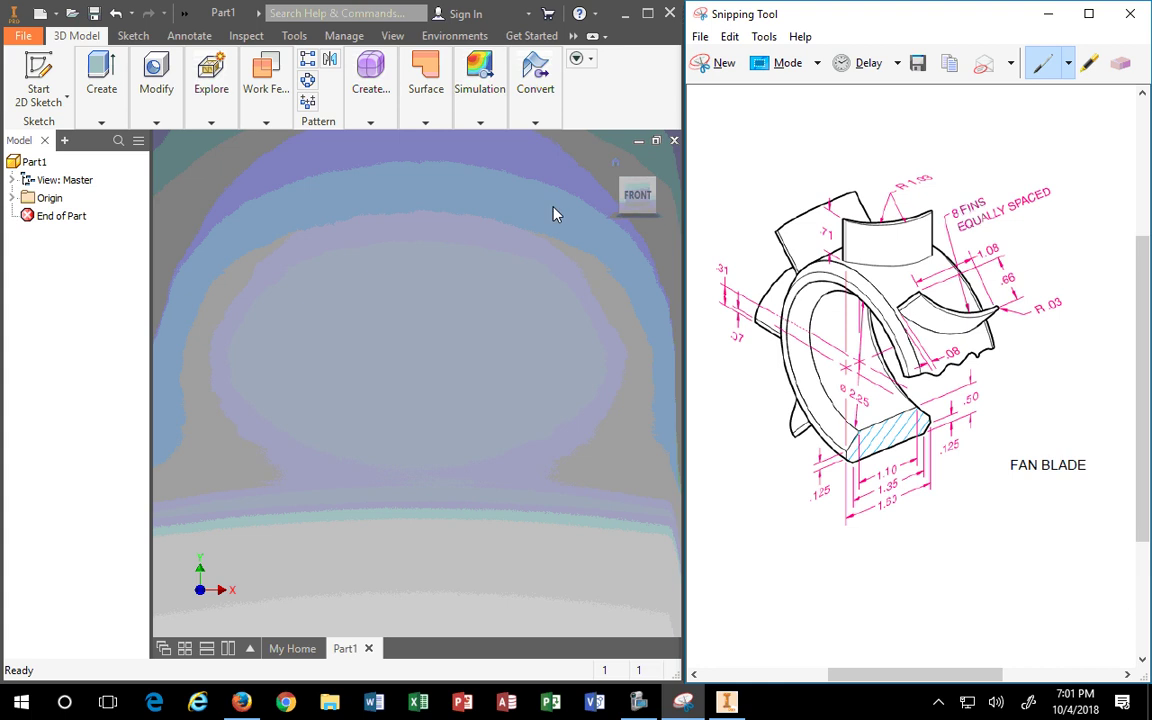
Set the view to isometric and make all origin planes, axes and the center point visible.
{"action": "left_click", "coordinate": [616, 165]}
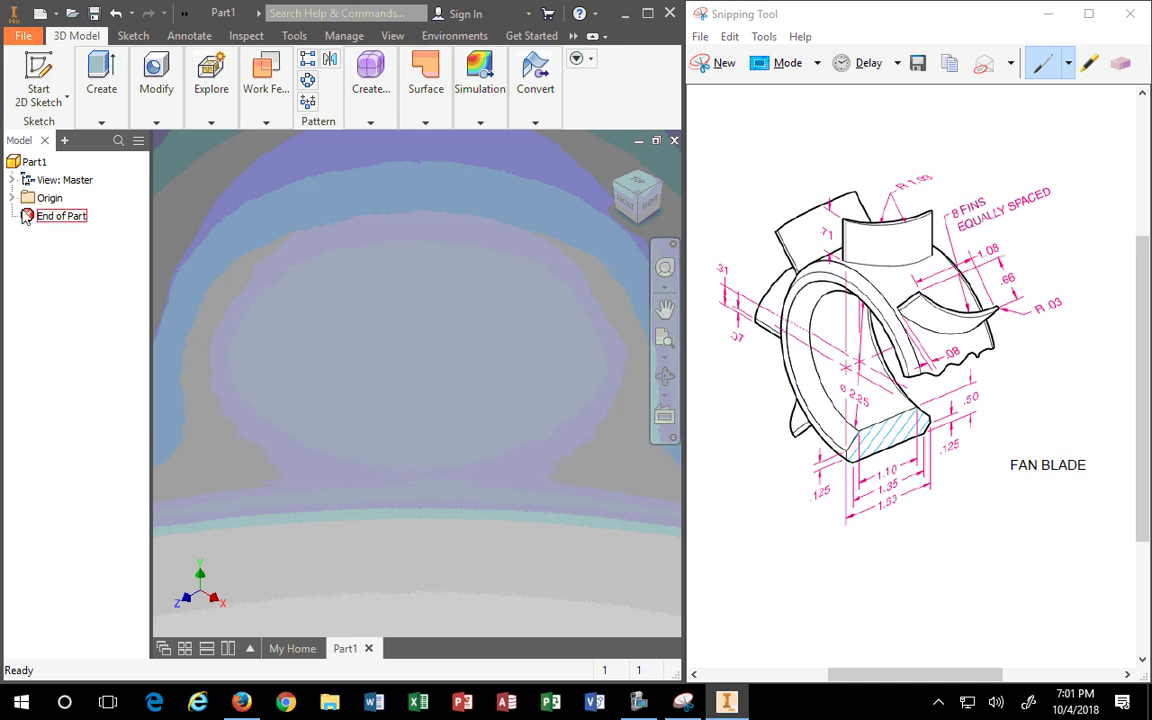
{"action": "left_click", "coordinate": [12, 198]}
{"action": "left_click", "coordinate": [62, 216]}
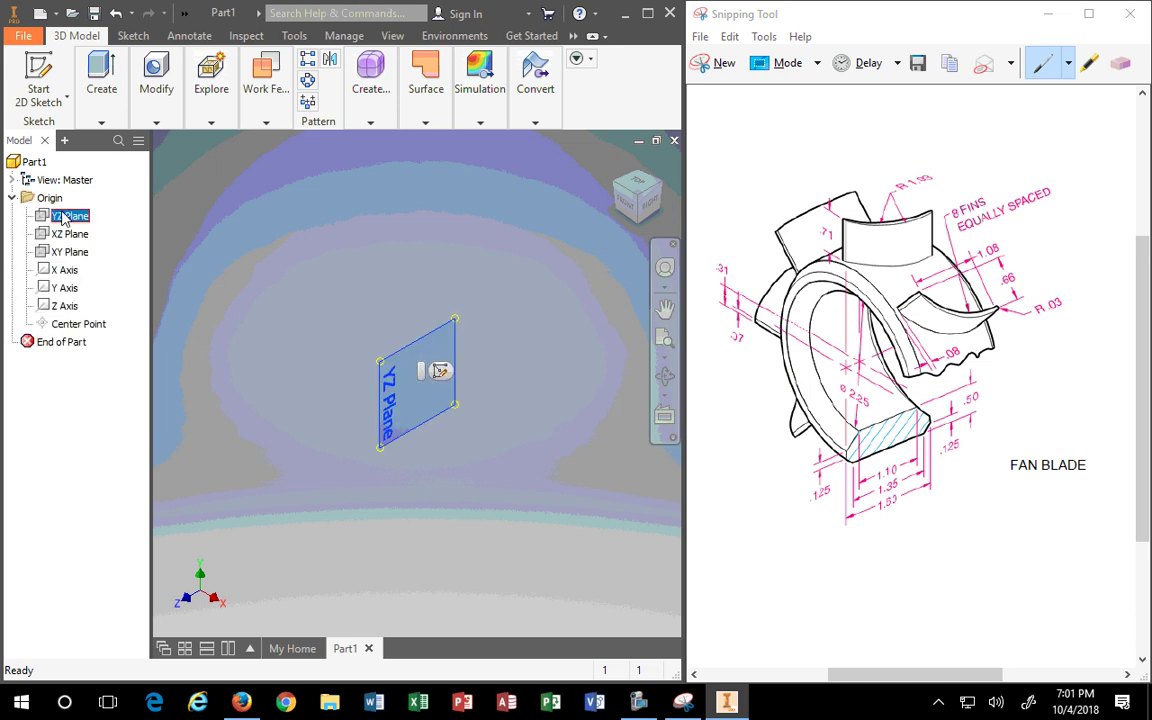
{"action": "left_click", "coordinate": [70, 305], "text": "shift"}
{"action": "left_click", "coordinate": [76, 324], "text": "shift"}
{"action": "right_click", "coordinate": [71, 333]}
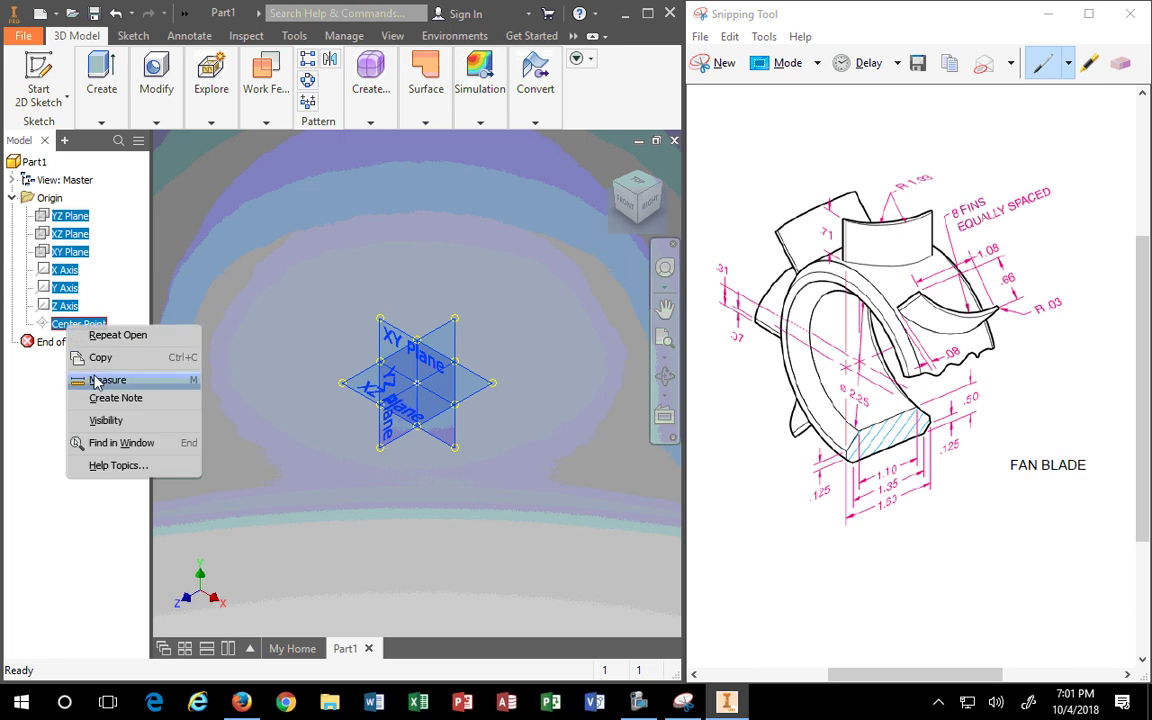
{"action": "left_click", "coordinate": [114, 425]}
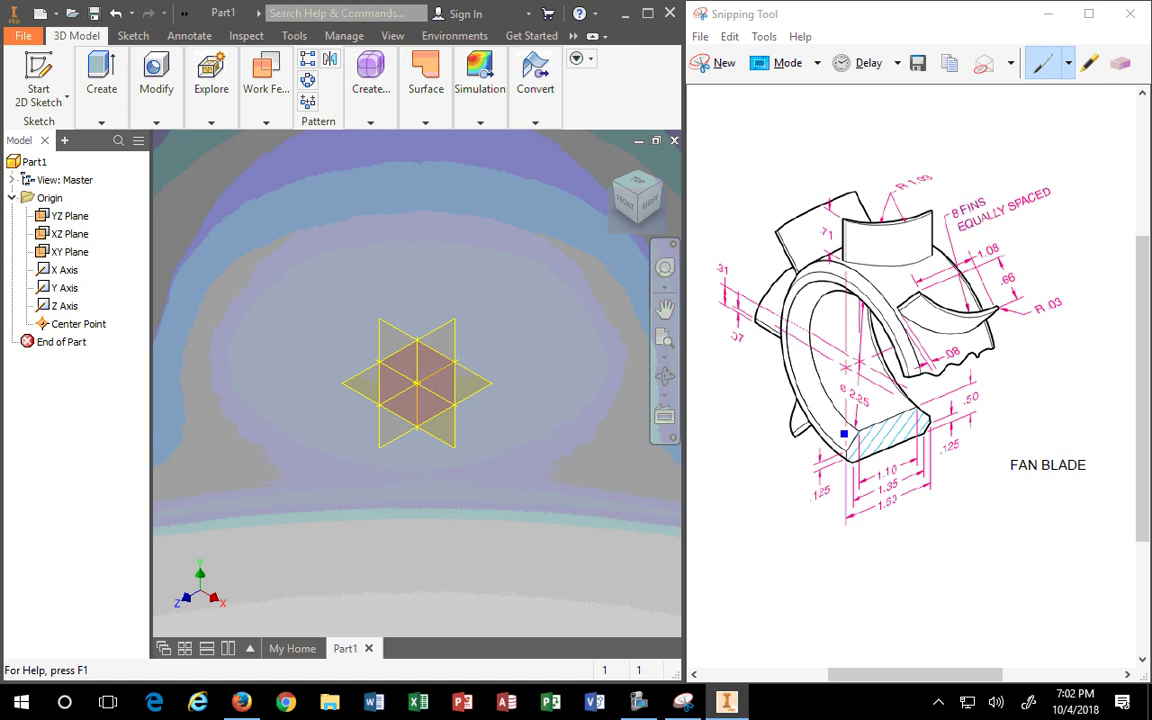
Highlight the ring's circular front outline on the fan blade drawing and erase that mark.
{"action": "left_click", "coordinate": [1090, 62]}
{"action": "mouse_move", "coordinate": [905, 366]}
{"action": "left_mouse_down"}
{"action": "mouse_move", "coordinate": [868, 295]}
{"action": "mouse_move", "coordinate": [815, 290]}
{"action": "mouse_move", "coordinate": [790, 340]}
{"action": "mouse_move", "coordinate": [805, 415]}
{"action": "mouse_move", "coordinate": [905, 458]}
{"action": "mouse_move", "coordinate": [830, 345]}
{"action": "mouse_move", "coordinate": [827, 315]}
{"action": "left_mouse_up"}
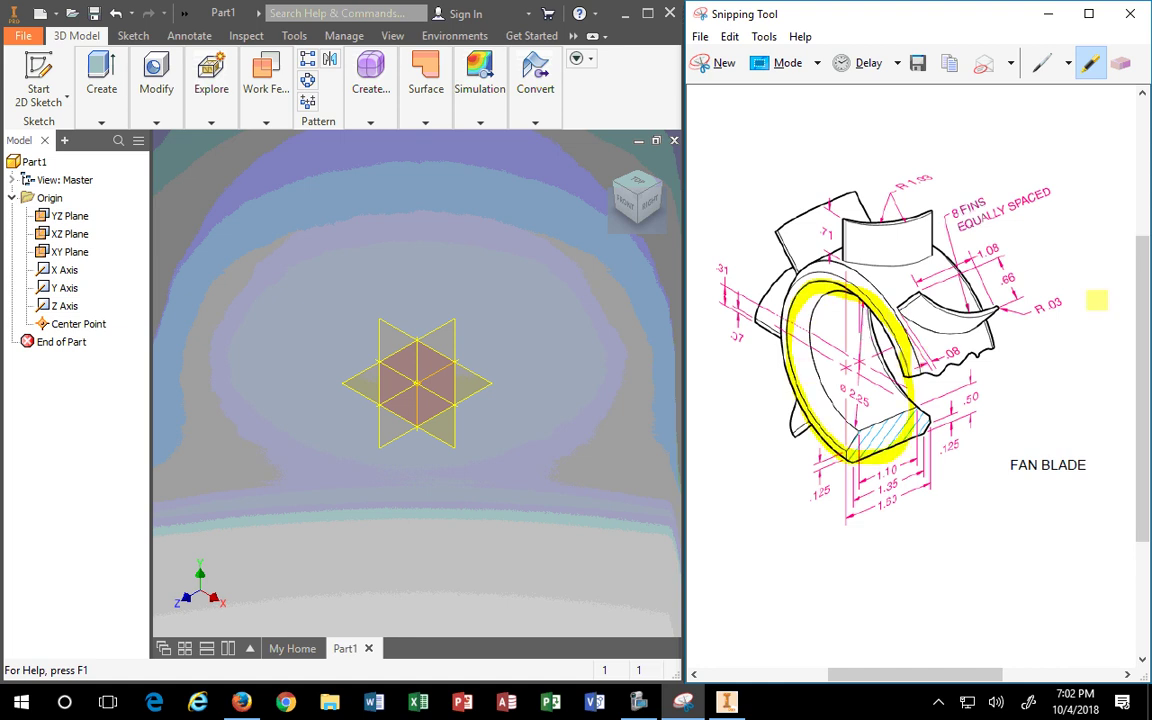
{"action": "left_click", "coordinate": [1121, 63]}
{"action": "left_click", "coordinate": [872, 298]}
Highlight the ring's center axis and the hatched cross-section on the fan blade drawing.
{"action": "left_click", "coordinate": [1090, 63]}
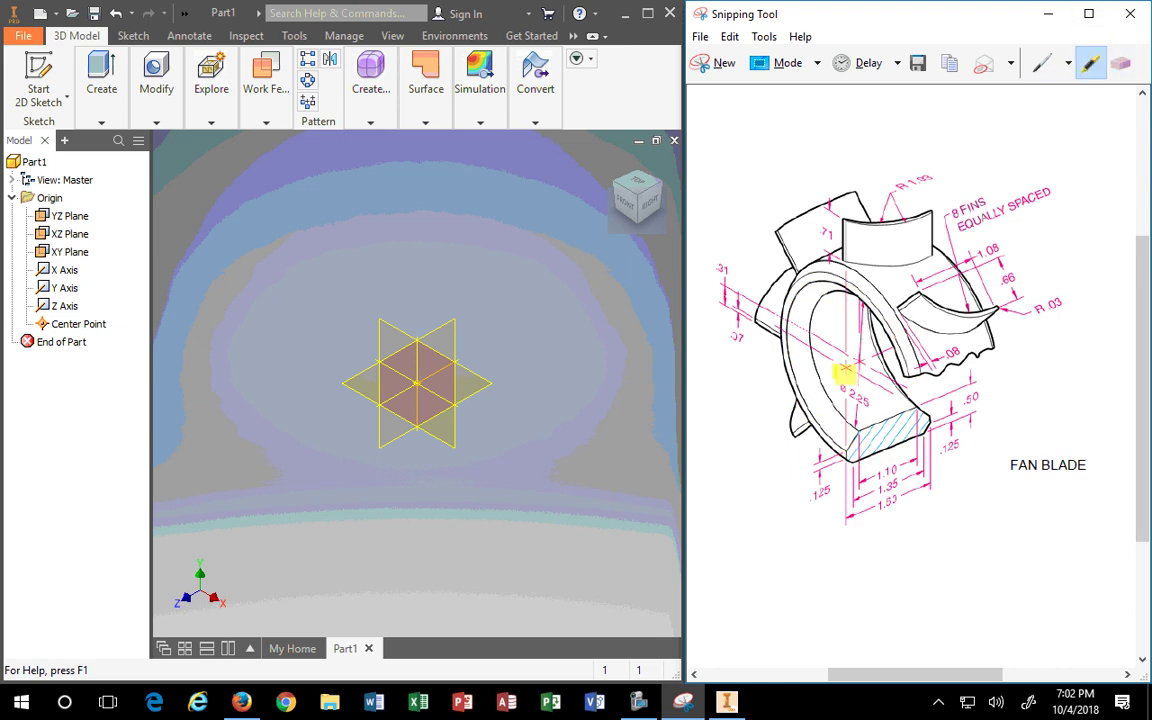
{"action": "left_click_drag", "start_coordinate": [833, 372], "coordinate": [933, 336]}
{"action": "mouse_move", "coordinate": [918, 418]}
{"action": "left_mouse_down"}
{"action": "mouse_move", "coordinate": [848, 440]}
{"action": "mouse_move", "coordinate": [905, 428]}
{"action": "mouse_move", "coordinate": [848, 455]}
{"action": "left_mouse_up"}
{"action": "left_click_drag", "start_coordinate": [1067, 465], "coordinate": [1085, 466]}
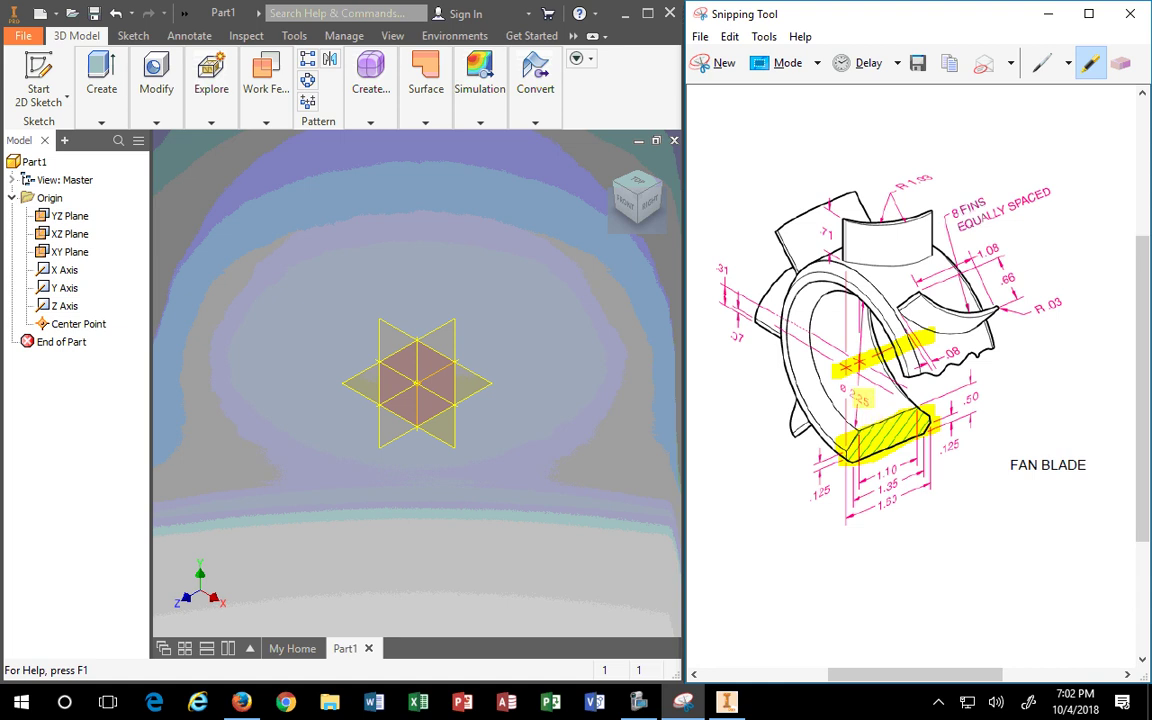
{"action": "left_click_drag", "start_coordinate": [838, 384], "coordinate": [842, 400]}
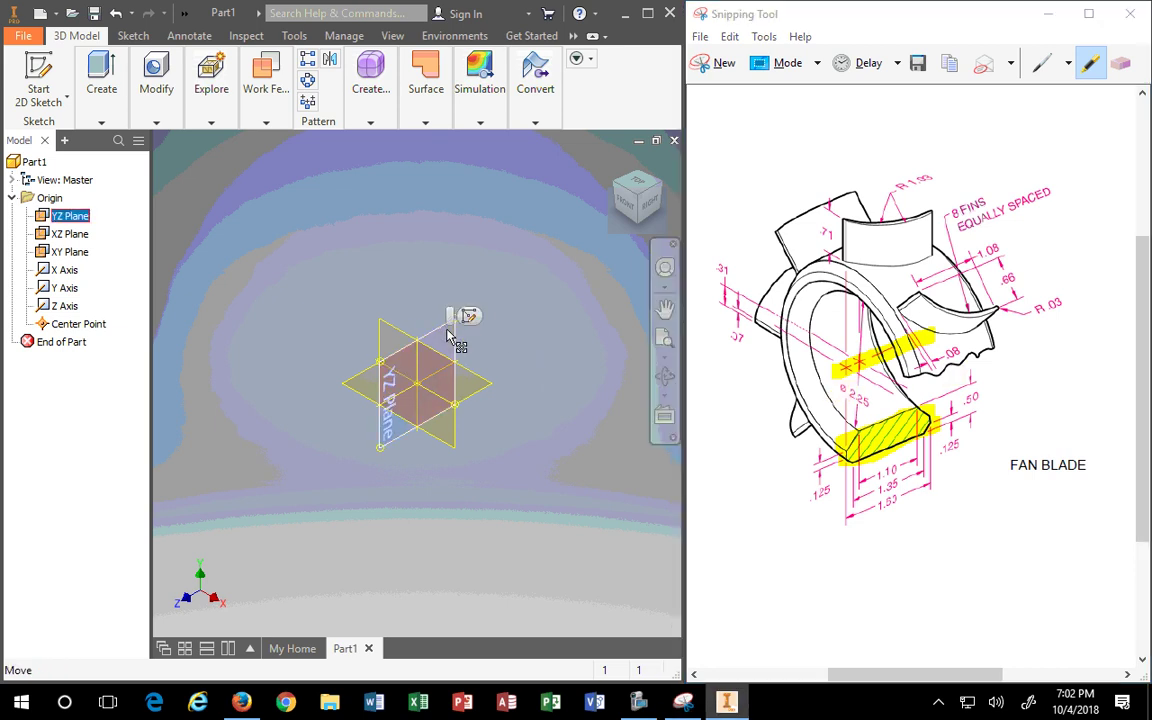
Start a 2D sketch on the YZ plane and turn on the centerline format for new lines.
{"action": "left_click", "coordinate": [459, 320]}
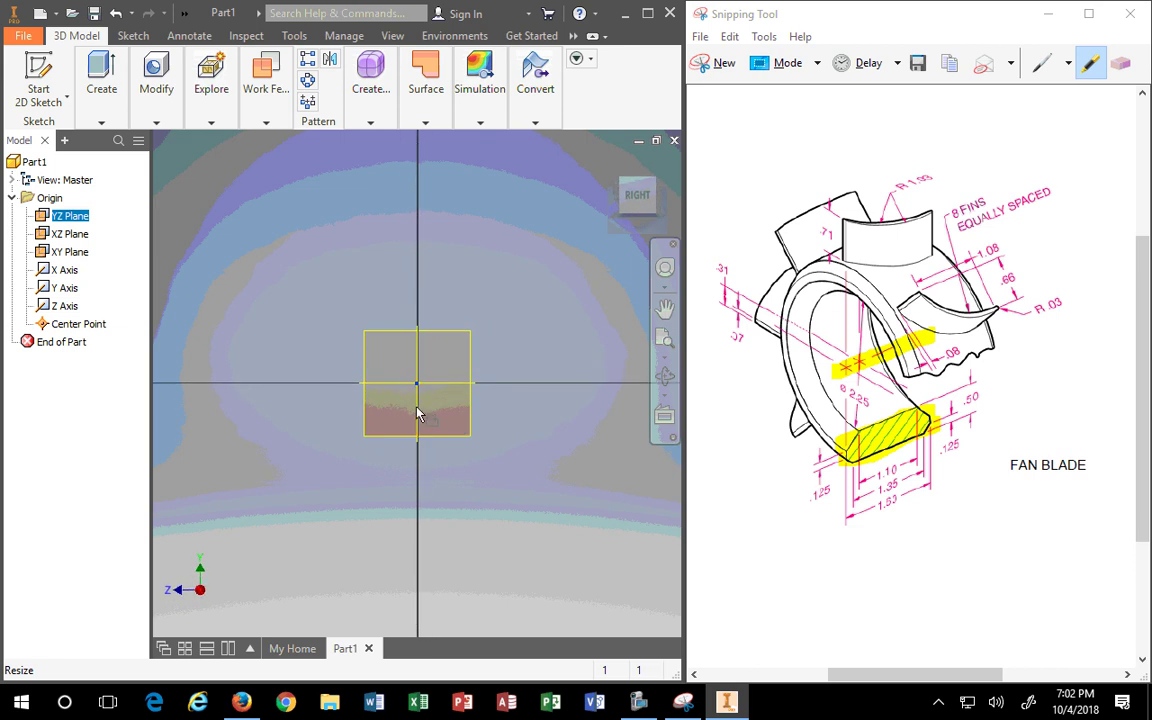
{"action": "left_click", "coordinate": [101, 110]}
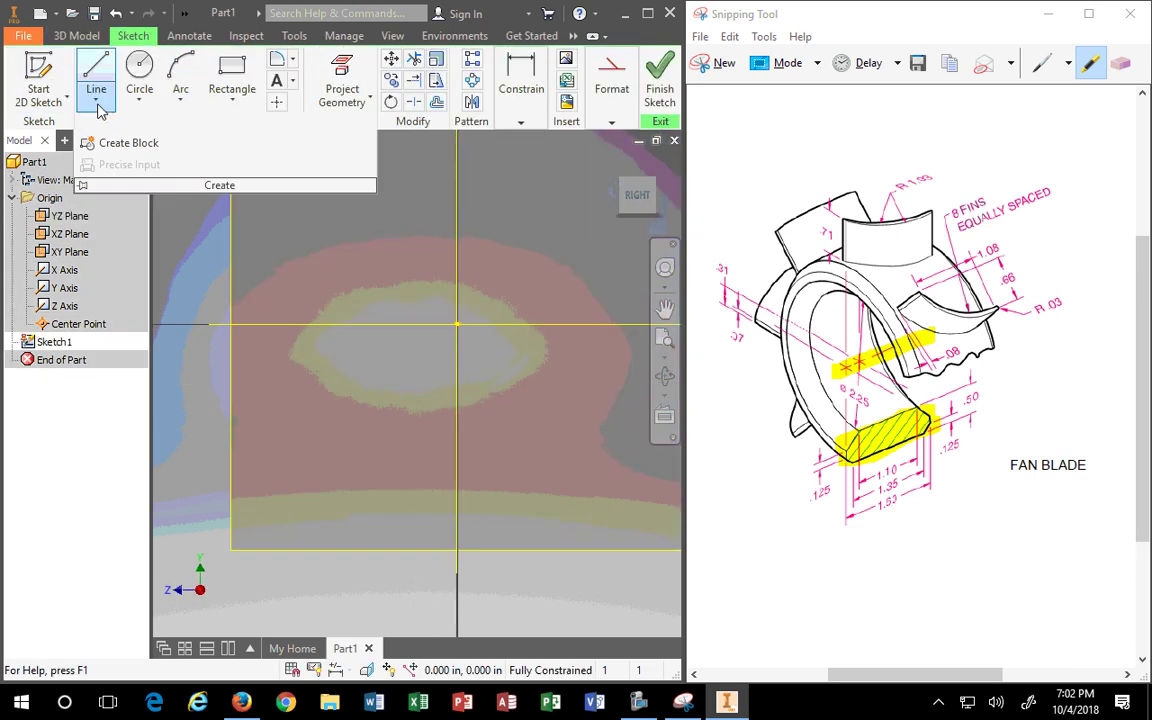
{"action": "left_click", "coordinate": [612, 121]}
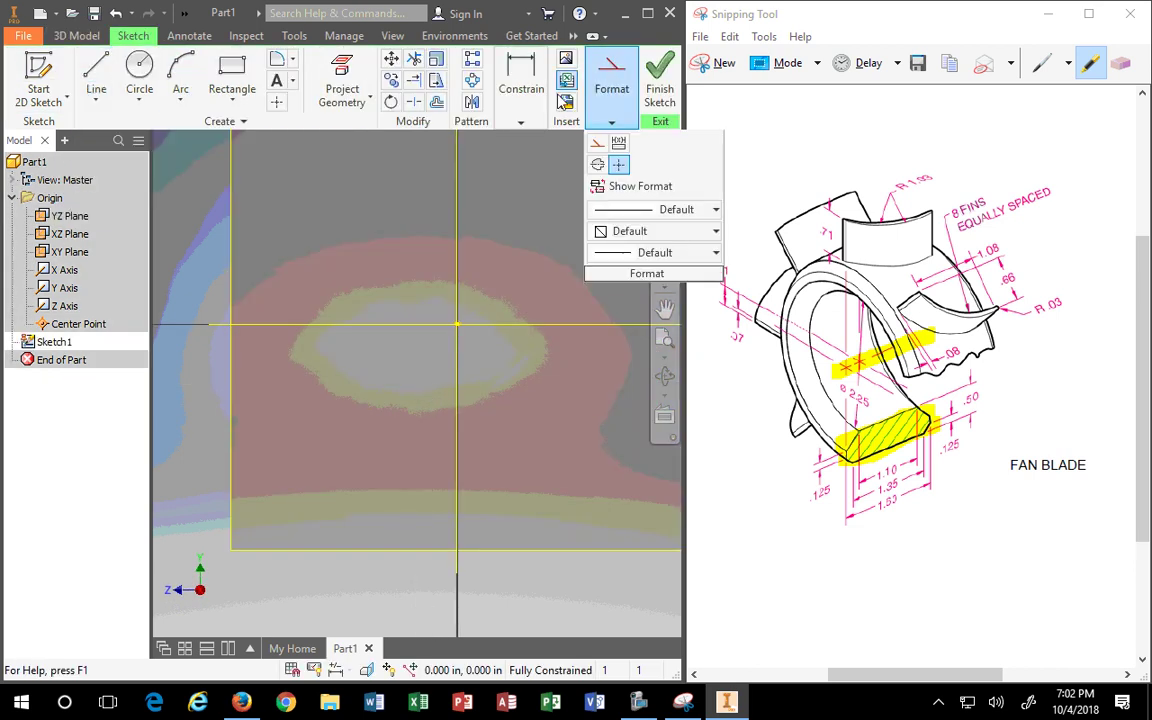
{"action": "left_click", "coordinate": [597, 165]}
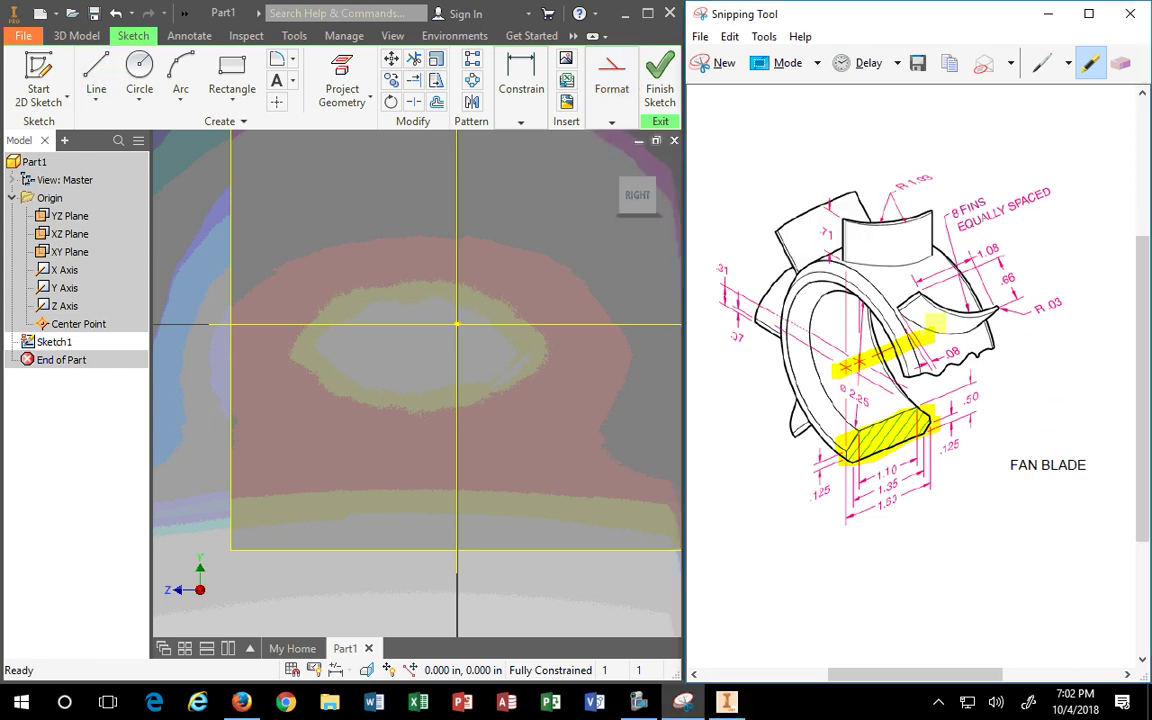
Extend the axis highlight and trace the revolve path around the ring on the fan blade drawing.
{"action": "left_click_drag", "start_coordinate": [840, 370], "coordinate": [965, 327]}
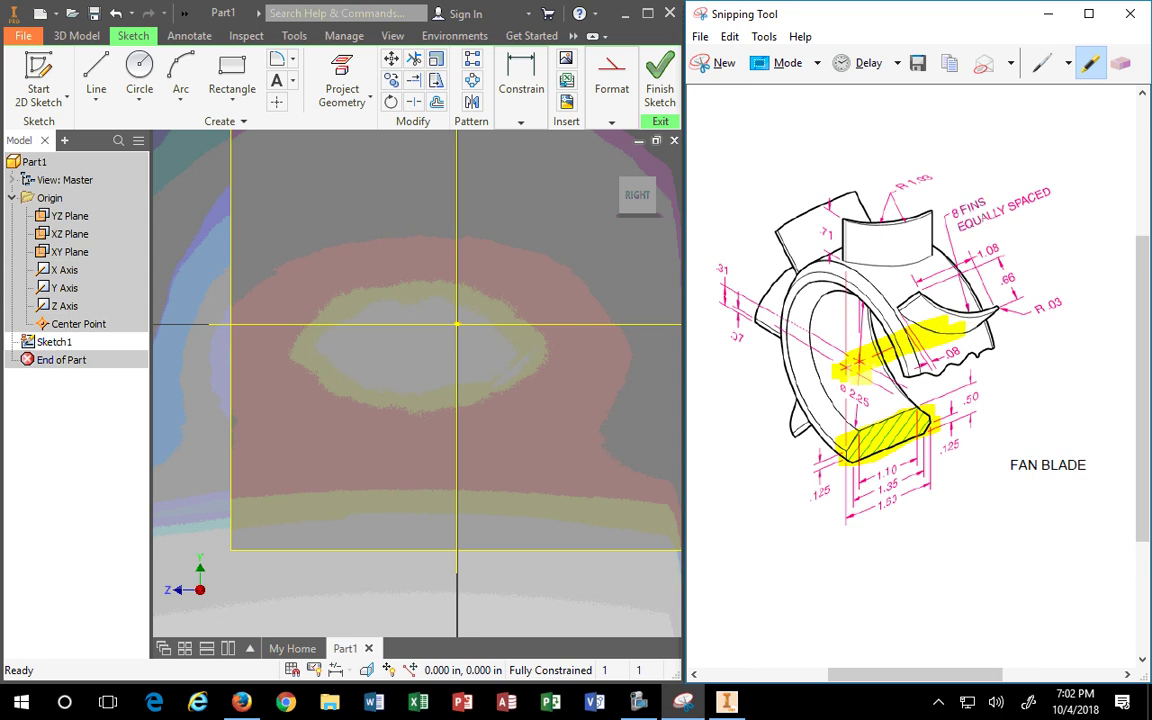
{"action": "mouse_move", "coordinate": [855, 278]}
{"action": "left_mouse_down"}
{"action": "mouse_move", "coordinate": [817, 443]}
{"action": "mouse_move", "coordinate": [972, 400]}
{"action": "left_mouse_up"}
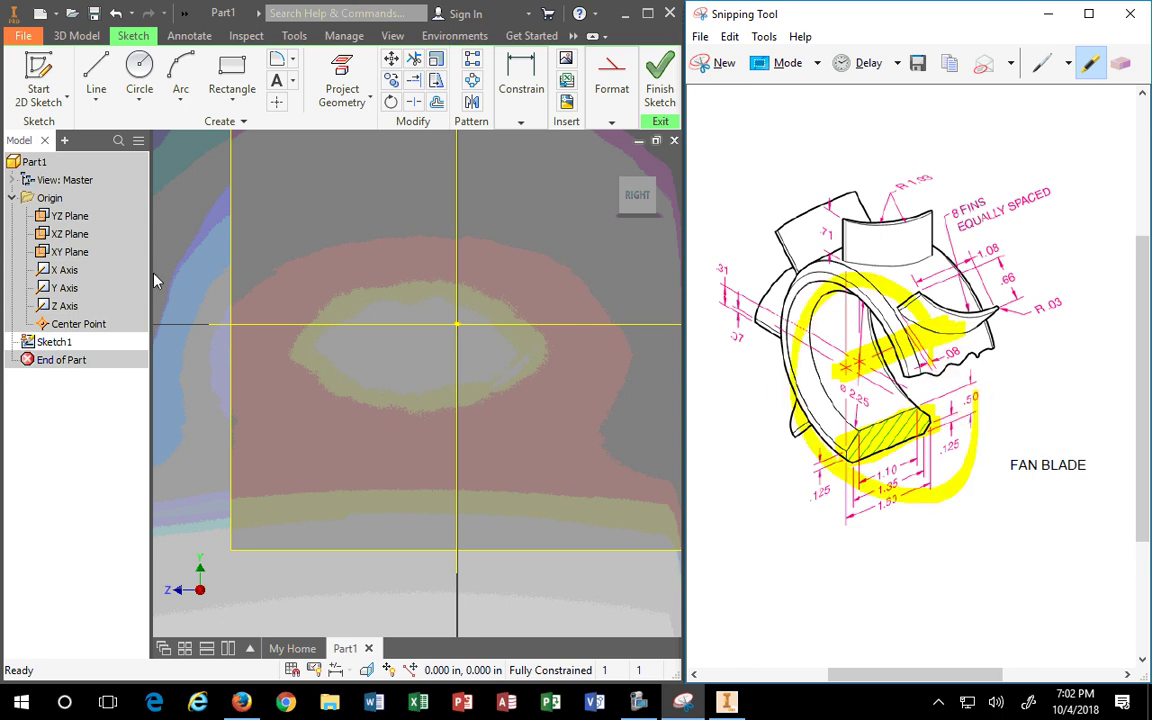
Draw a horizontal centerline from the origin along the positive Z axis.
{"action": "left_click", "coordinate": [96, 99]}
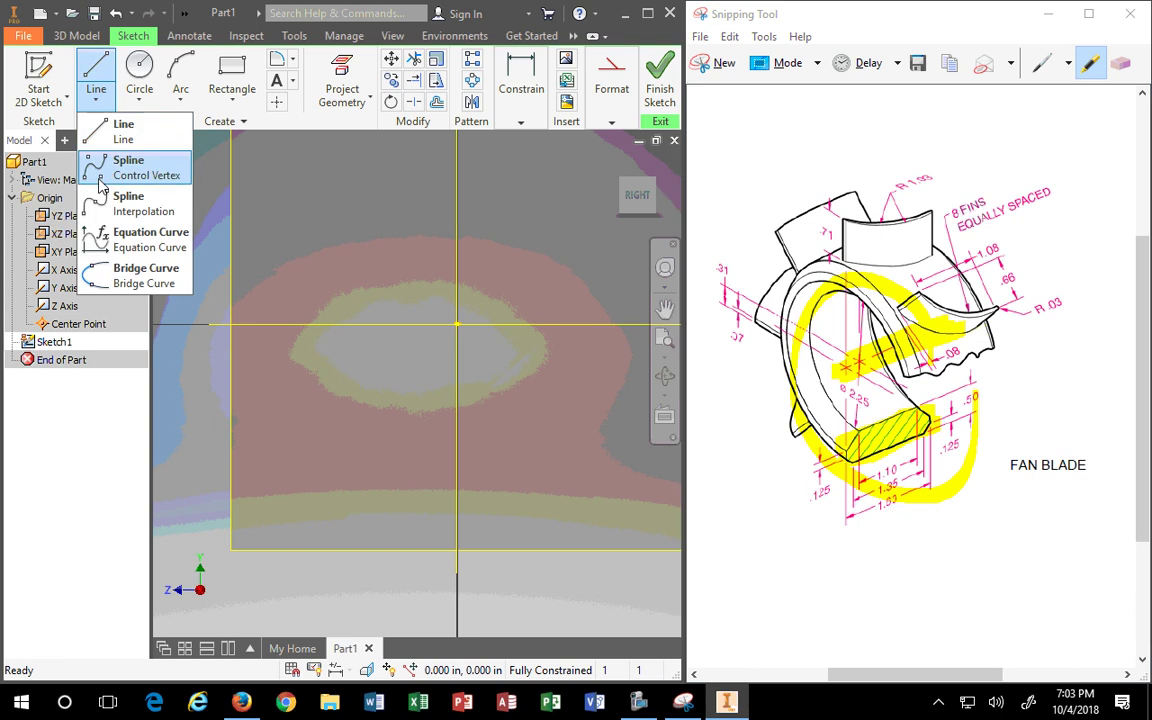
{"action": "left_click", "coordinate": [122, 130]}
{"action": "left_click", "coordinate": [457, 324]}
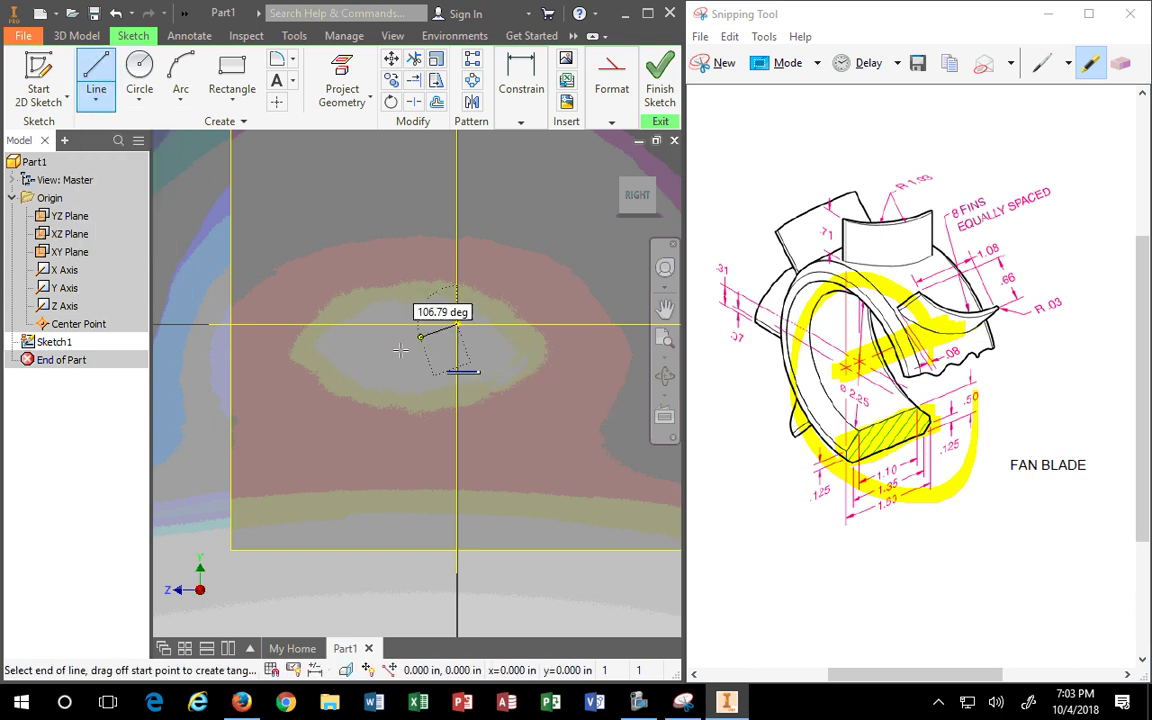
{"action": "left_click", "coordinate": [232, 324]}
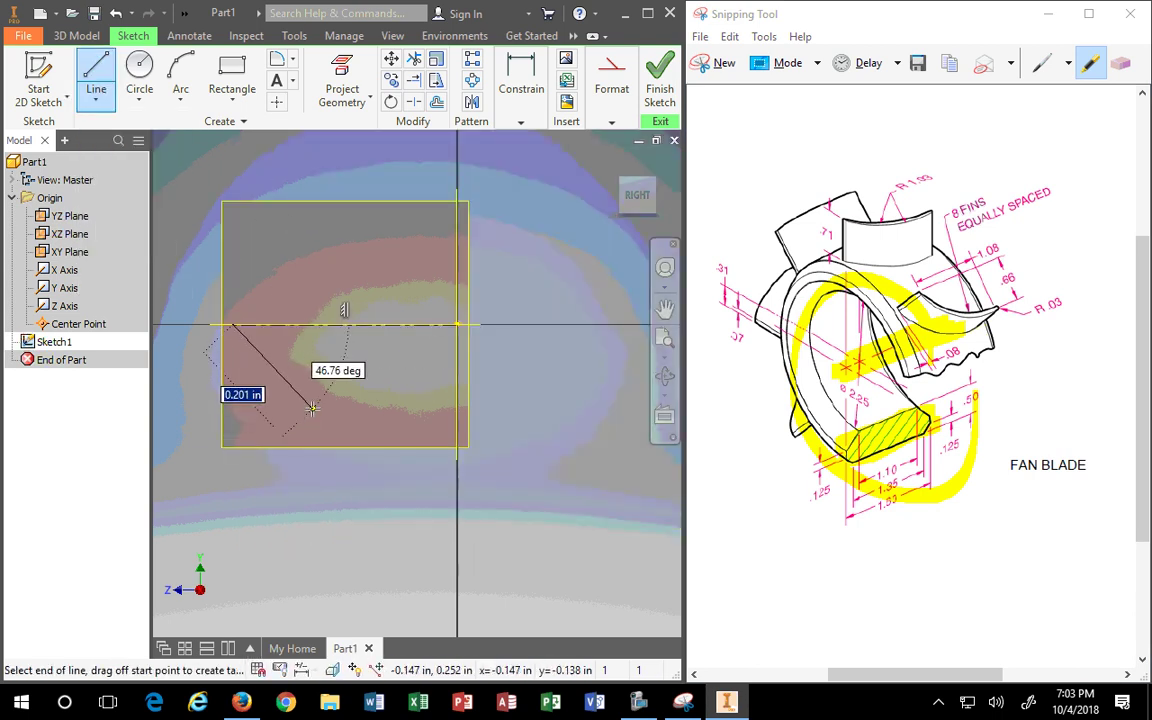
{"action": "key", "text": "Escape"}
Turn off the centerline format so new sketch lines are normal geometry, leaving the drawn centerline deselected.
{"action": "left_click", "coordinate": [355, 330]}
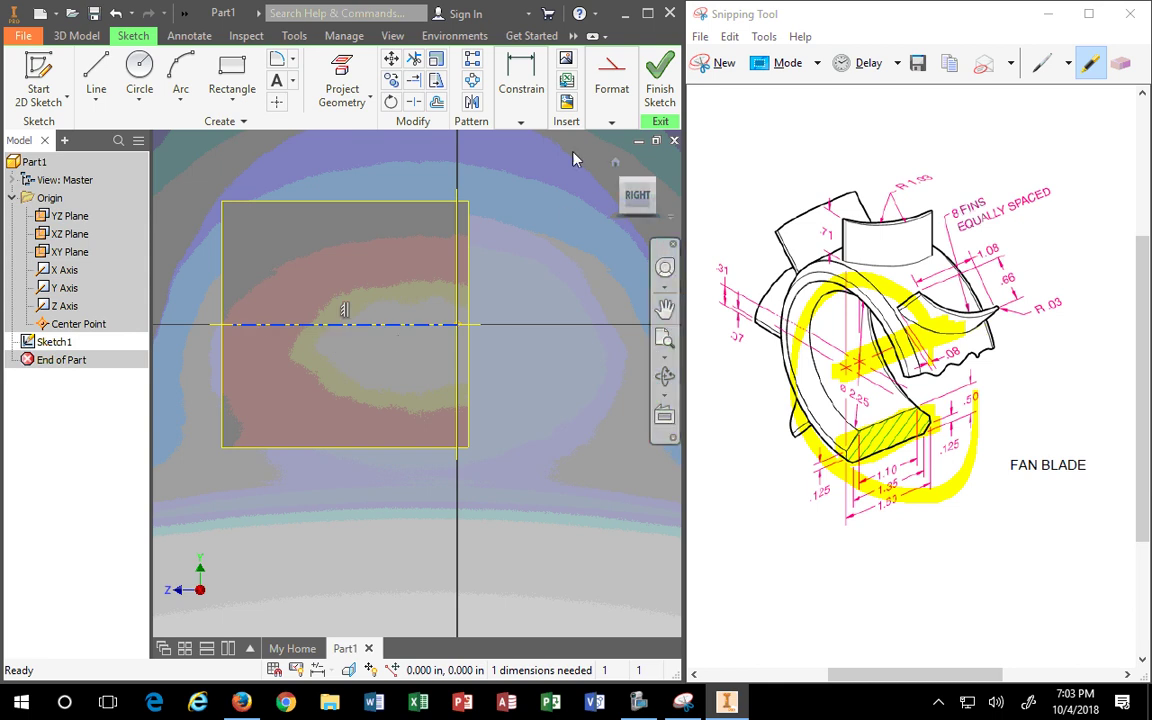
{"action": "left_click", "coordinate": [611, 122]}
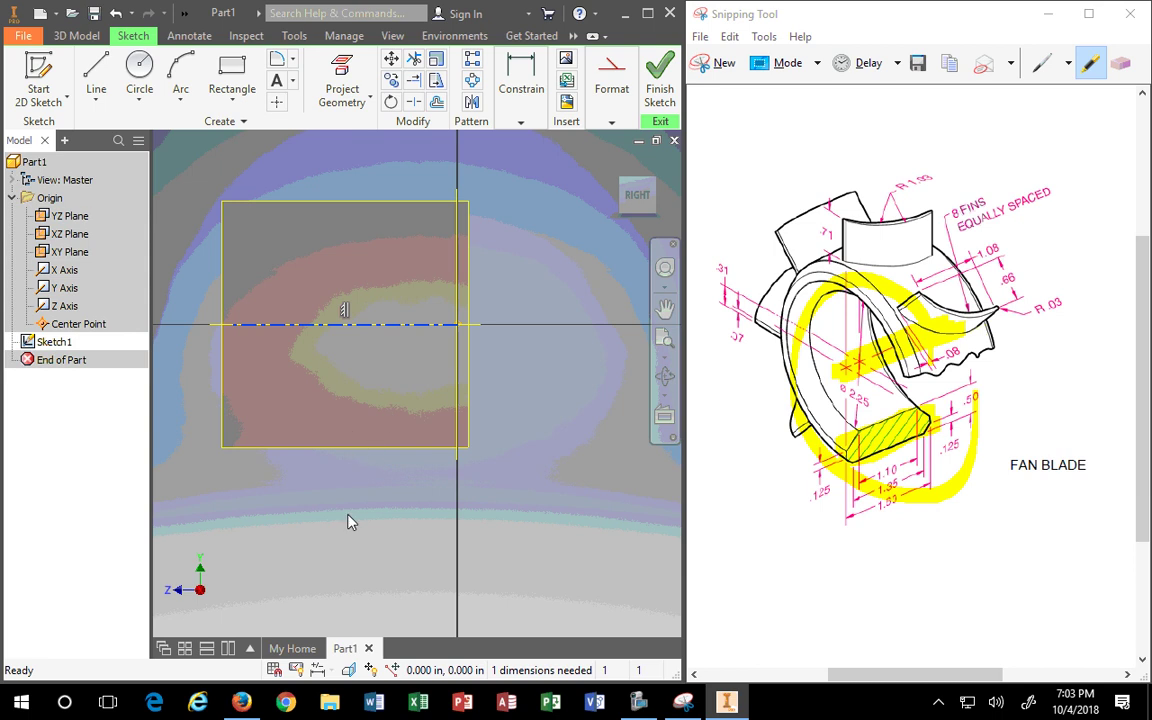
{"action": "key", "text": "Escape"}
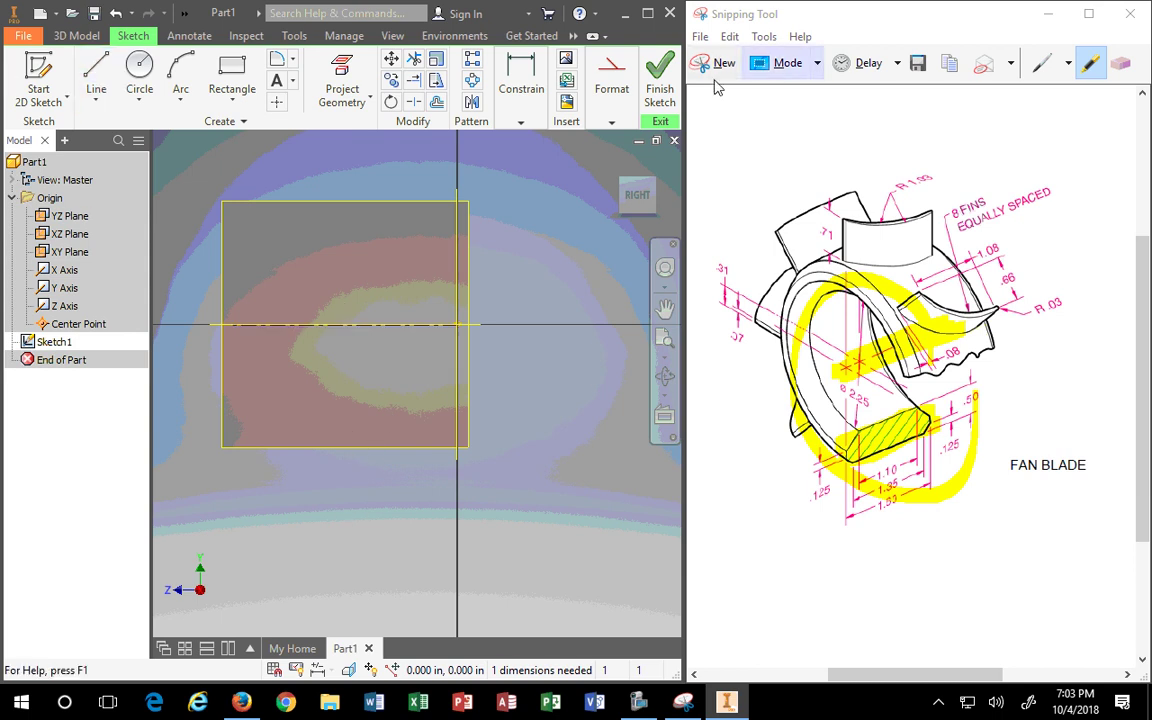
{"action": "left_click", "coordinate": [611, 121]}
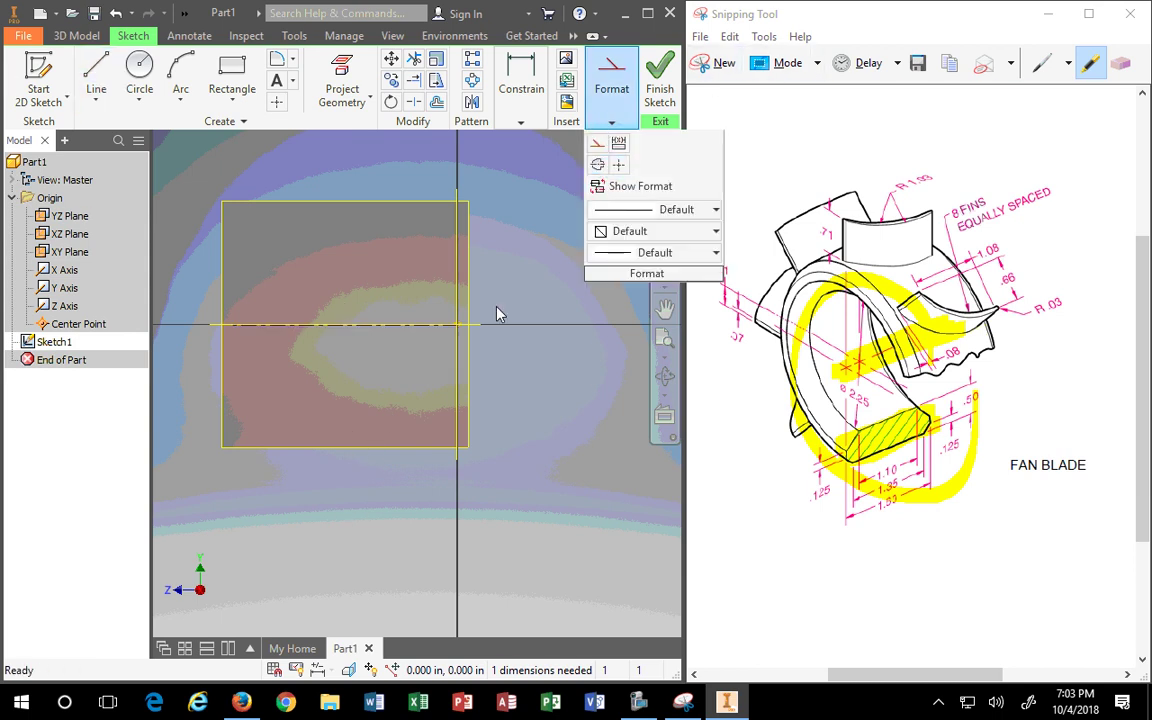
Draw a closed rectangular profile of four lines below the centerline, clear of the Y axis.
{"action": "left_click", "coordinate": [93, 92]}
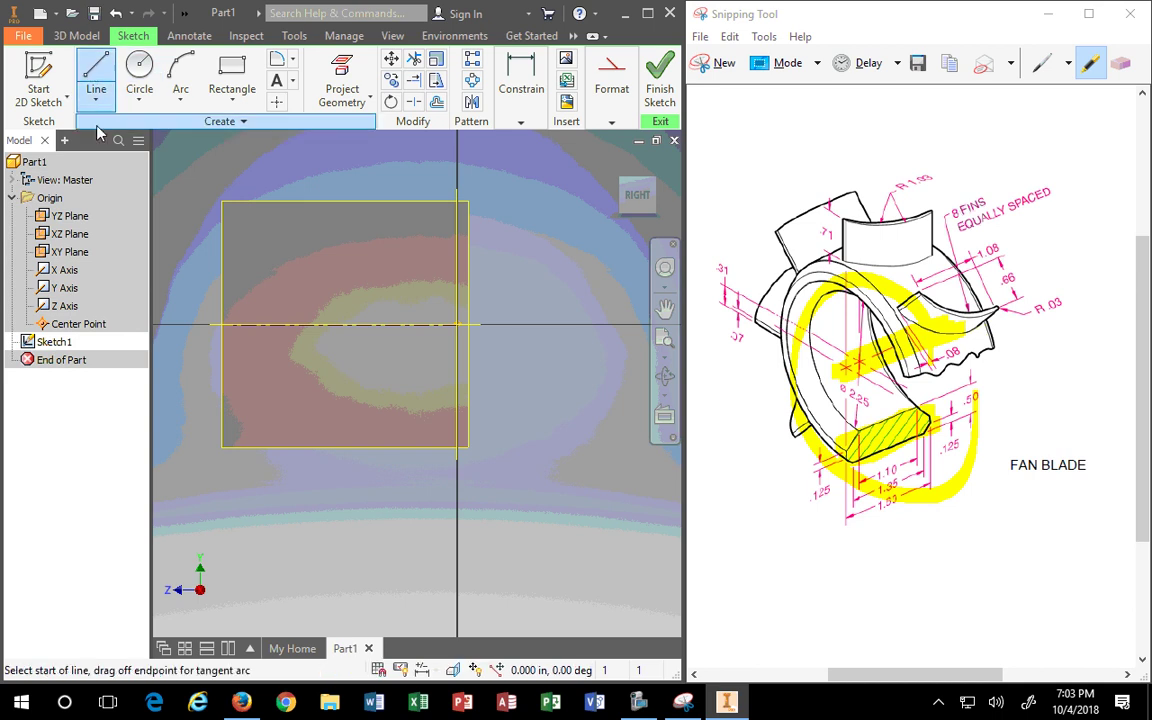
{"action": "left_click", "coordinate": [266, 410]}
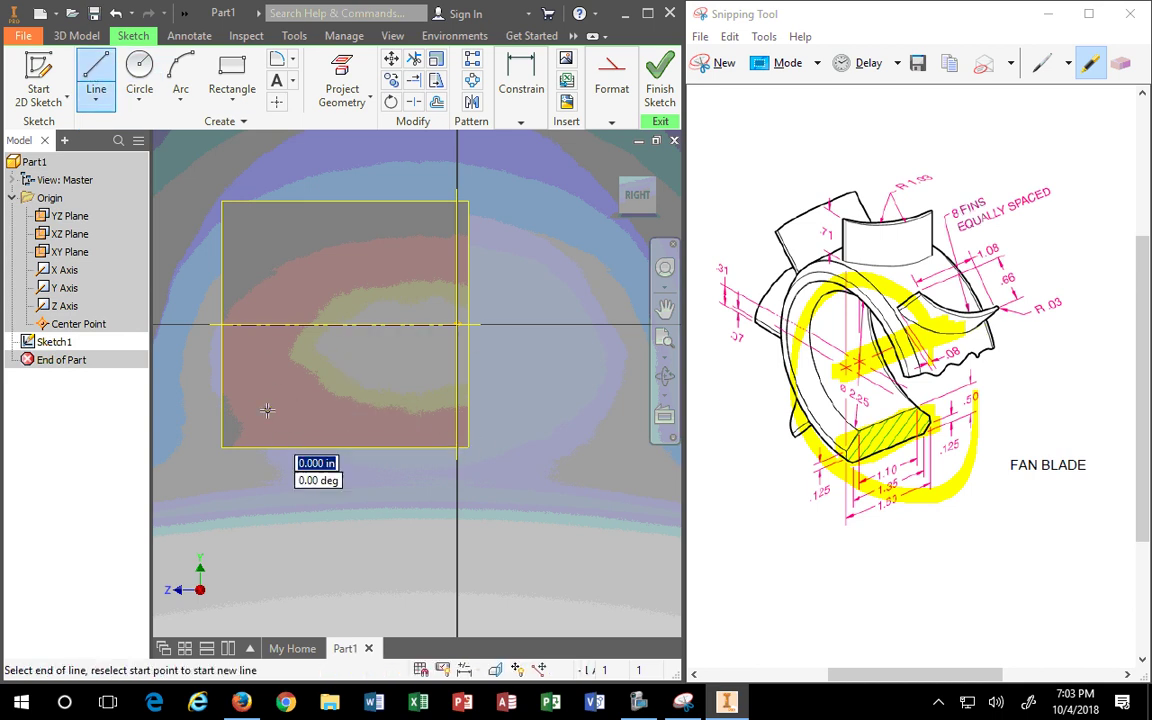
{"action": "left_click", "coordinate": [408, 410]}
{"action": "left_click", "coordinate": [409, 483]}
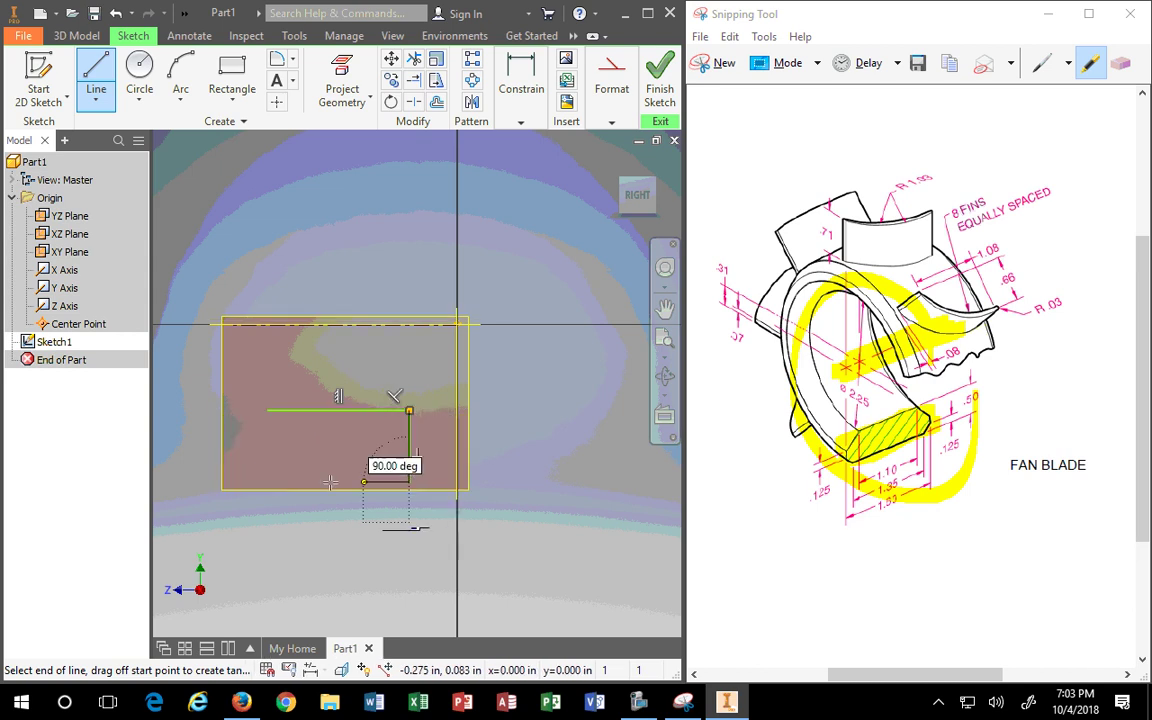
{"action": "left_click", "coordinate": [266, 483]}
{"action": "left_click", "coordinate": [267, 410]}
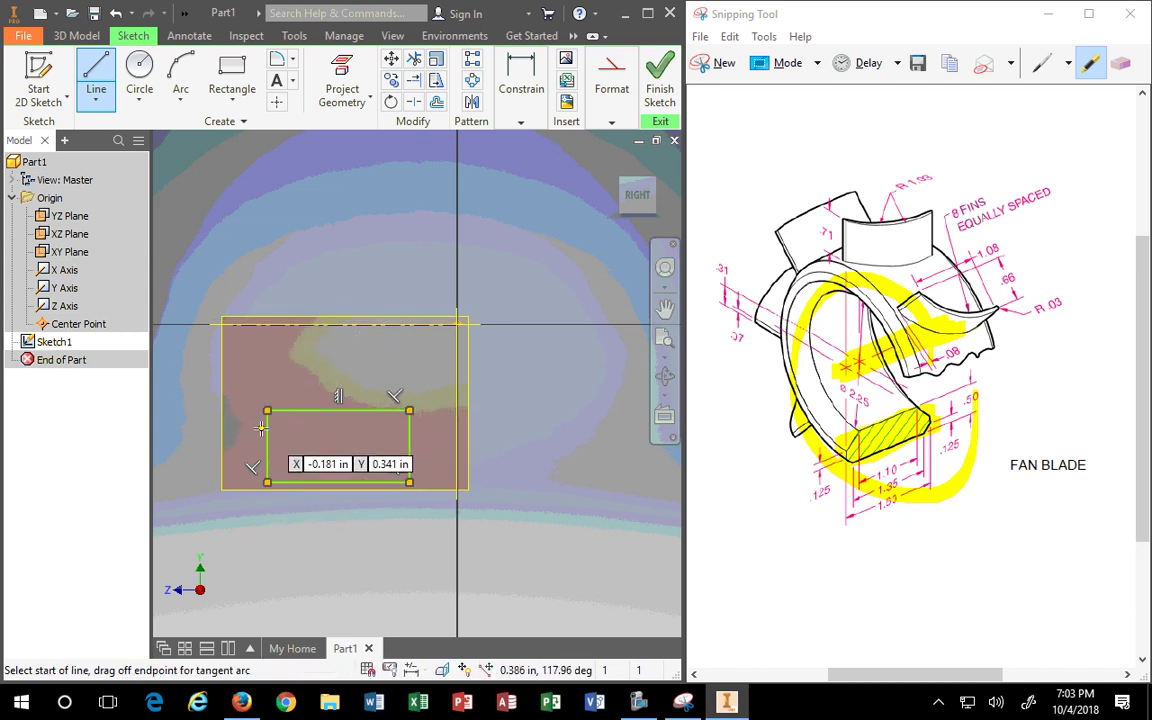
{"action": "key", "text": "Escape"}
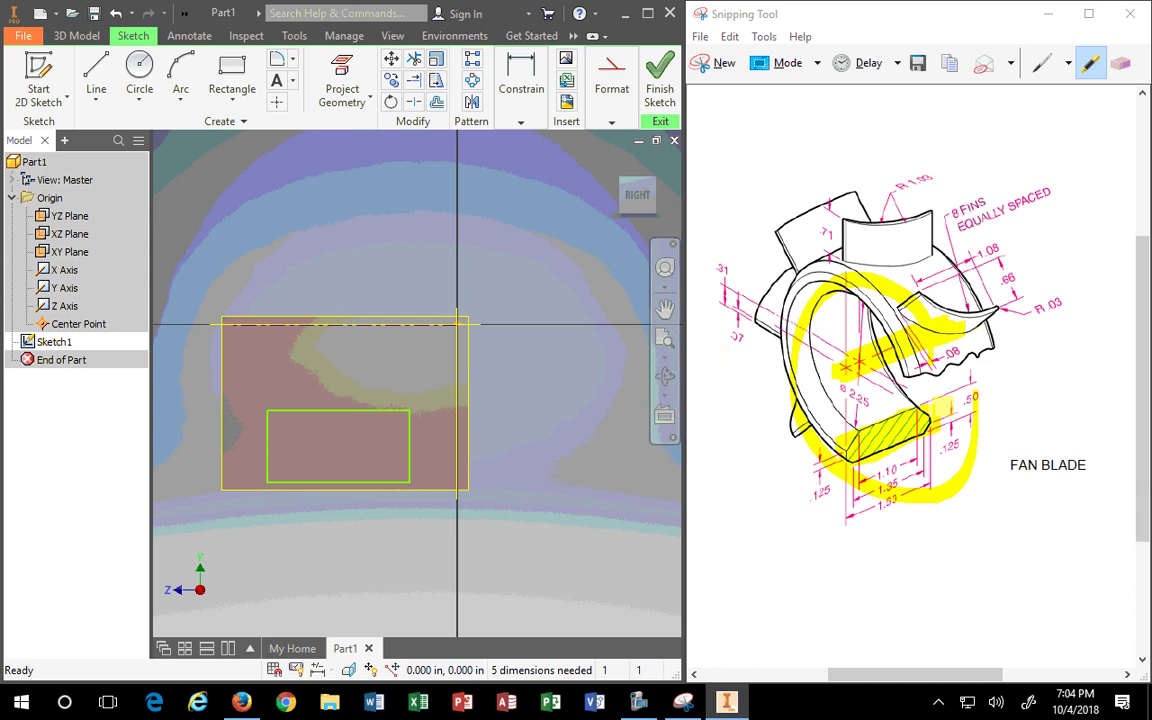
Erase the revolve path highlight from the fan blade drawing, keeping the axis and cross-section highlights.
{"action": "left_click", "coordinate": [1121, 63]}
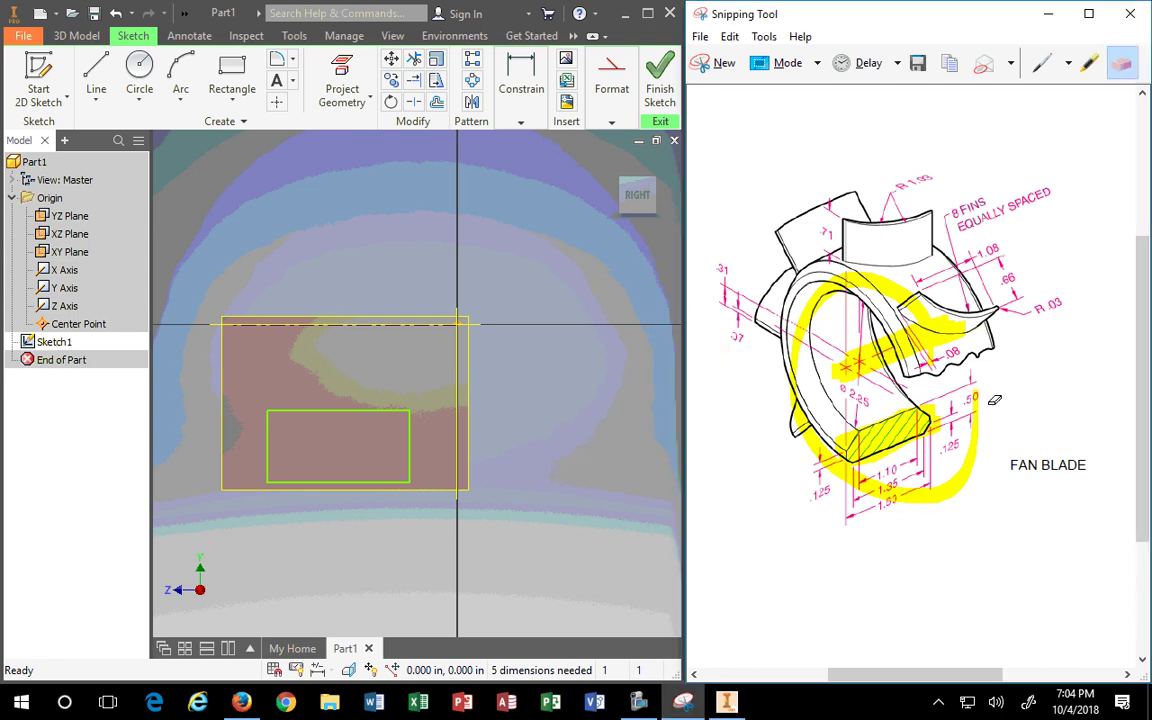
{"action": "left_click", "coordinate": [938, 487]}
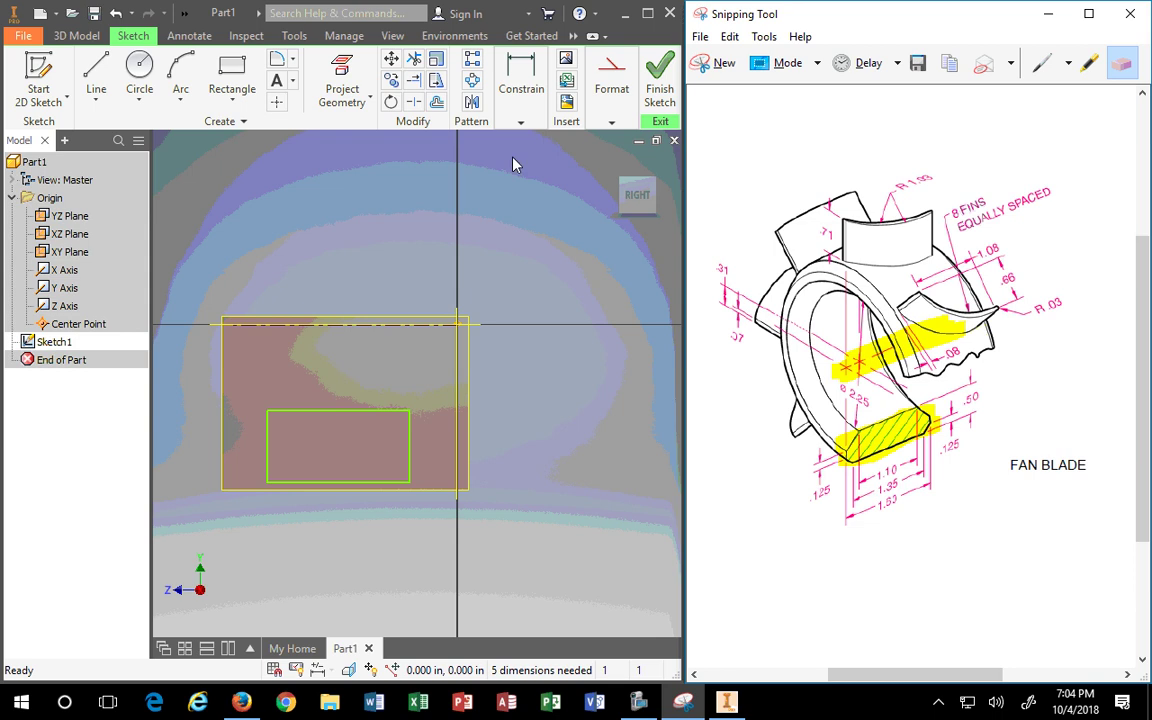
Widen the rectangle toward the Y axis and constrain its nearest vertical edge collinear with that axis.
{"action": "mouse_move", "coordinate": [409, 457]}
{"action": "left_mouse_down"}
{"action": "mouse_move", "coordinate": [465, 465]}
{"action": "mouse_move", "coordinate": [436, 453]}
{"action": "left_mouse_up"}
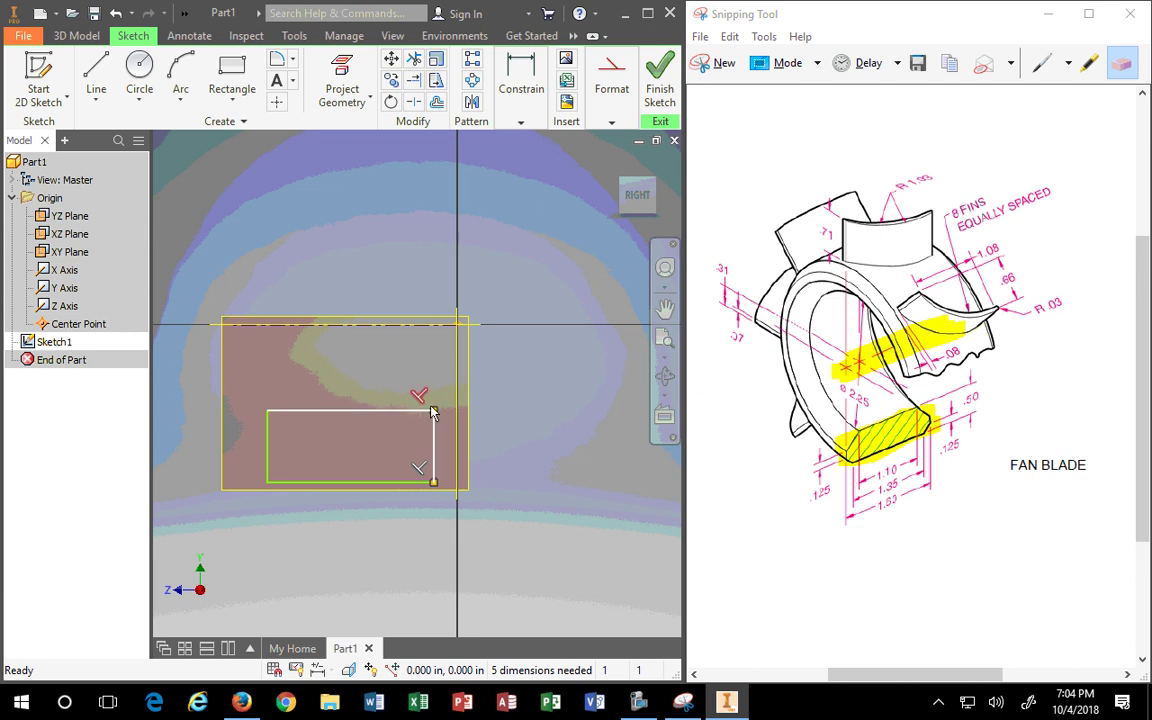
{"action": "mouse_move", "coordinate": [432, 413]}
{"action": "left_mouse_down"}
{"action": "mouse_move", "coordinate": [478, 419]}
{"action": "mouse_move", "coordinate": [432, 435]}
{"action": "left_mouse_up"}
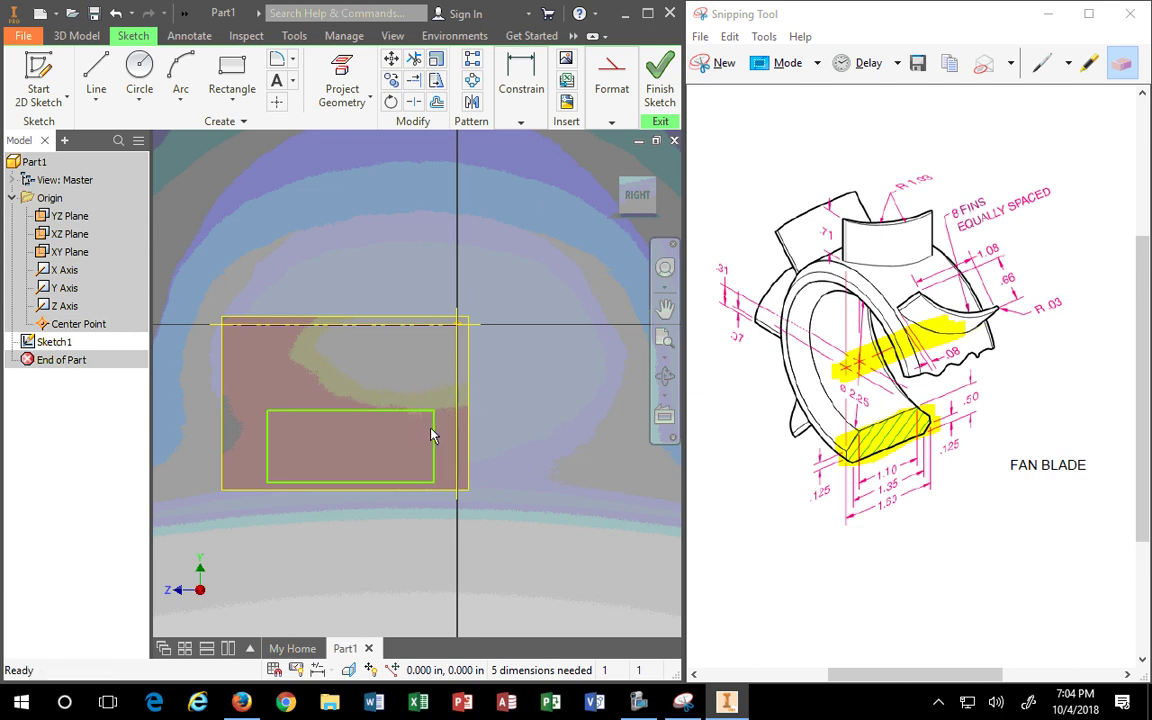
{"action": "left_click", "coordinate": [435, 450]}
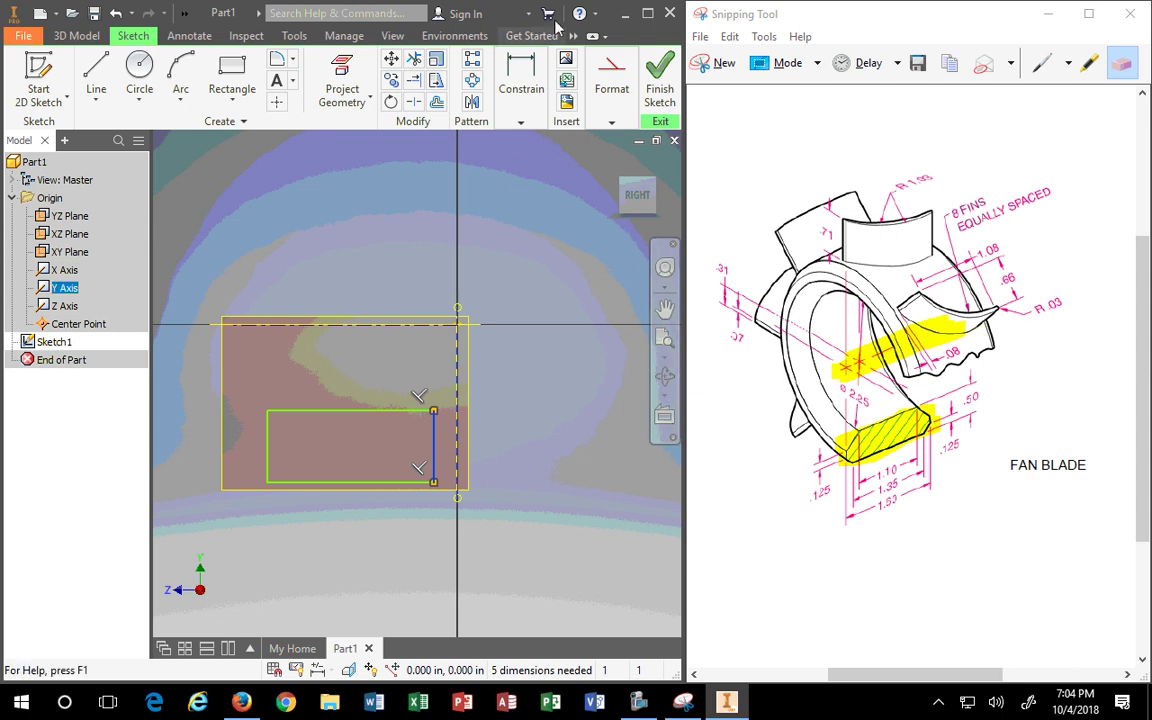
{"action": "left_click", "coordinate": [590, 118]}
{"action": "left_click", "coordinate": [520, 121]}
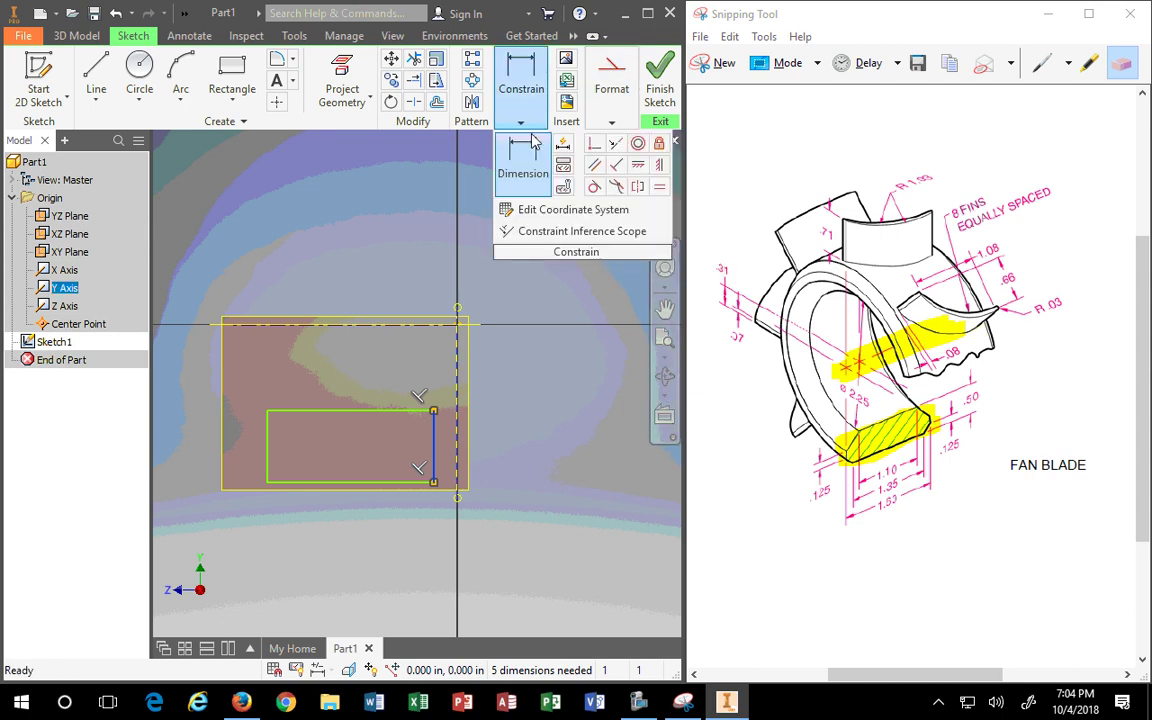
{"action": "left_click", "coordinate": [615, 145]}
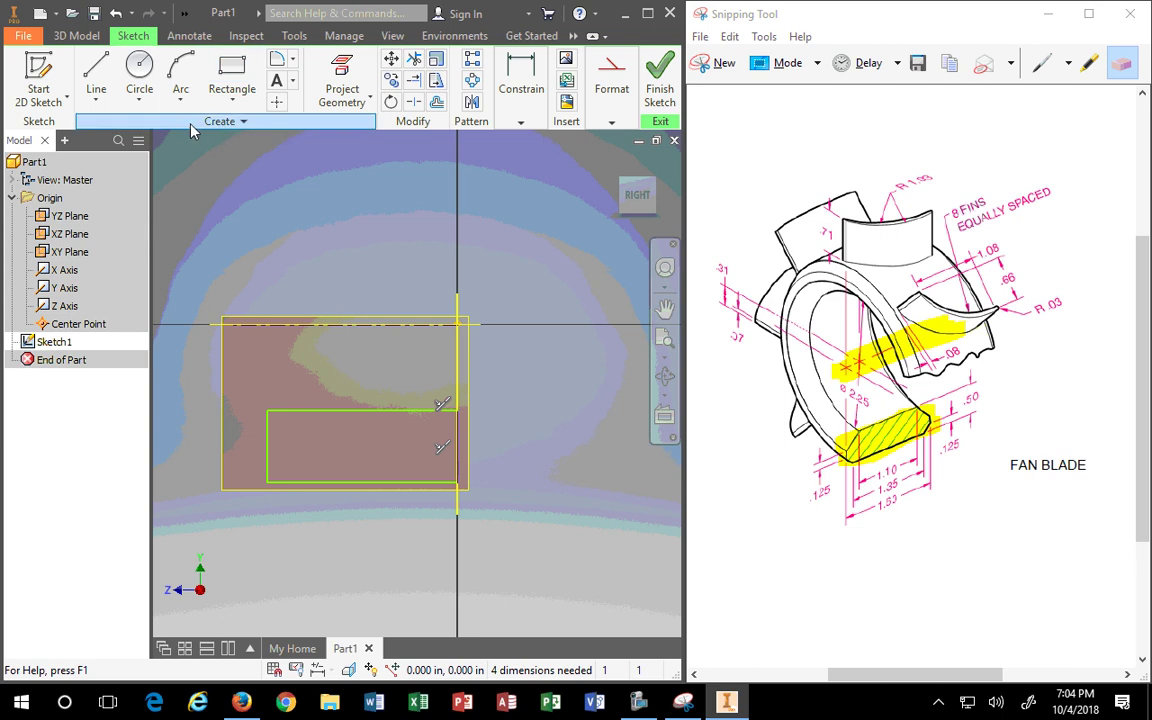
Try applying a collinear constraint between the rectangle's top and bottom edges.
{"action": "left_click", "coordinate": [520, 88]}
{"action": "left_click", "coordinate": [338, 412]}
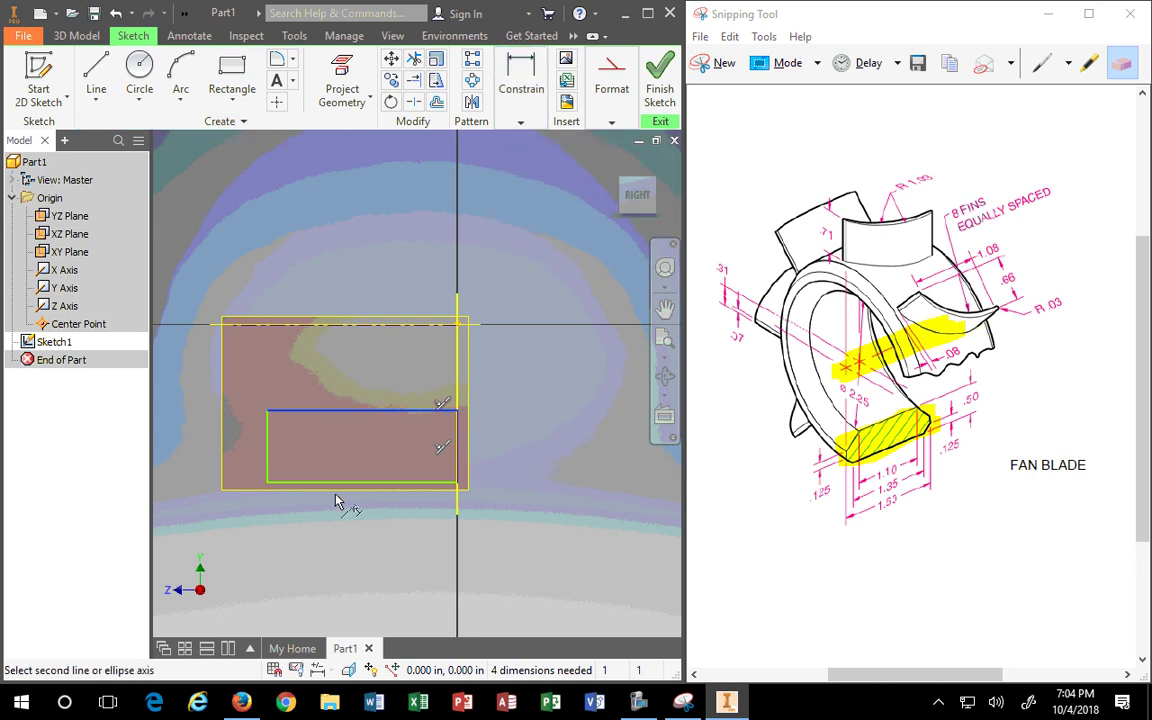
{"action": "left_click", "coordinate": [345, 484]}
{"action": "left_click", "coordinate": [520, 121]}
{"action": "key", "text": "d"}
{"action": "key", "text": "Escape"}
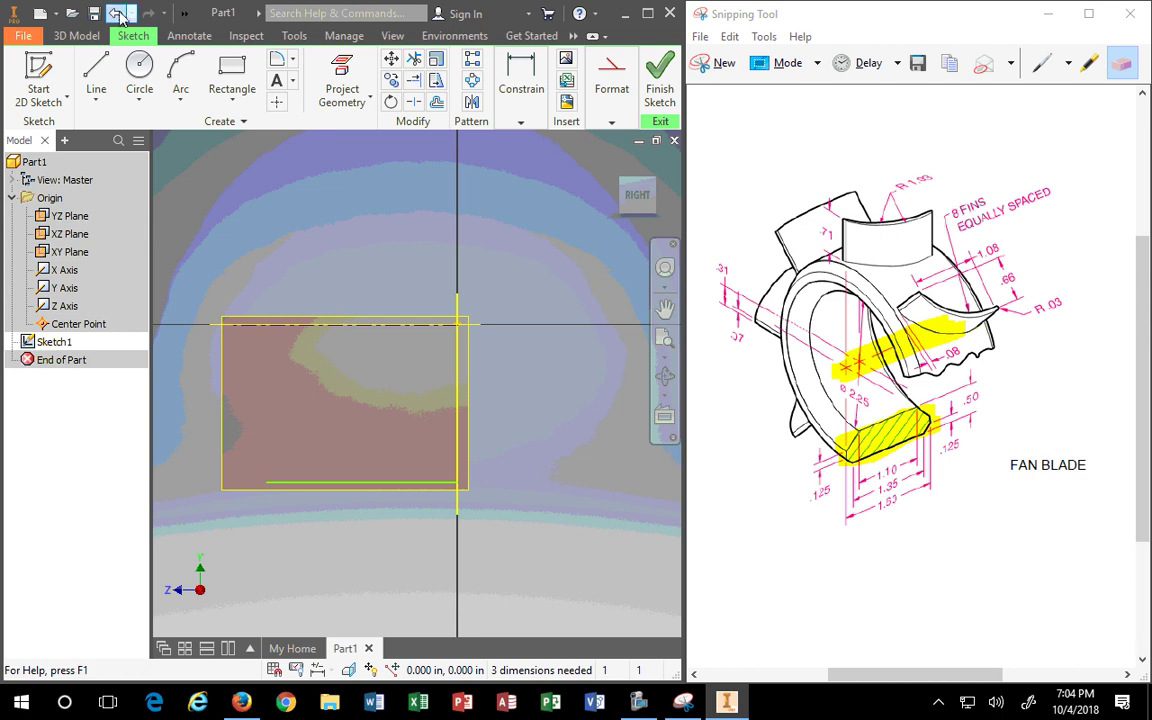
Undo the collinear constraint and place a height dimension between the rectangle's top and bottom edges.
{"action": "left_click", "coordinate": [116, 13]}
{"action": "left_click", "coordinate": [520, 121]}
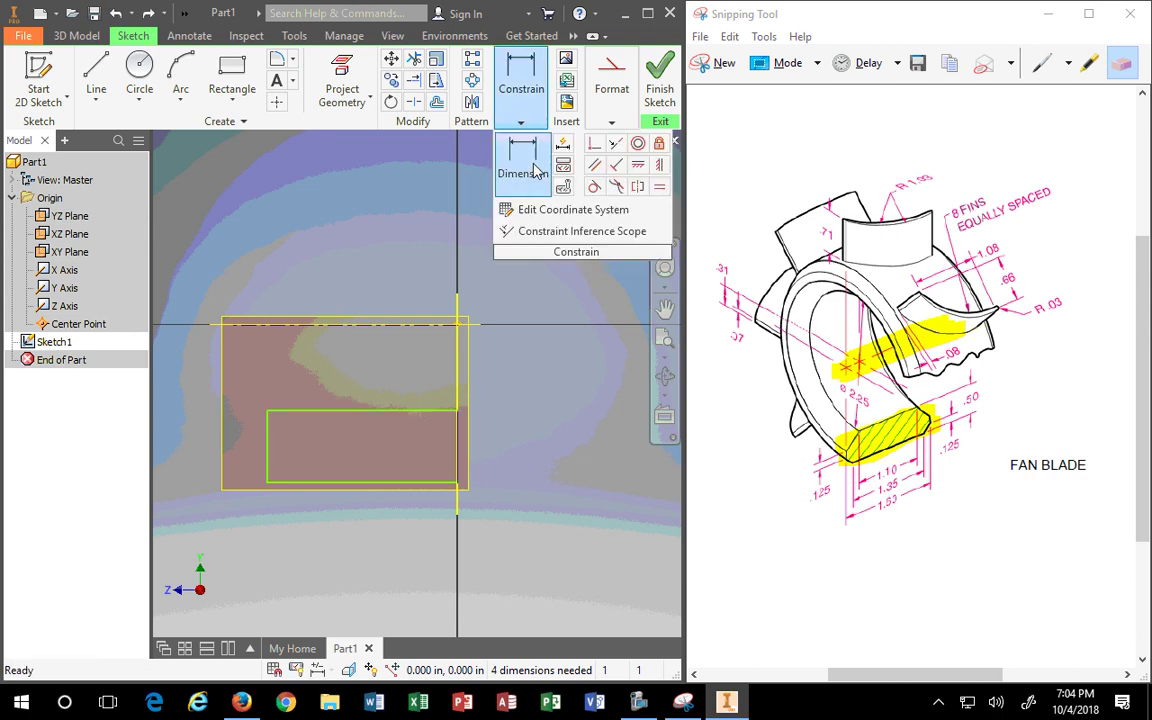
{"action": "key", "text": "d"}
{"action": "left_click", "coordinate": [349, 412]}
{"action": "left_click", "coordinate": [365, 483]}
{"action": "left_click", "coordinate": [215, 450]}
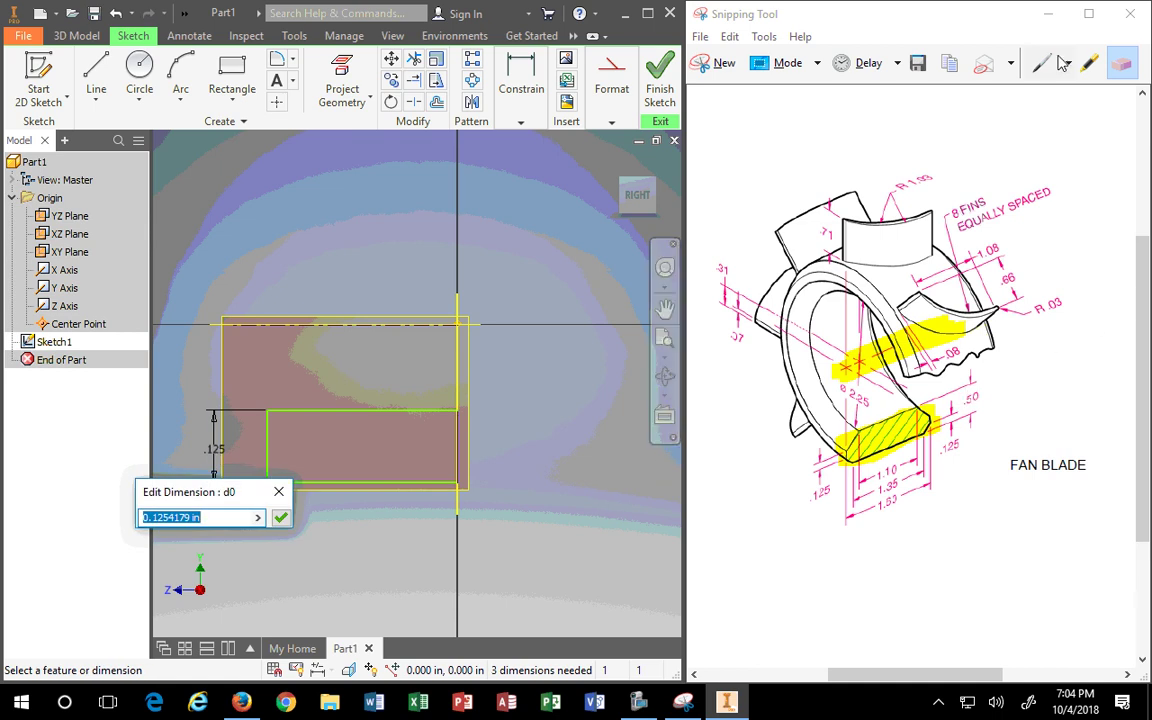
Highlight the .50 dimension on the fan blade drawing and set the rectangle's height to 0.5 in.
{"action": "left_click", "coordinate": [1090, 63]}
{"action": "left_click_drag", "start_coordinate": [990, 383], "coordinate": [968, 398]}
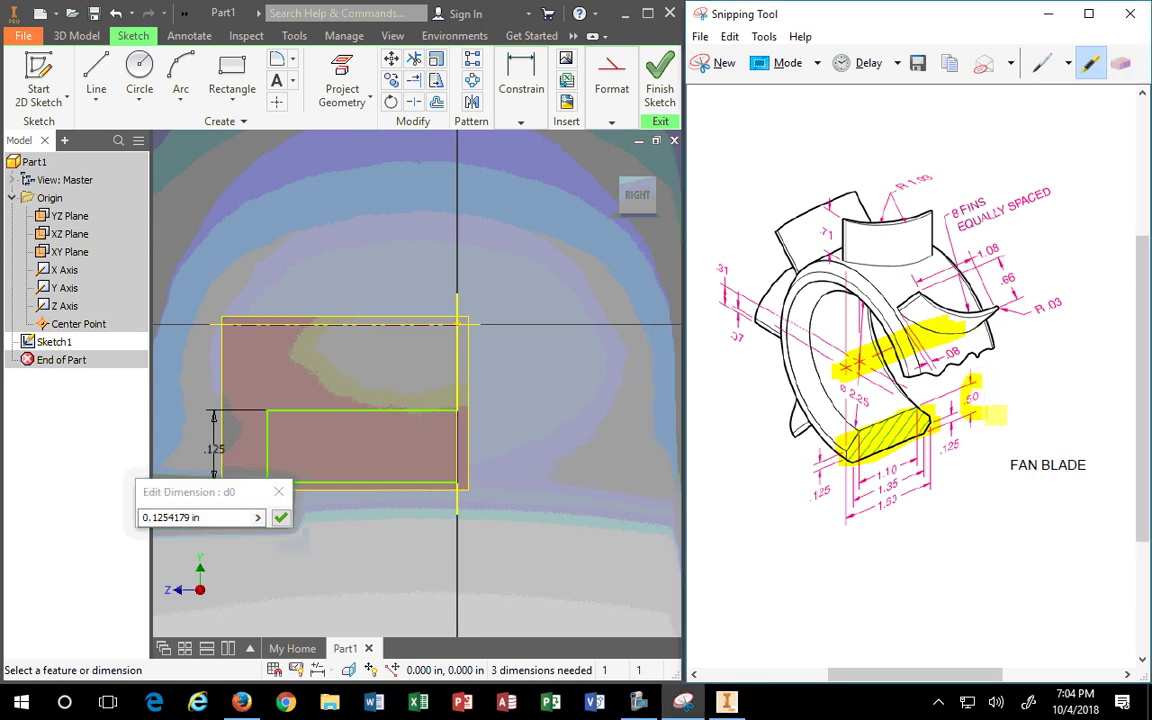
{"action": "left_click_drag", "start_coordinate": [216, 514], "coordinate": [55, 519]}
{"action": "type", "text": ".5"}
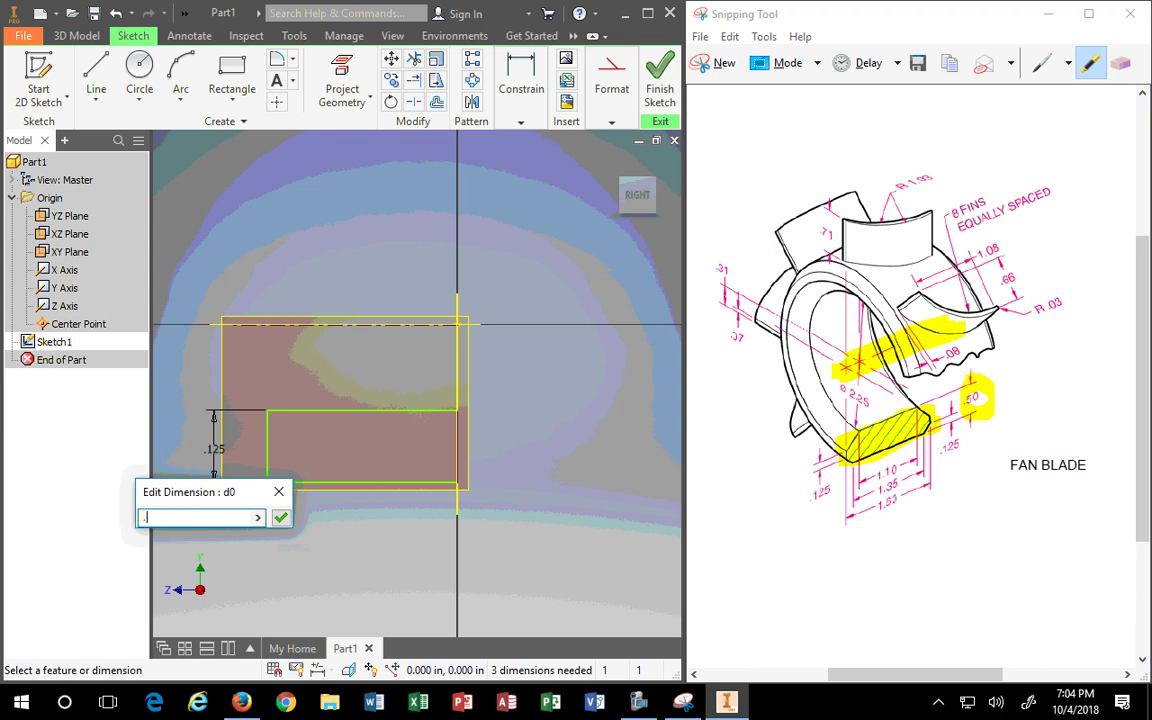
{"action": "key", "text": "Return"}
Dimension the rectangle's width between its two vertical edges and set it to 1.6 in.
{"action": "scroll", "coordinate": [322, 507], "scroll_direction": "up", "scroll_amount": 3}
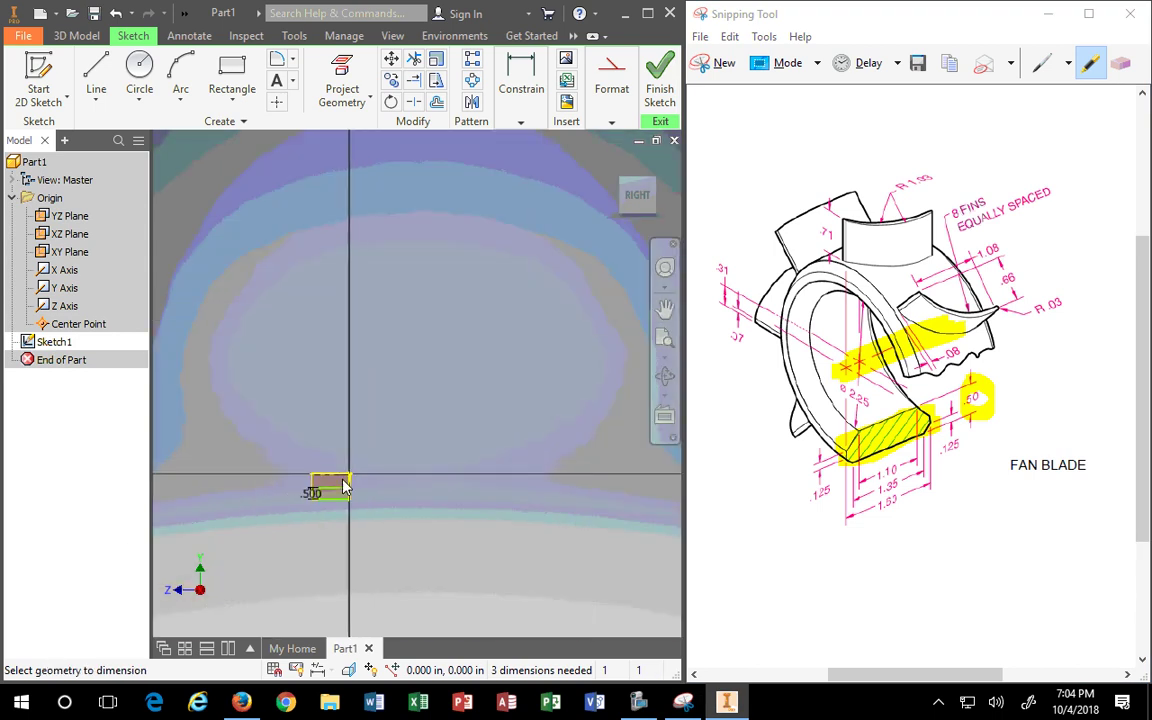
{"action": "scroll", "coordinate": [327, 496], "scroll_direction": "down", "scroll_amount": 4}
{"action": "scroll", "coordinate": [533, 395], "scroll_direction": "up", "scroll_amount": 2}
{"action": "mouse_move", "coordinate": [533, 395]}
{"action": "middle_mouse_down"}
{"action": "mouse_move", "coordinate": [407, 374]}
{"action": "mouse_move", "coordinate": [333, 394]}
{"action": "middle_mouse_up"}
{"action": "left_click", "coordinate": [307, 385]}
{"action": "left_click", "coordinate": [478, 391]}
{"action": "left_click", "coordinate": [400, 495]}
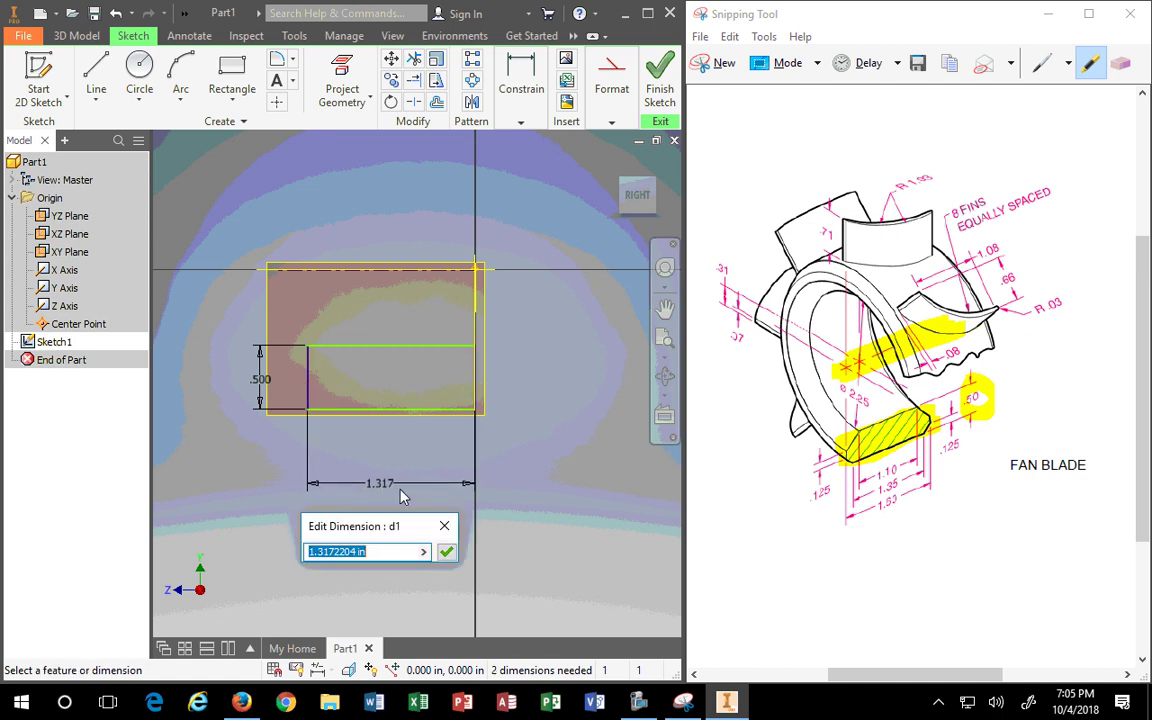
{"action": "type", "text": "1.6"}
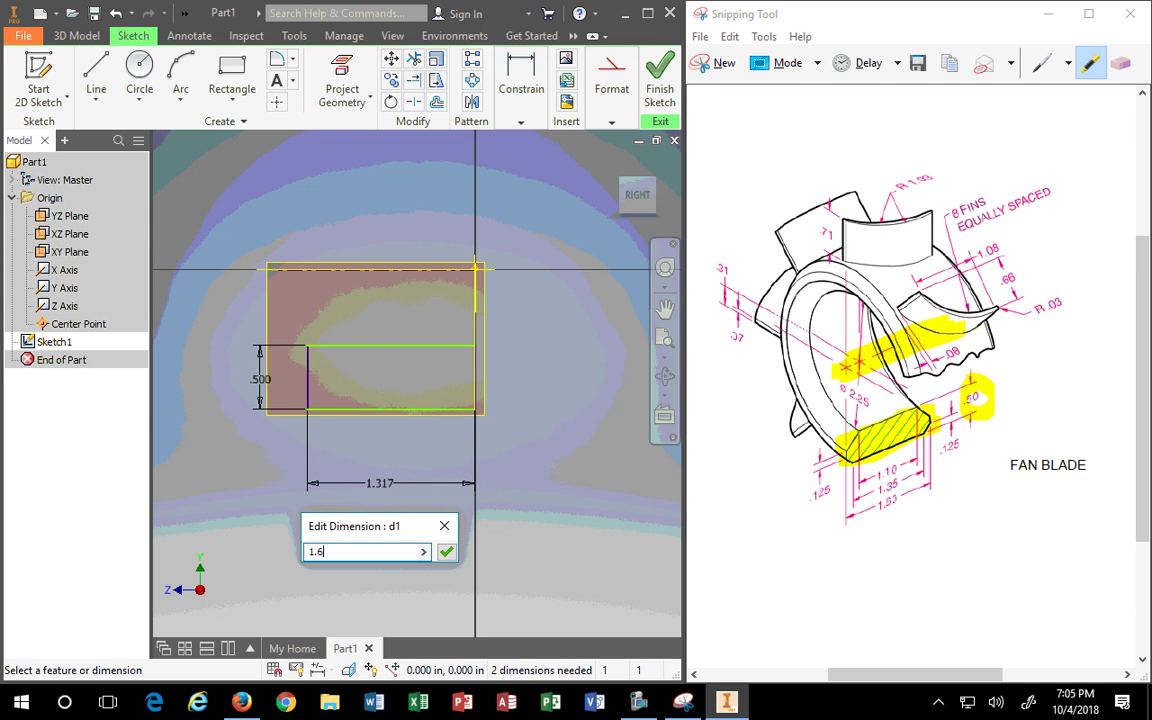
{"action": "key", "text": "Return"}
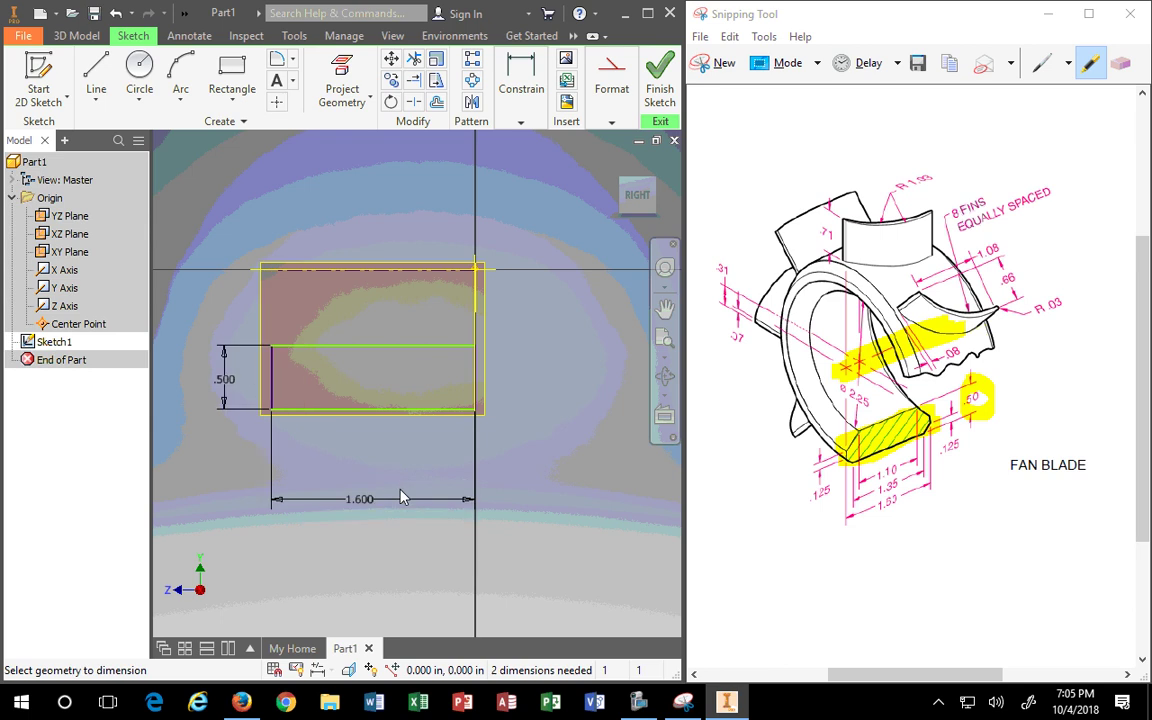
Add a 2.25 in diameter dimension between the centerline and the rectangle's top edge, highlighting the matching diameter on the drawing.
{"action": "left_click", "coordinate": [407, 285]}
{"action": "left_click", "coordinate": [393, 345]}
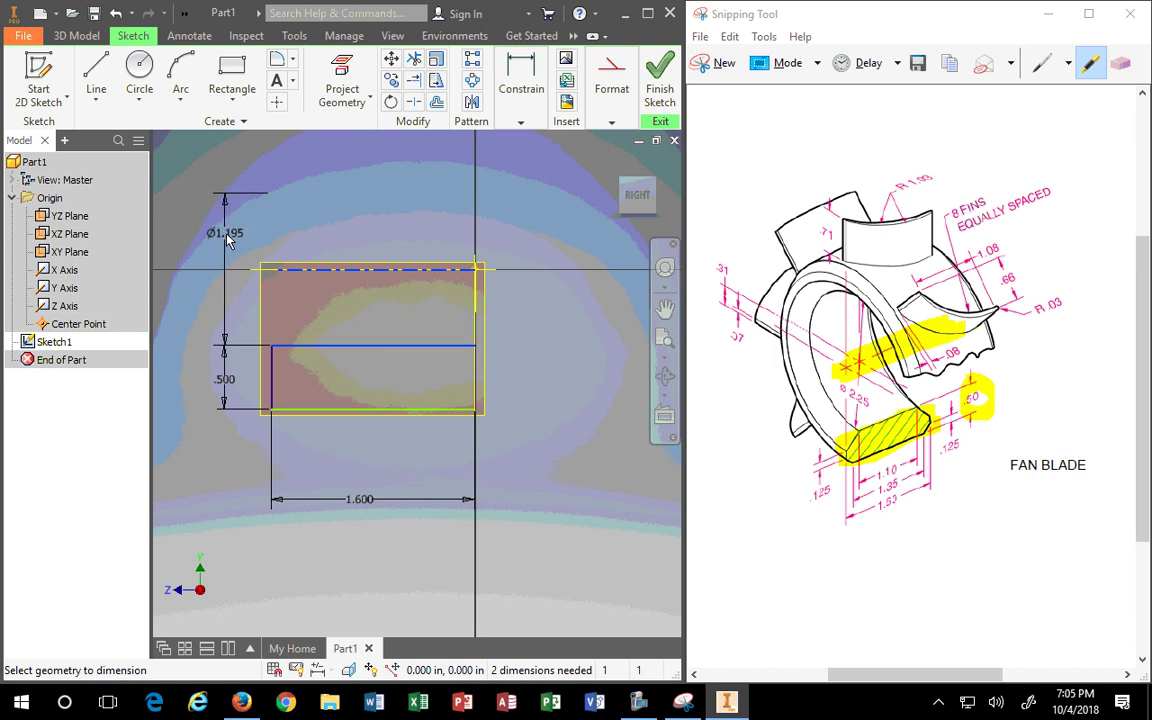
{"action": "left_click", "coordinate": [228, 240]}
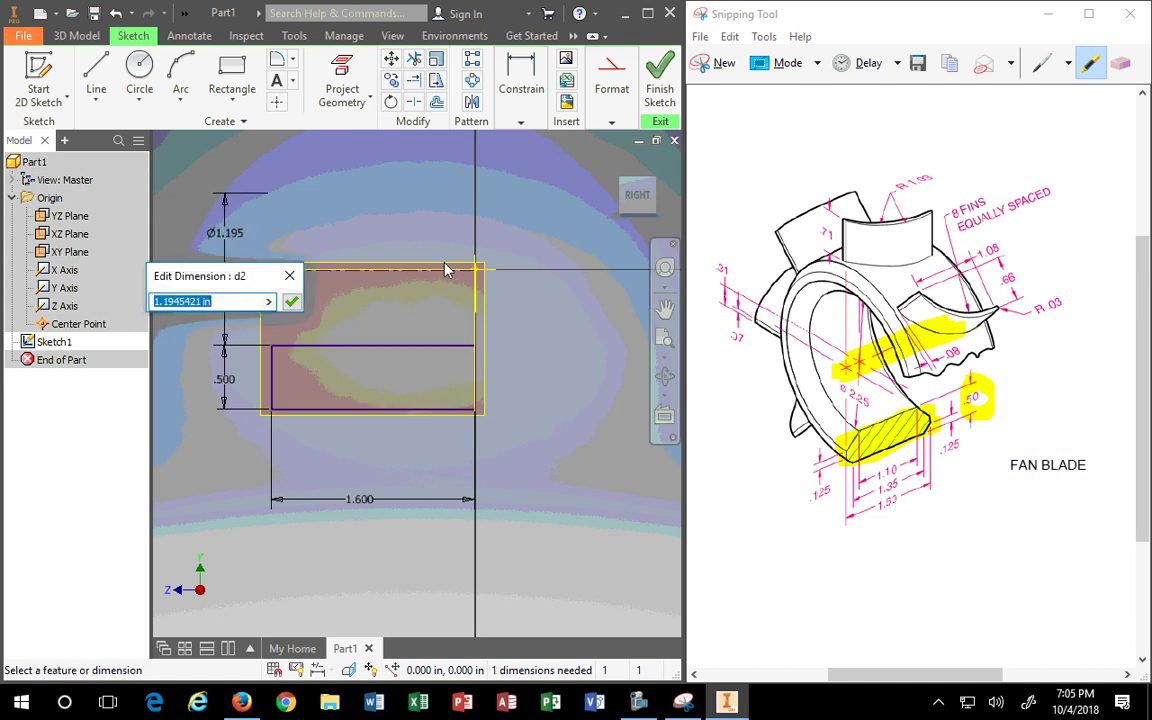
{"action": "type", "text": "2"}
{"action": "left_click_drag", "start_coordinate": [835, 380], "coordinate": [878, 400]}
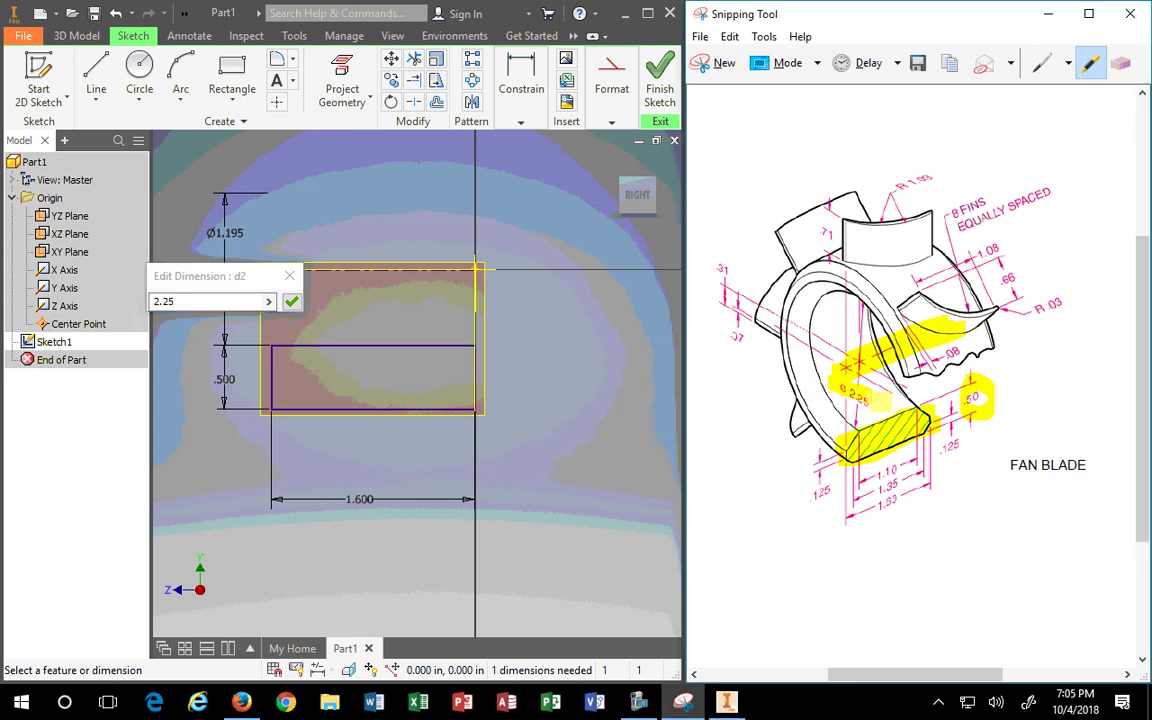
{"action": "left_click", "coordinate": [291, 307]}
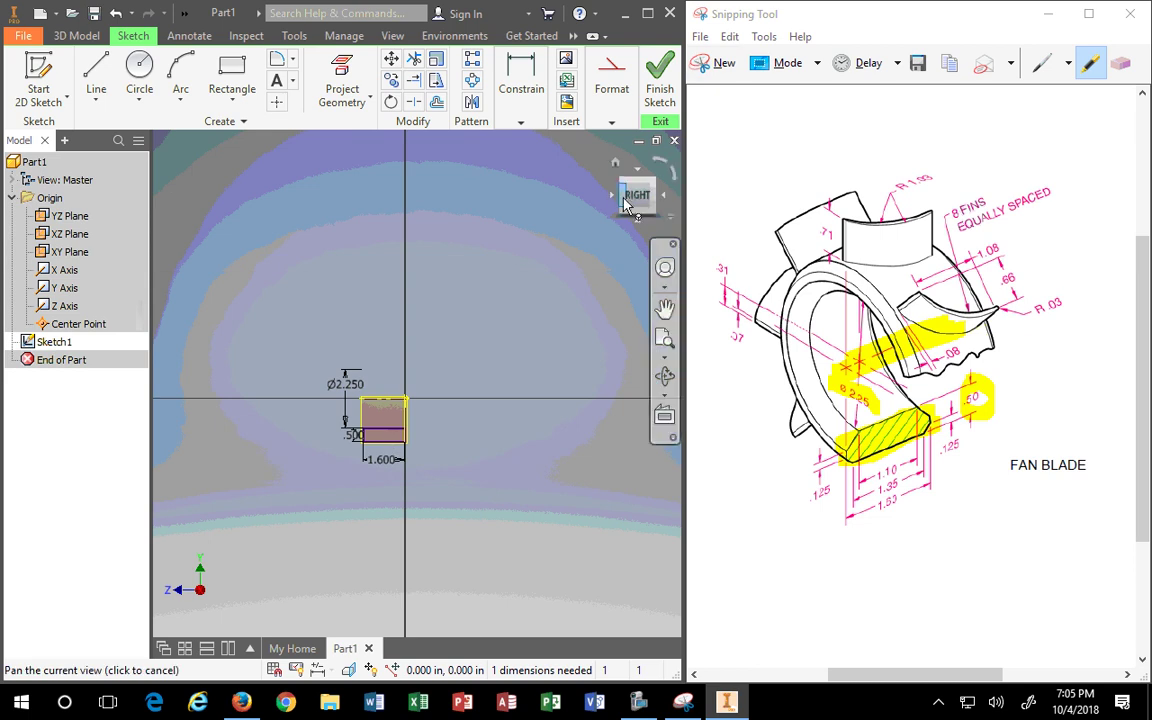
Revolve the rectangular profile fully around the centerline as a solid, viewing the part isometrically.
{"action": "left_click", "coordinate": [615, 163]}
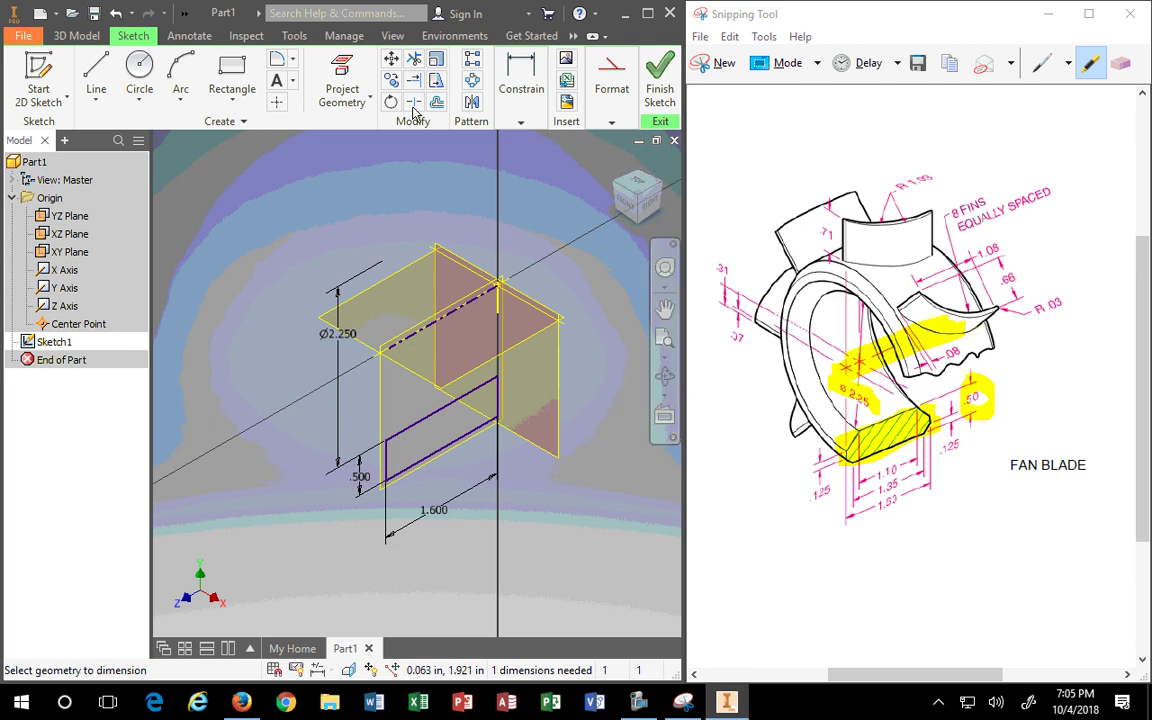
{"action": "left_click", "coordinate": [78, 38]}
{"action": "left_click", "coordinate": [101, 88]}
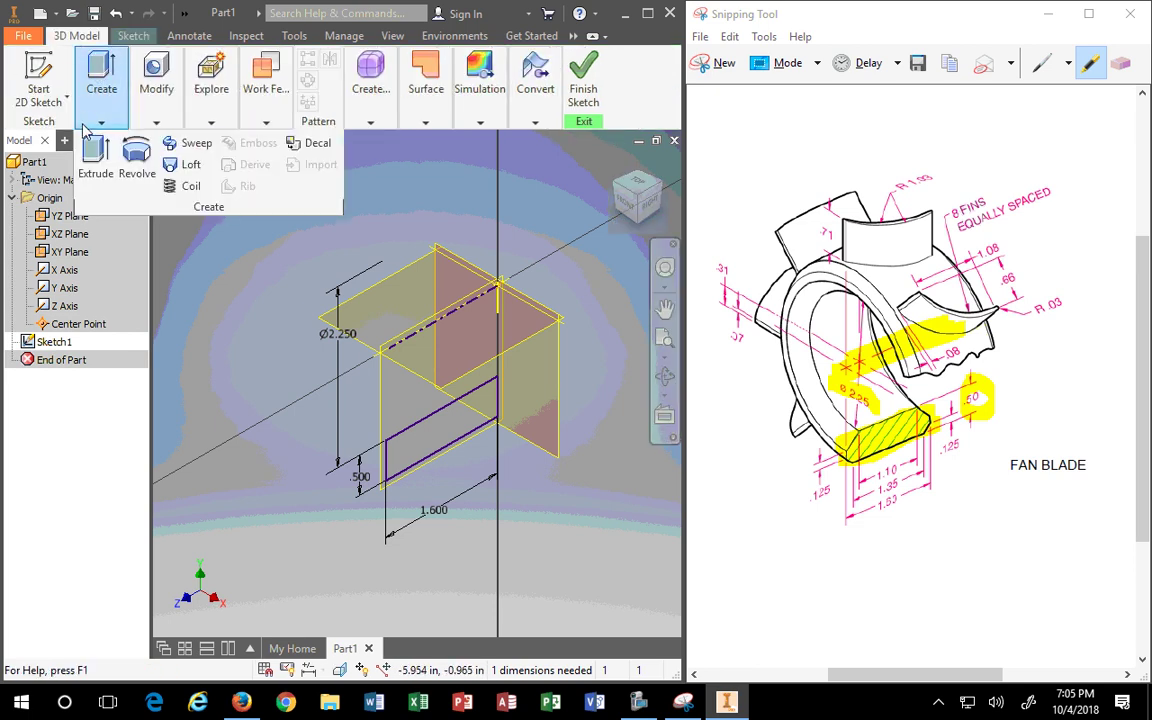
{"action": "left_click", "coordinate": [136, 155]}
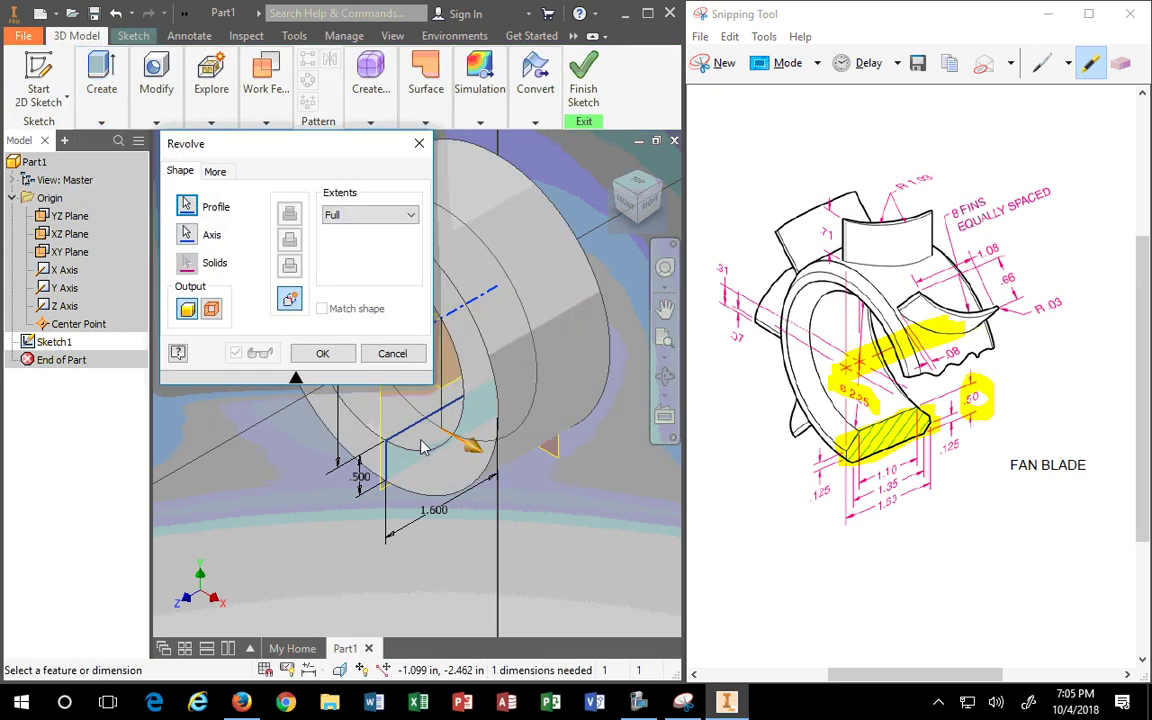
{"action": "left_click_drag", "start_coordinate": [327, 155], "coordinate": [221, 129]}
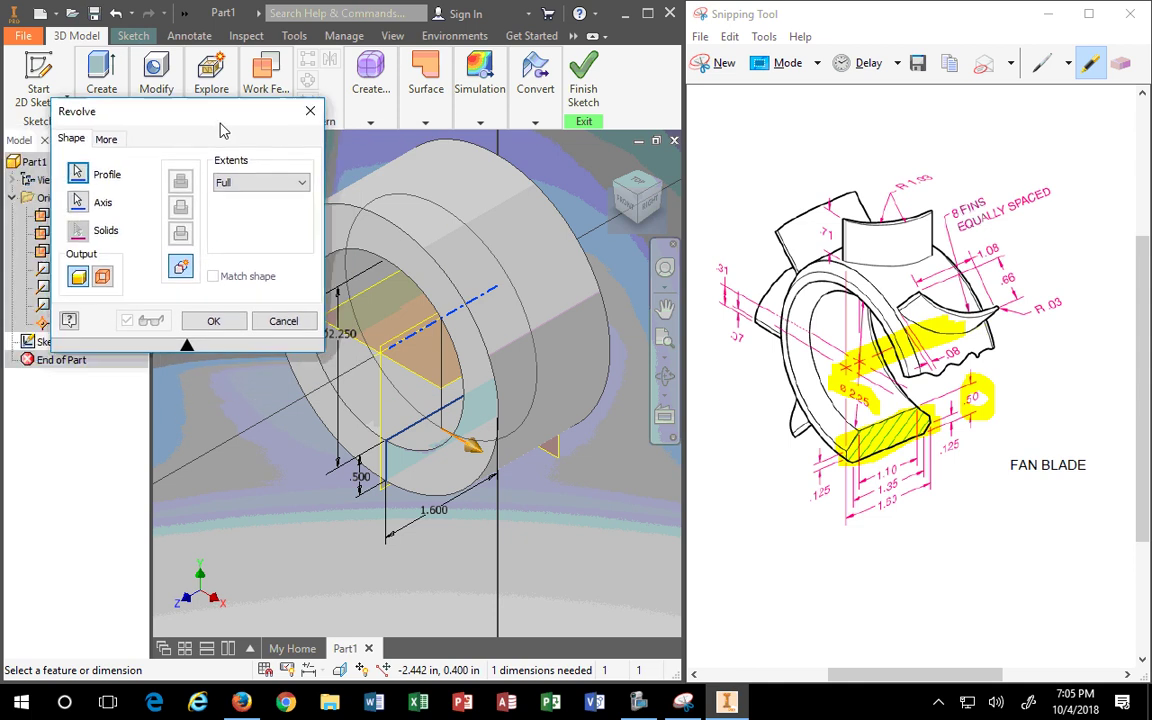
{"action": "left_click", "coordinate": [221, 328]}
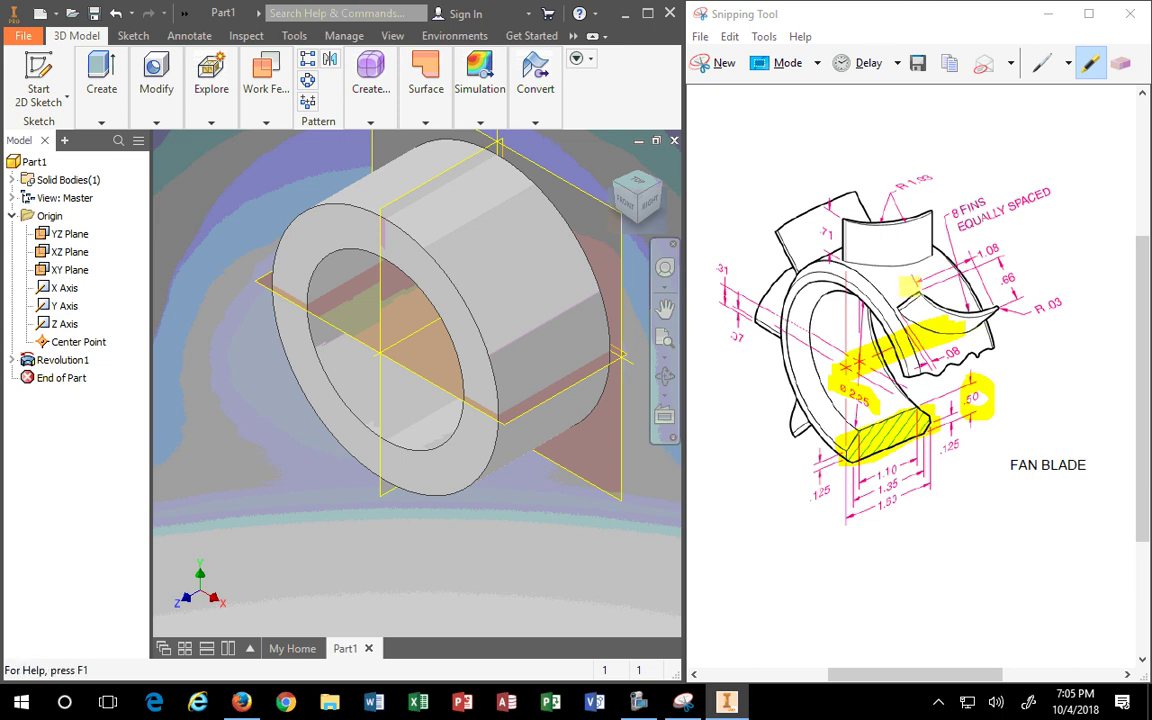
Highlight the upper fin's face on the drawing and erase all highlights from the drawing.
{"action": "mouse_move", "coordinate": [925, 232]}
{"action": "left_mouse_down"}
{"action": "mouse_move", "coordinate": [853, 234]}
{"action": "mouse_move", "coordinate": [886, 256]}
{"action": "mouse_move", "coordinate": [926, 247]}
{"action": "mouse_move", "coordinate": [850, 256]}
{"action": "left_mouse_up"}
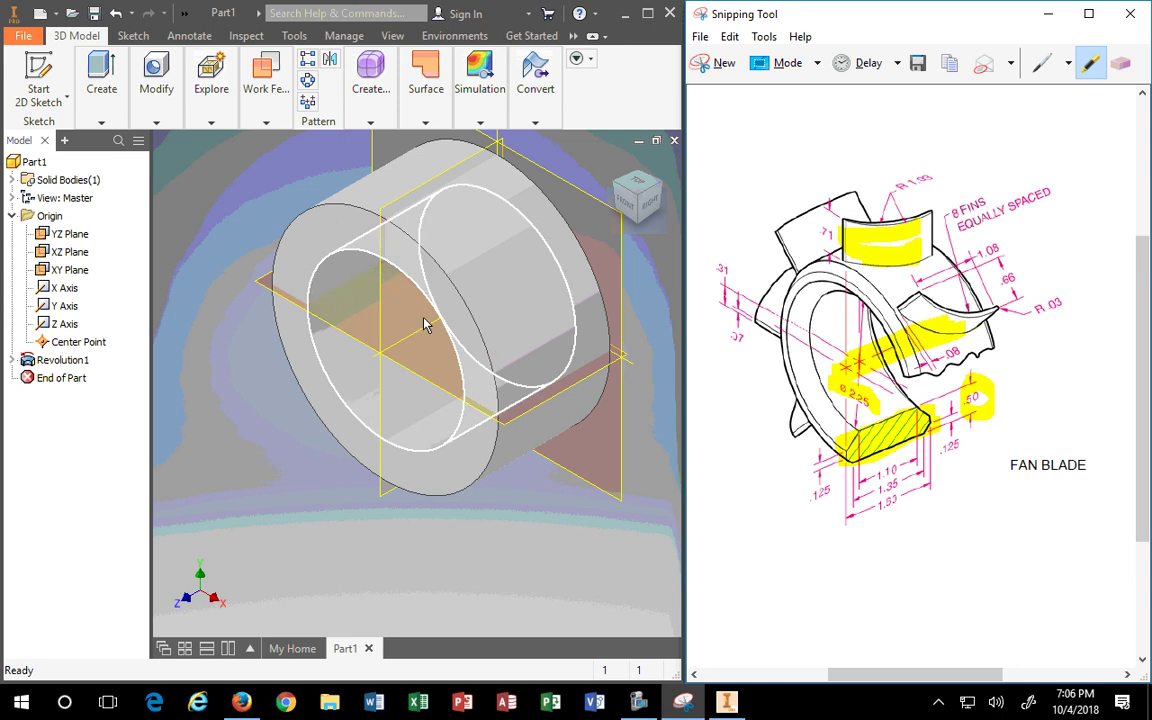
{"action": "left_click", "coordinate": [1124, 65]}
{"action": "left_click", "coordinate": [880, 240]}
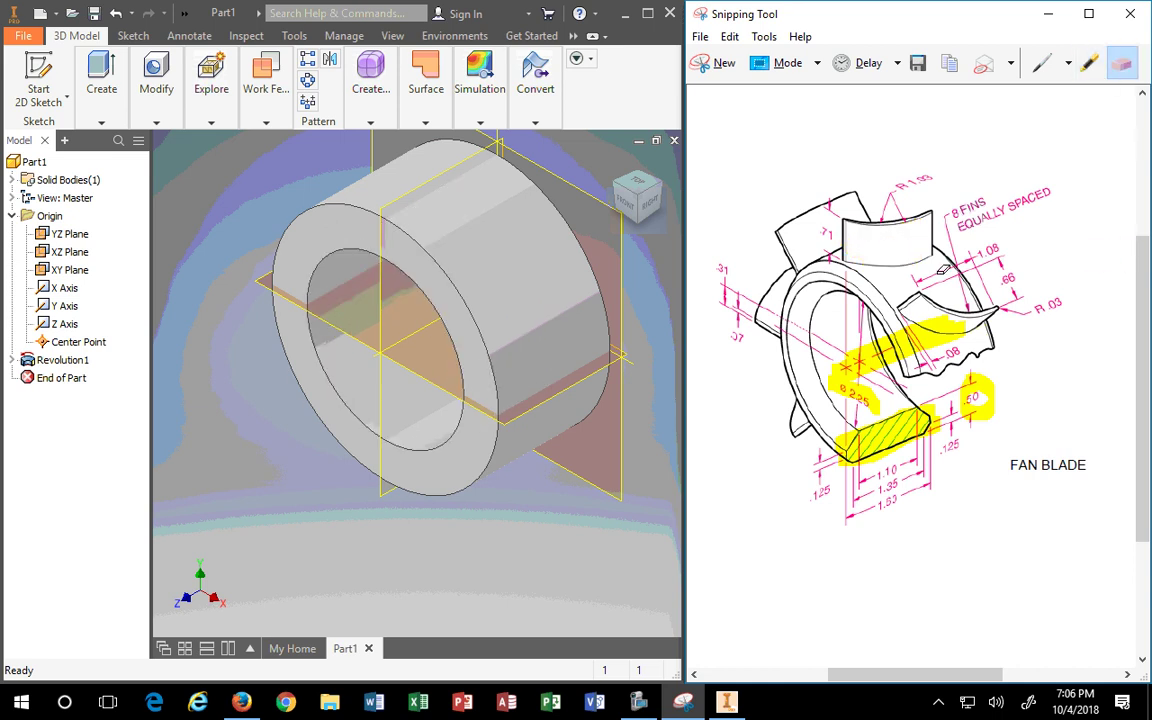
{"action": "left_click", "coordinate": [866, 368]}
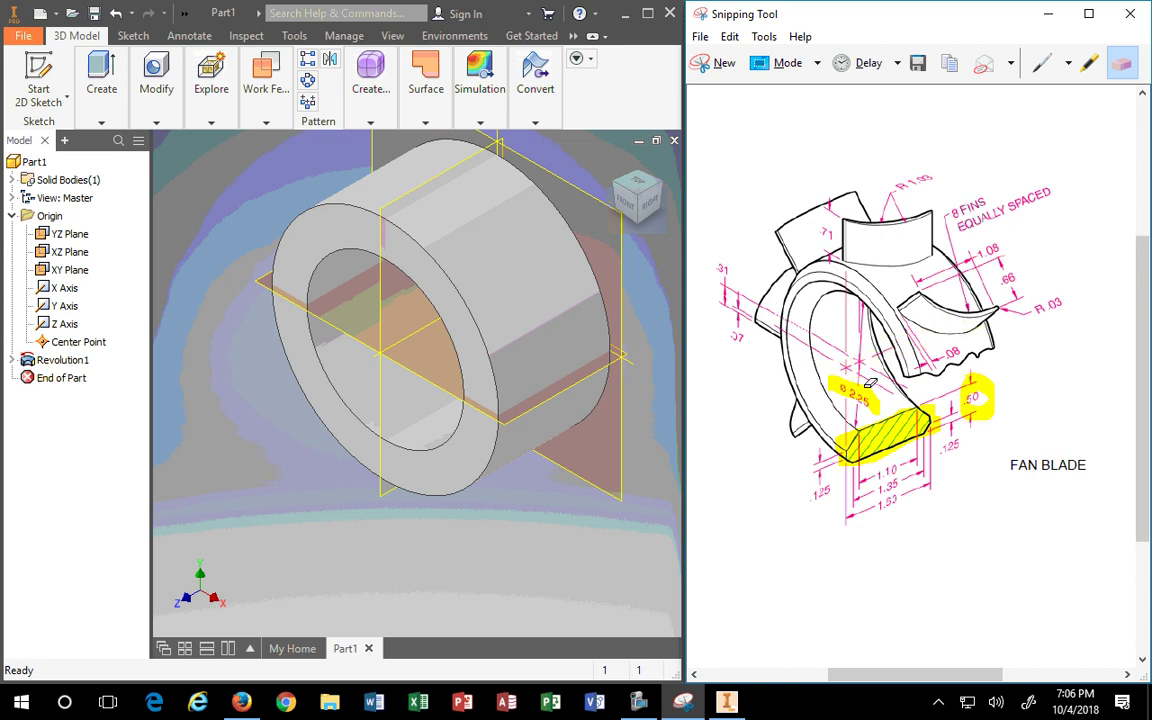
{"action": "left_click", "coordinate": [868, 388]}
{"action": "left_click", "coordinate": [885, 430]}
{"action": "left_click", "coordinate": [975, 396]}
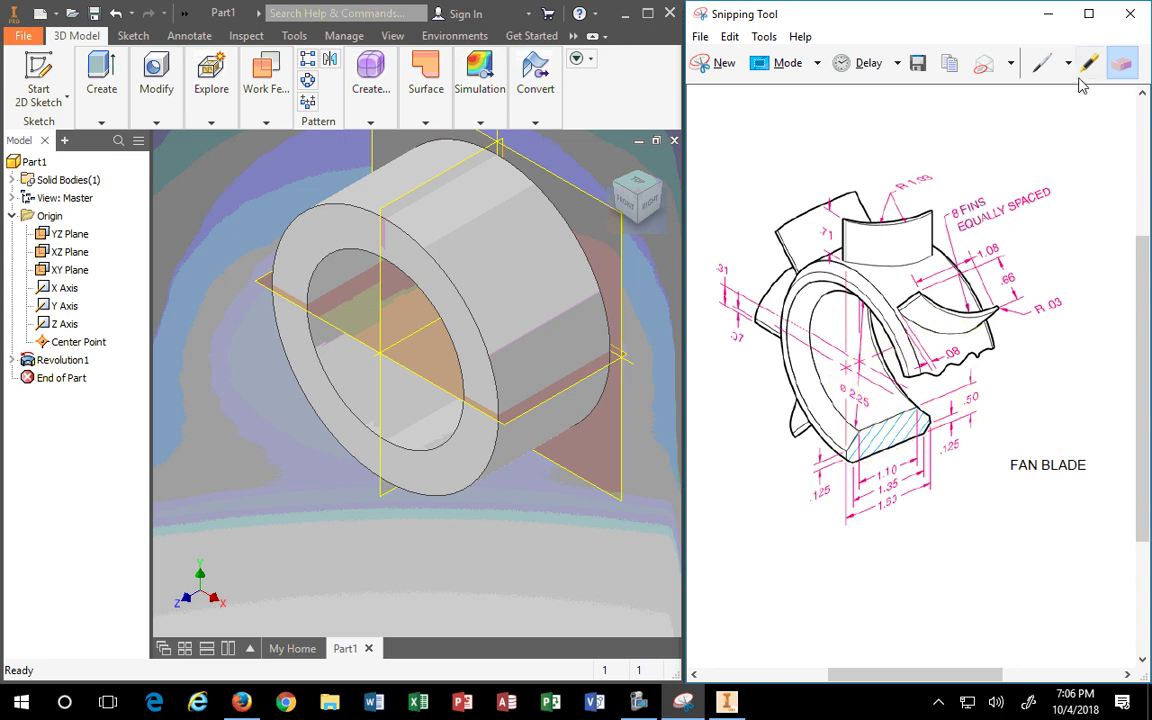
Highlight both .125 dimensions and the 1.10 and 1.35 dimensions around the cross-section on the drawing.
{"action": "left_click", "coordinate": [1043, 63]}
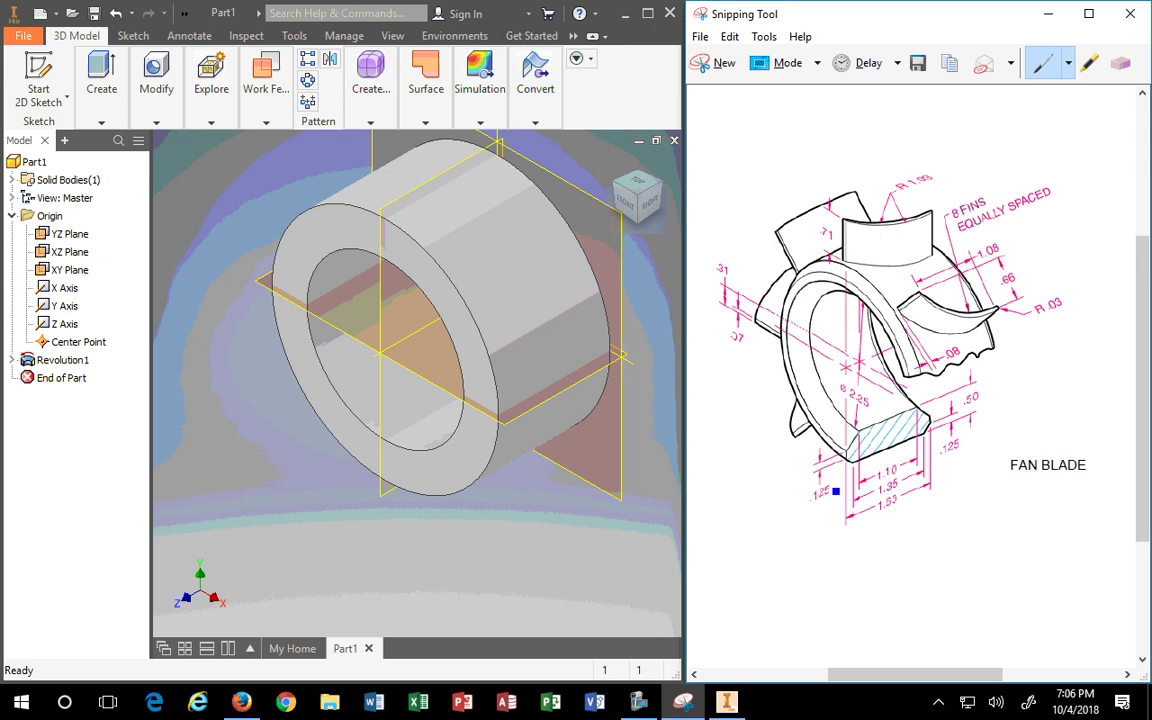
{"action": "left_click", "coordinate": [1089, 63]}
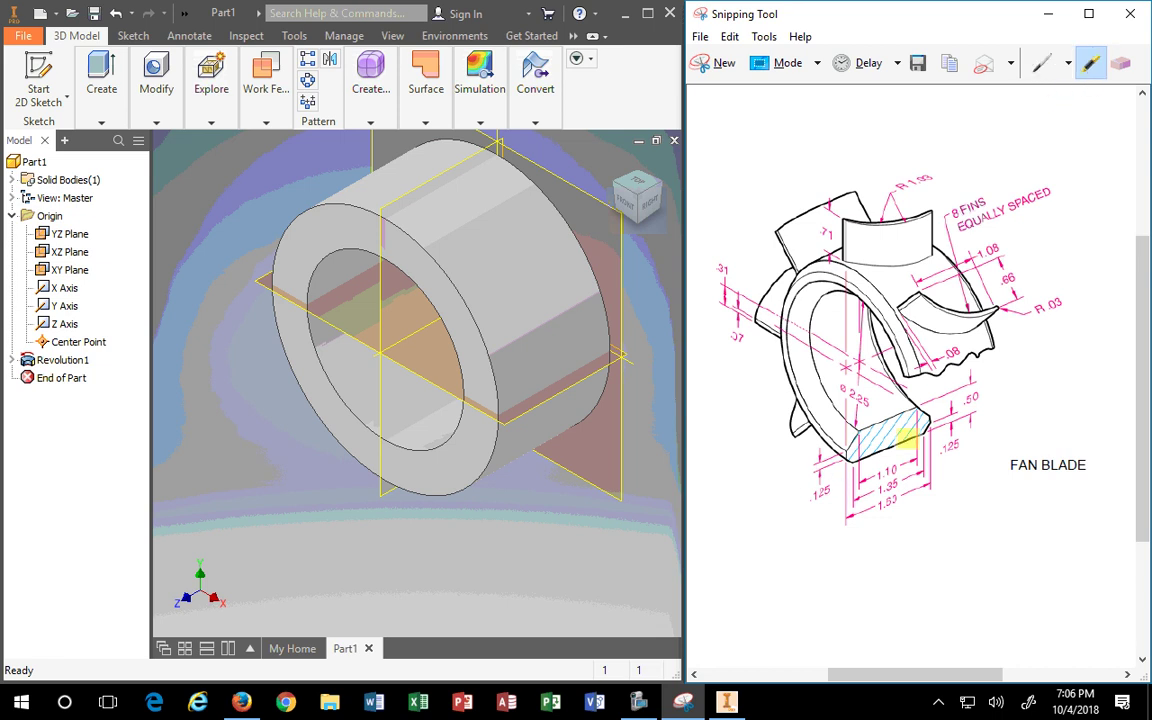
{"action": "left_click_drag", "start_coordinate": [940, 458], "coordinate": [965, 446]}
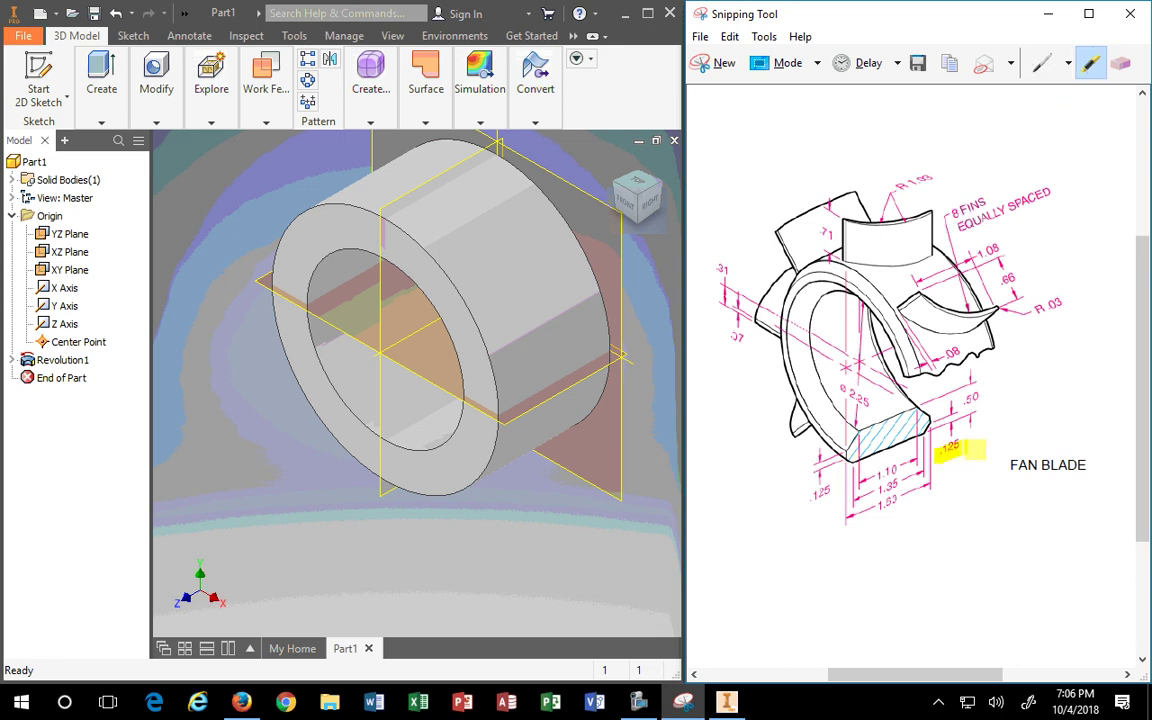
{"action": "left_click_drag", "start_coordinate": [810, 500], "coordinate": [842, 498]}
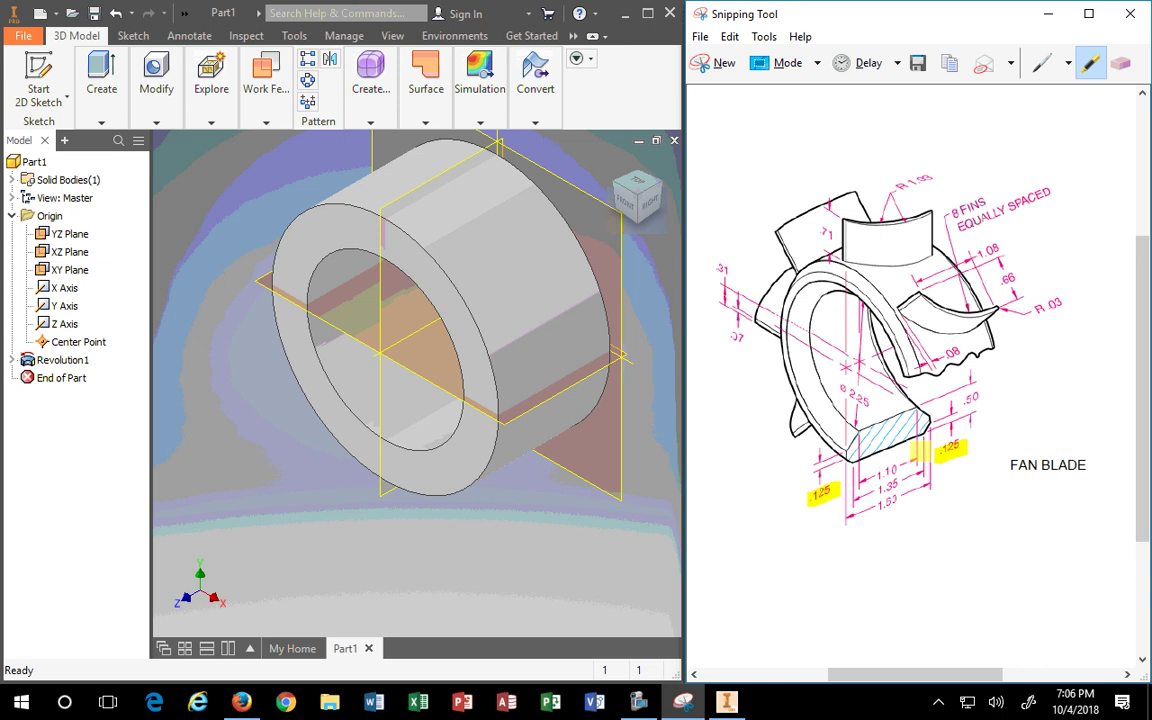
{"action": "mouse_move", "coordinate": [876, 475]}
{"action": "left_mouse_down"}
{"action": "mouse_move", "coordinate": [925, 467]}
{"action": "mouse_move", "coordinate": [901, 497]}
{"action": "left_mouse_up"}
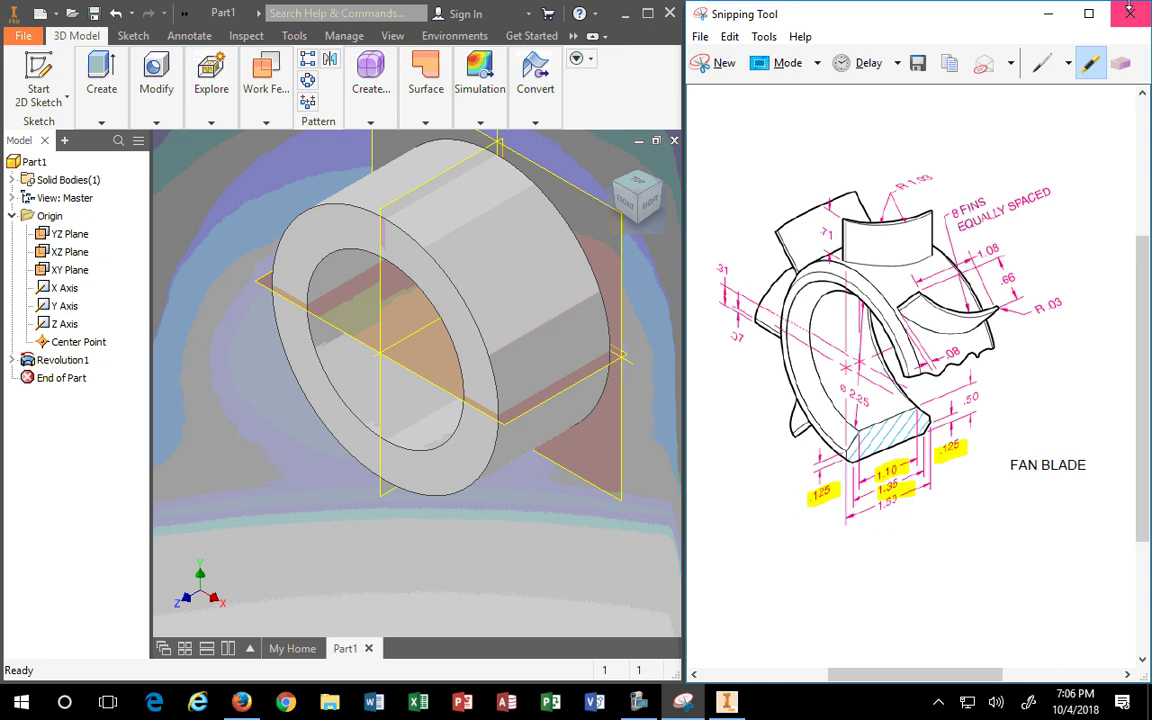
Circle both .125 dimensions on the drawing with the pen and mark the corners they refer to.
{"action": "left_click", "coordinate": [1041, 62]}
{"action": "mouse_move", "coordinate": [819, 483]}
{"action": "left_mouse_down"}
{"action": "mouse_move", "coordinate": [808, 506]}
{"action": "mouse_move", "coordinate": [840, 508]}
{"action": "left_mouse_up"}
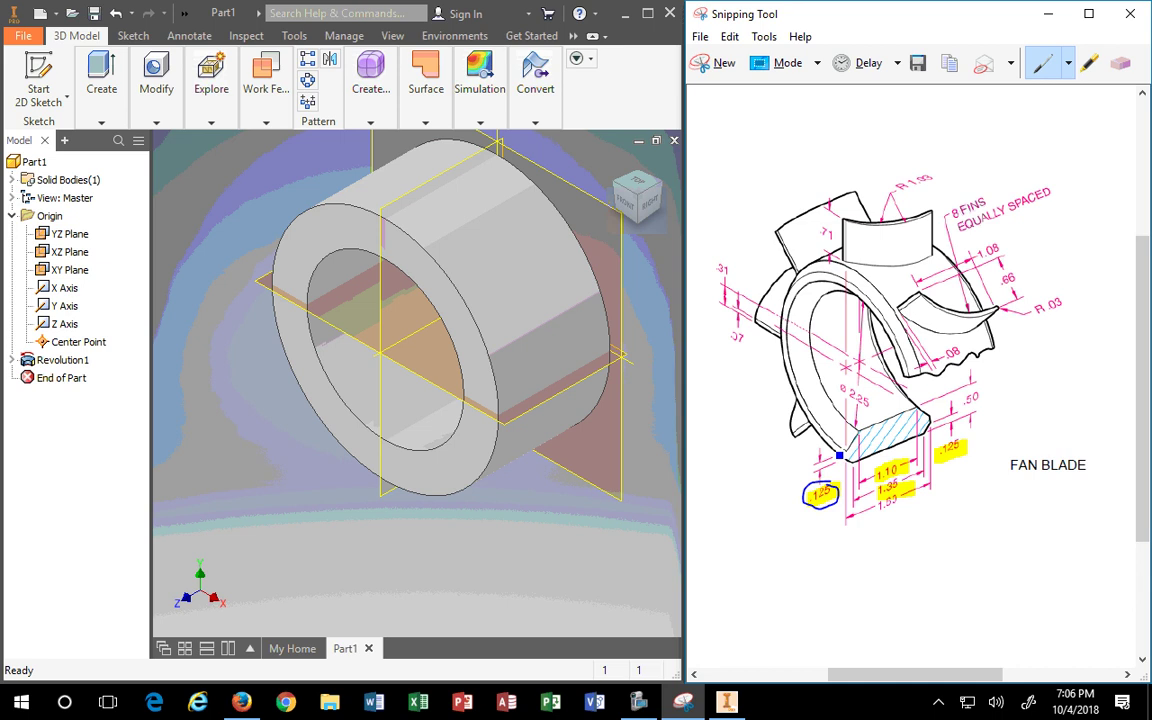
{"action": "mouse_move", "coordinate": [957, 440]}
{"action": "left_mouse_down"}
{"action": "mouse_move", "coordinate": [936, 453]}
{"action": "mouse_move", "coordinate": [969, 466]}
{"action": "left_mouse_up"}
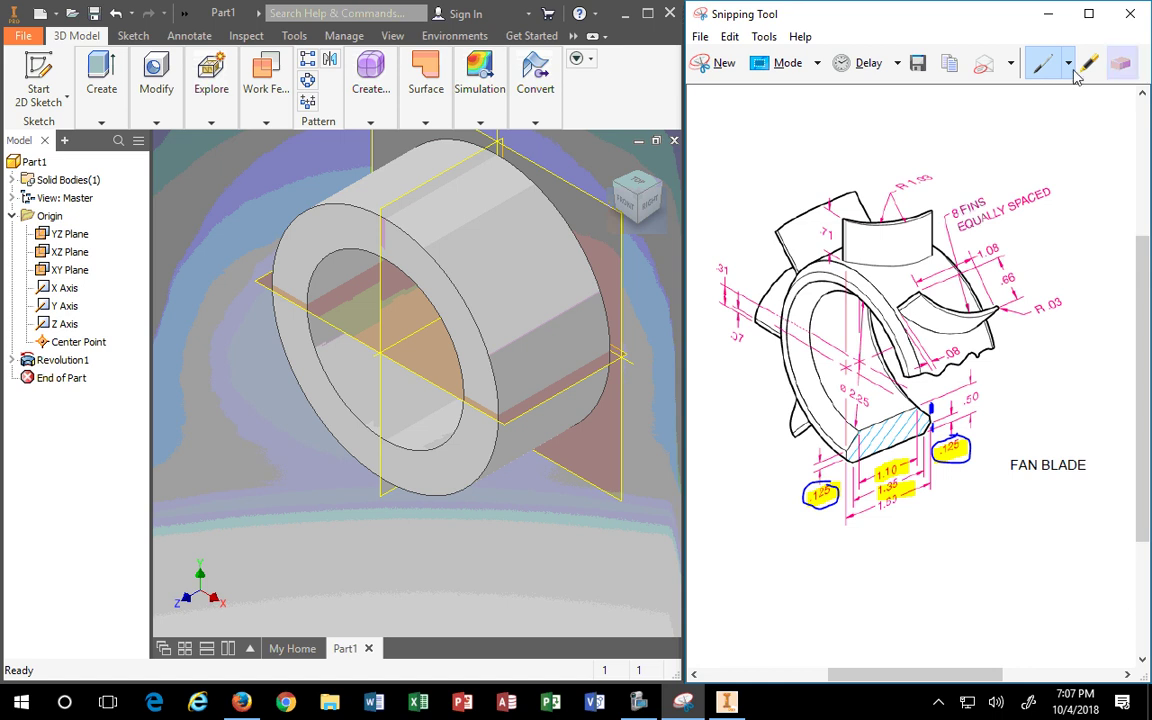
Erase the pen marks and highlights around the cross-section dimensions on the drawing.
{"action": "left_click", "coordinate": [1121, 62]}
{"action": "left_click", "coordinate": [820, 493]}
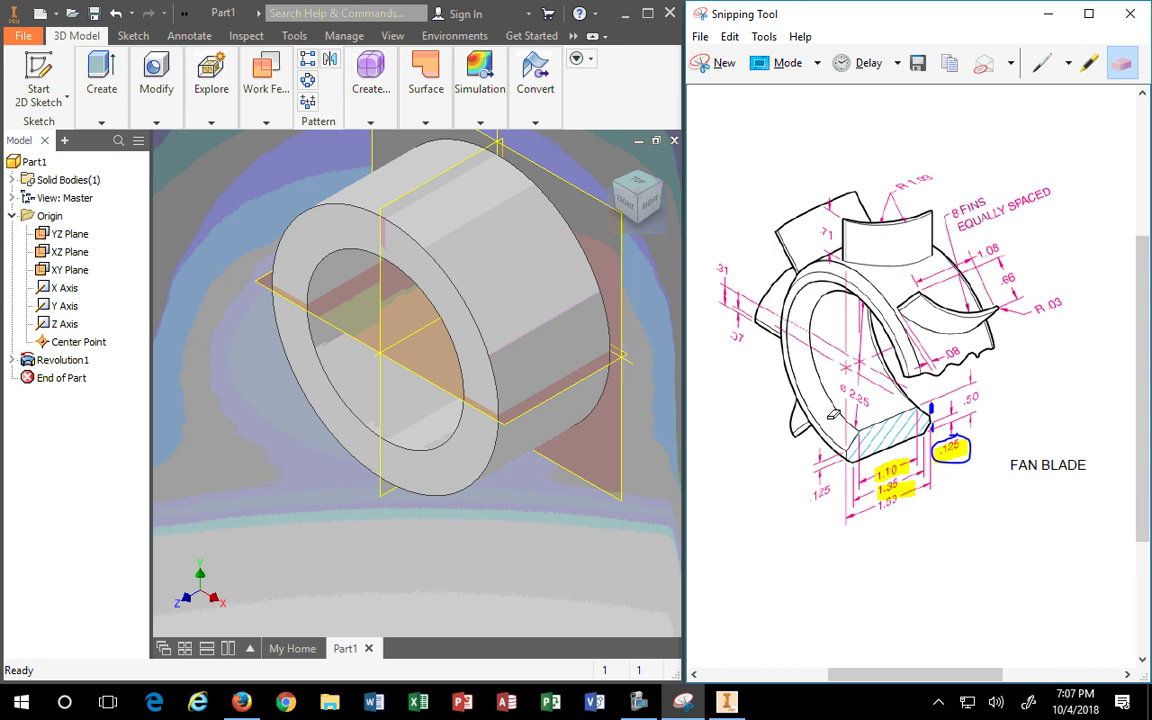
{"action": "left_click", "coordinate": [930, 418]}
{"action": "left_click", "coordinate": [953, 445]}
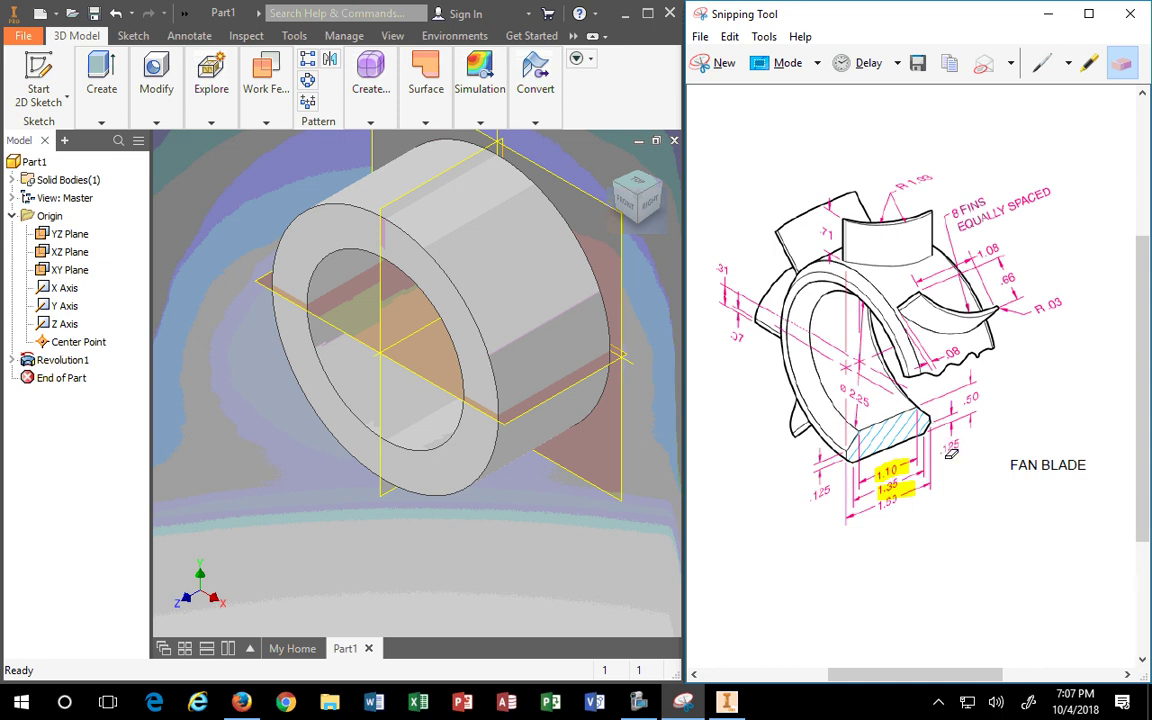
{"action": "left_click", "coordinate": [917, 503]}
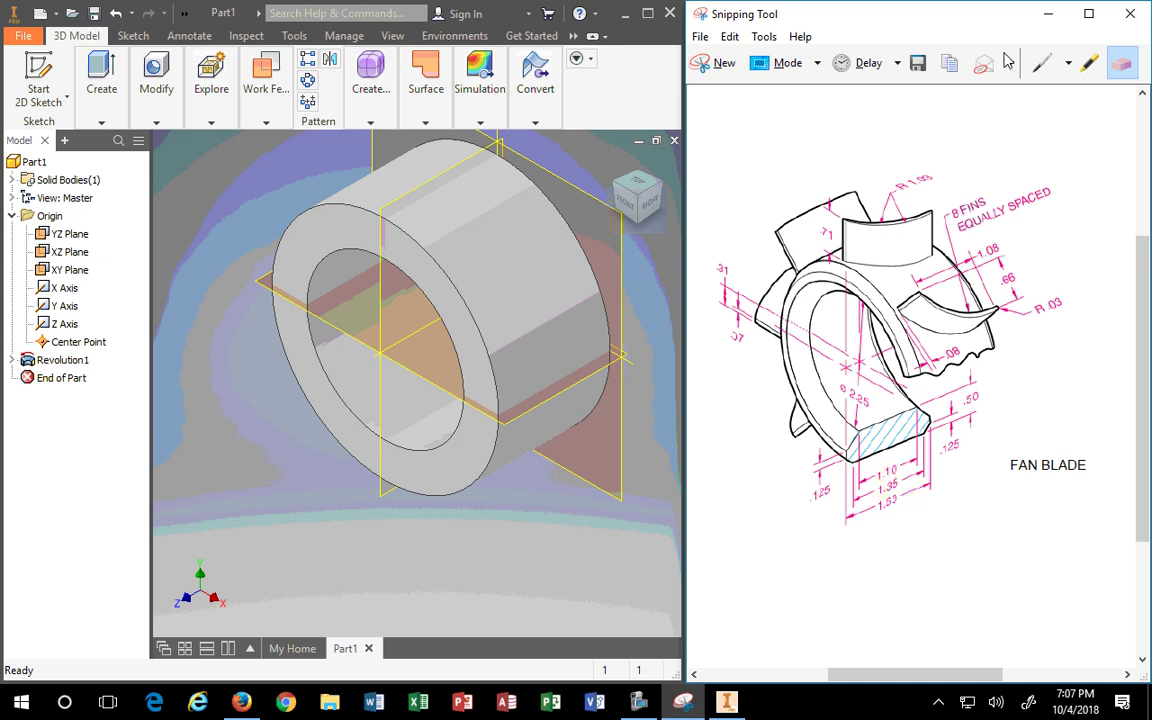
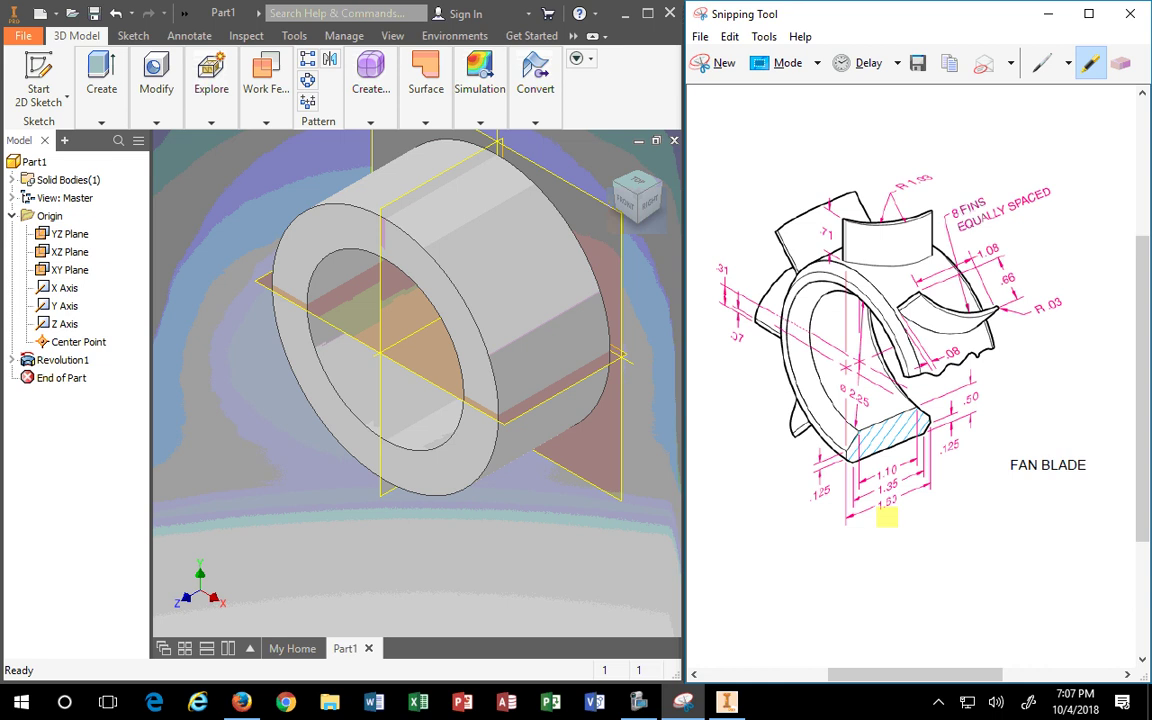
Highlight the 1.35 dimension and both .125 dimensions of the cross-section on the drawing.
{"action": "left_click_drag", "start_coordinate": [877, 490], "coordinate": [914, 487]}
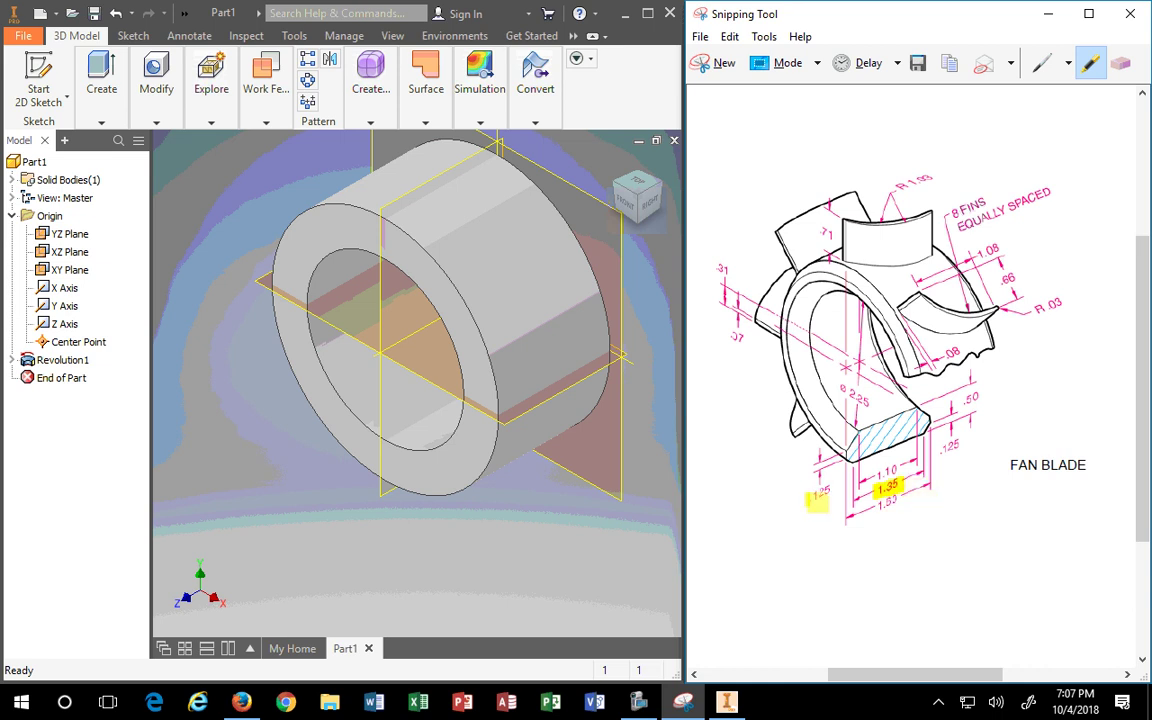
{"action": "left_click_drag", "start_coordinate": [808, 493], "coordinate": [838, 490]}
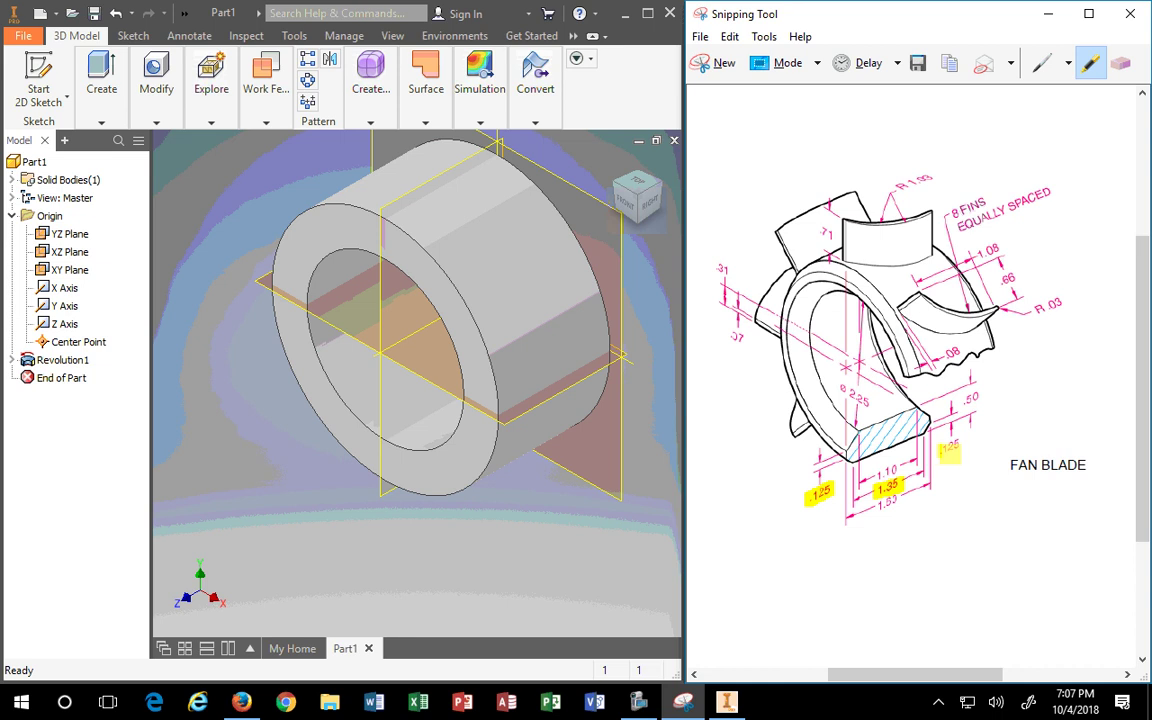
{"action": "left_click_drag", "start_coordinate": [946, 451], "coordinate": [972, 447]}
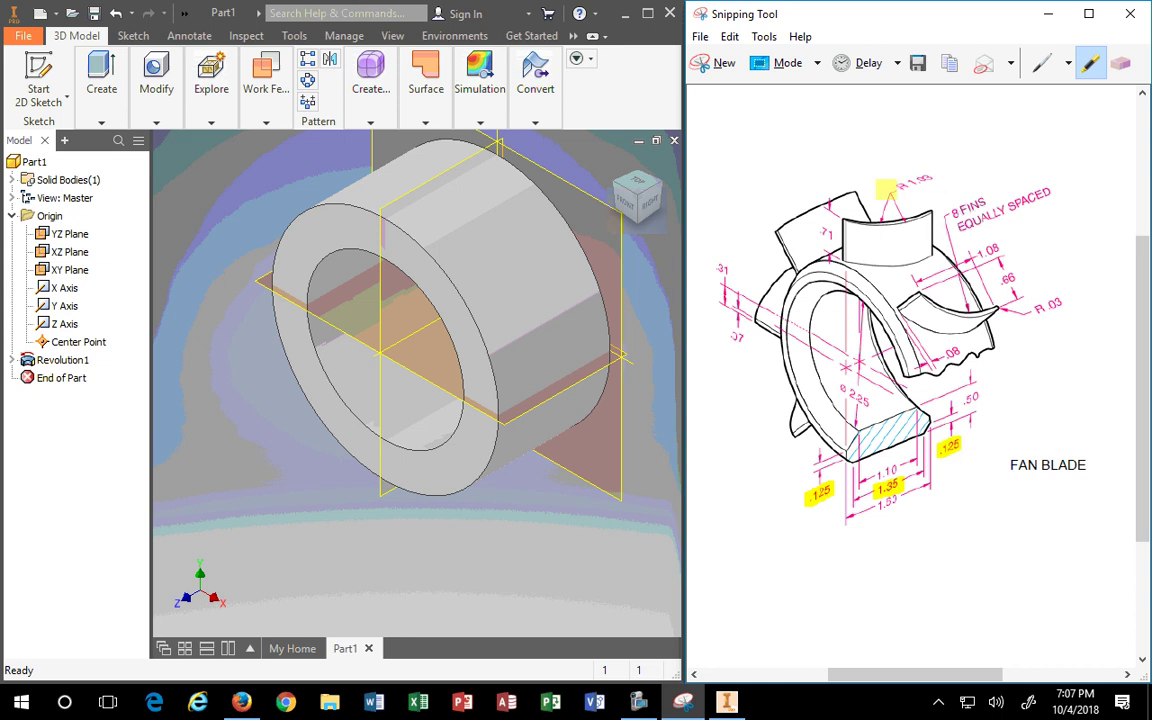
Erase the highlights from both .125 dimensions and re-highlight only the .125 beside the cross-section's outer corner.
{"action": "left_click", "coordinate": [1121, 62]}
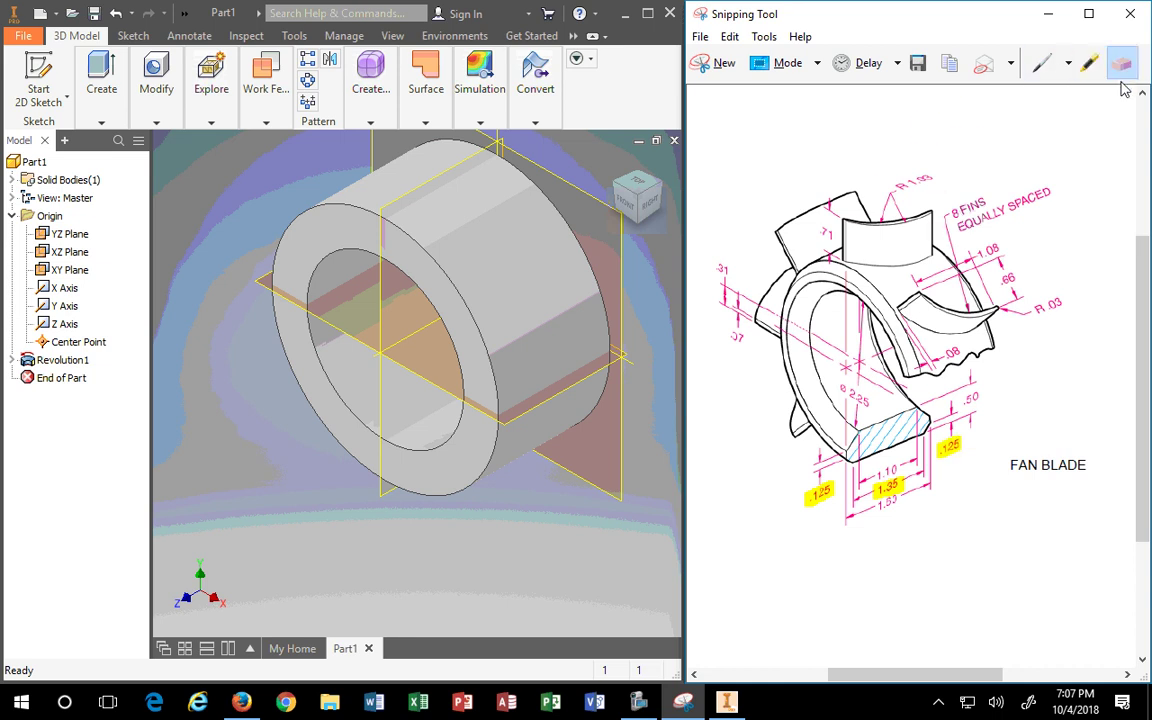
{"action": "left_click", "coordinate": [948, 446]}
{"action": "left_click", "coordinate": [820, 490]}
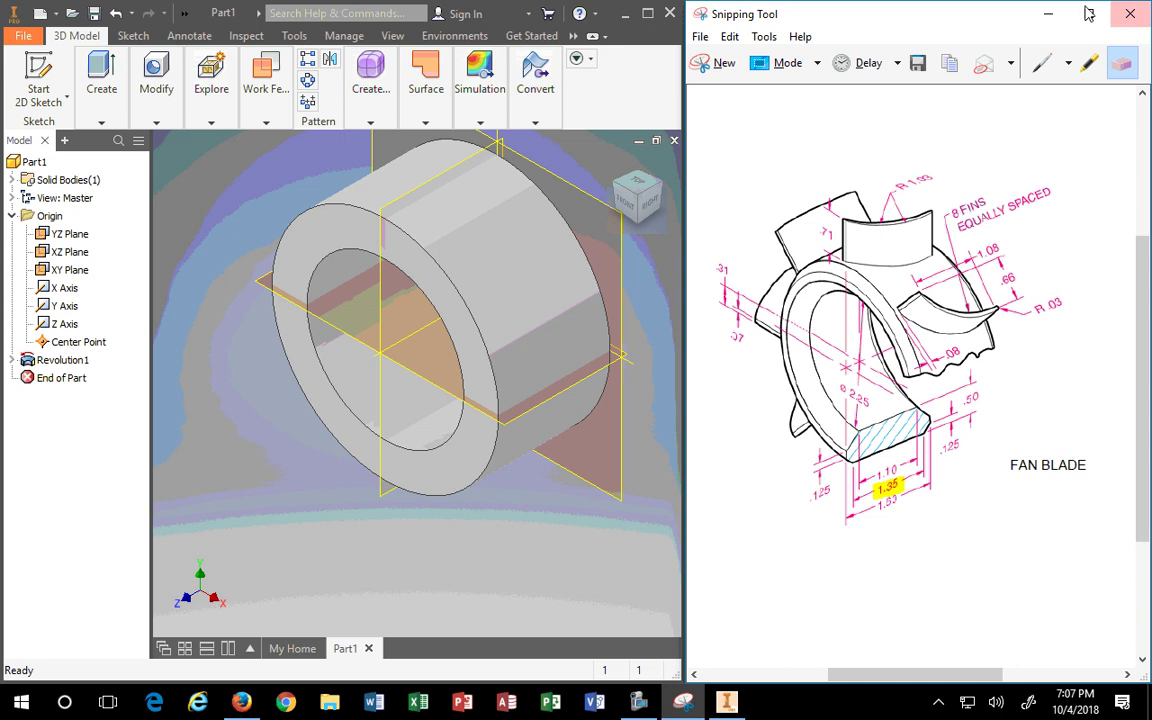
{"action": "left_click", "coordinate": [1090, 62]}
{"action": "left_click_drag", "start_coordinate": [944, 450], "coordinate": [962, 450]}
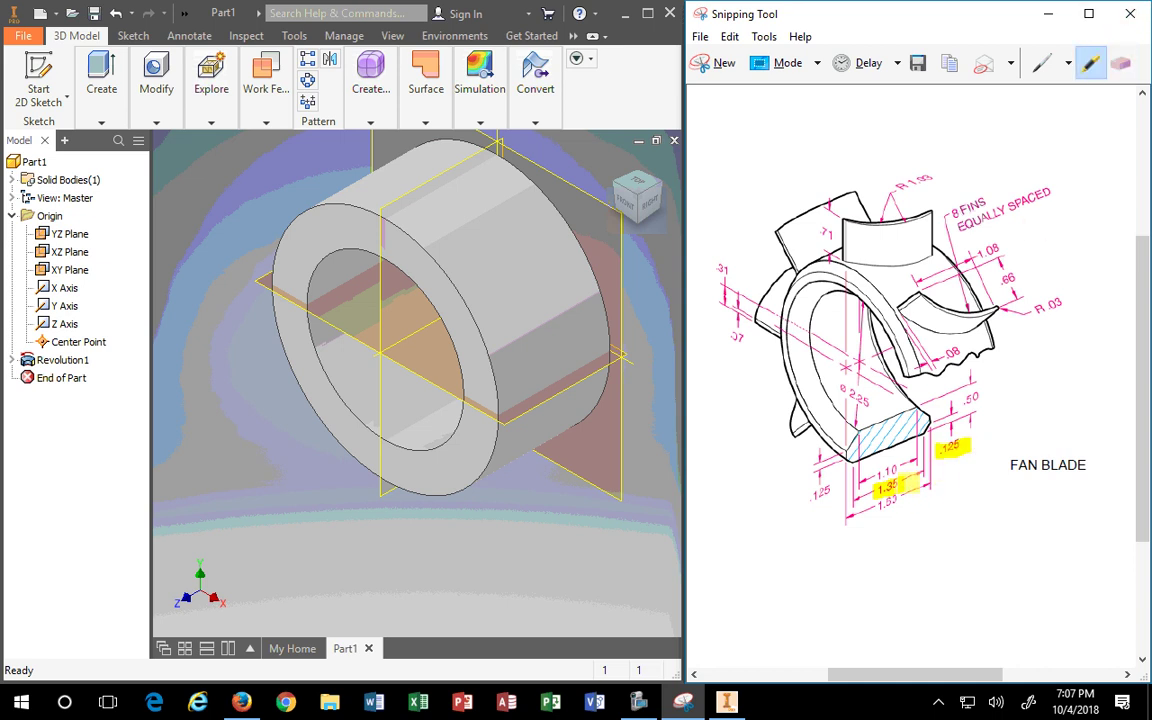
Mark the cross-section's two lower corners with the pen and circle the overall width dimension below the 1.35 dimension.
{"action": "left_click_drag", "start_coordinate": [926, 480], "coordinate": [926, 455]}
{"action": "left_click", "coordinate": [1040, 65]}
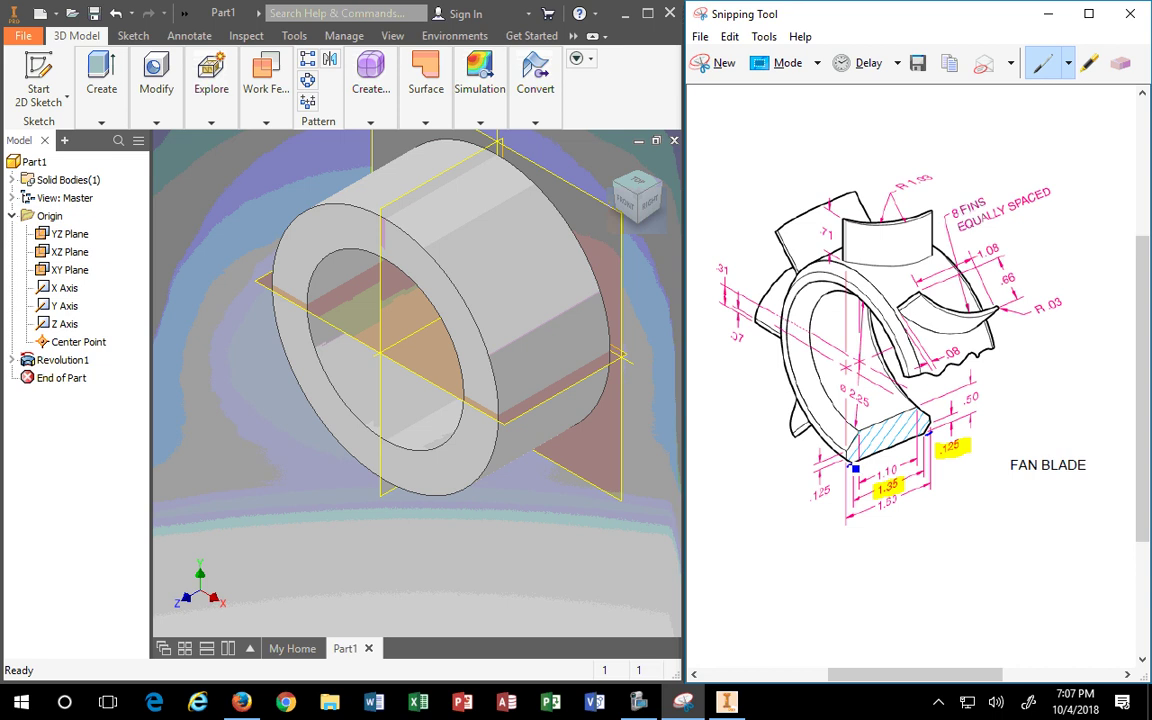
{"action": "mouse_move", "coordinate": [897, 492]}
{"action": "left_mouse_down"}
{"action": "mouse_move", "coordinate": [876, 497]}
{"action": "mouse_move", "coordinate": [880, 511]}
{"action": "mouse_move", "coordinate": [900, 493]}
{"action": "left_mouse_up"}
{"action": "left_click", "coordinate": [64, 702]}
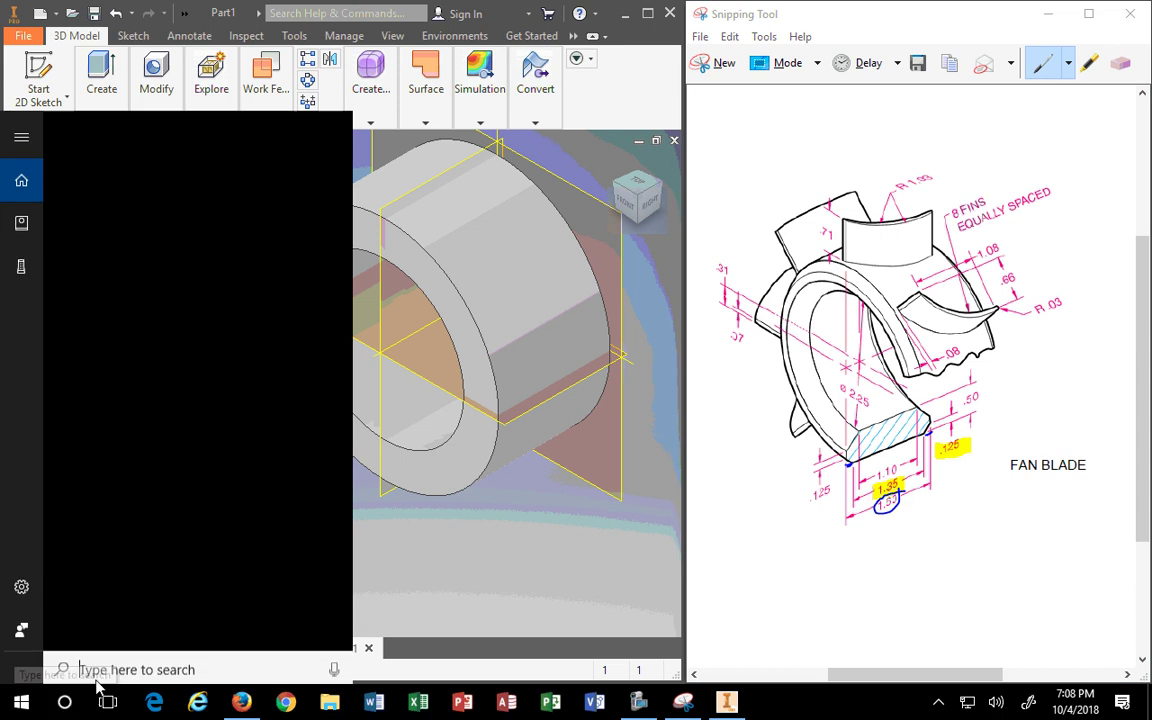
{"action": "type", "text": "cal"}
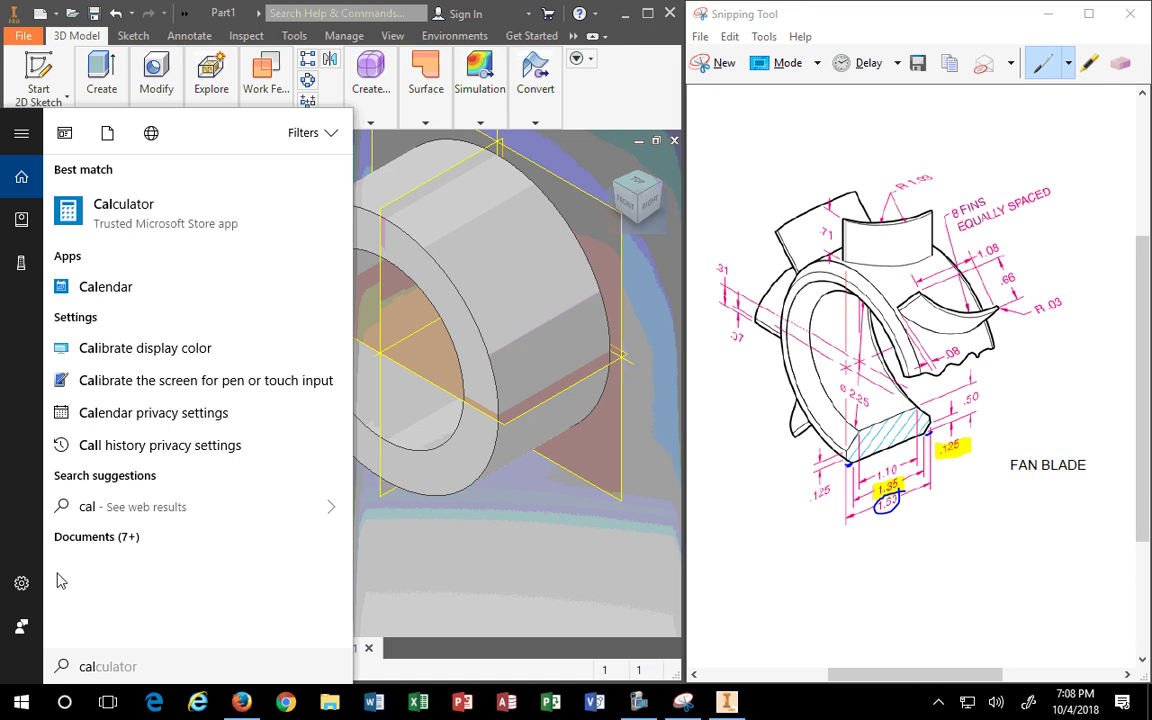
{"action": "key", "text": "BackSpace"}
{"action": "key", "text": "BackSpace"}
{"action": "key", "text": "BackSpace"}
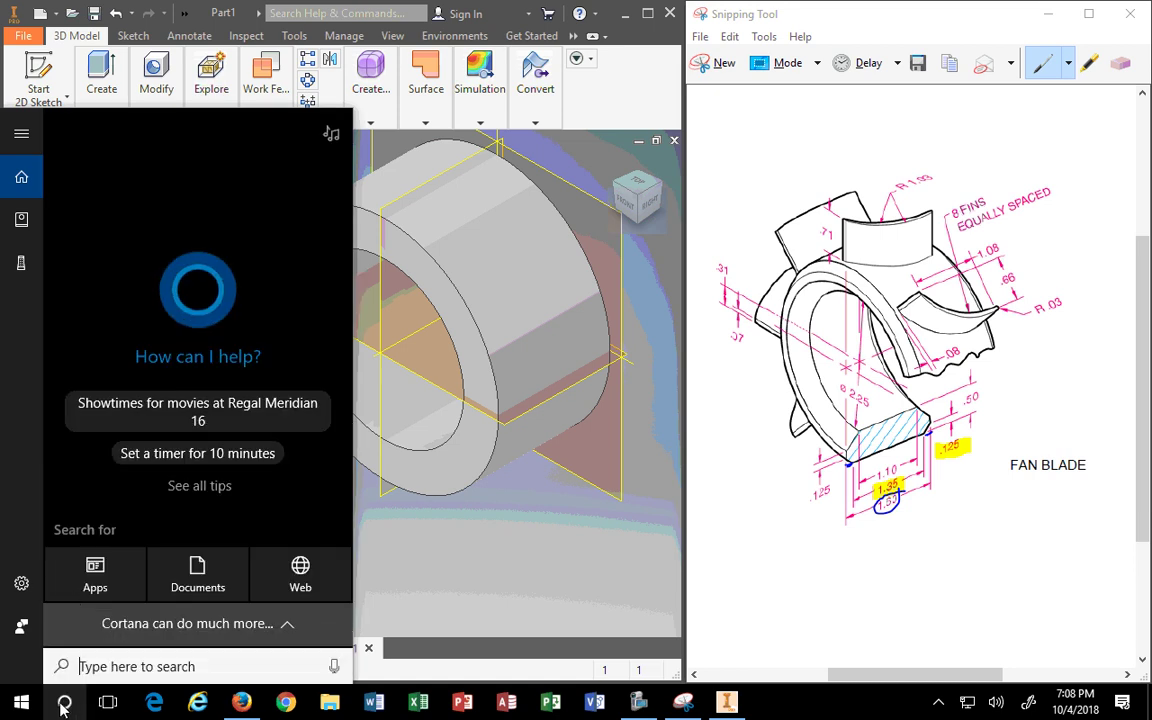
{"action": "left_click", "coordinate": [65, 703]}
{"action": "left_click", "coordinate": [65, 703]}
{"action": "type", "text": "ca"}
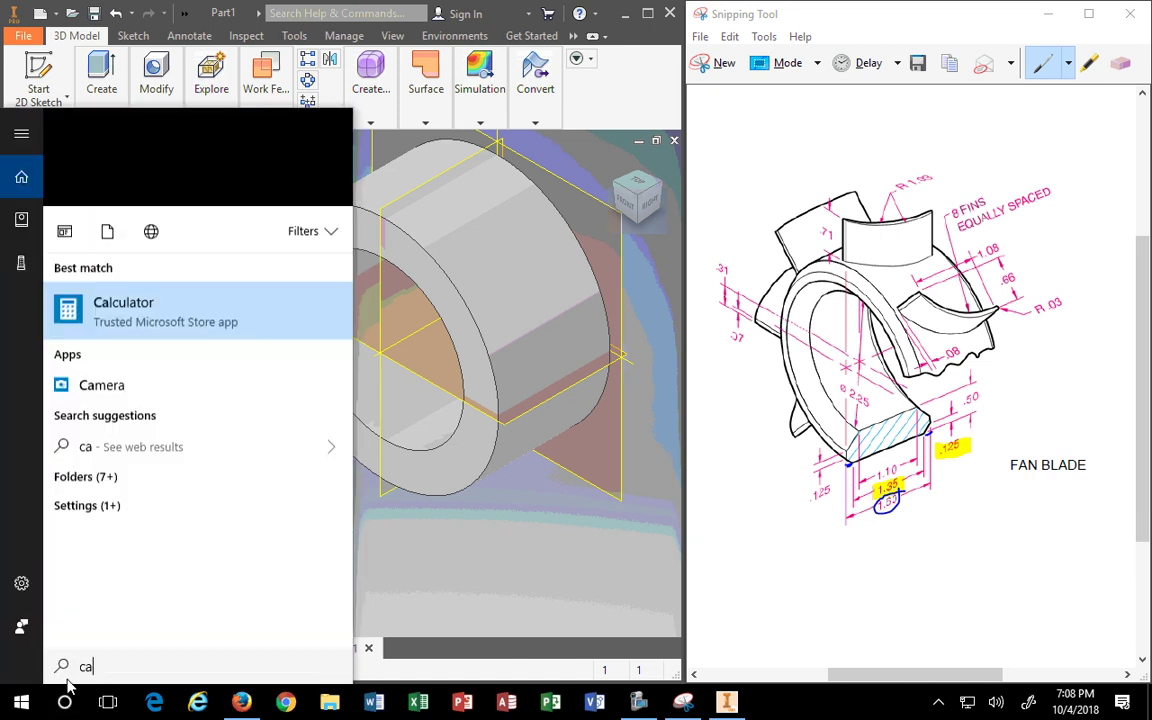
{"action": "type", "text": "lc+"}
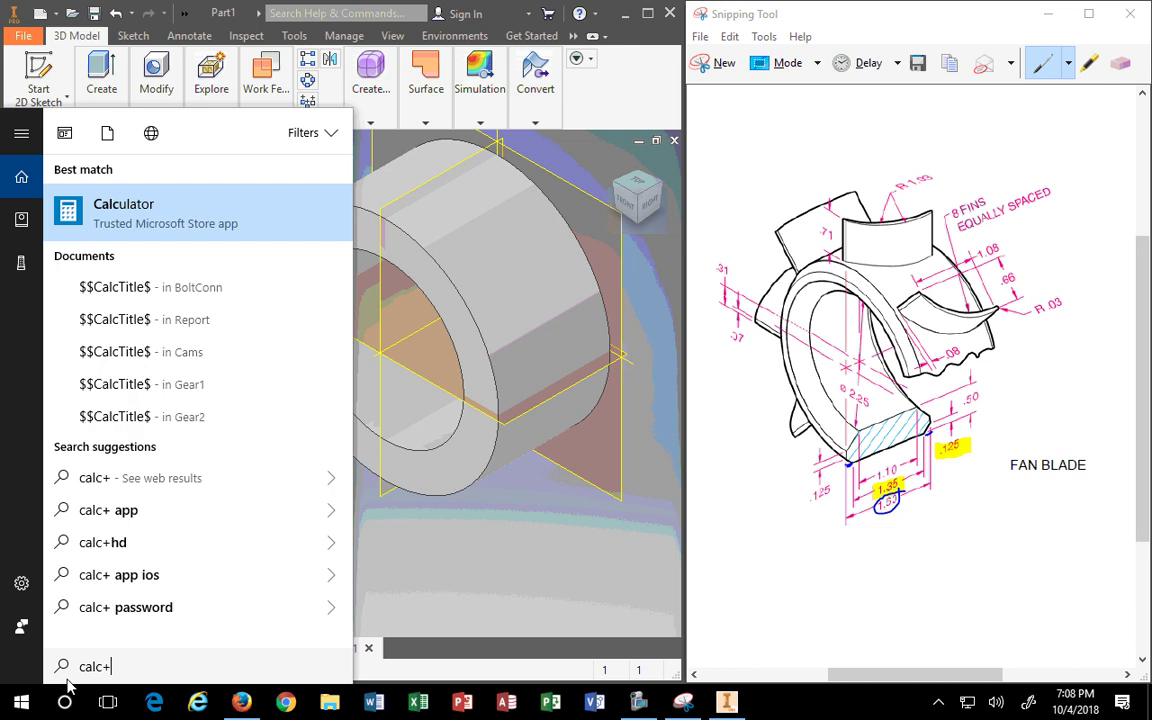
{"action": "key", "text": "BackSpace"}
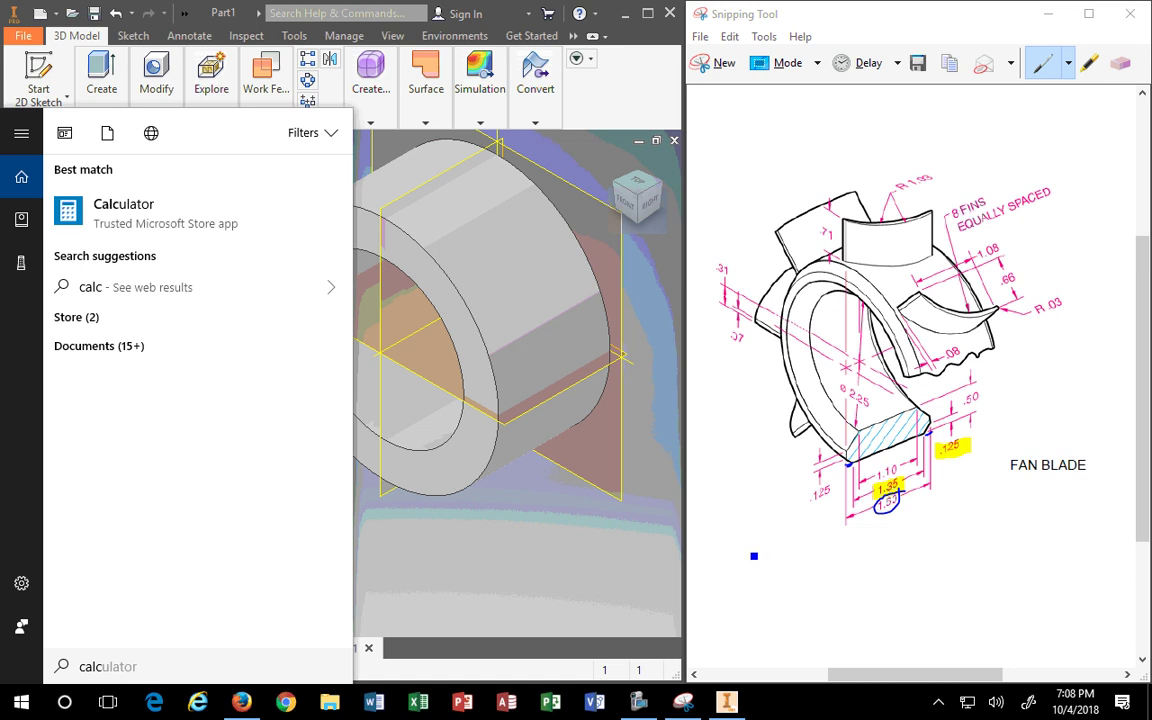
{"action": "left_click", "coordinate": [463, 529]}
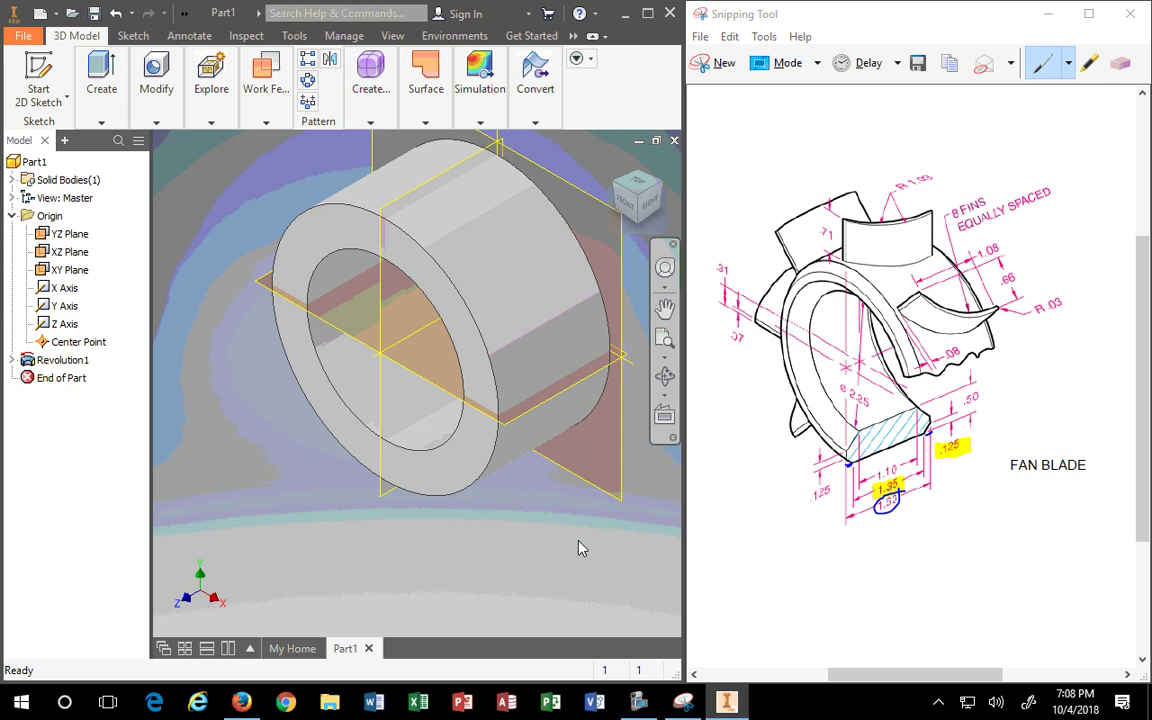
Mark both ends of the 1.35 width with the pen and write .125 as the offset from the overall width.
{"action": "left_click", "coordinate": [665, 308]}
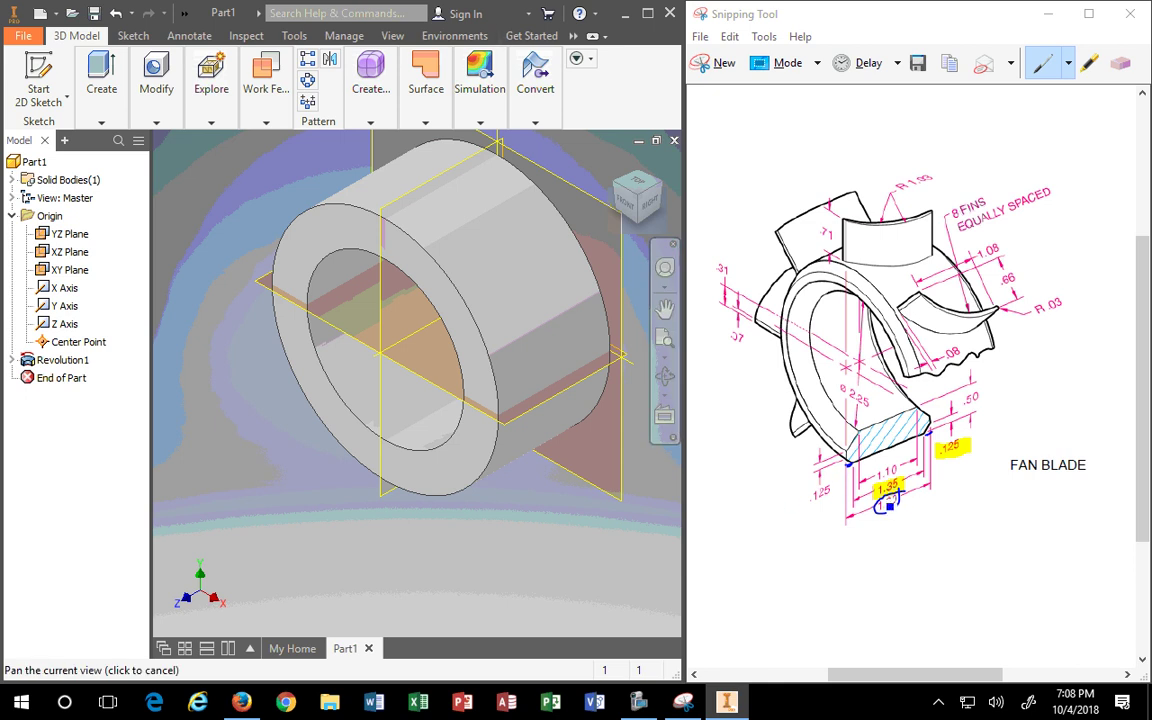
{"action": "mouse_move", "coordinate": [890, 507]}
{"action": "left_mouse_down"}
{"action": "mouse_move", "coordinate": [881, 512]}
{"action": "mouse_move", "coordinate": [900, 489]}
{"action": "left_mouse_up"}
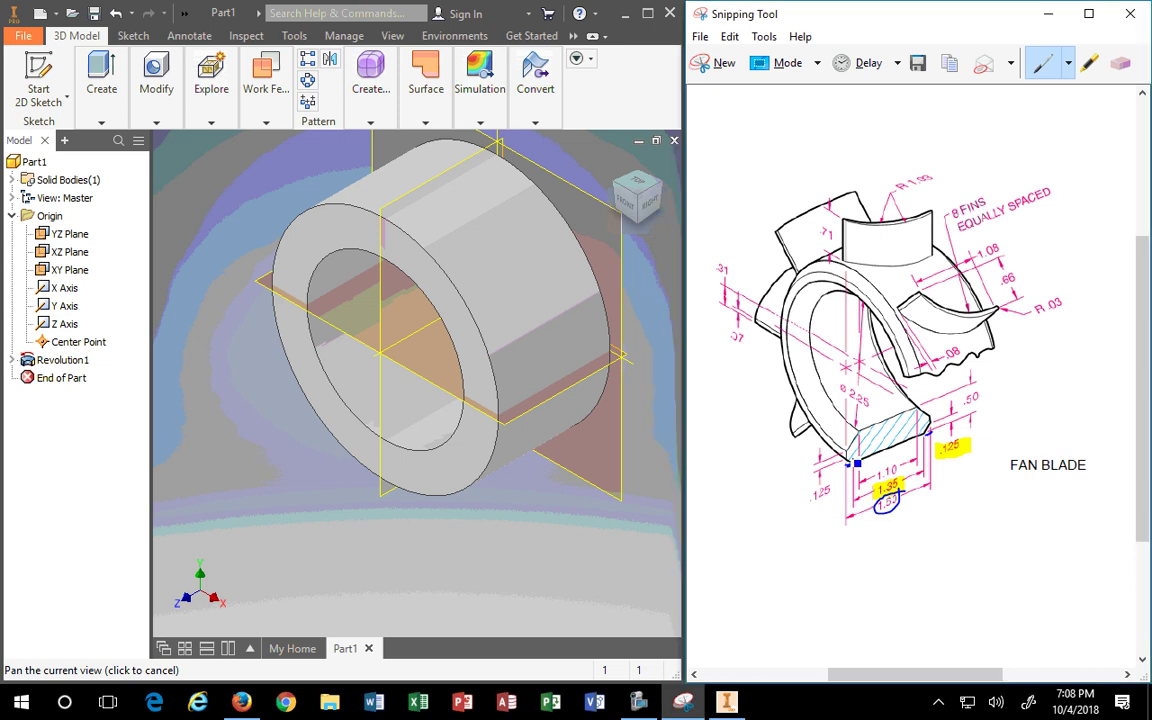
{"action": "left_click_drag", "start_coordinate": [849, 458], "coordinate": [849, 466]}
{"action": "left_click_drag", "start_coordinate": [926, 428], "coordinate": [924, 447]}
{"action": "left_click_drag", "start_coordinate": [858, 501], "coordinate": [800, 522]}
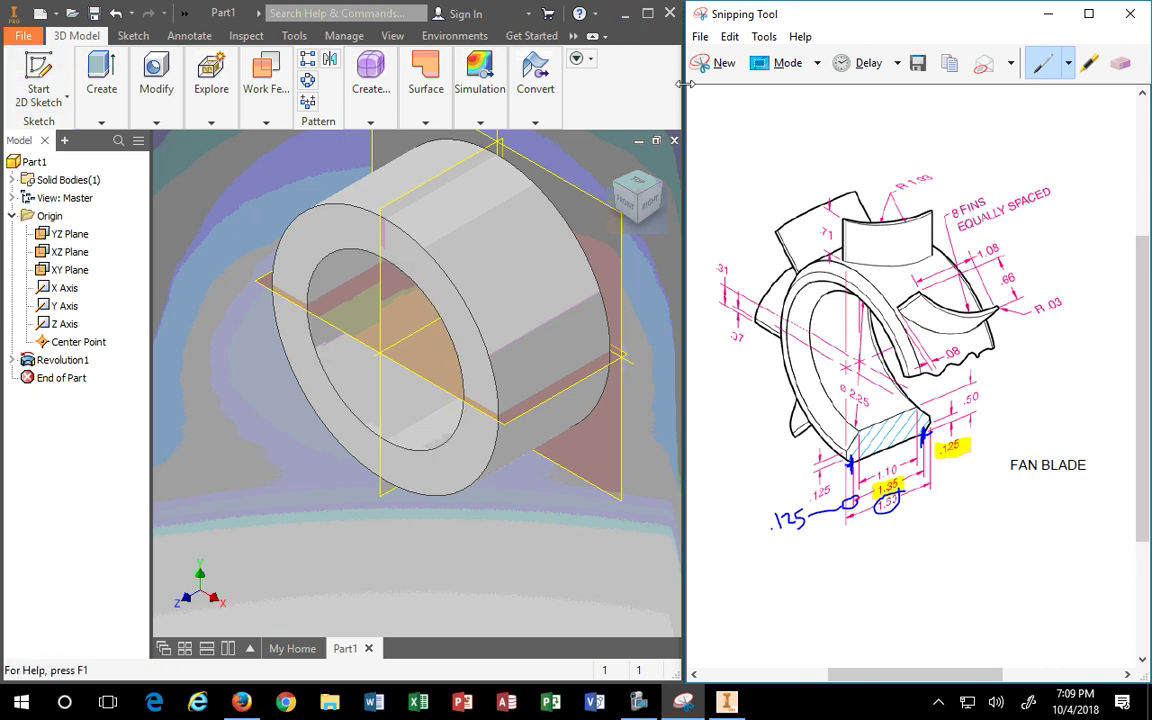
{"action": "left_click_drag", "start_coordinate": [680, 84], "coordinate": [692, 85]}
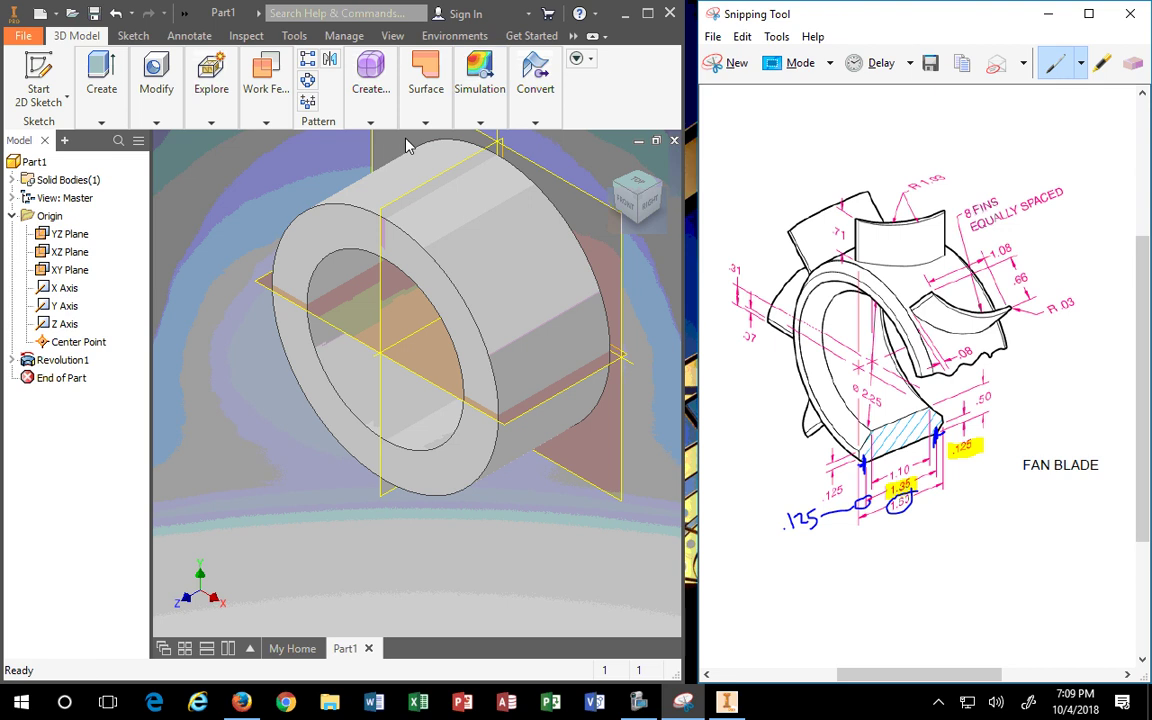
Chamfer the outer front edge of the hub ring with a distance of 0.125 in.
{"action": "left_click", "coordinate": [153, 128]}
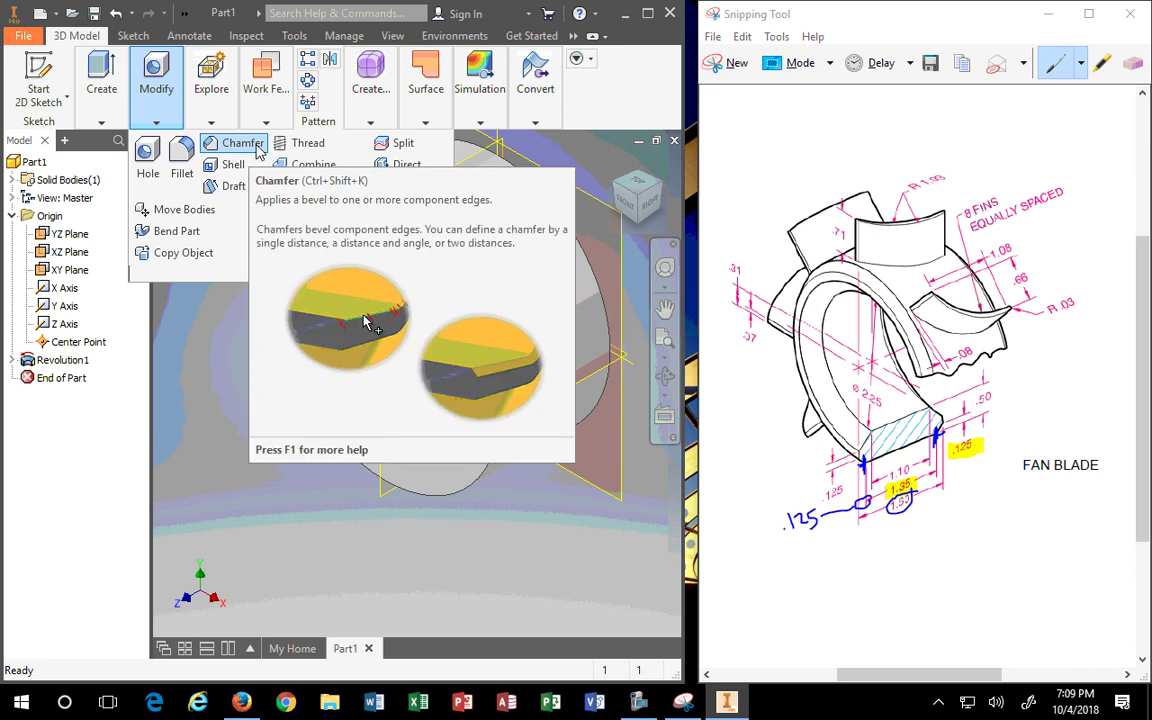
{"action": "left_click", "coordinate": [255, 148]}
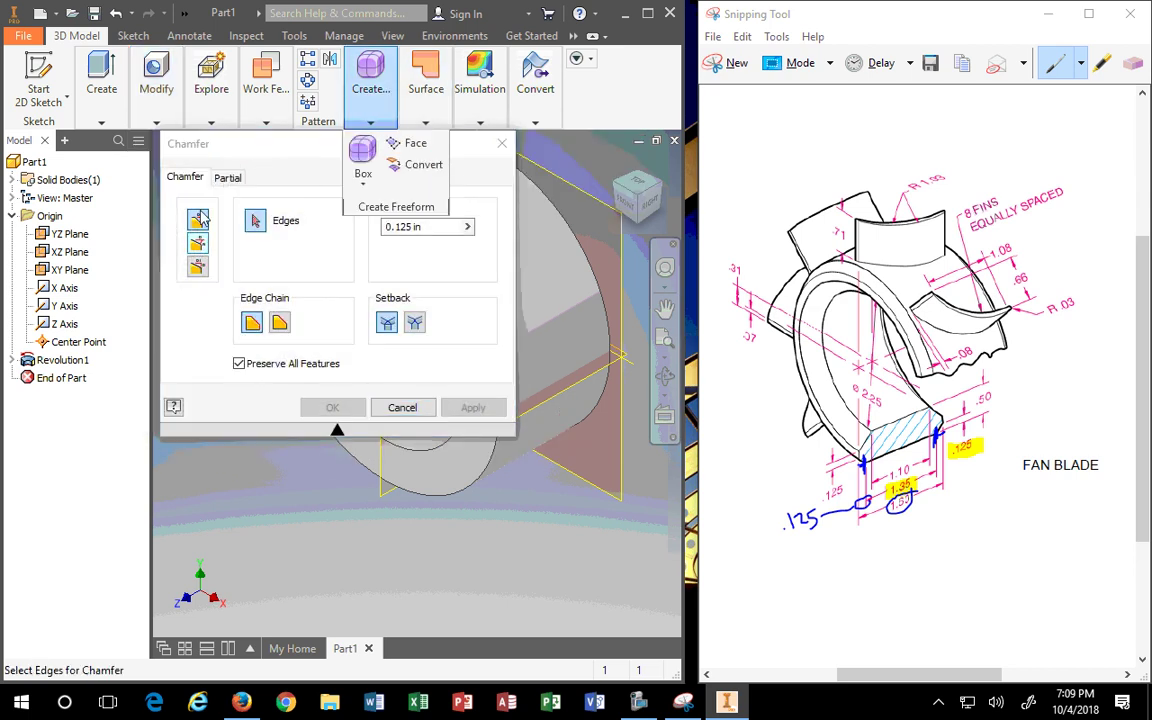
{"action": "left_click_drag", "start_coordinate": [310, 142], "coordinate": [900, 107]}
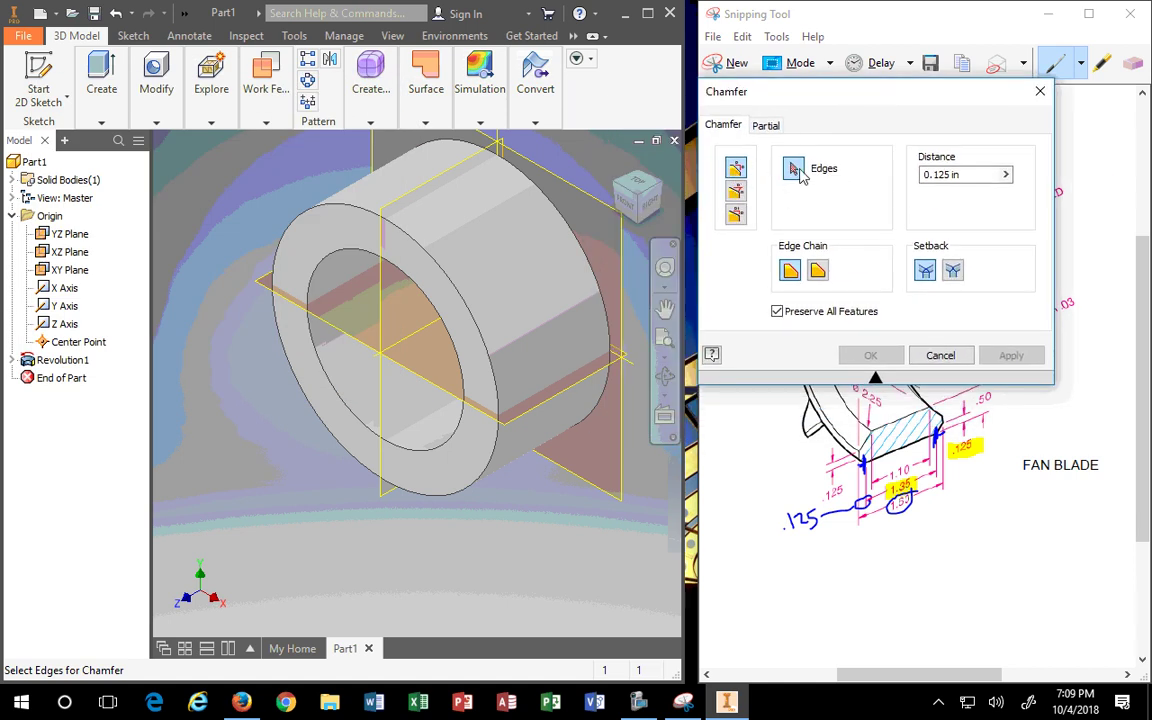
{"action": "left_click", "coordinate": [433, 262]}
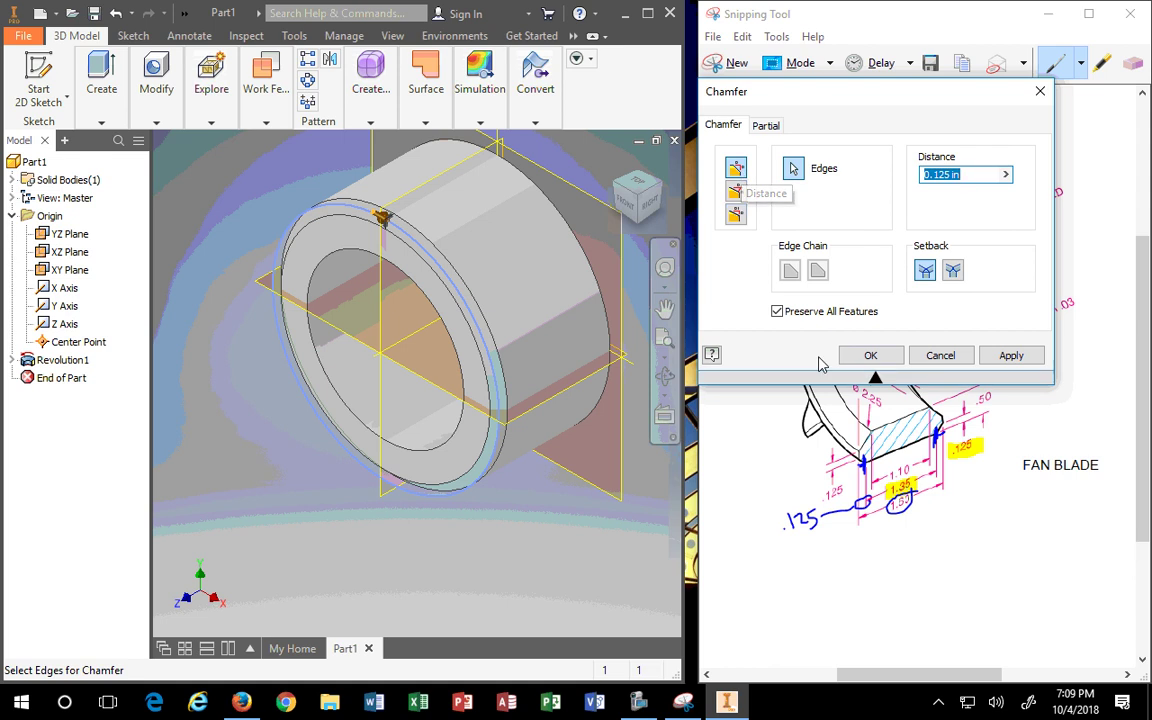
{"action": "left_click", "coordinate": [1039, 357]}
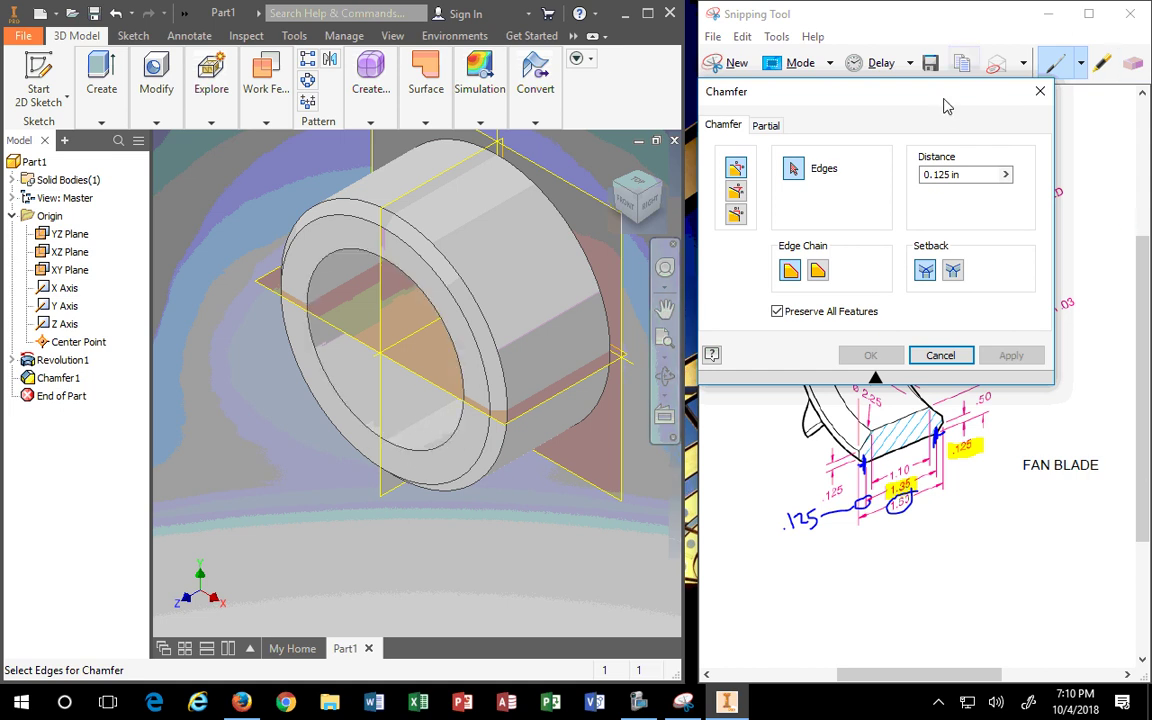
Circle the 1.10 dimension on the drawing, mark the upper corner of the cross-section, and note its chamfer as .25.
{"action": "left_click_drag", "start_coordinate": [939, 101], "coordinate": [891, 50]}
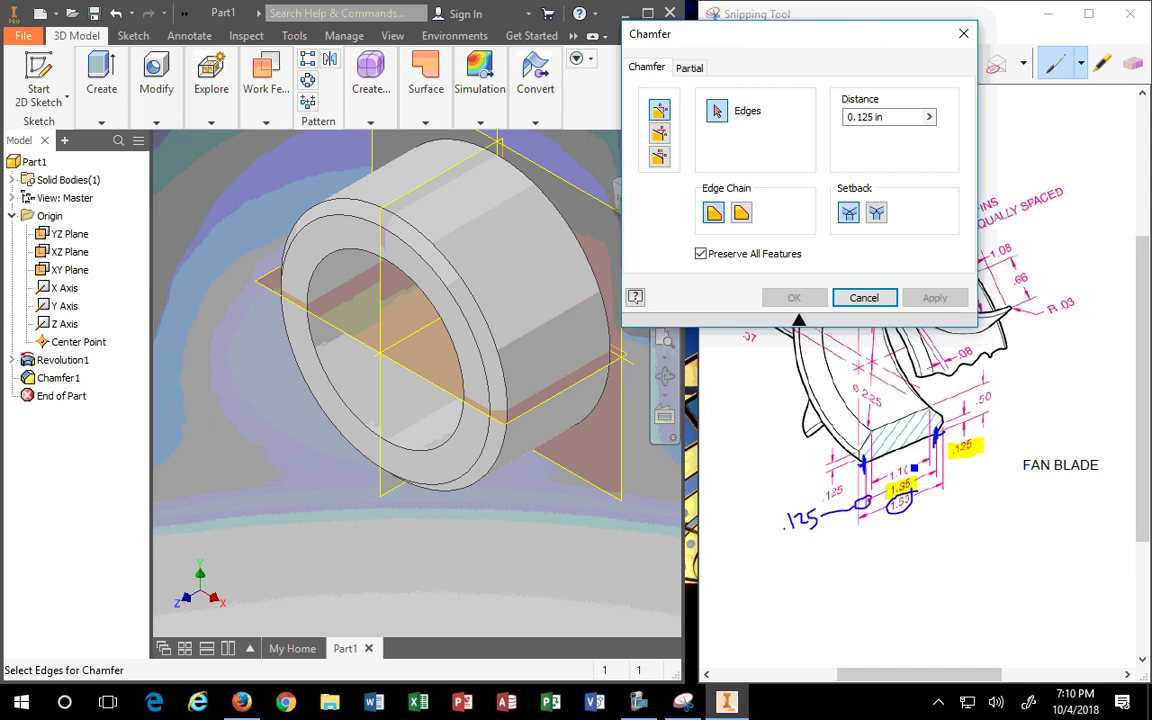
{"action": "left_click", "coordinate": [877, 472]}
{"action": "mouse_move", "coordinate": [877, 472]}
{"action": "left_mouse_down"}
{"action": "mouse_move", "coordinate": [921, 464]}
{"action": "mouse_move", "coordinate": [909, 461]}
{"action": "mouse_move", "coordinate": [906, 479]}
{"action": "mouse_move", "coordinate": [919, 478]}
{"action": "mouse_move", "coordinate": [909, 510]}
{"action": "left_mouse_up"}
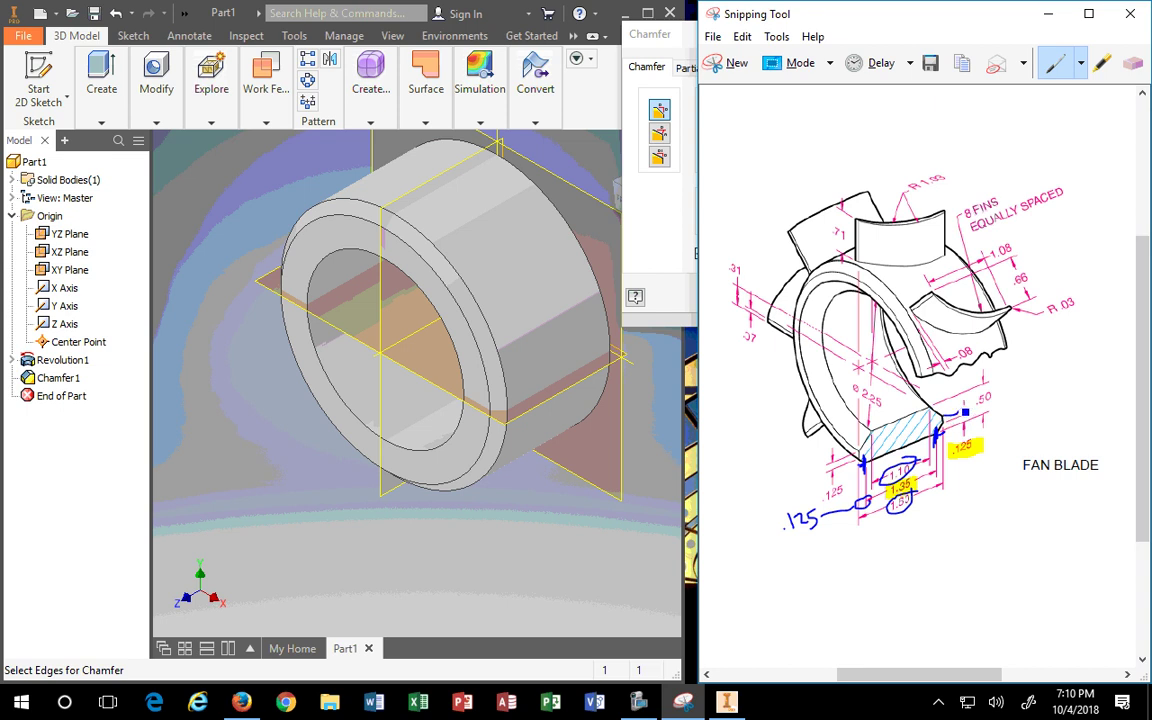
{"action": "left_click_drag", "start_coordinate": [955, 392], "coordinate": [958, 422]}
{"action": "left_click", "coordinate": [1133, 62]}
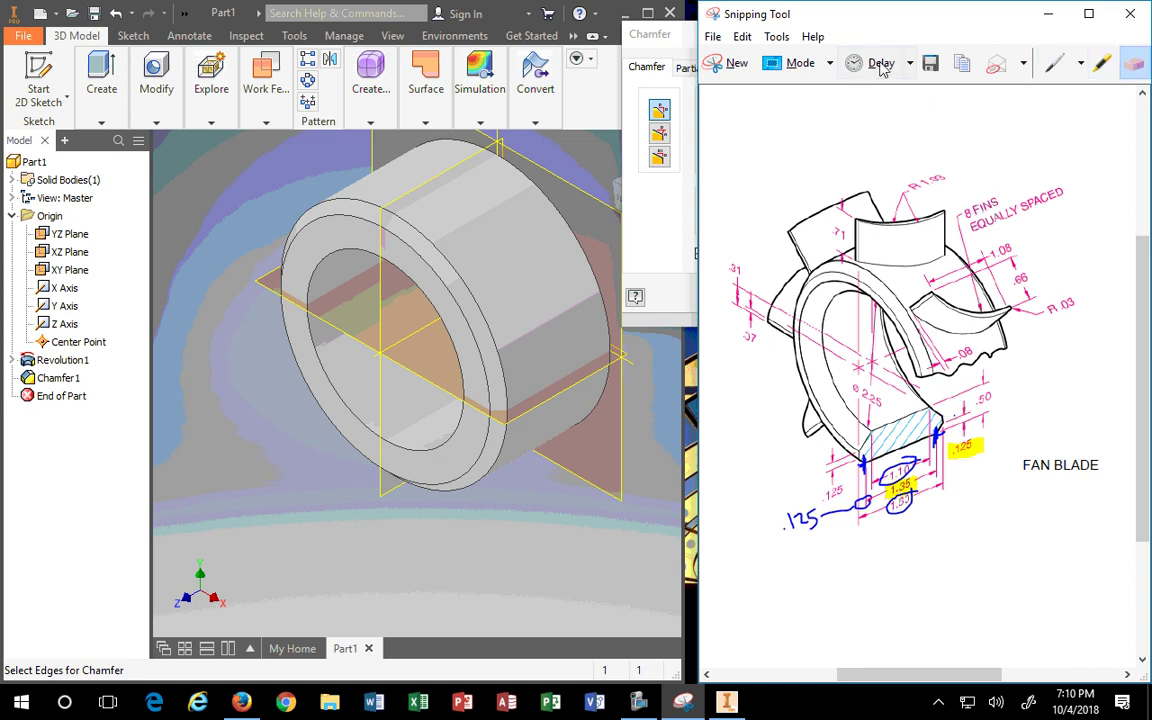
{"action": "left_click", "coordinate": [1055, 62]}
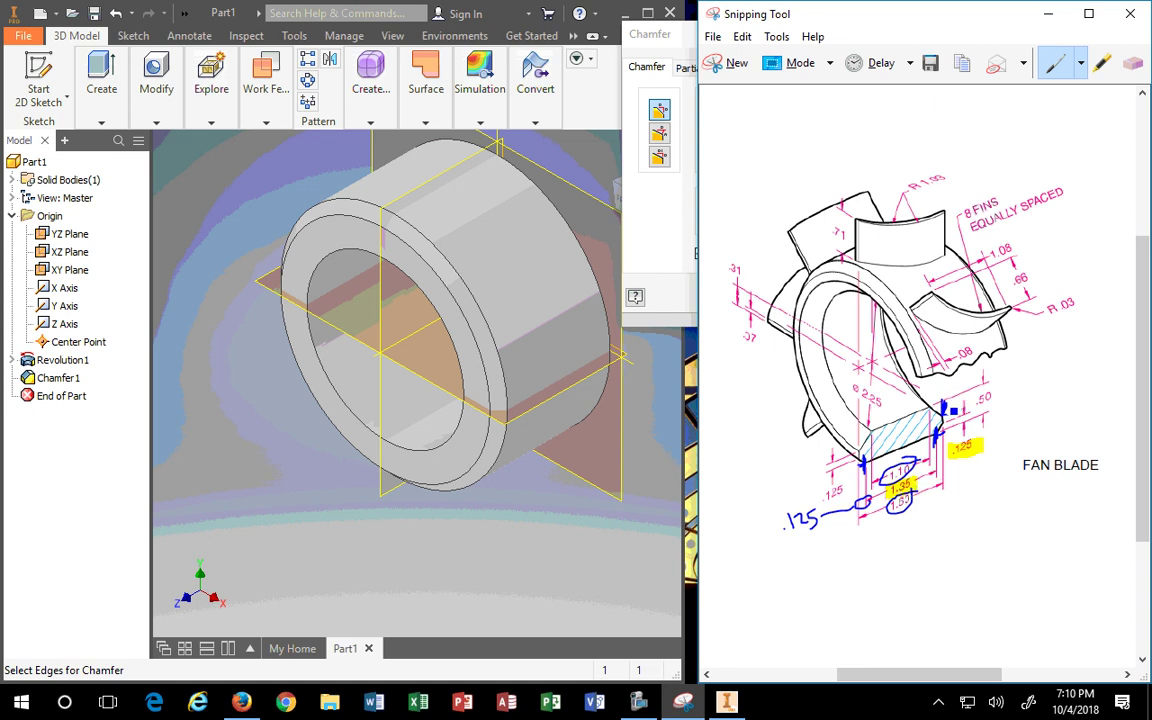
{"action": "left_click_drag", "start_coordinate": [943, 412], "coordinate": [1022, 375]}
{"action": "left_click_drag", "start_coordinate": [1028, 366], "coordinate": [1034, 379]}
{"action": "left_click_drag", "start_coordinate": [1046, 356], "coordinate": [1052, 367]}
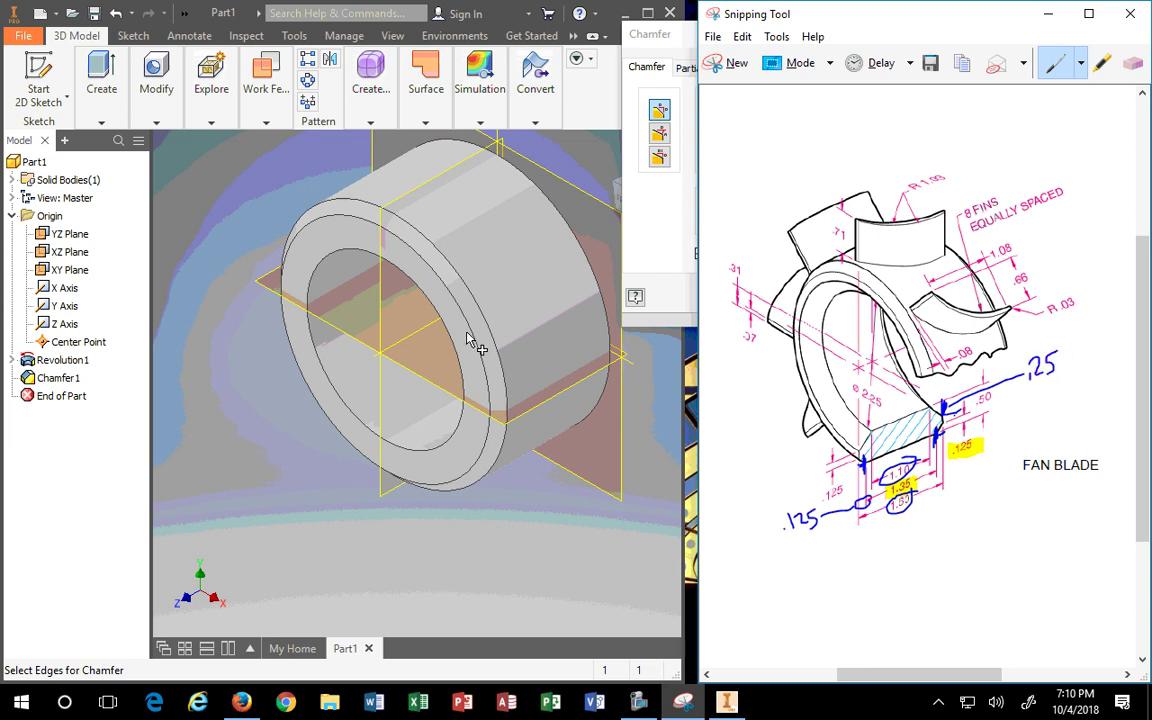
Chamfer the inner front edge of the hub ring with a distance of .25 in and end the command.
{"action": "left_click", "coordinate": [432, 307]}
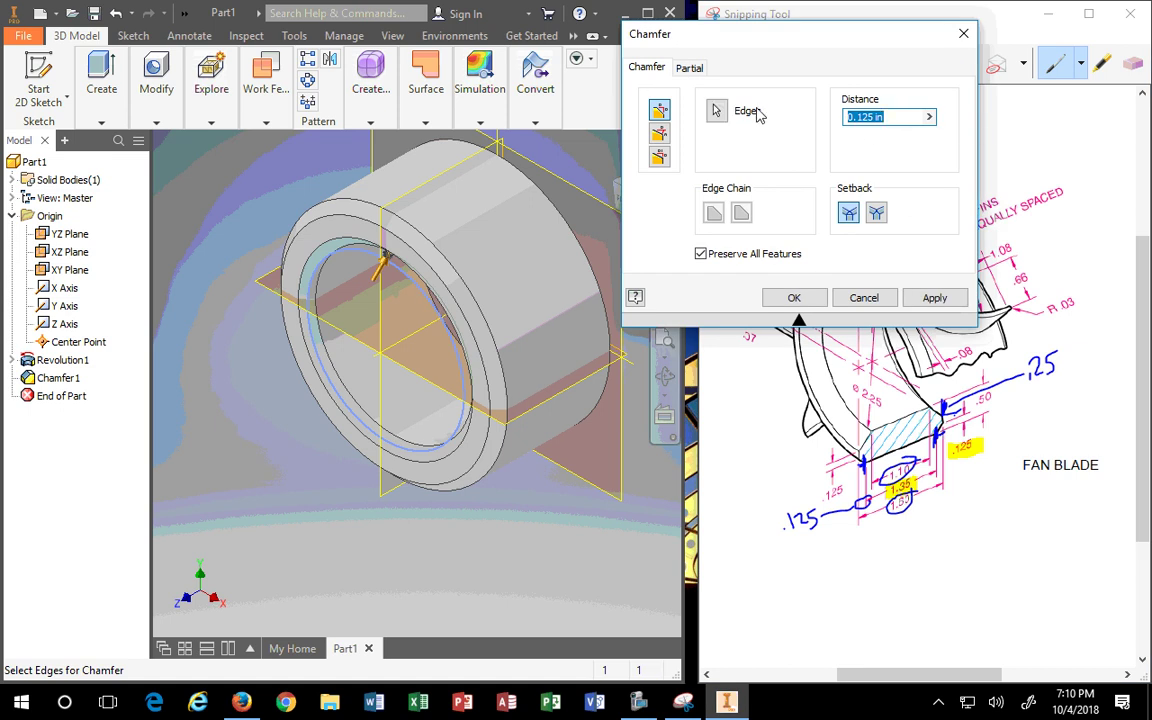
{"action": "type", "text": ".25"}
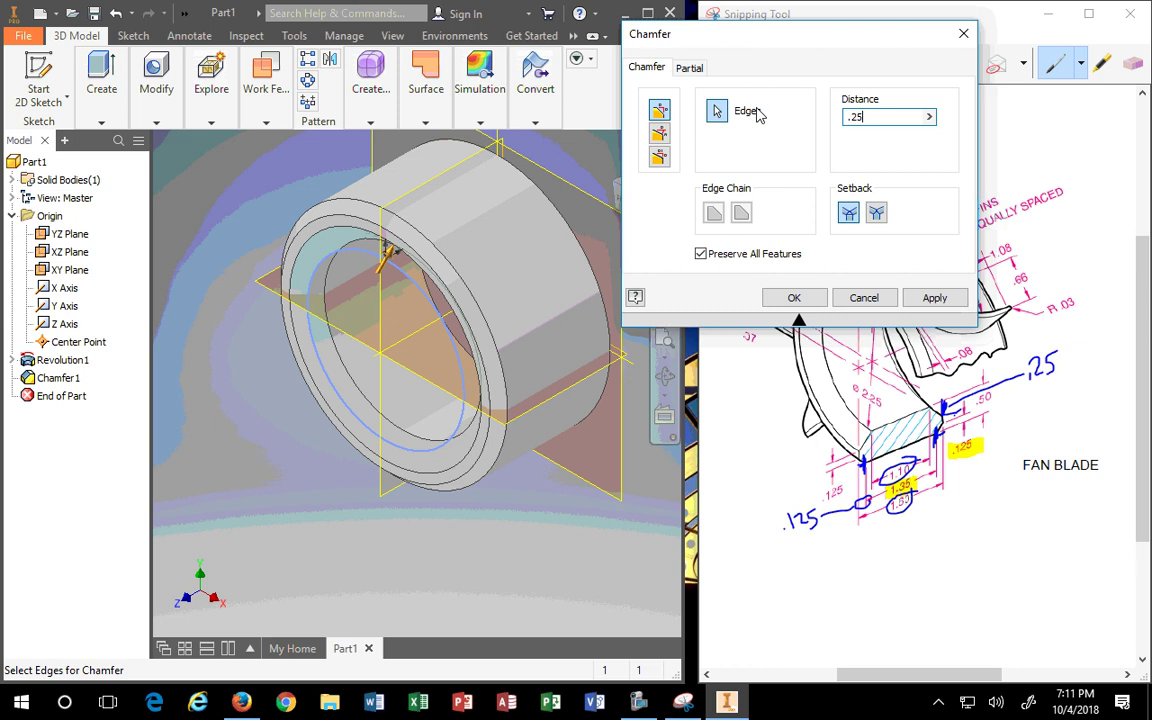
{"action": "left_click", "coordinate": [934, 297]}
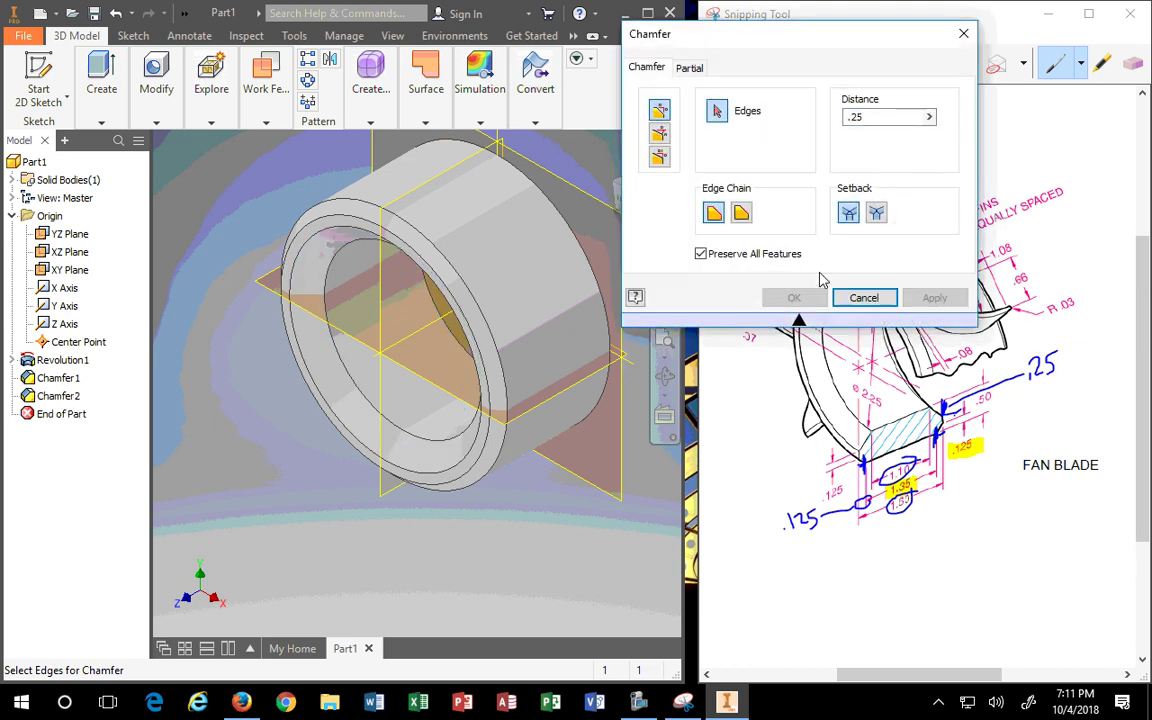
{"action": "key", "text": "Escape"}
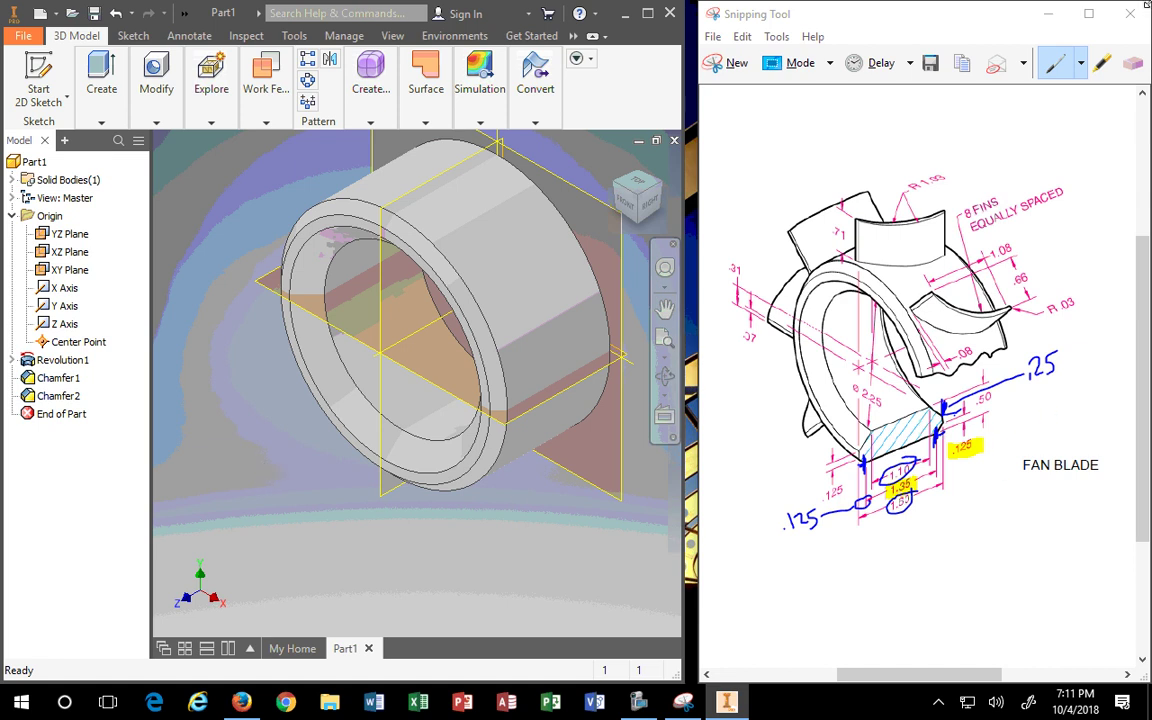
Erase the handwritten .25 note, the outer corner marks, the 1.10 circle, and the .125 and 1.35 highlights from the drawing.
{"action": "left_click", "coordinate": [1133, 62]}
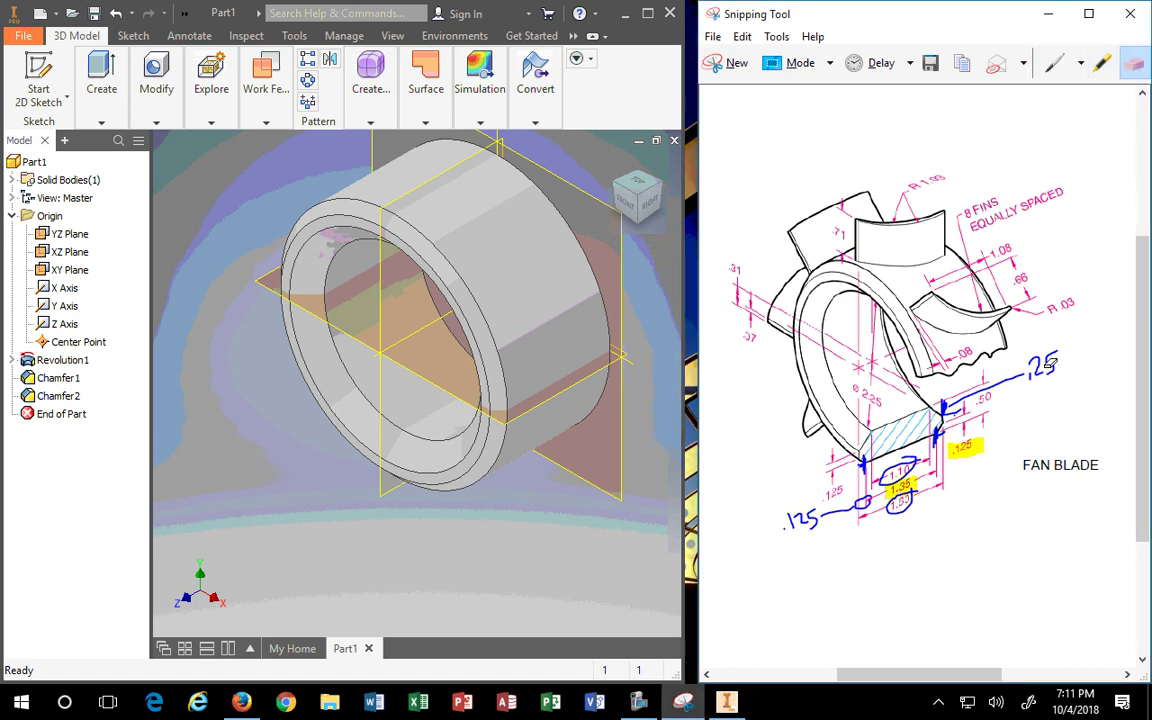
{"action": "left_click", "coordinate": [1040, 368]}
{"action": "left_click", "coordinate": [1052, 362]}
{"action": "left_click", "coordinate": [948, 408]}
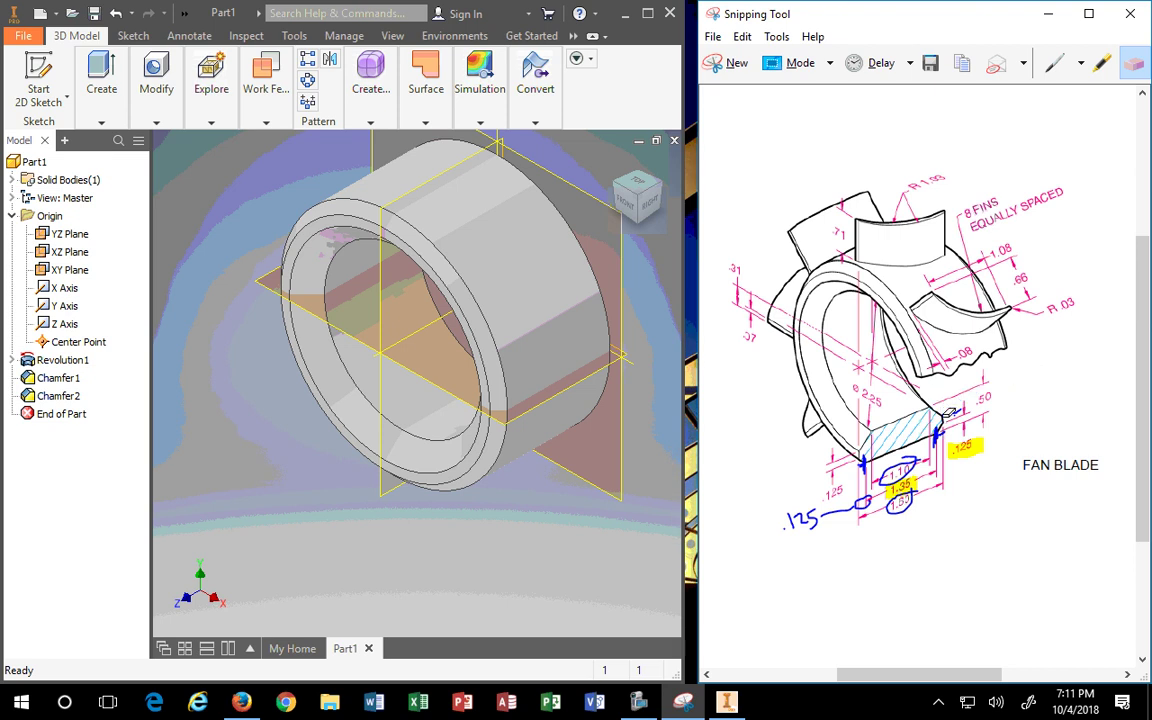
{"action": "left_click", "coordinate": [938, 432]}
{"action": "left_click", "coordinate": [964, 447]}
{"action": "left_click", "coordinate": [895, 470]}
{"action": "left_click", "coordinate": [902, 487]}
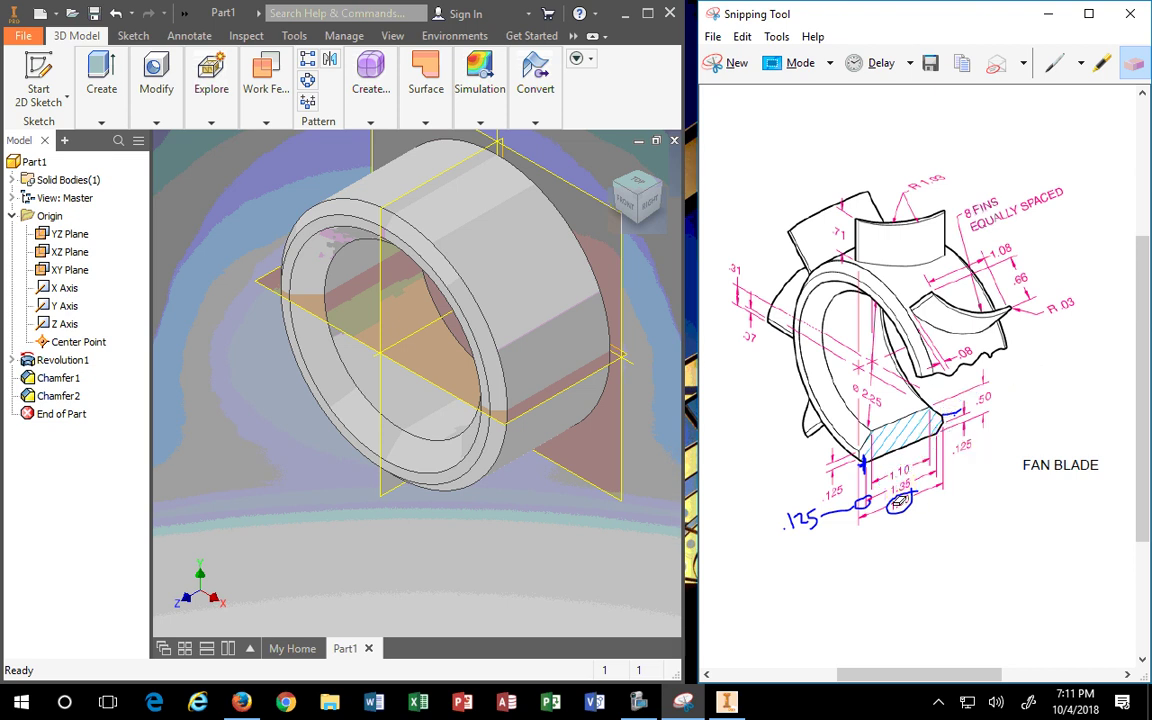
Erase the handwritten .125 note, the remaining corner marks, and the circle around the overall width dimension.
{"action": "left_click", "coordinate": [862, 503]}
{"action": "left_click", "coordinate": [835, 511]}
{"action": "left_click", "coordinate": [804, 515]}
{"action": "left_click", "coordinate": [812, 518]}
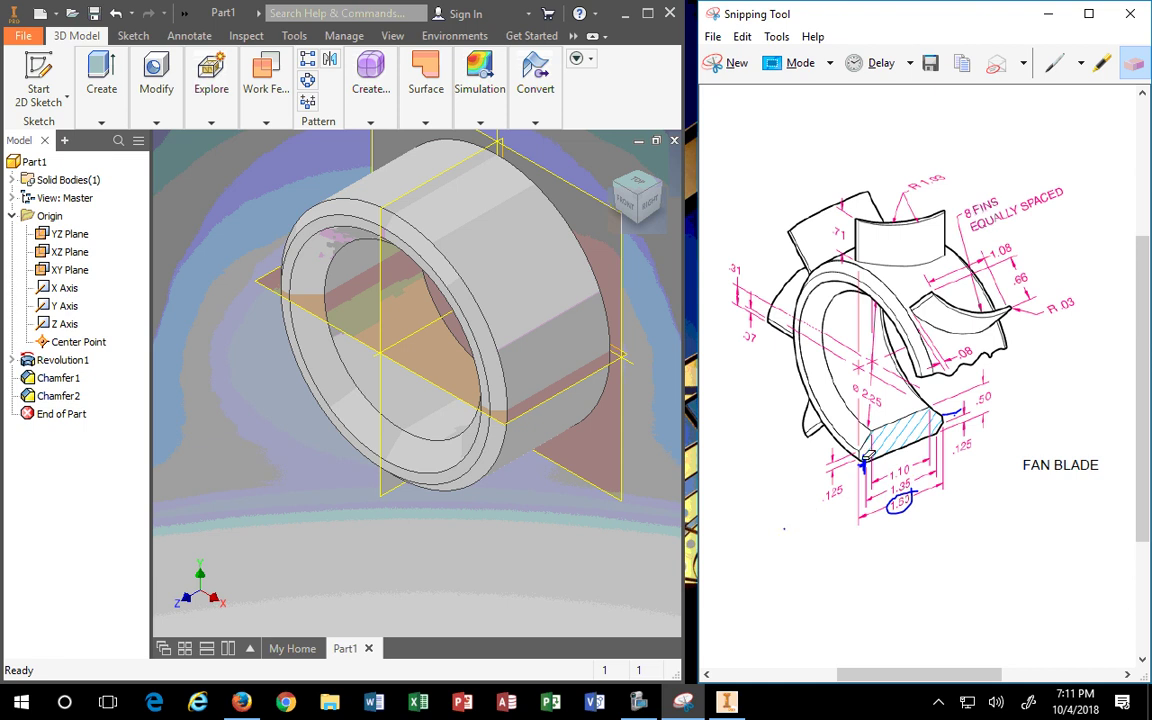
{"action": "left_click", "coordinate": [864, 462]}
{"action": "left_click", "coordinate": [900, 500]}
{"action": "left_click", "coordinate": [952, 411]}
Highlight the fin's 1.08 dimension on the drawing with a line across it and its two extension lines.
{"action": "left_click", "coordinate": [1054, 64]}
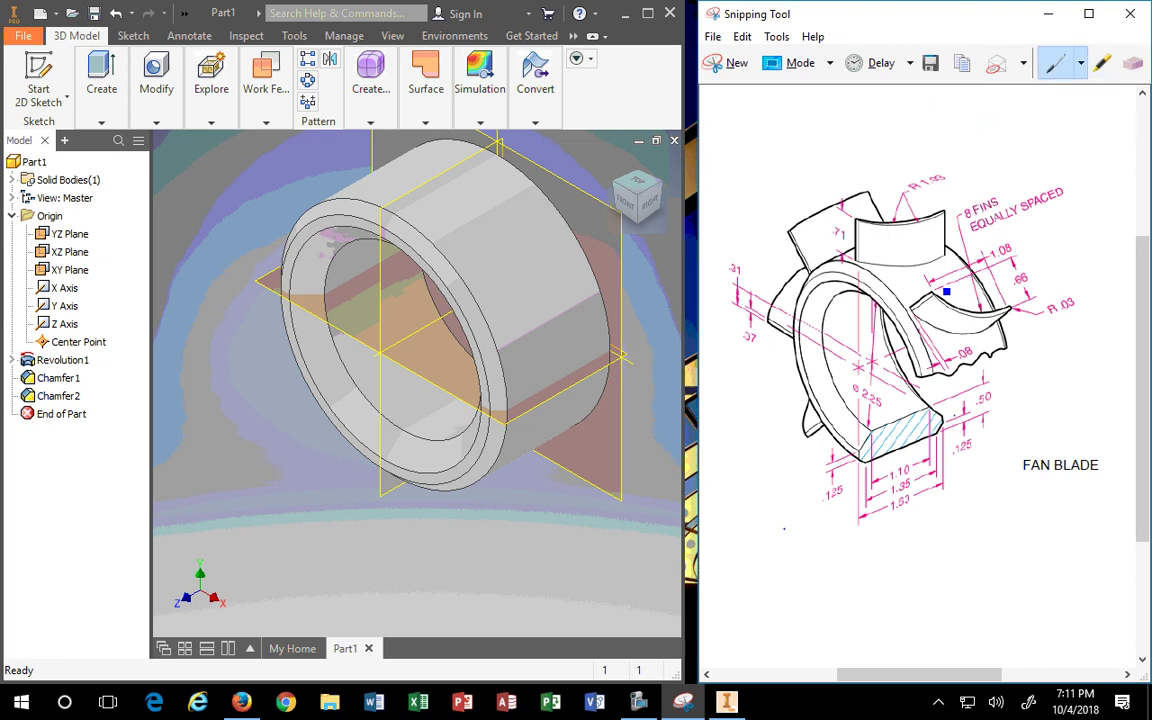
{"action": "mouse_move", "coordinate": [941, 294]}
{"action": "left_mouse_down"}
{"action": "mouse_move", "coordinate": [1020, 258]}
{"action": "mouse_move", "coordinate": [992, 262]}
{"action": "mouse_move", "coordinate": [1001, 311]}
{"action": "left_mouse_up"}
{"action": "left_click_drag", "start_coordinate": [925, 278], "coordinate": [937, 289]}
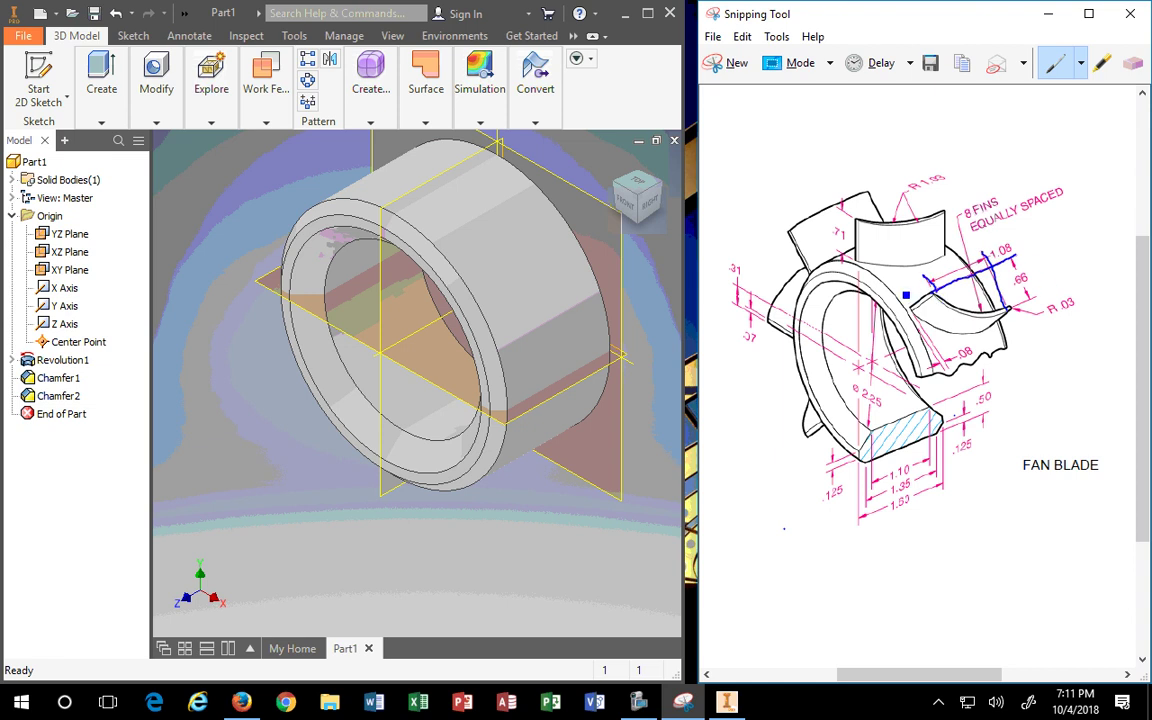
Circle the .31 and .07 dimensions on the drawing and trace their extension lines through the hub's centre marks.
{"action": "mouse_move", "coordinate": [757, 254]}
{"action": "left_mouse_down"}
{"action": "mouse_move", "coordinate": [720, 262]}
{"action": "mouse_move", "coordinate": [719, 298]}
{"action": "mouse_move", "coordinate": [732, 336]}
{"action": "mouse_move", "coordinate": [759, 360]}
{"action": "mouse_move", "coordinate": [778, 344]}
{"action": "mouse_move", "coordinate": [757, 256]}
{"action": "left_mouse_up"}
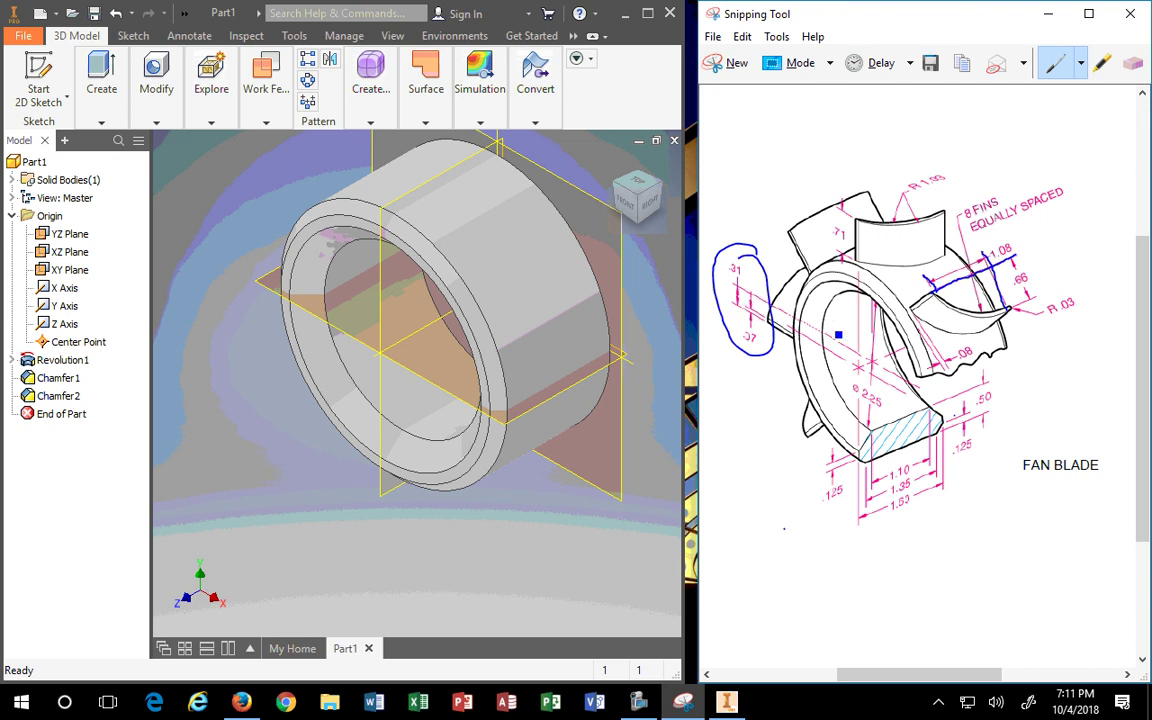
{"action": "left_click_drag", "start_coordinate": [773, 313], "coordinate": [910, 381]}
{"action": "left_click_drag", "start_coordinate": [770, 317], "coordinate": [905, 400]}
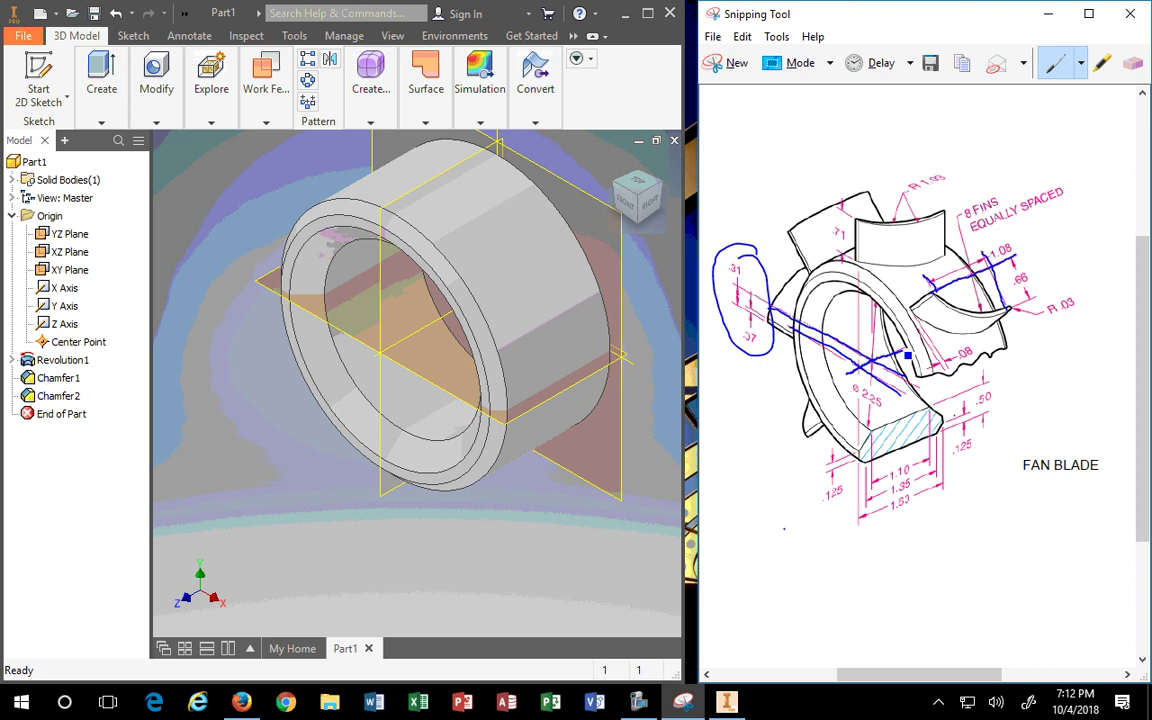
{"action": "left_click_drag", "start_coordinate": [848, 368], "coordinate": [915, 347]}
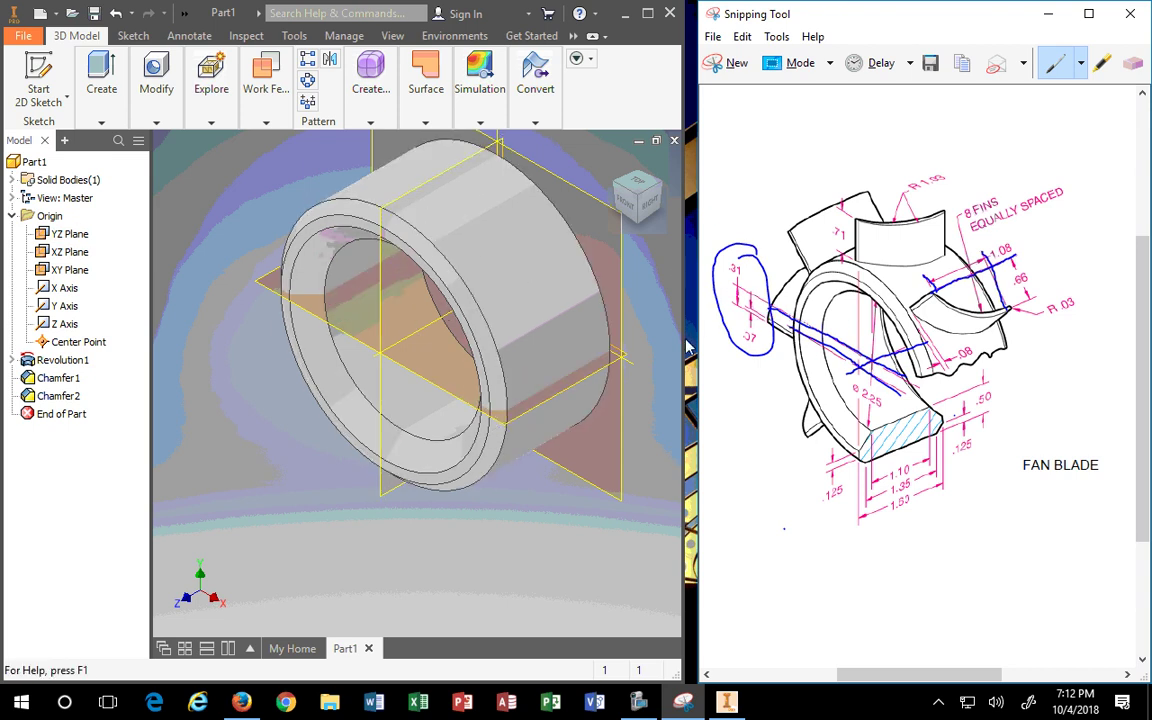
Add the rear outer edge of the hub ring to the existing 0.125 in chamfer.
{"action": "scroll", "coordinate": [640, 429], "scroll_direction": "down", "scroll_amount": 5}
{"action": "scroll", "coordinate": [599, 337], "scroll_direction": "up", "scroll_amount": 6}
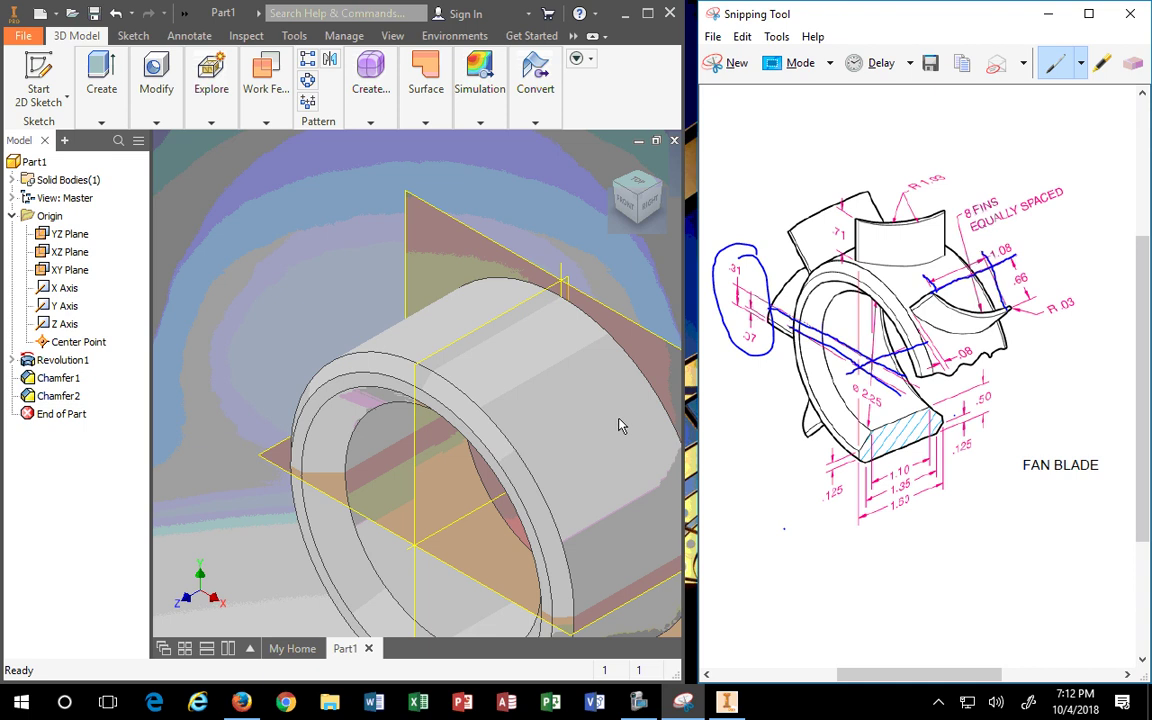
{"action": "scroll", "coordinate": [620, 425], "scroll_direction": "down", "scroll_amount": 5}
{"action": "scroll", "coordinate": [630, 424], "scroll_direction": "up", "scroll_amount": 6}
{"action": "scroll", "coordinate": [630, 424], "scroll_direction": "down", "scroll_amount": 2}
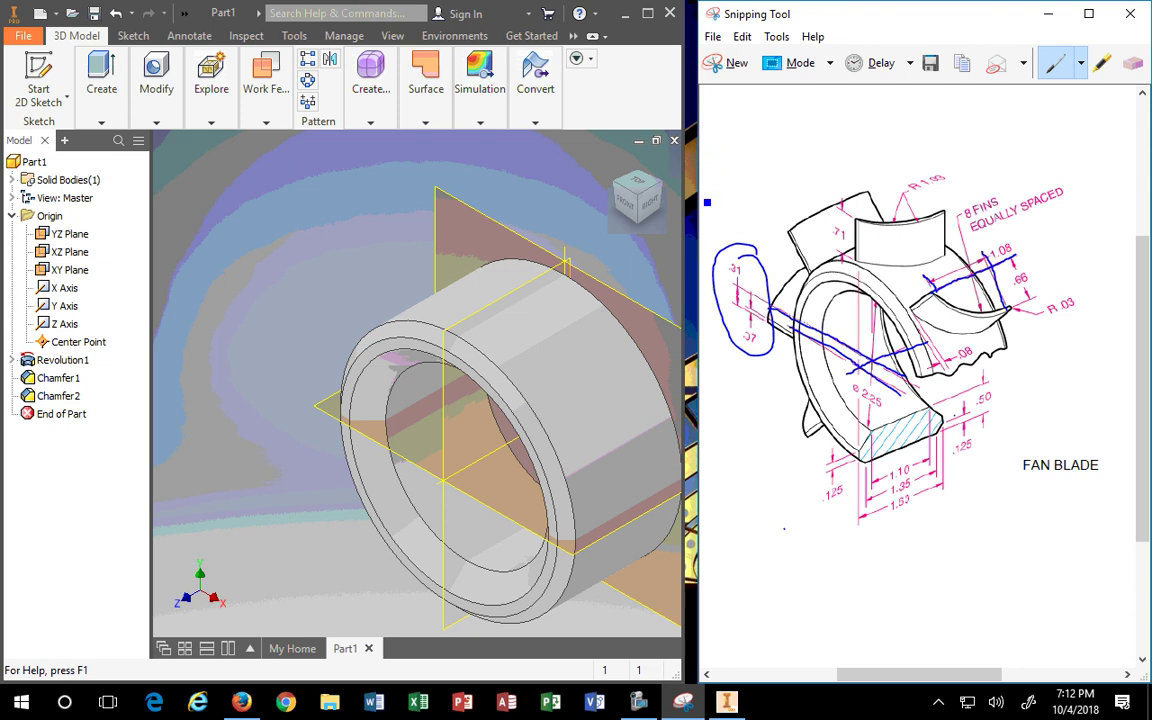
{"action": "left_click", "coordinate": [660, 192]}
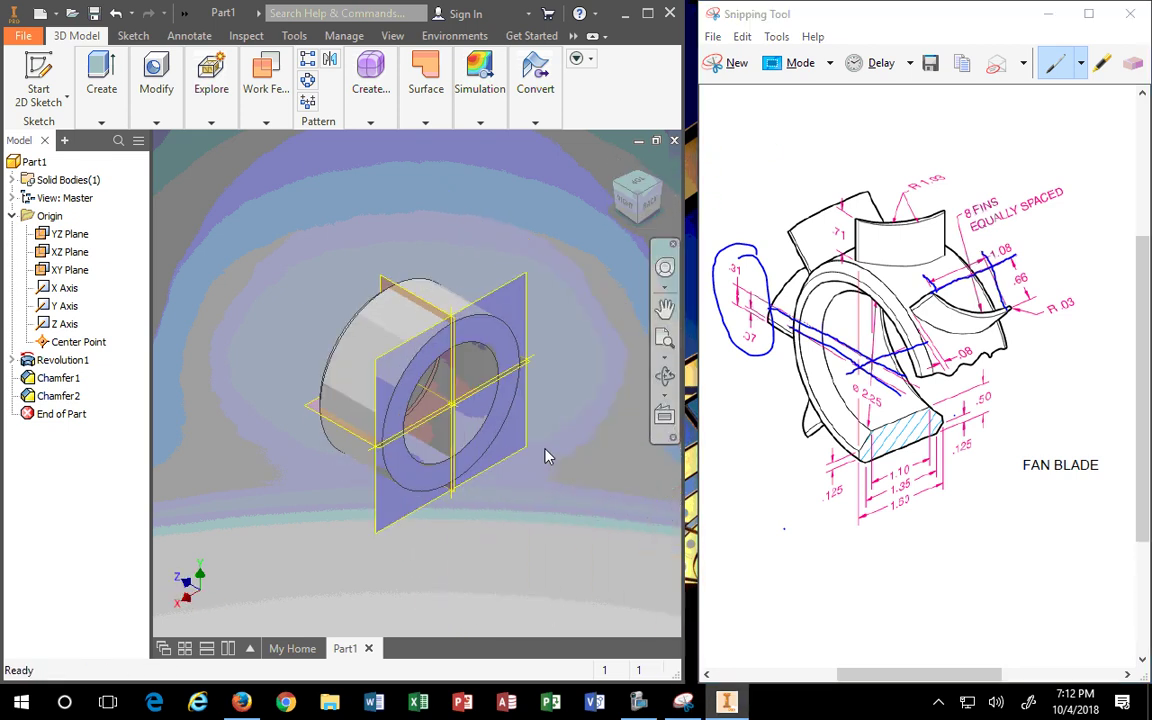
{"action": "left_click", "coordinate": [50, 380]}
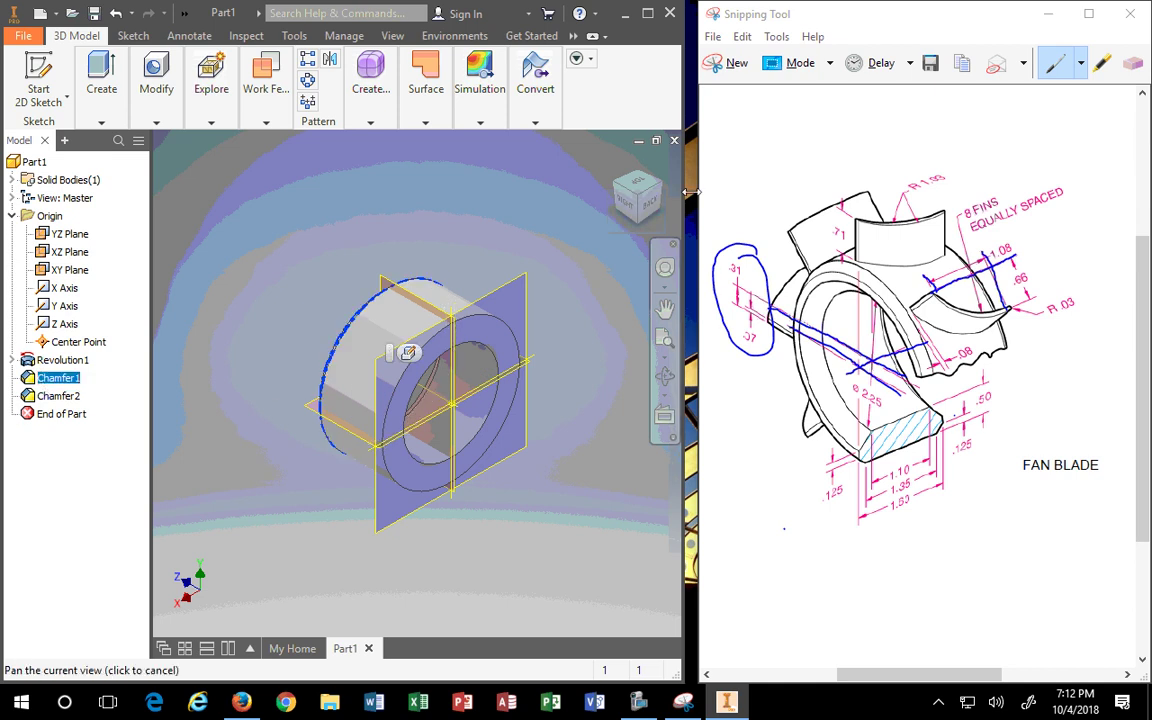
{"action": "left_click_drag", "start_coordinate": [628, 205], "coordinate": [603, 237]}
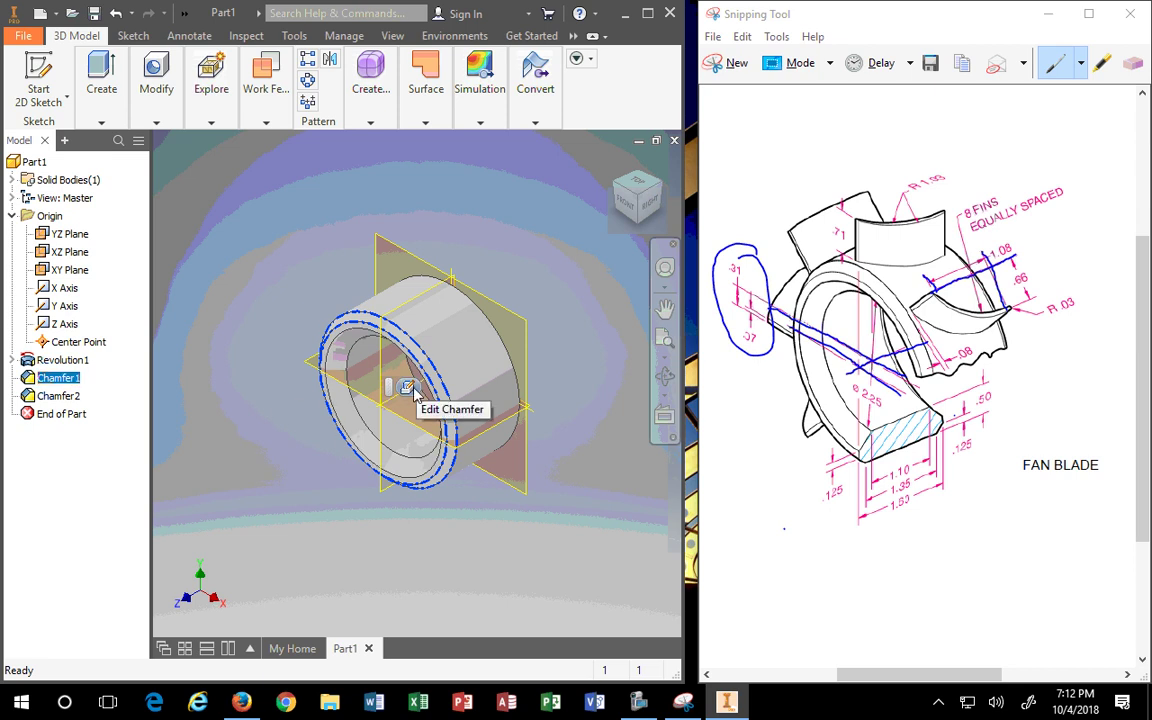
{"action": "left_click", "coordinate": [408, 388]}
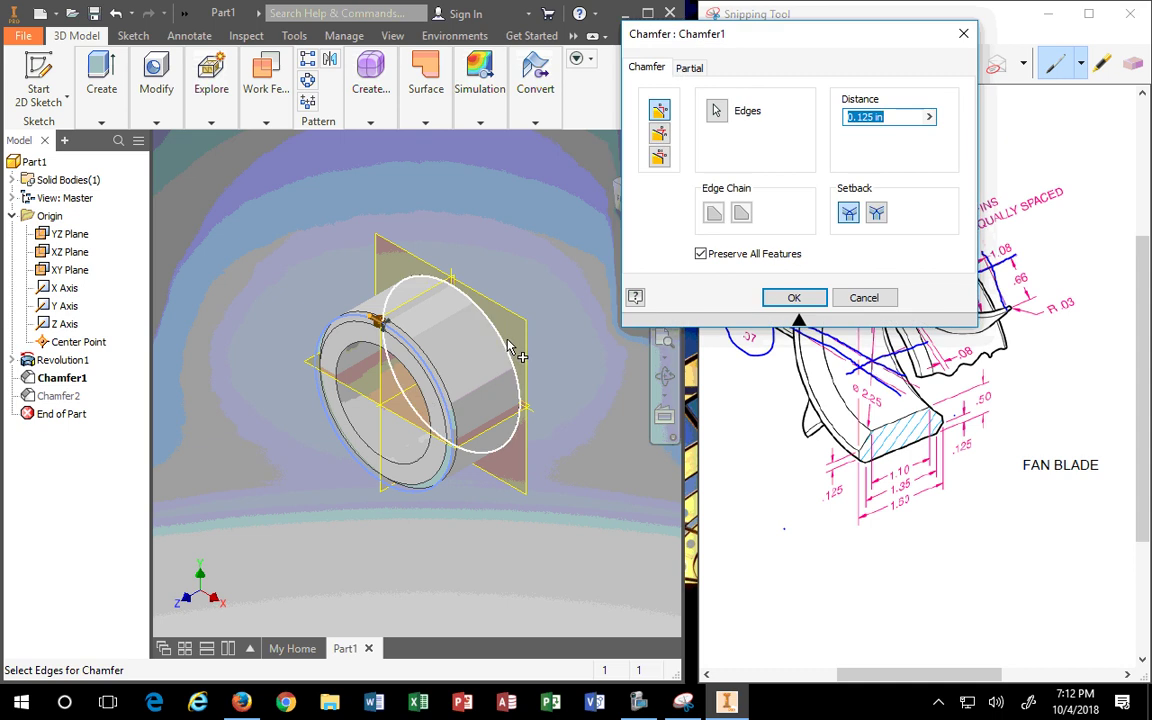
{"action": "left_click", "coordinate": [785, 300]}
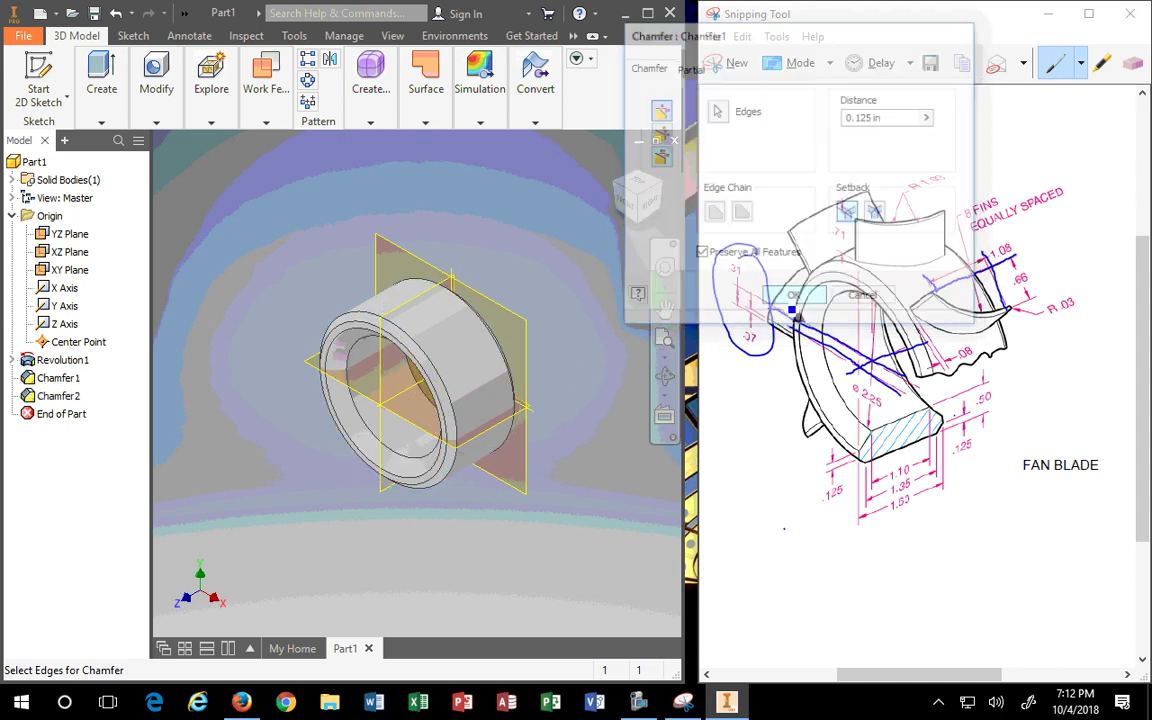
Add the rear inner edge of the hub ring to the 0.25 in chamfer and check the back of the ring.
{"action": "middle_click_drag", "start_coordinate": [527, 490], "coordinate": [420, 468]}
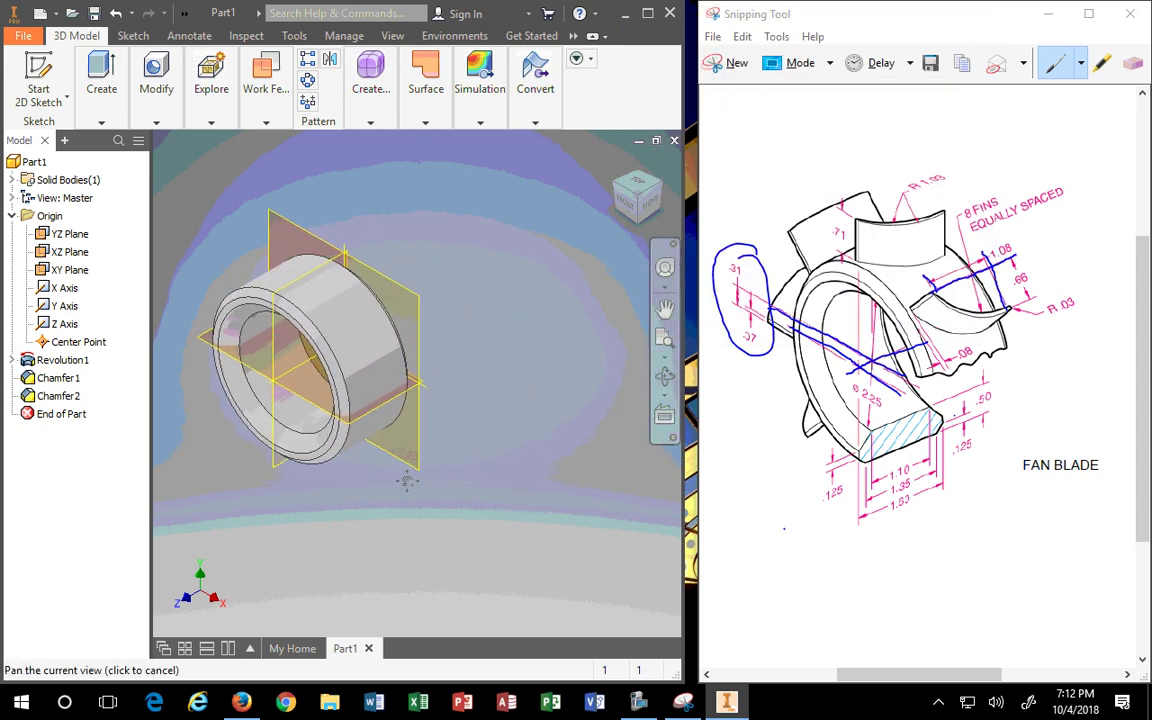
{"action": "left_click", "coordinate": [56, 402]}
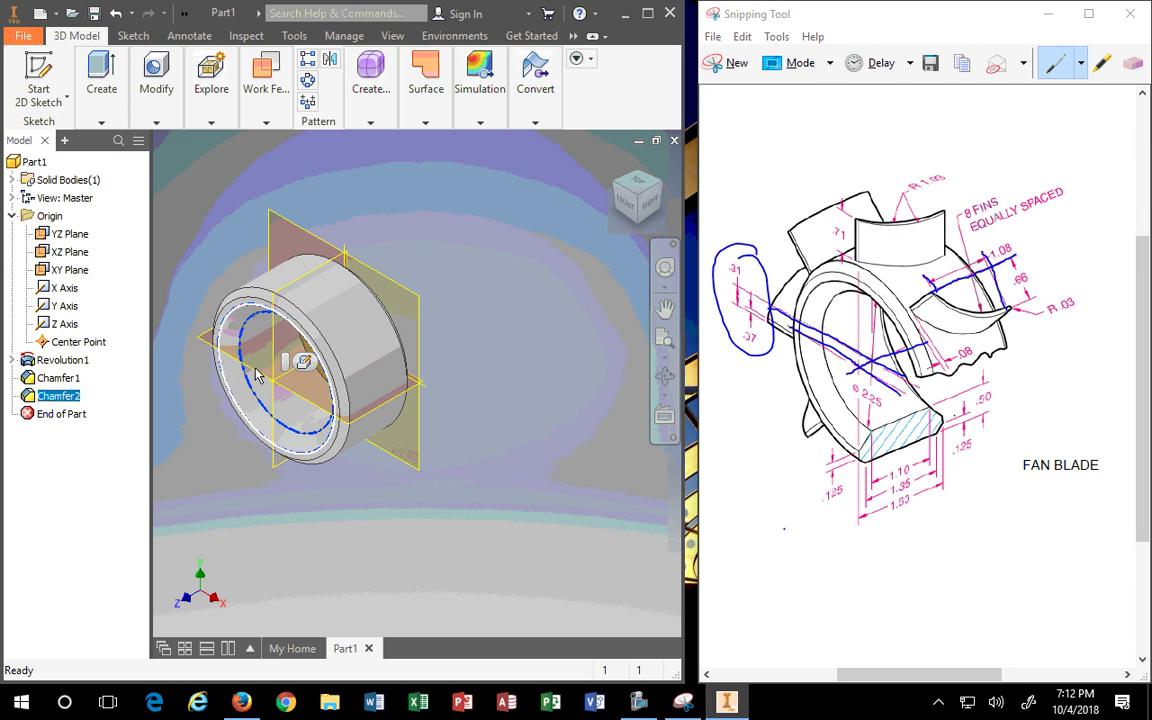
{"action": "left_click", "coordinate": [303, 361]}
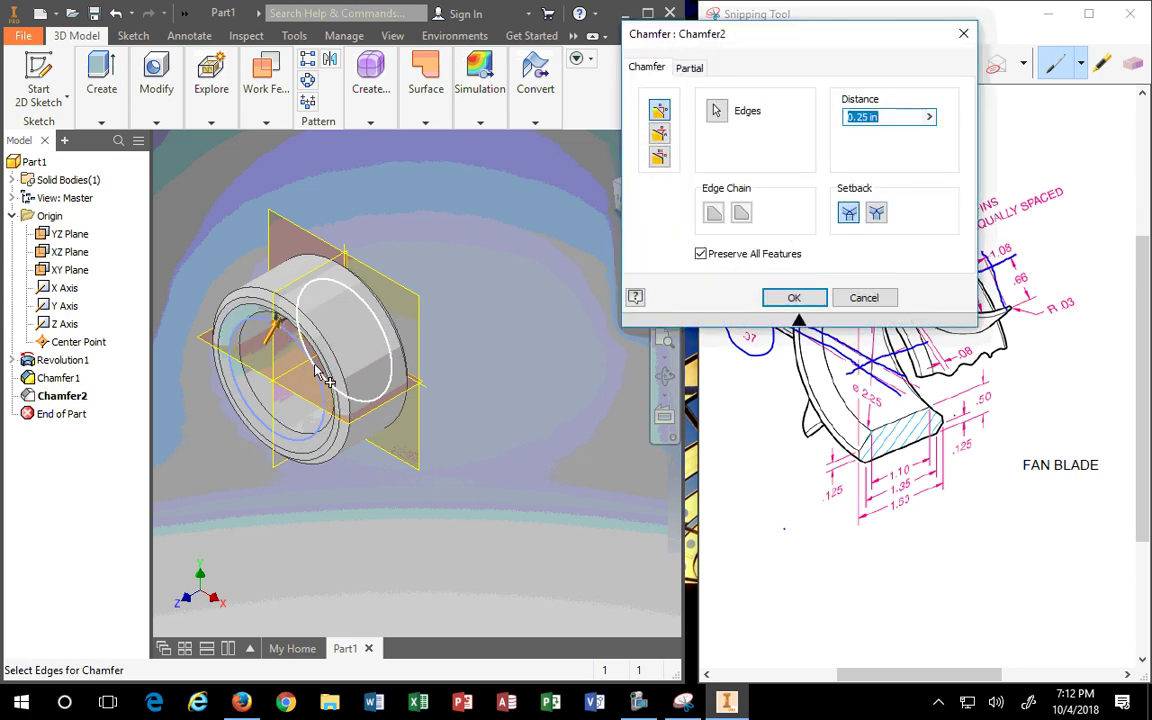
{"action": "left_click", "coordinate": [796, 298]}
{"action": "left_click", "coordinate": [660, 185]}
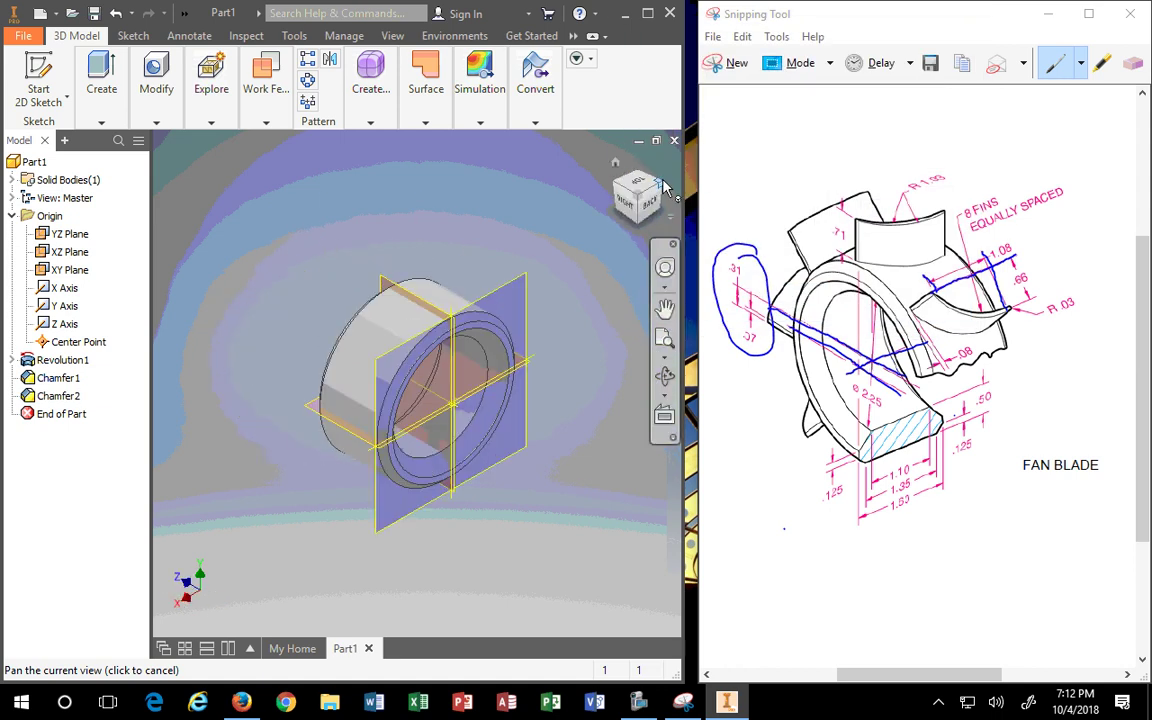
{"action": "left_click", "coordinate": [619, 189]}
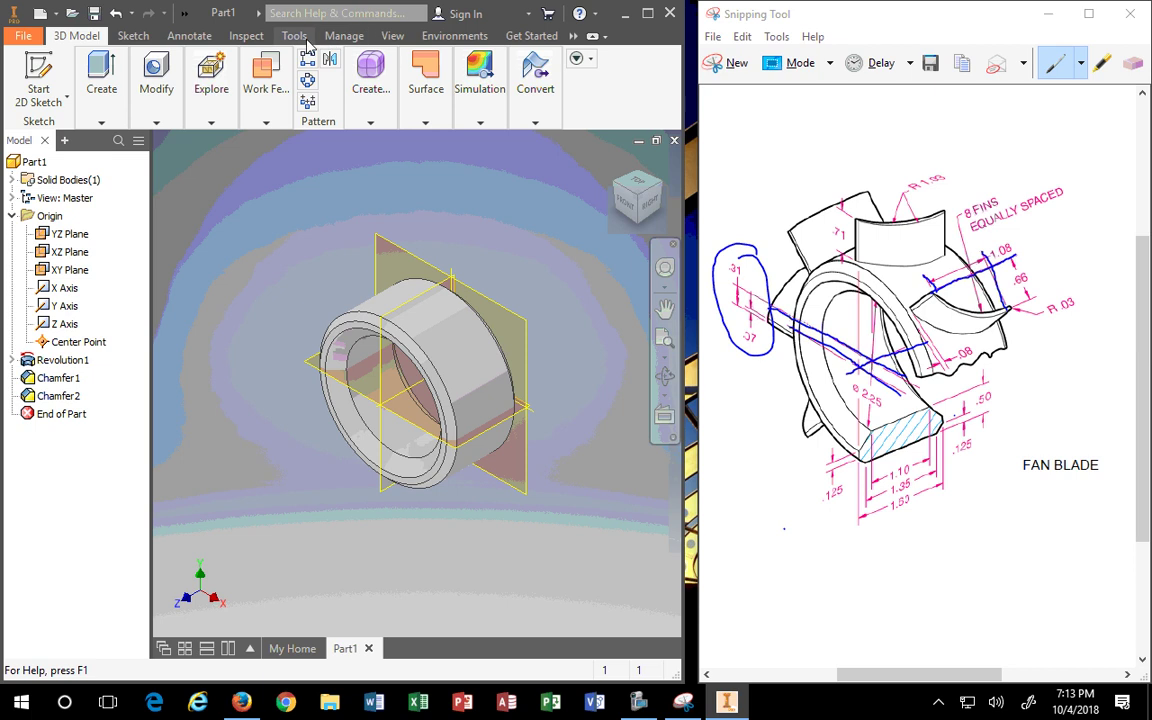
Examine the ring's cross-section with a half section view on the YZ plane, and end the section view.
{"action": "left_click", "coordinate": [390, 35]}
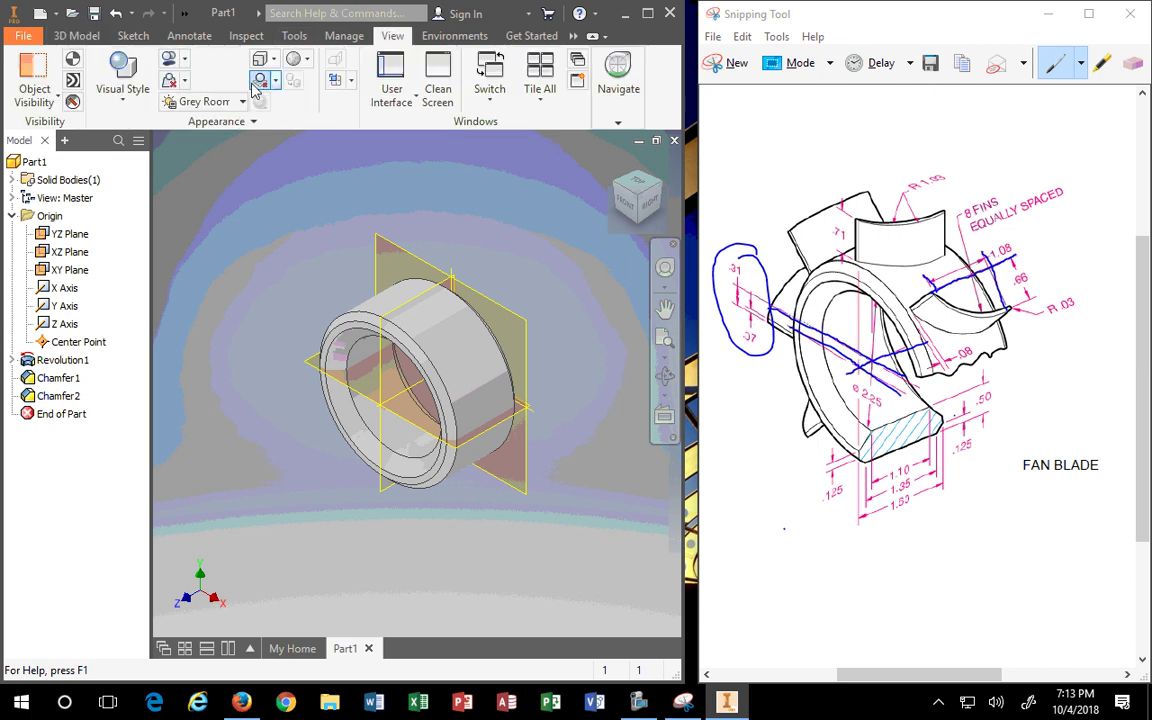
{"action": "left_click", "coordinate": [352, 82]}
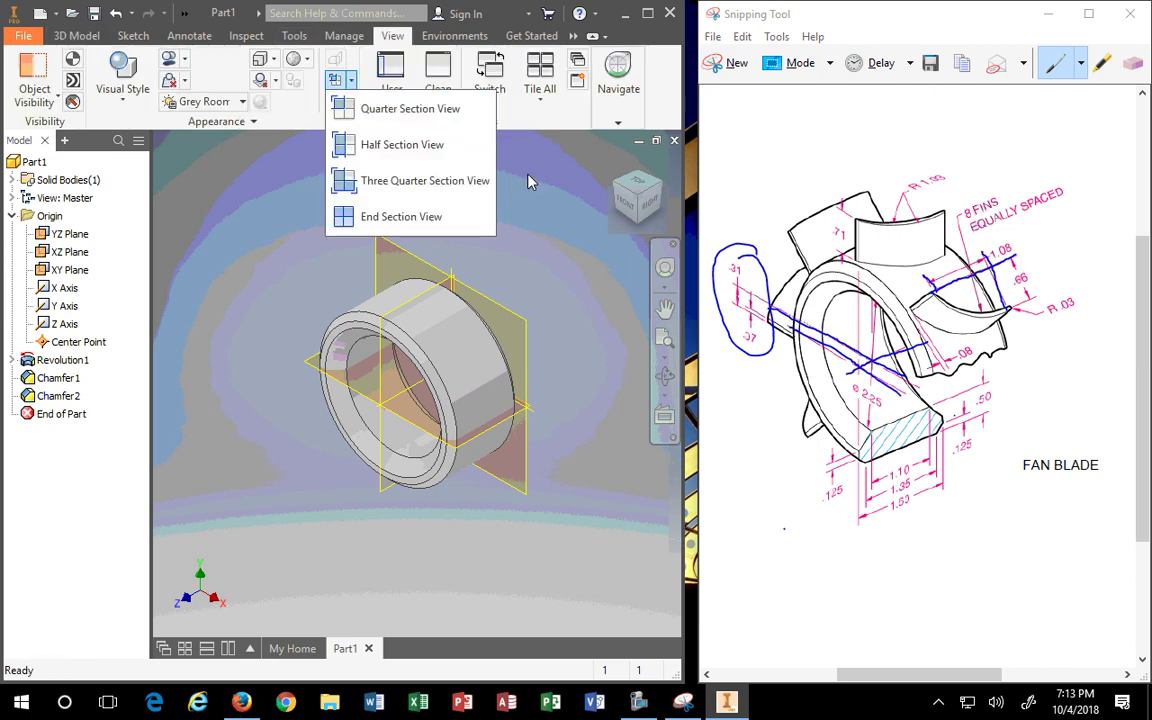
{"action": "left_click", "coordinate": [391, 150]}
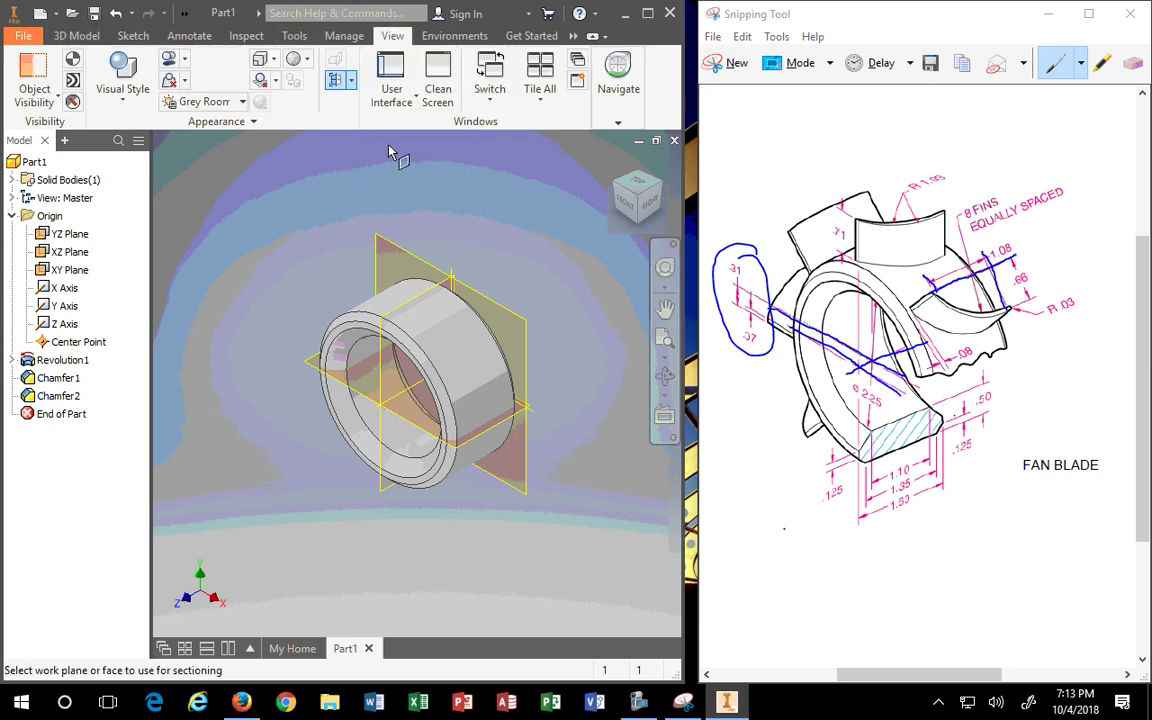
{"action": "left_click", "coordinate": [424, 306]}
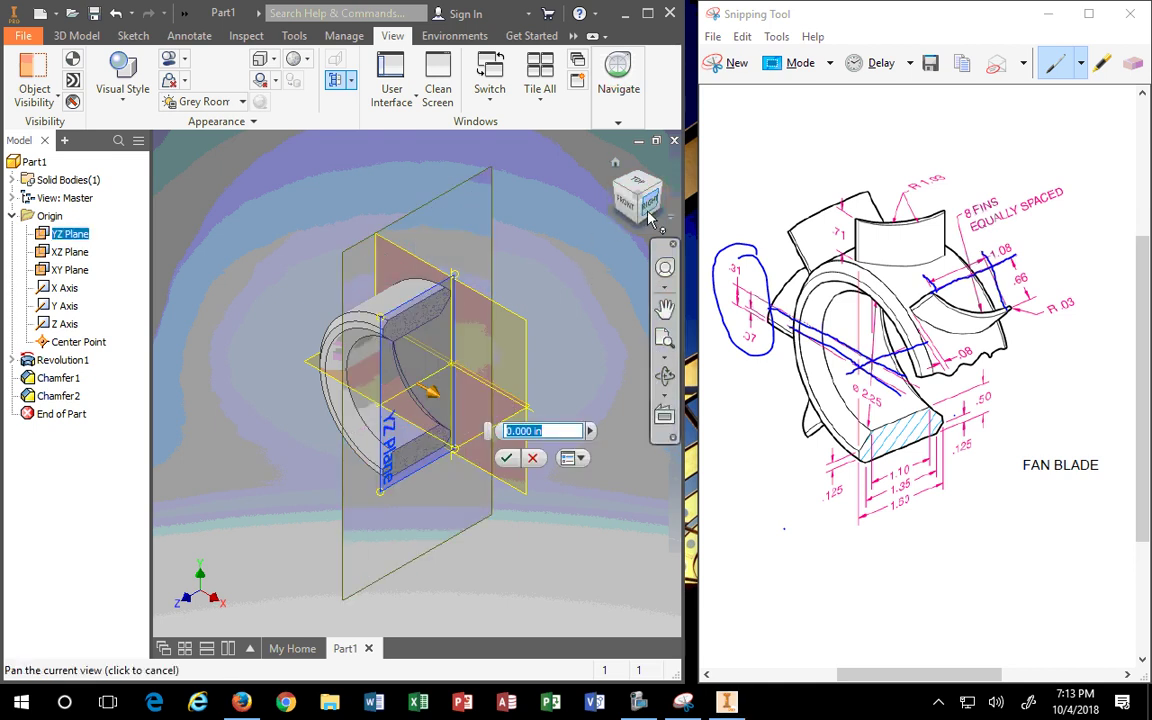
{"action": "left_click", "coordinate": [507, 458]}
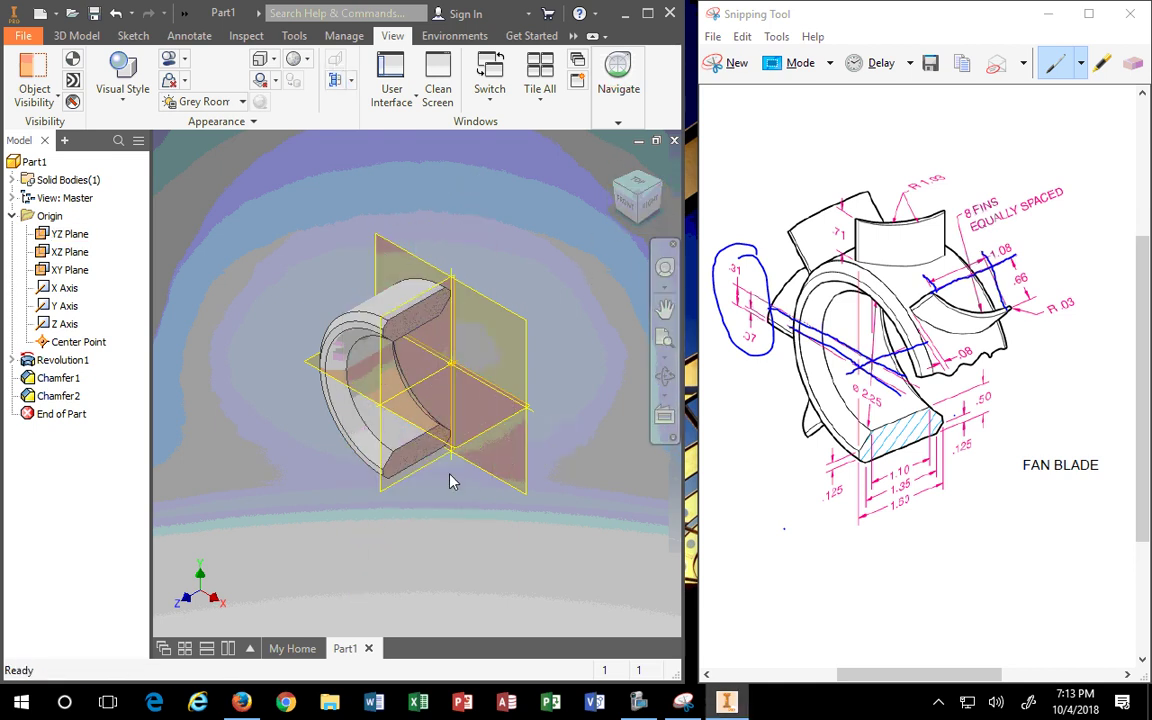
{"action": "scroll", "coordinate": [434, 487], "scroll_direction": "down", "scroll_amount": 5}
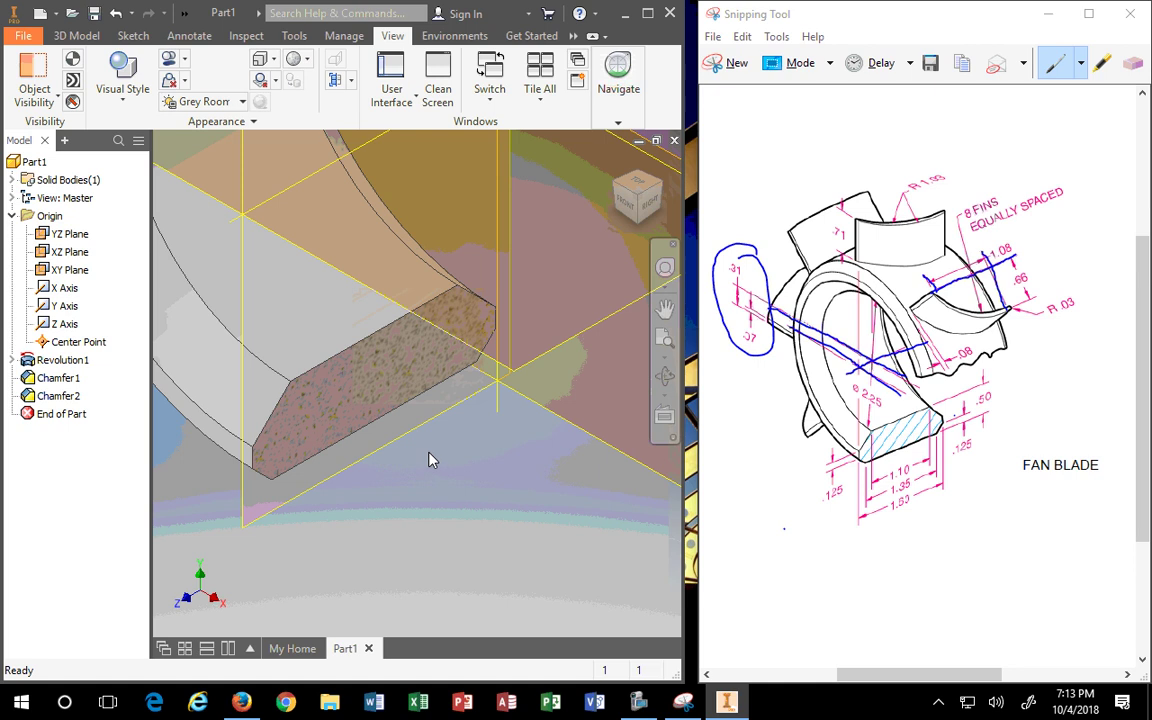
{"action": "scroll", "coordinate": [430, 459], "scroll_direction": "up", "scroll_amount": 6}
{"action": "scroll", "coordinate": [430, 459], "scroll_direction": "down", "scroll_amount": 2}
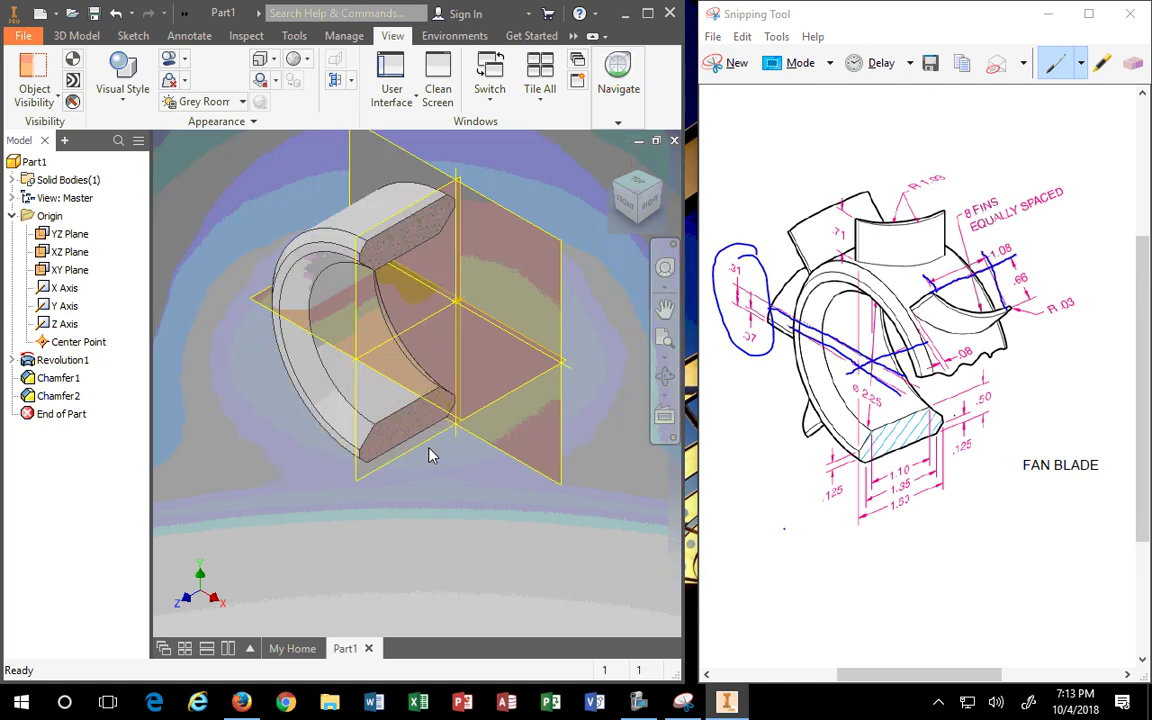
{"action": "left_click", "coordinate": [350, 80]}
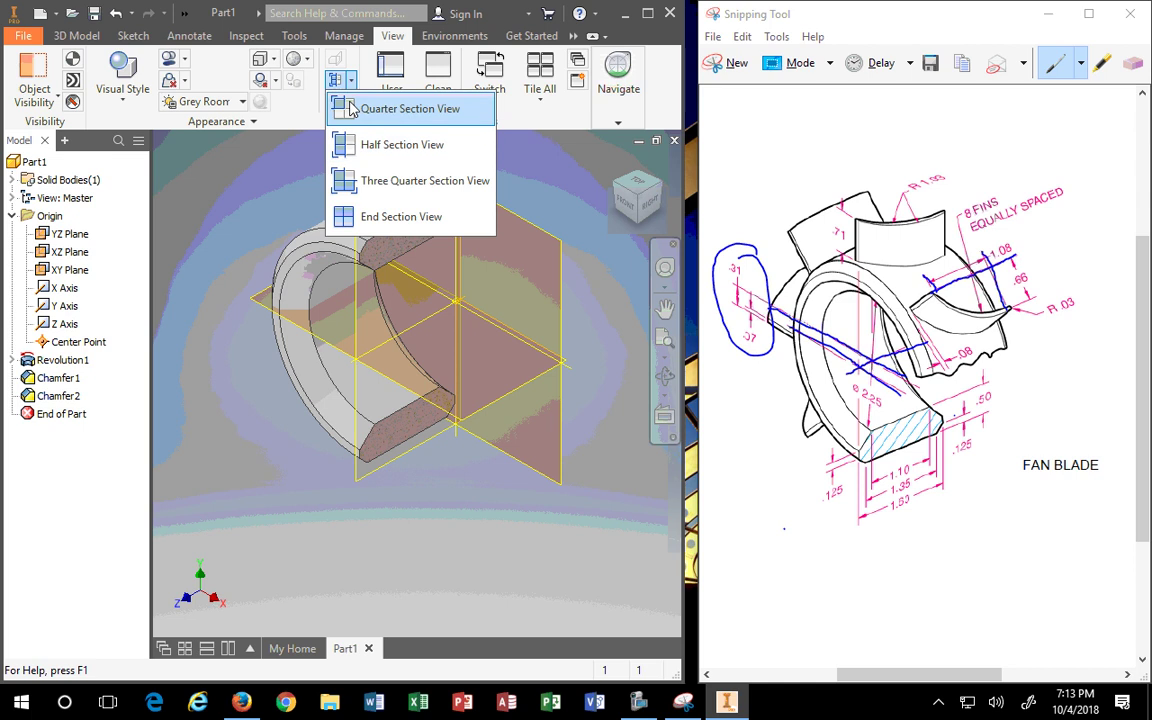
{"action": "left_click", "coordinate": [345, 220]}
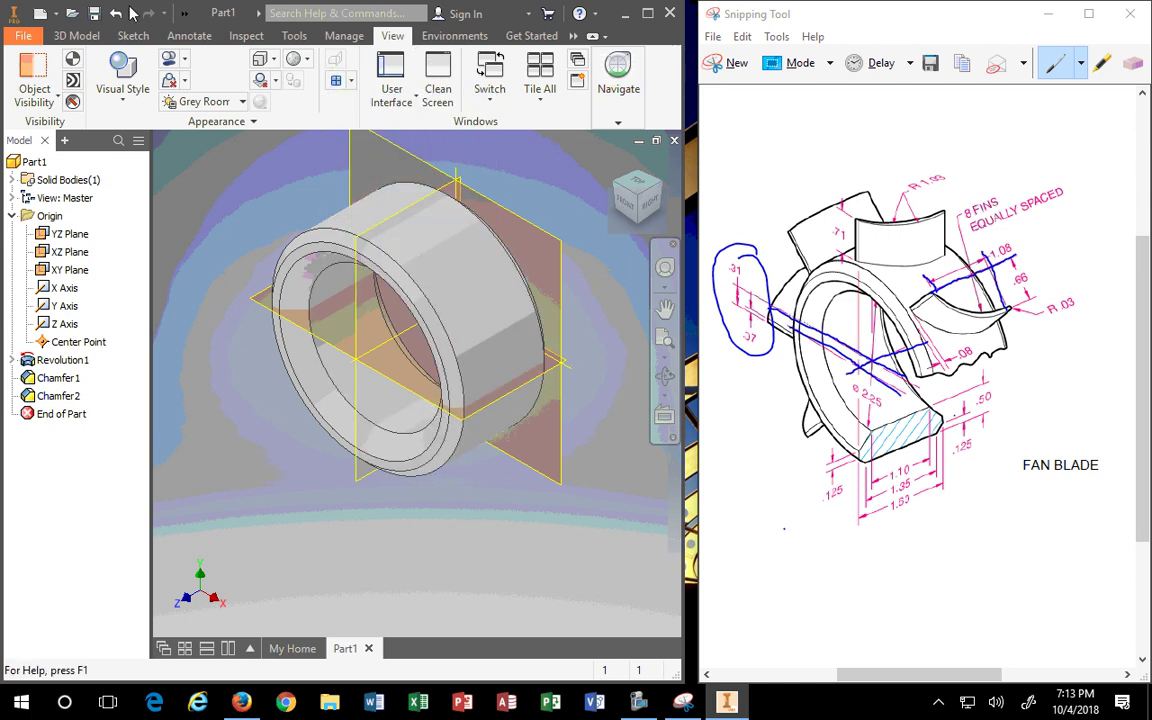
{"action": "left_click", "coordinate": [78, 36]}
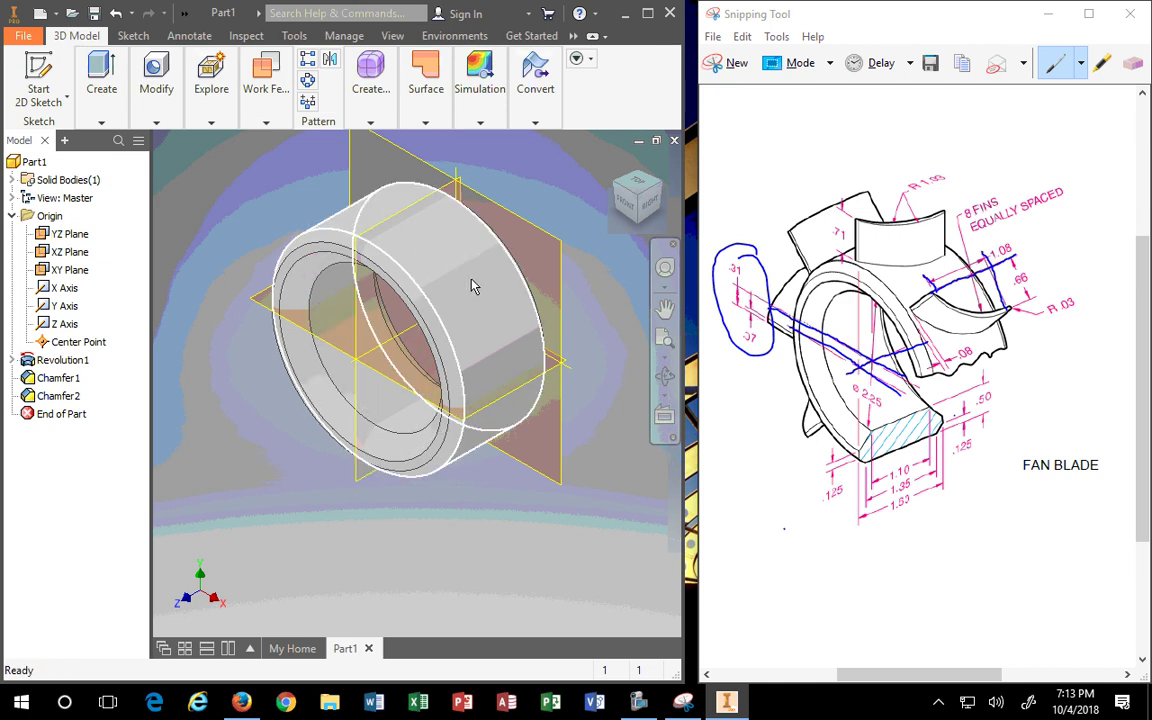
{"action": "mouse_move", "coordinate": [474, 287]}
{"action": "mouse_move", "coordinate": [450, 270]}
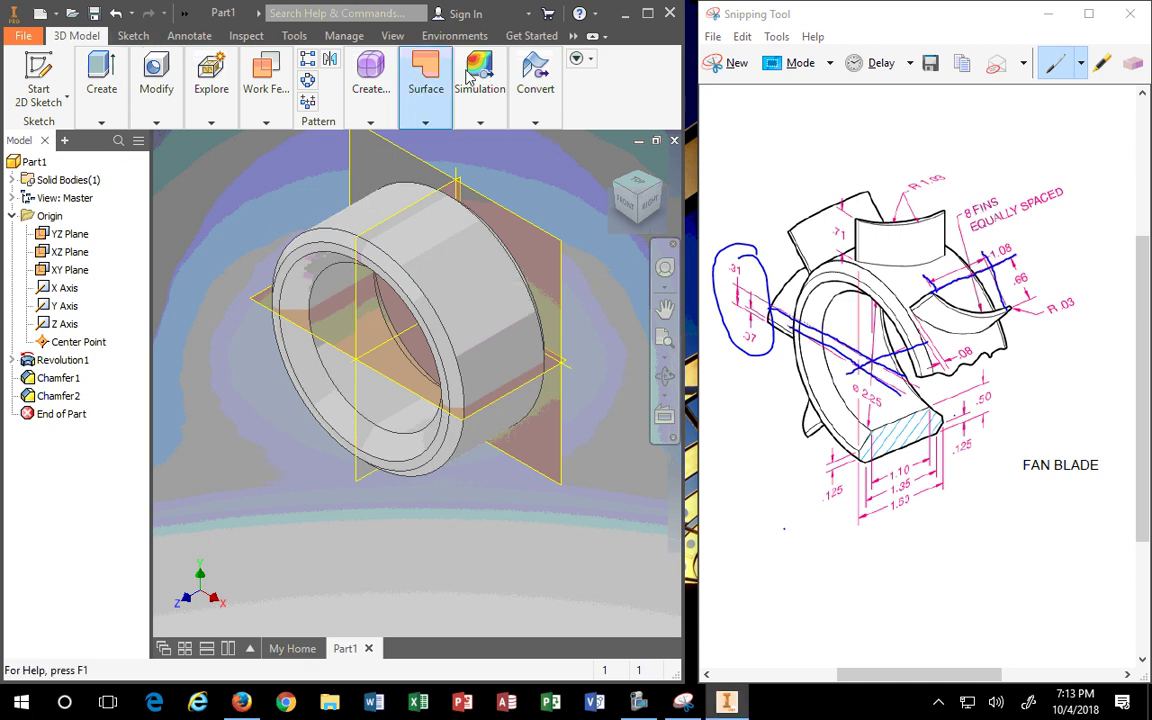
{"action": "left_click", "coordinate": [424, 100]}
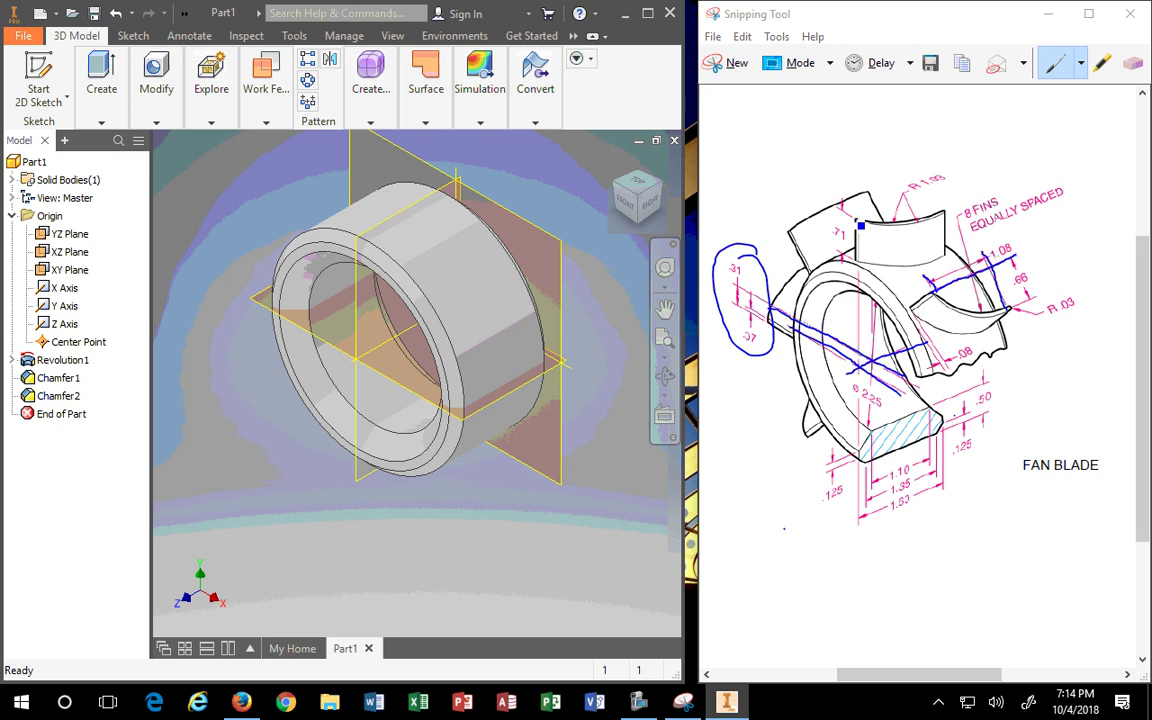
Trace the upper fin's curved edge down to the hub on the drawing, and sketch its side view above with the base corner circled.
{"action": "left_click", "coordinate": [862, 228]}
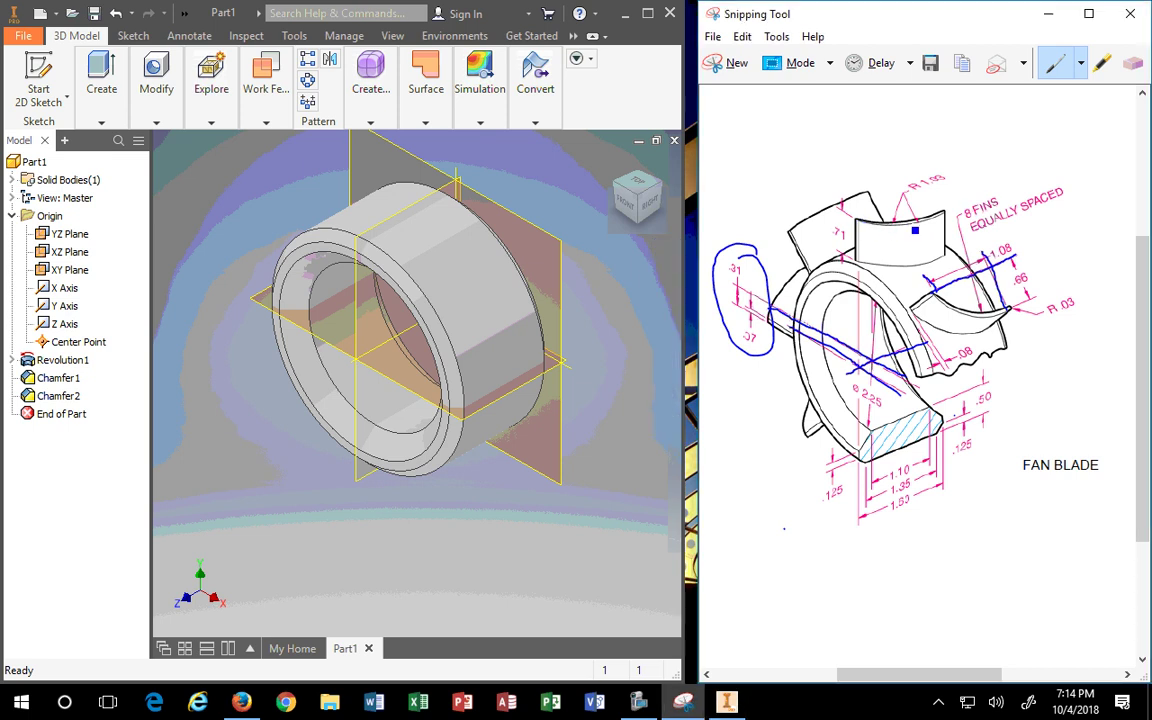
{"action": "left_click_drag", "start_coordinate": [855, 221], "coordinate": [940, 214]}
{"action": "mouse_move", "coordinate": [857, 223]}
{"action": "left_mouse_down"}
{"action": "mouse_move", "coordinate": [949, 212]}
{"action": "mouse_move", "coordinate": [896, 266]}
{"action": "left_mouse_up"}
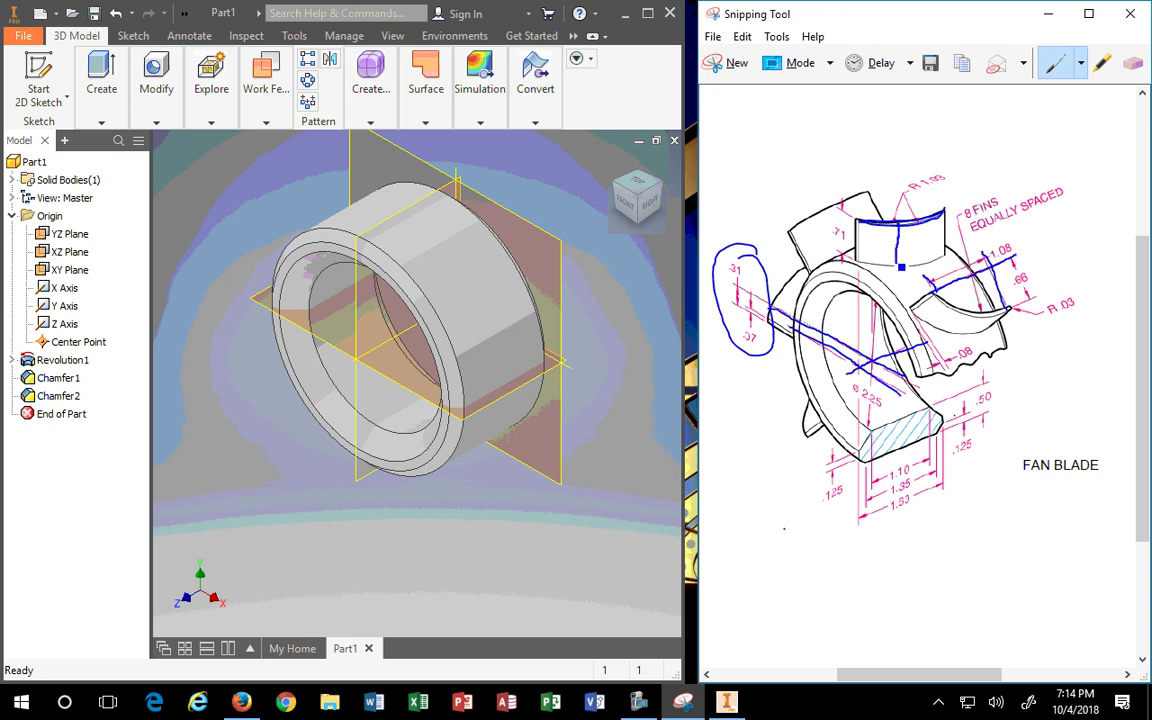
{"action": "left_click_drag", "start_coordinate": [851, 262], "coordinate": [888, 290]}
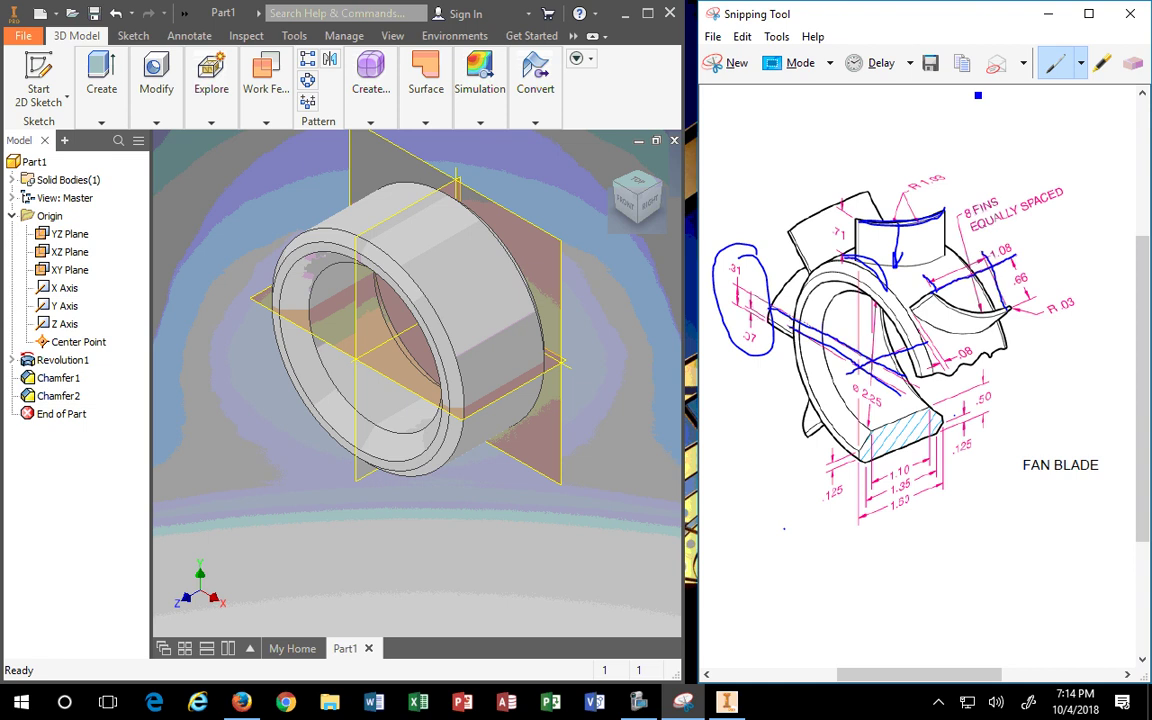
{"action": "left_click_drag", "start_coordinate": [1003, 92], "coordinate": [1000, 146]}
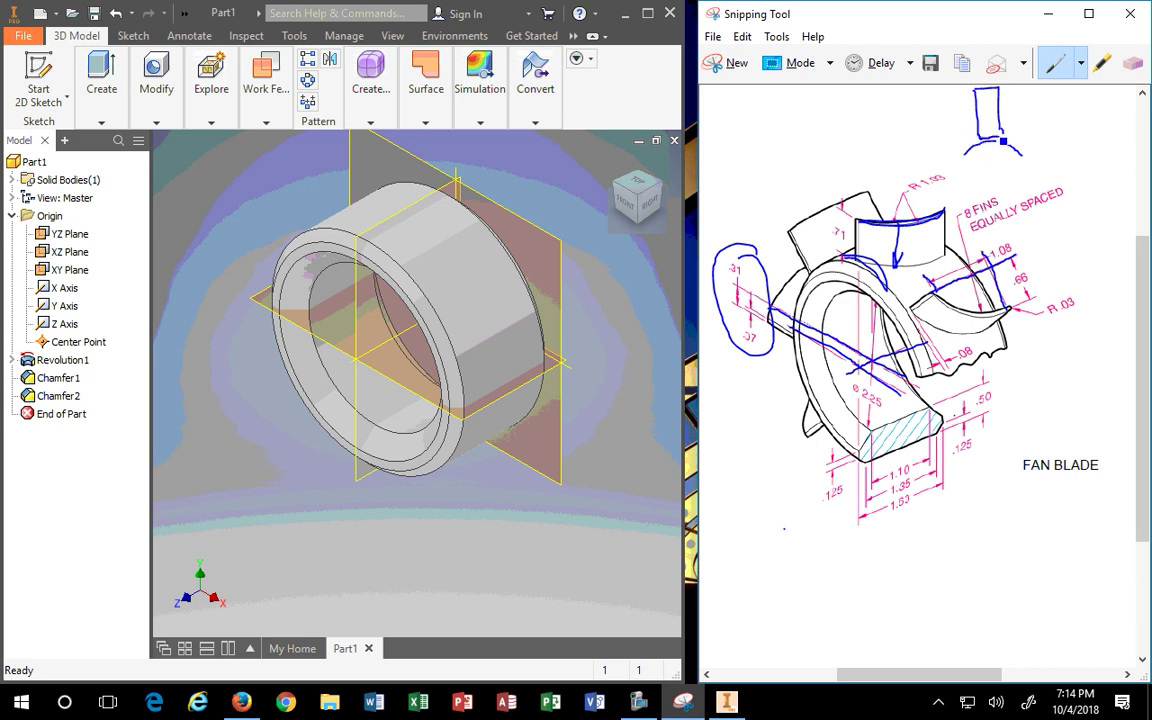
{"action": "mouse_move", "coordinate": [1002, 118]}
{"action": "left_mouse_down"}
{"action": "mouse_move", "coordinate": [1025, 124]}
{"action": "mouse_move", "coordinate": [1017, 153]}
{"action": "left_mouse_up"}
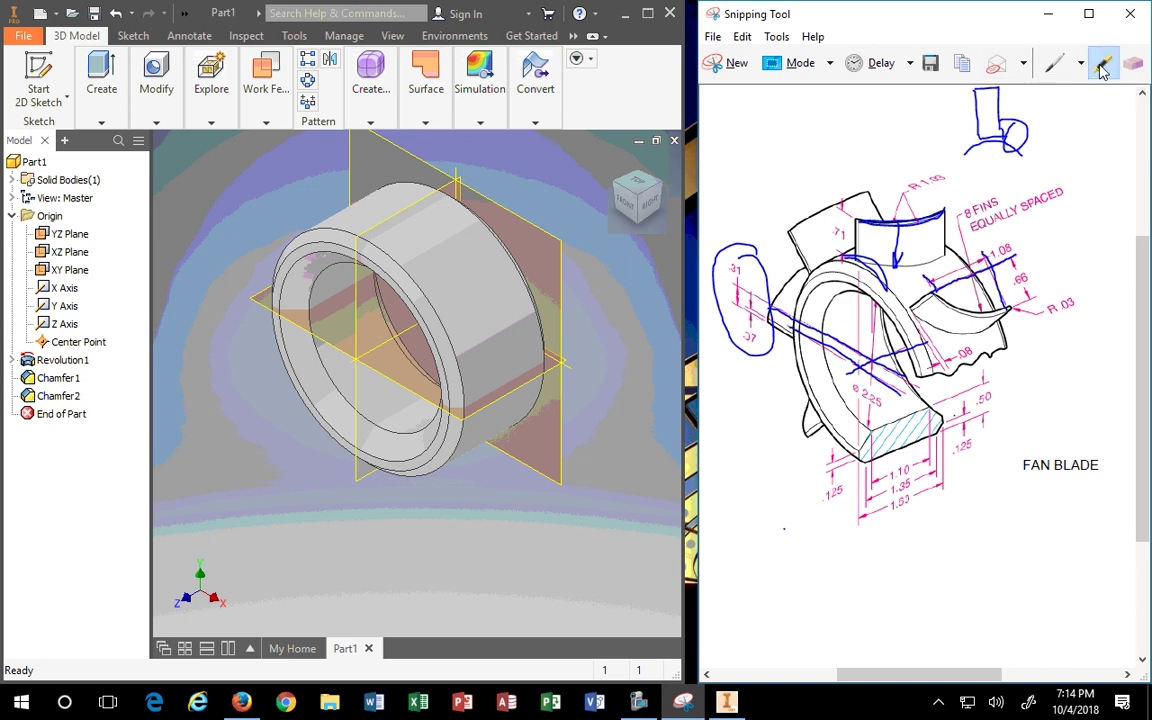
Erase the circle at the fin sketch's base corner and retrace the fin's side view in red down to the hub curve.
{"action": "left_click", "coordinate": [1133, 63]}
{"action": "left_click_drag", "start_coordinate": [1029, 117], "coordinate": [1031, 131]}
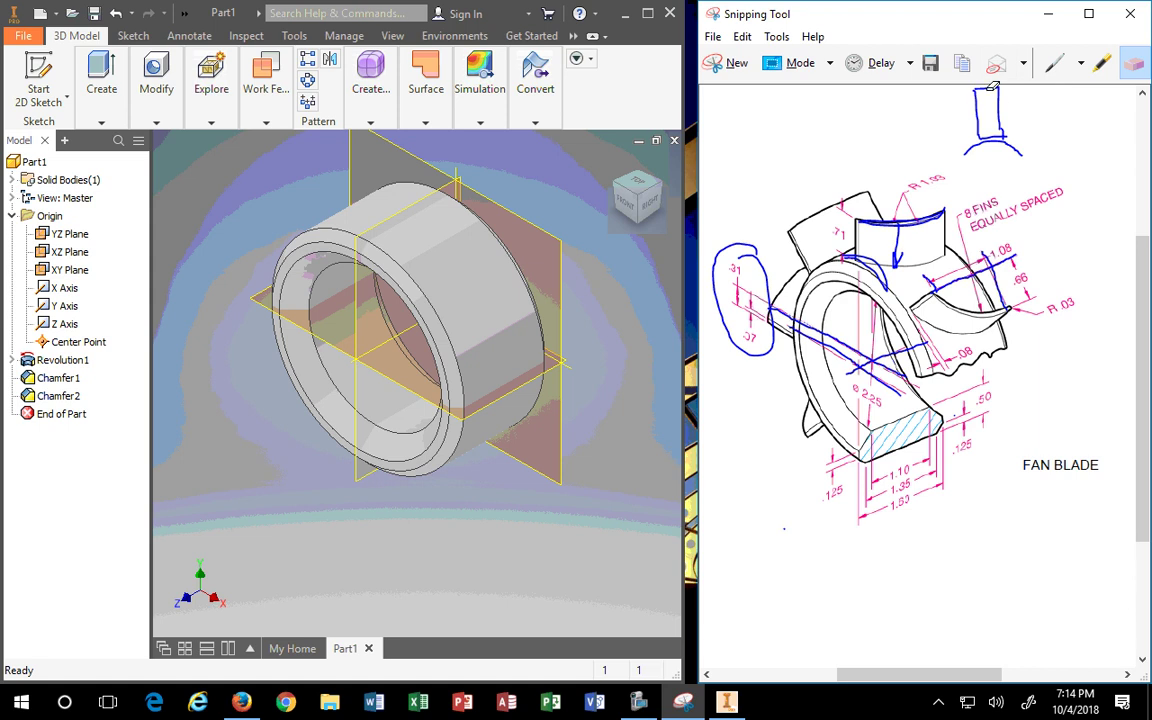
{"action": "left_click", "coordinate": [1055, 65]}
{"action": "left_click", "coordinate": [1081, 63]}
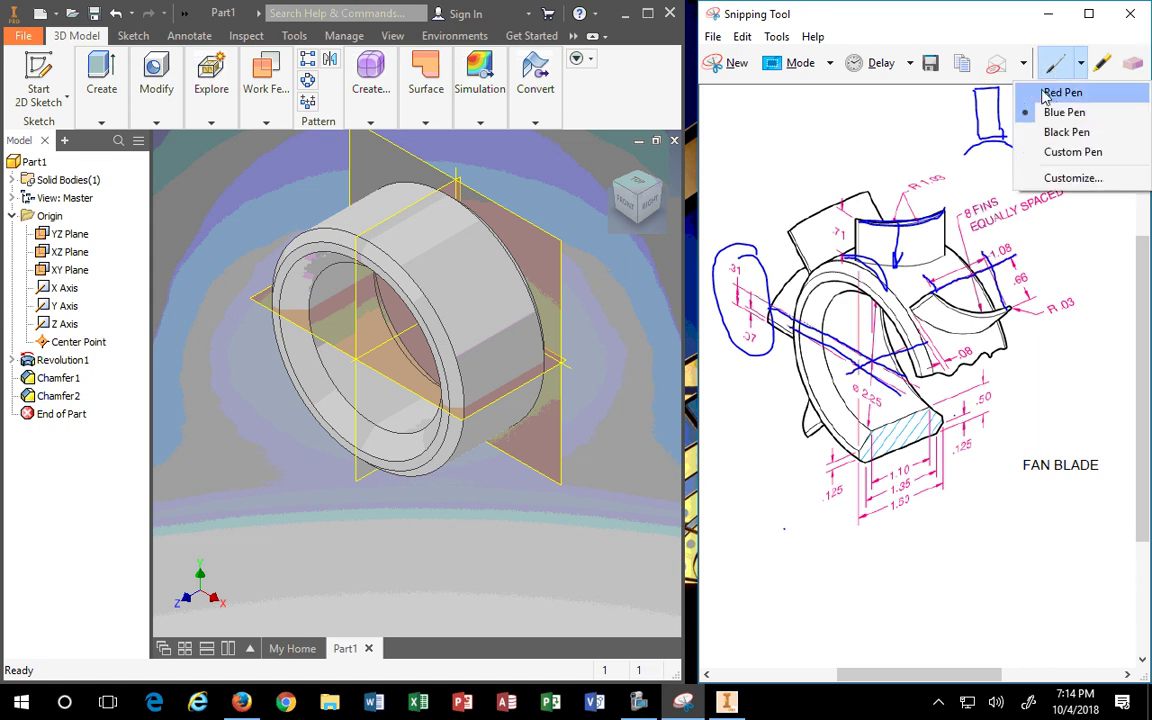
{"action": "left_click", "coordinate": [1055, 90]}
{"action": "mouse_move", "coordinate": [968, 95]}
{"action": "left_mouse_down"}
{"action": "mouse_move", "coordinate": [1013, 96]}
{"action": "mouse_move", "coordinate": [997, 97]}
{"action": "mouse_move", "coordinate": [997, 139]}
{"action": "left_mouse_up"}
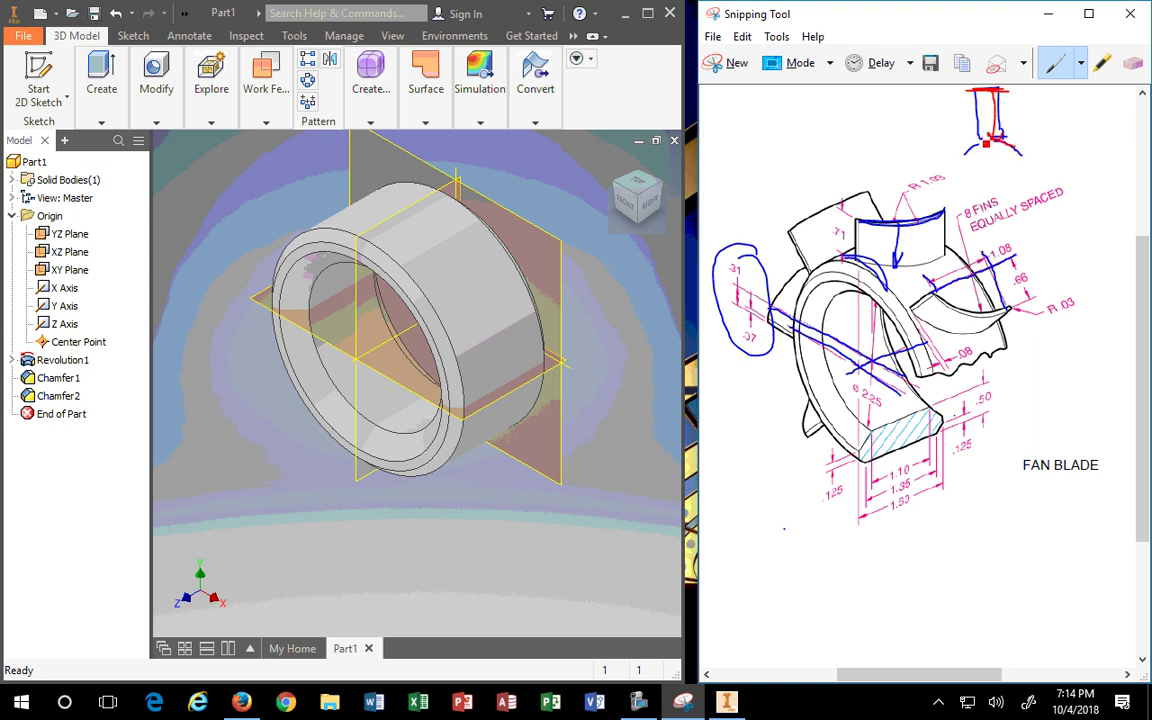
{"action": "mouse_move", "coordinate": [978, 152]}
{"action": "left_mouse_down"}
{"action": "mouse_move", "coordinate": [1023, 148]}
{"action": "mouse_move", "coordinate": [976, 147]}
{"action": "left_mouse_up"}
Erase the fin's side-view sketch above the drawing and circle the .71 fin height dimension in red.
{"action": "left_click", "coordinate": [1133, 62]}
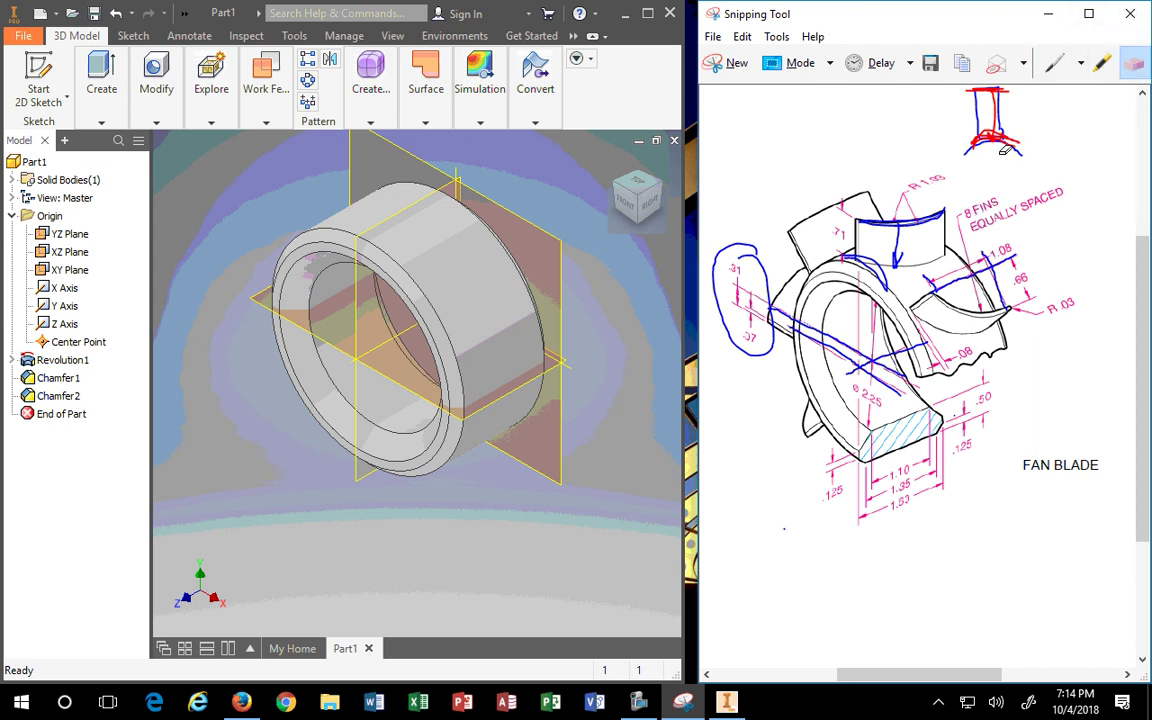
{"action": "mouse_move", "coordinate": [1005, 150]}
{"action": "left_mouse_down"}
{"action": "mouse_move", "coordinate": [994, 117]}
{"action": "mouse_move", "coordinate": [998, 132]}
{"action": "mouse_move", "coordinate": [975, 117]}
{"action": "mouse_move", "coordinate": [999, 107]}
{"action": "mouse_move", "coordinate": [1004, 128]}
{"action": "mouse_move", "coordinate": [998, 87]}
{"action": "left_mouse_up"}
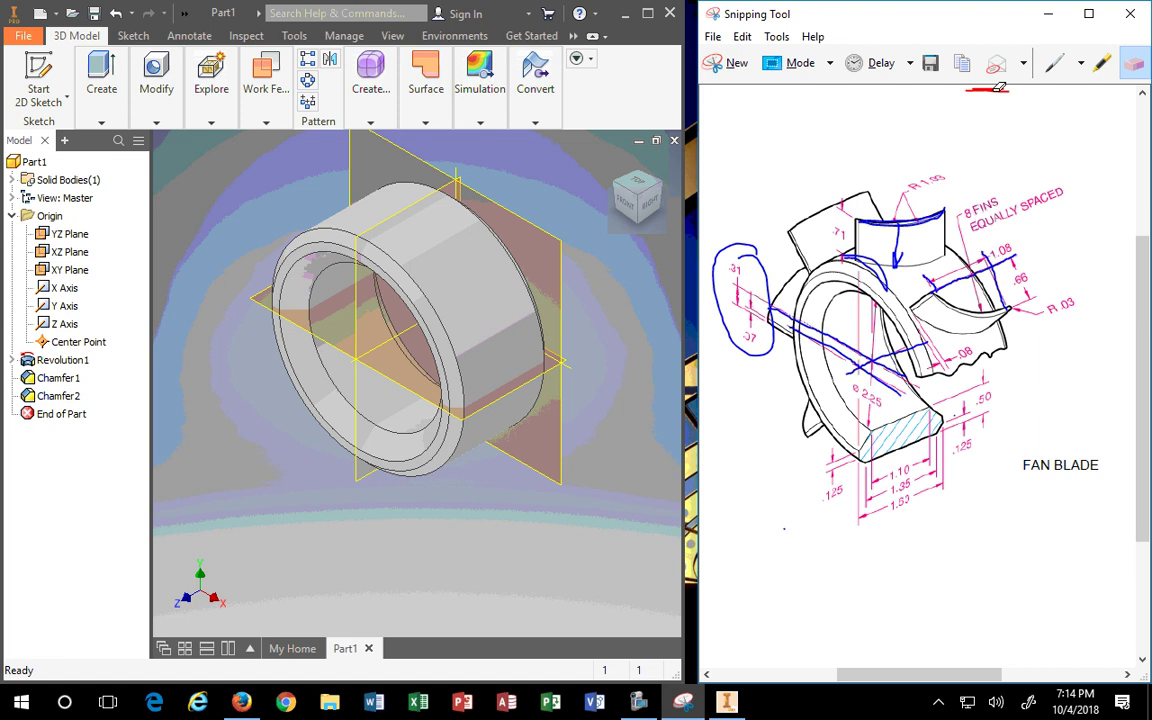
{"action": "left_click", "coordinate": [1055, 62]}
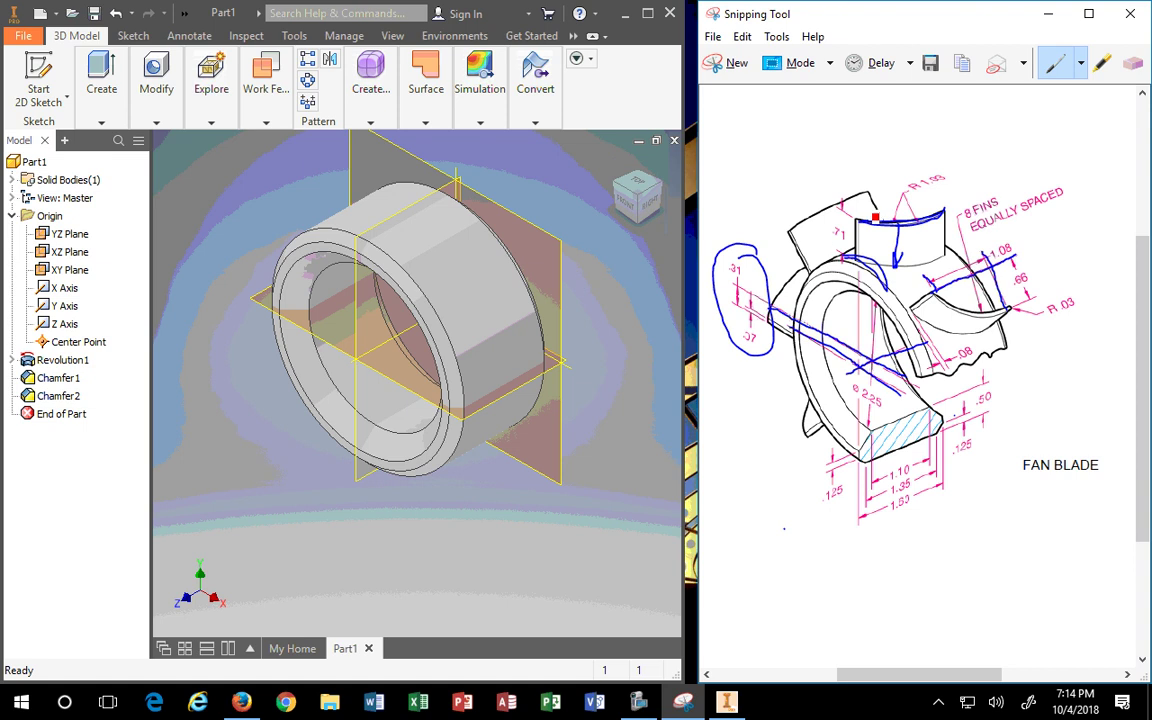
{"action": "mouse_move", "coordinate": [842, 220]}
{"action": "left_mouse_down"}
{"action": "mouse_move", "coordinate": [812, 227]}
{"action": "mouse_move", "coordinate": [846, 241]}
{"action": "left_mouse_up"}
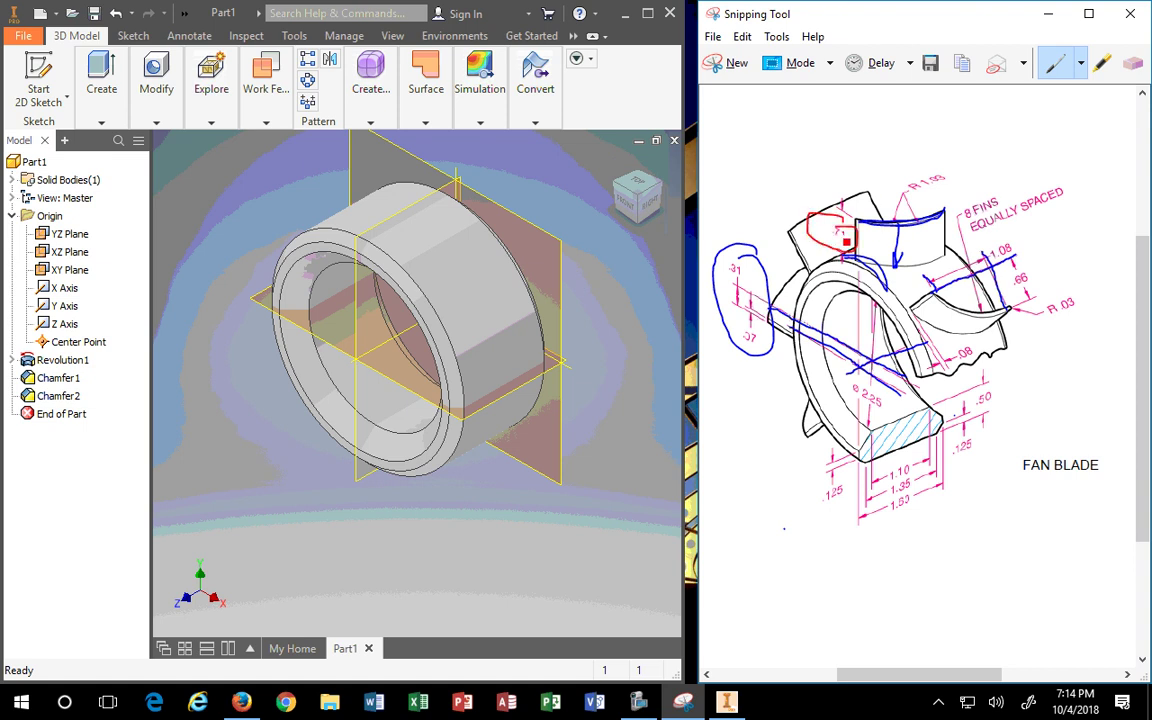
Erase the red circle around the .71 dimension and the blue markings on the upper fin.
{"action": "left_click", "coordinate": [1133, 66]}
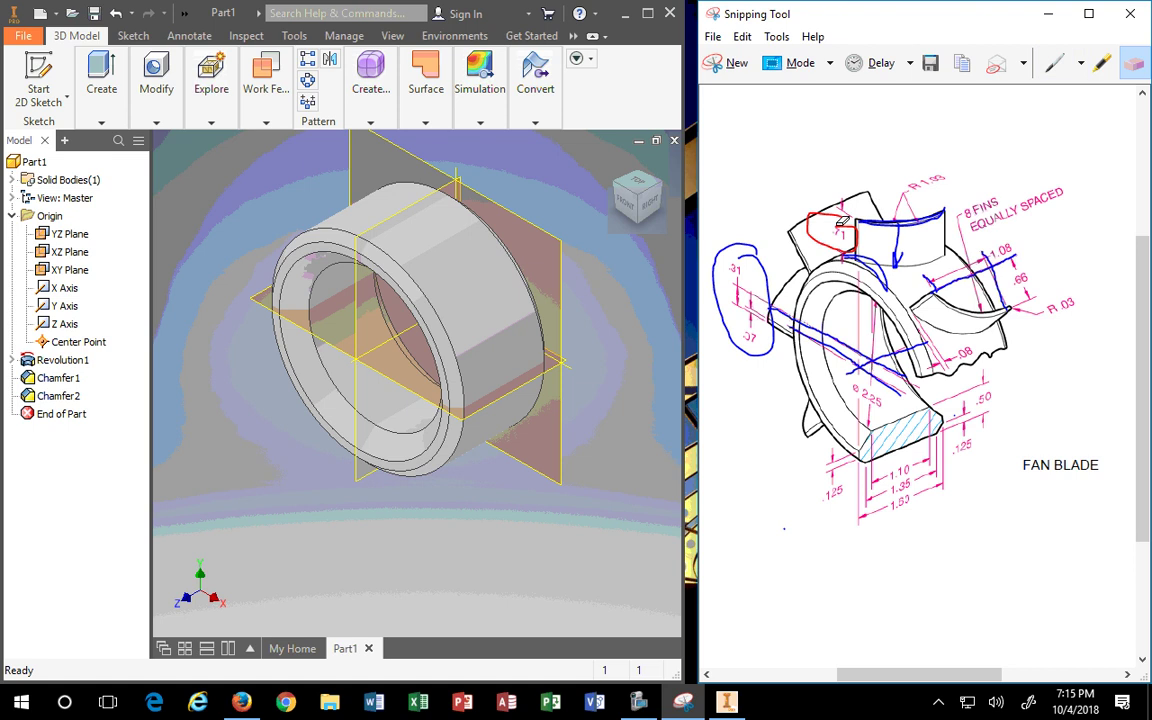
{"action": "left_click", "coordinate": [812, 228]}
{"action": "left_click", "coordinate": [898, 220]}
{"action": "left_click", "coordinate": [896, 256]}
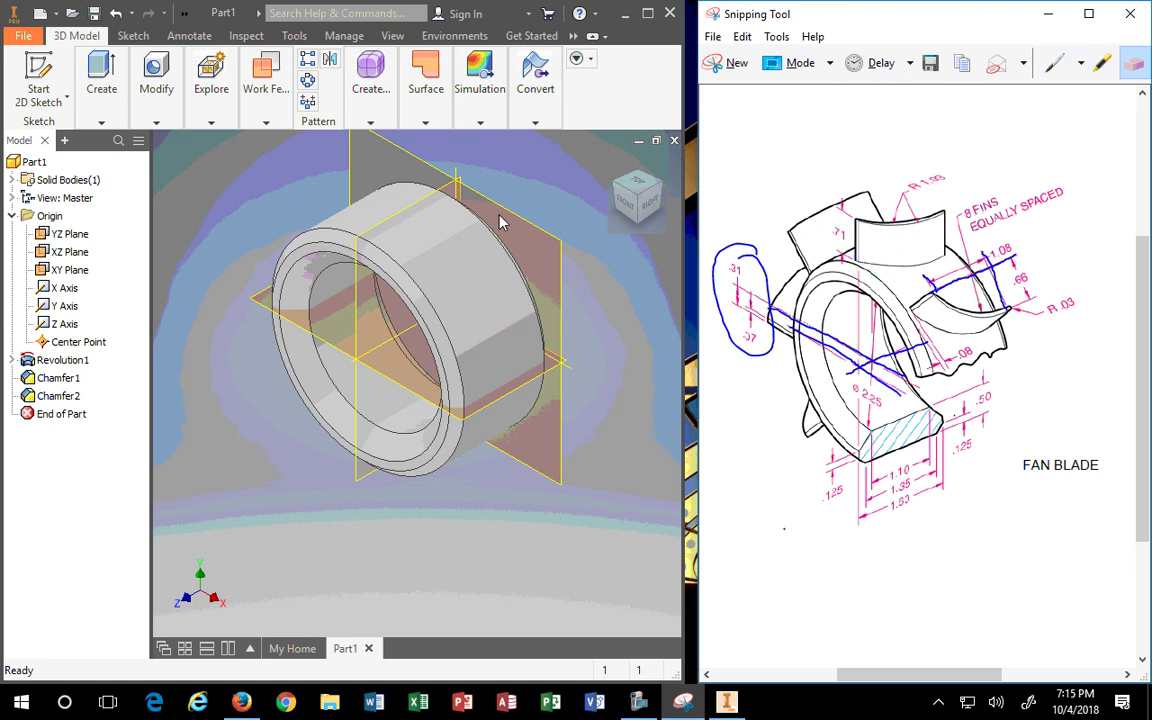
Create a work plane tangent to the top of the ring's outer face and parallel to the XZ plane, and check it from the front.
{"action": "left_click", "coordinate": [266, 78]}
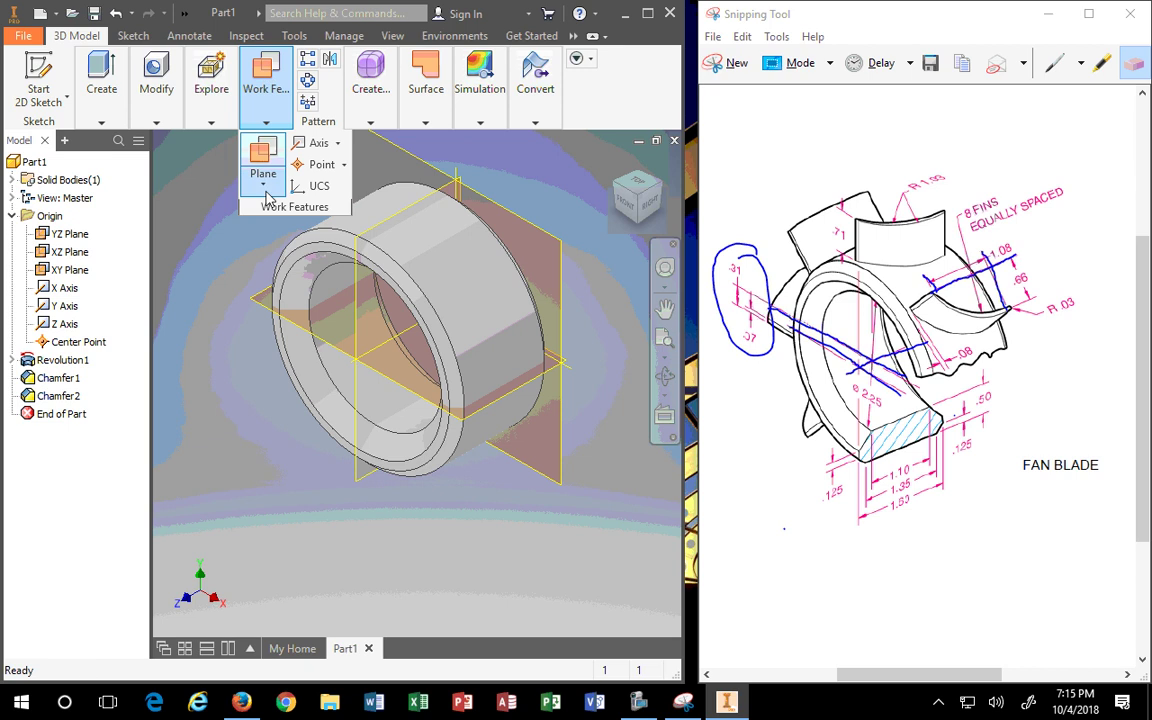
{"action": "left_click", "coordinate": [262, 155]}
{"action": "left_click", "coordinate": [412, 248]}
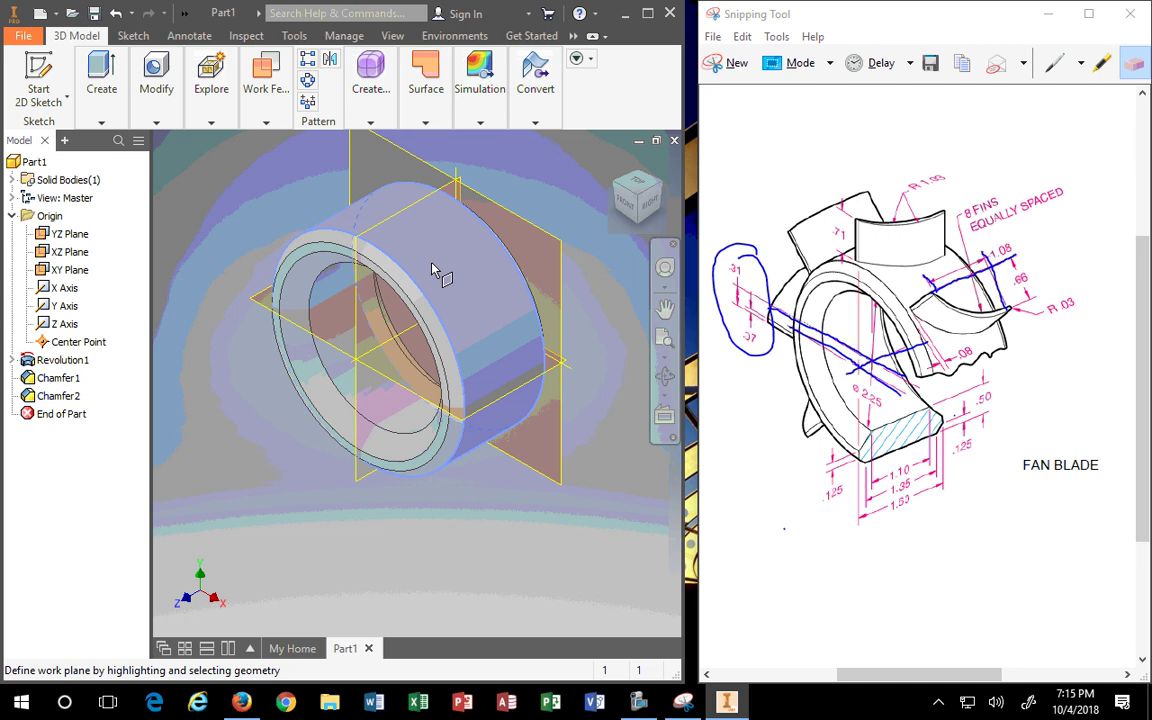
{"action": "left_click", "coordinate": [326, 350]}
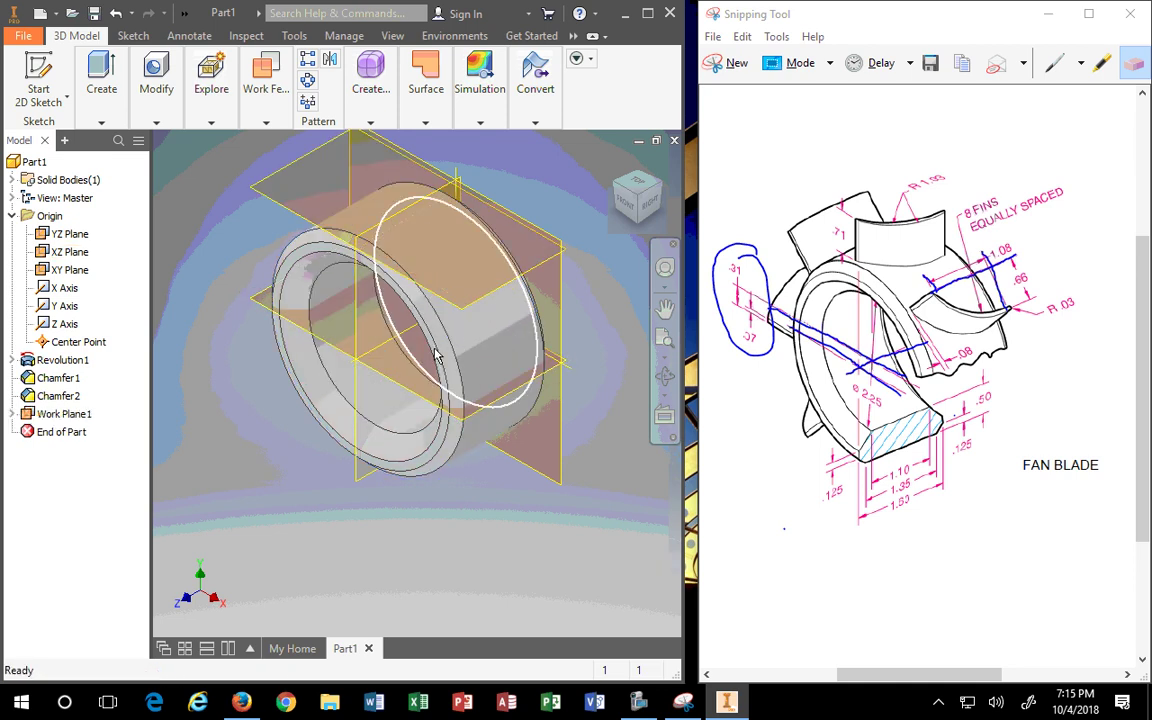
{"action": "scroll", "coordinate": [465, 352], "scroll_direction": "down", "scroll_amount": 5}
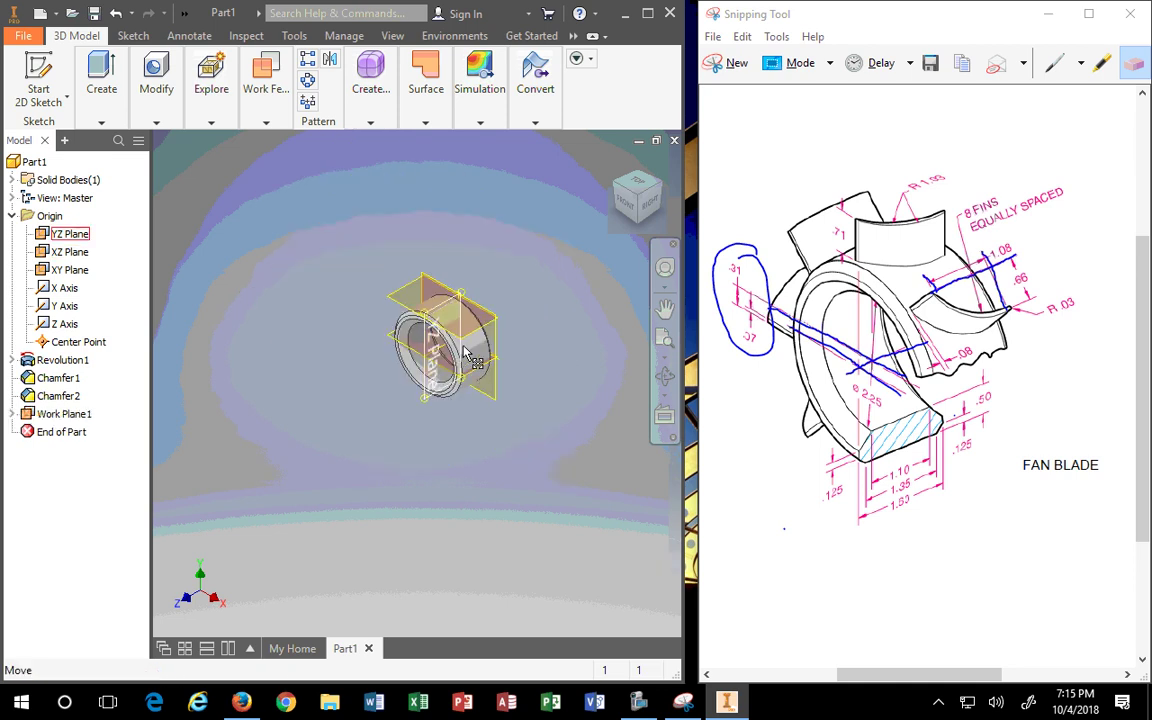
{"action": "left_click", "coordinate": [622, 208]}
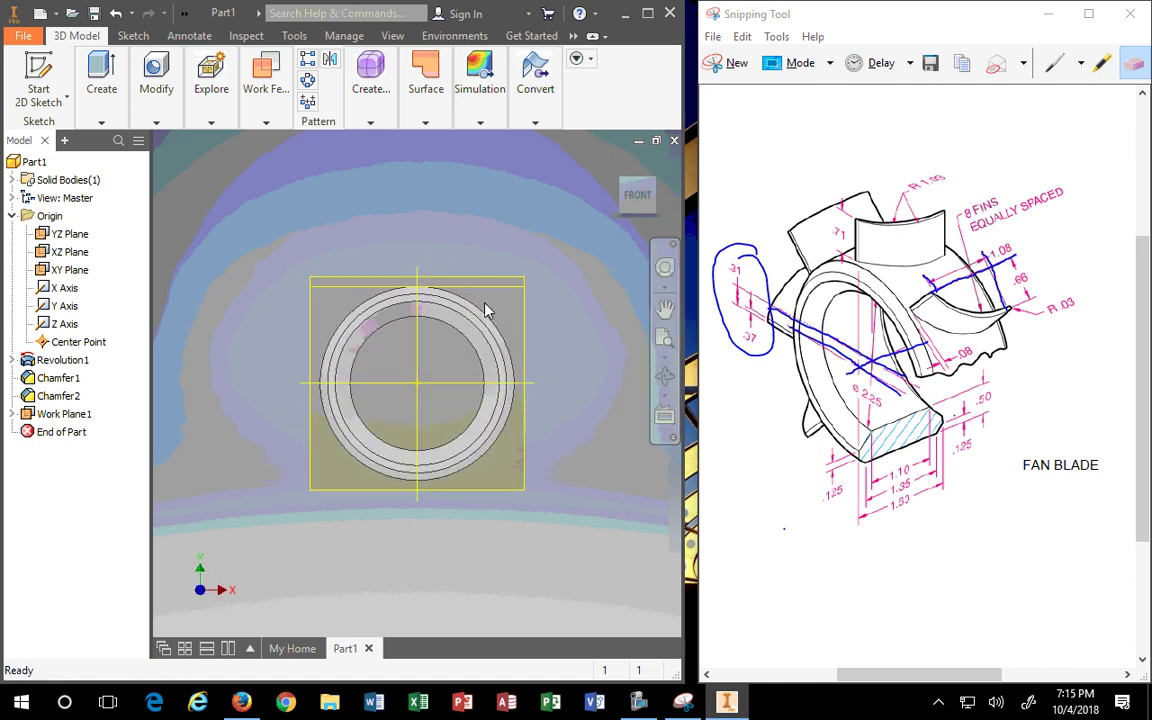
{"action": "scroll", "coordinate": [427, 300], "scroll_direction": "up", "scroll_amount": 4}
{"action": "left_click", "coordinate": [442, 295]}
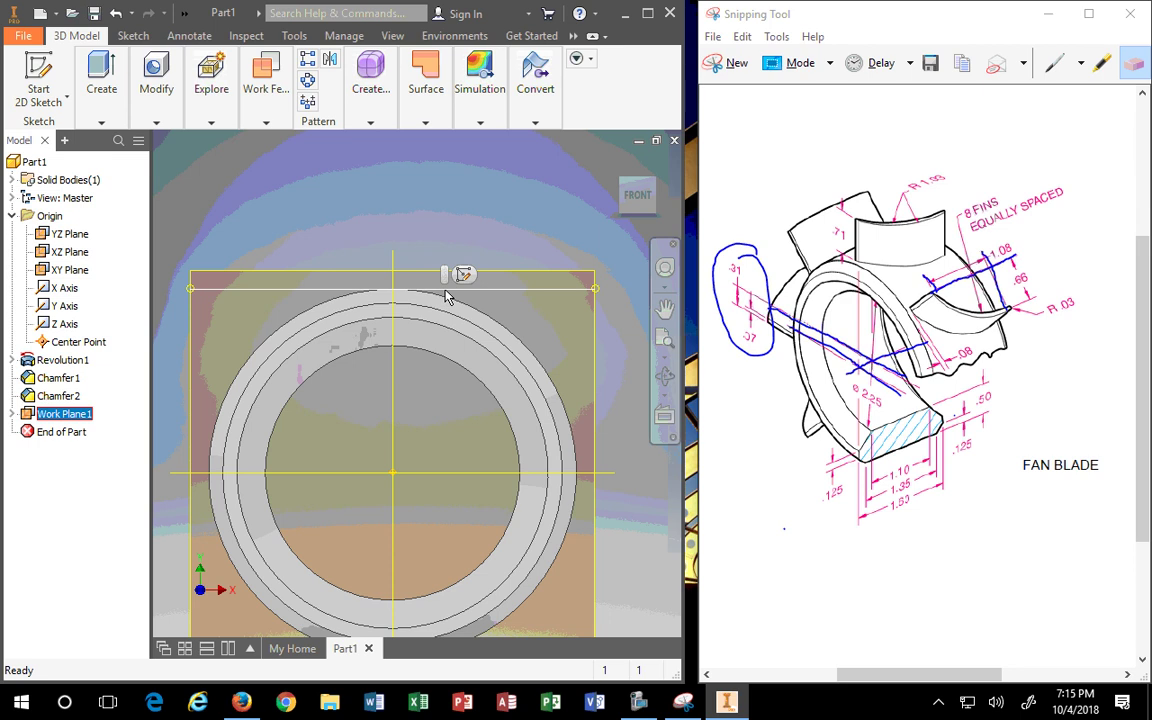
{"action": "left_click", "coordinate": [419, 231]}
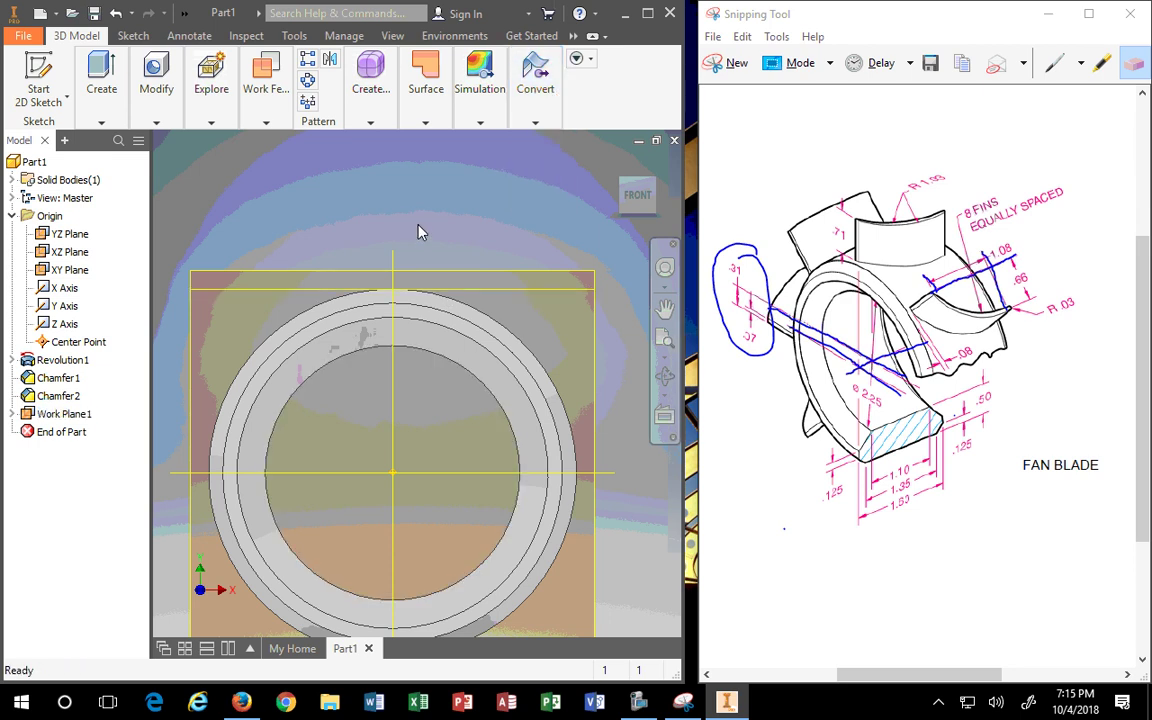
{"action": "left_click", "coordinate": [653, 184]}
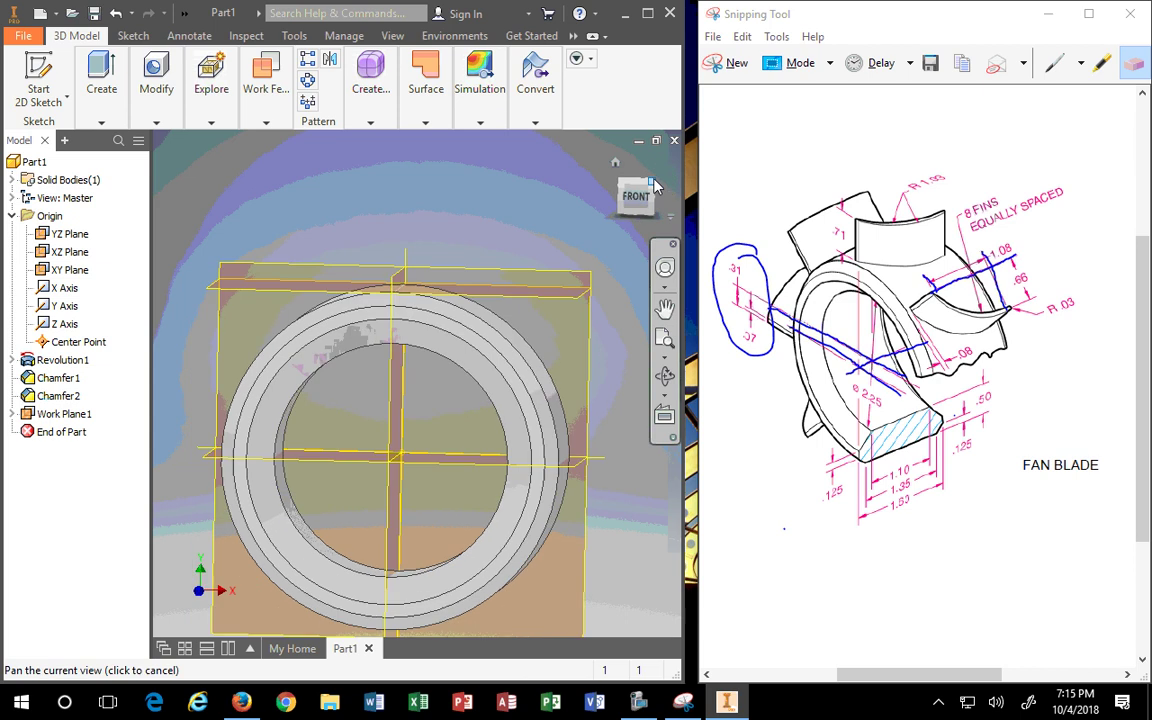
Try to offset a plane from the tangent work plane, shifting its outline off the ring, and check its height from the front.
{"action": "left_click", "coordinate": [265, 90]}
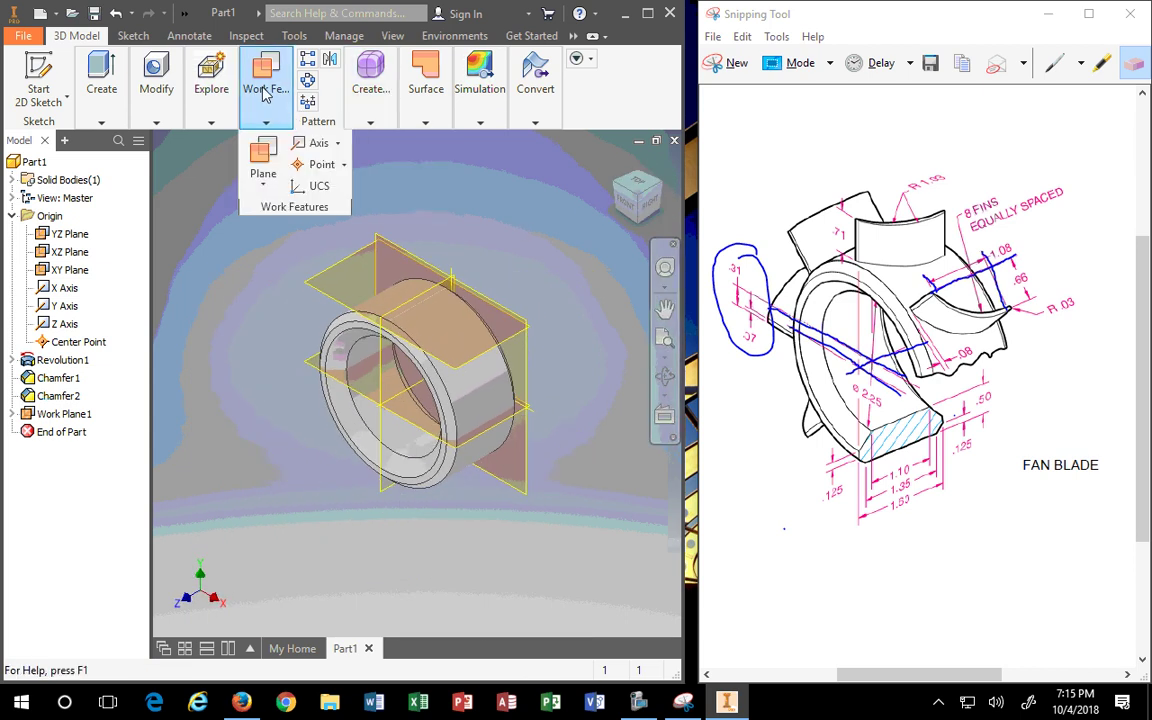
{"action": "left_click", "coordinate": [263, 160]}
{"action": "left_click_drag", "start_coordinate": [320, 285], "coordinate": [343, 212]}
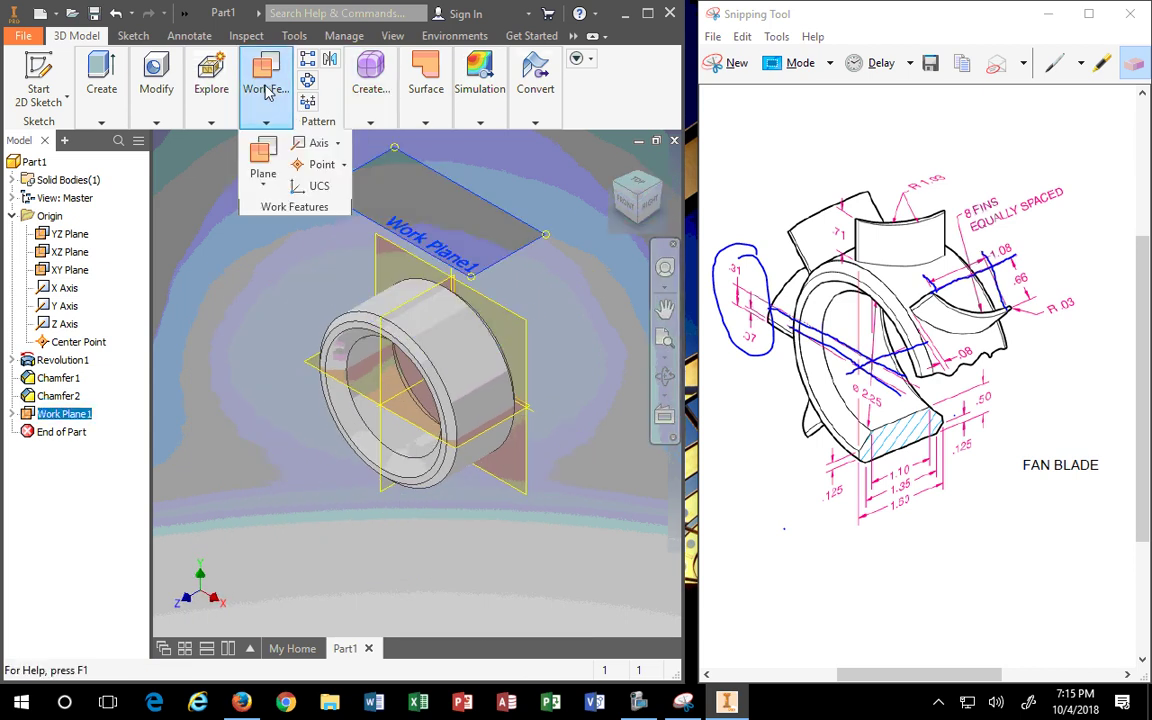
{"action": "left_click", "coordinate": [627, 207]}
{"action": "left_click", "coordinate": [372, 309]}
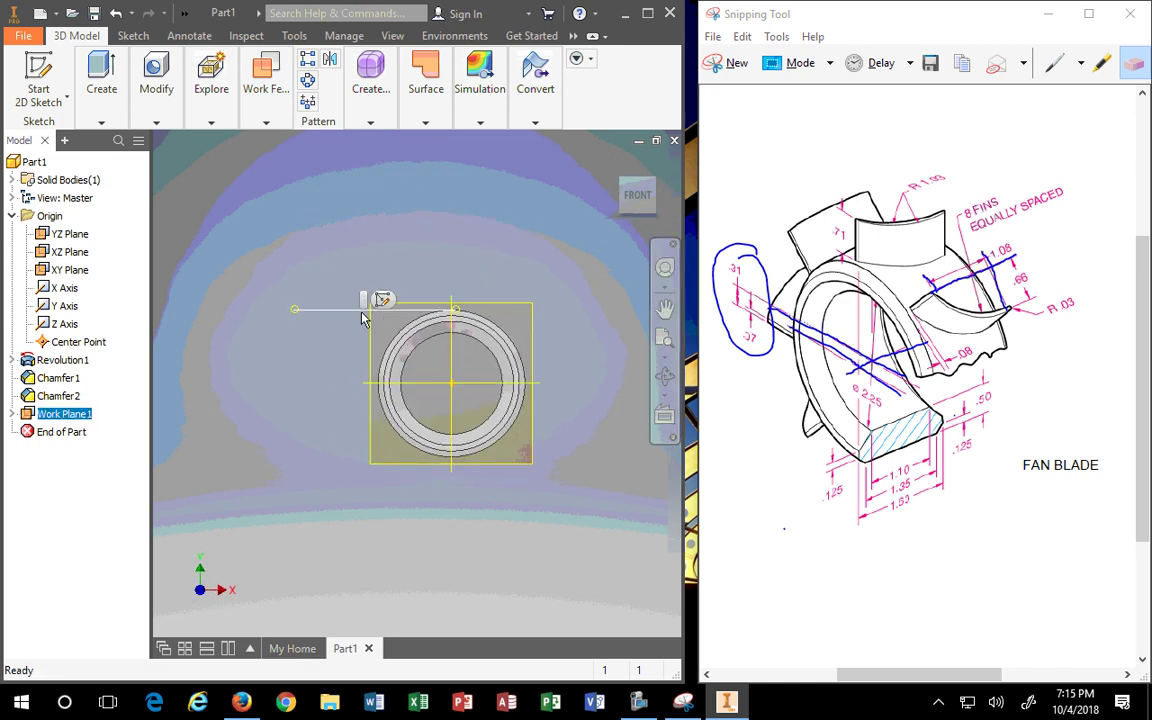
{"action": "key", "text": "F2"}
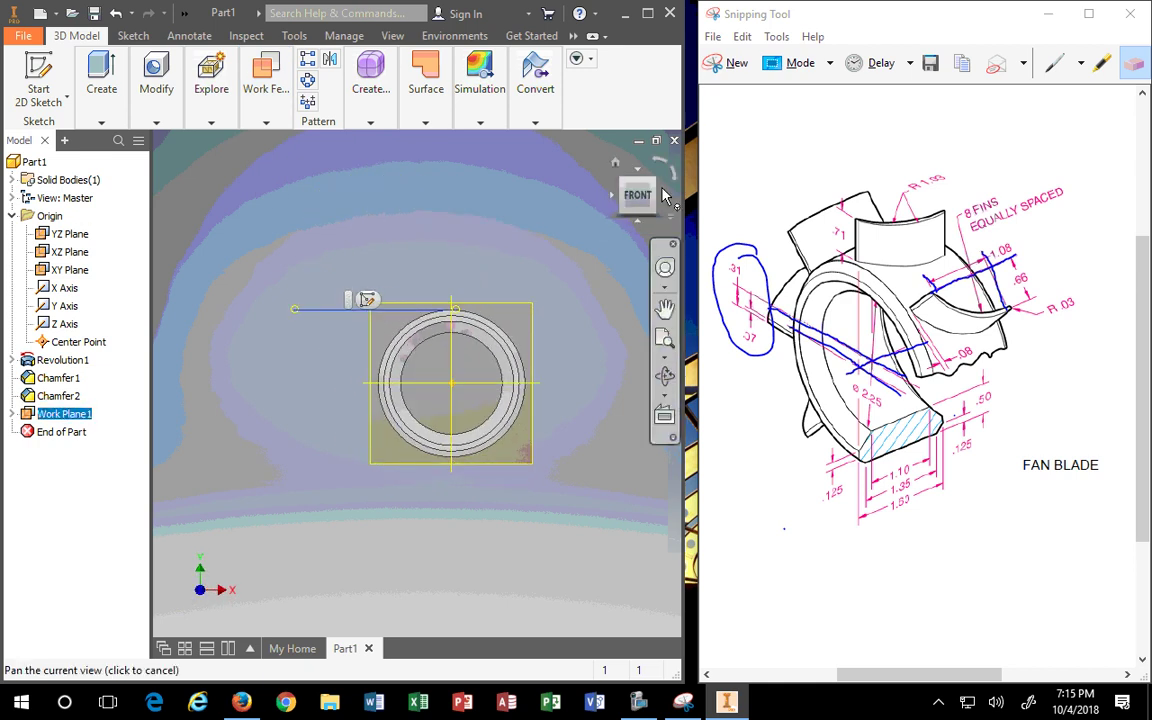
{"action": "left_click", "coordinate": [616, 166]}
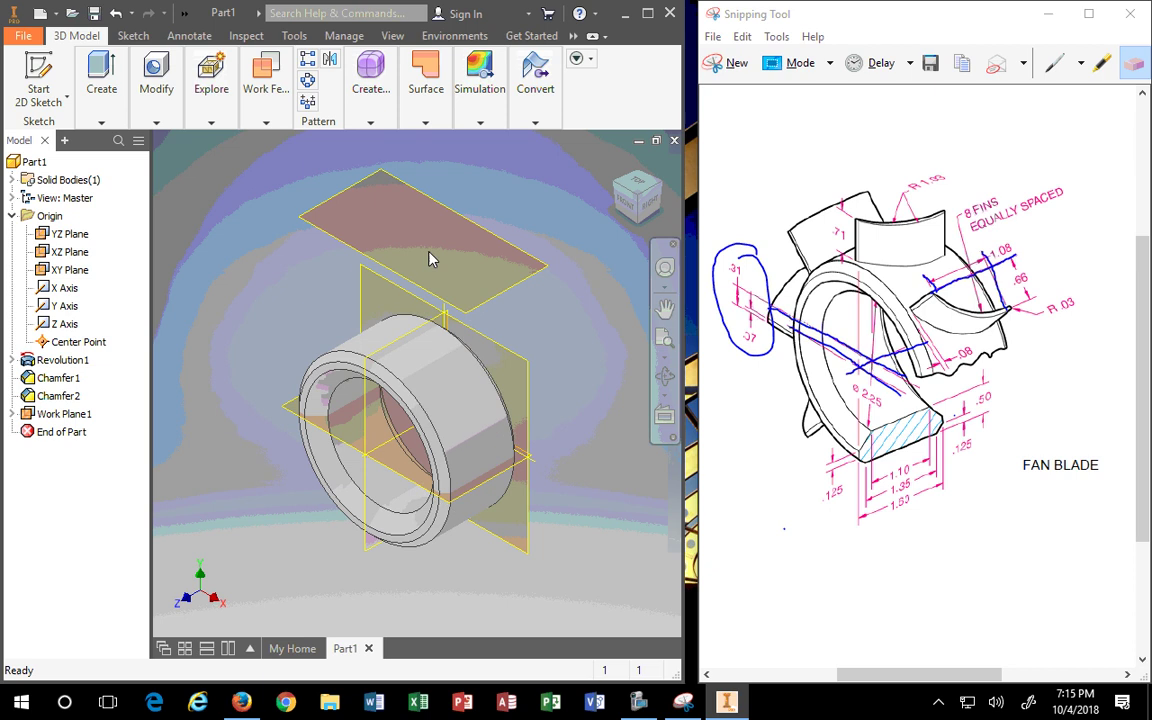
Shift the tangent work plane's outline again, compare it with the ring from the front, and place it back over the ring's top.
{"action": "left_click_drag", "start_coordinate": [350, 252], "coordinate": [288, 192]}
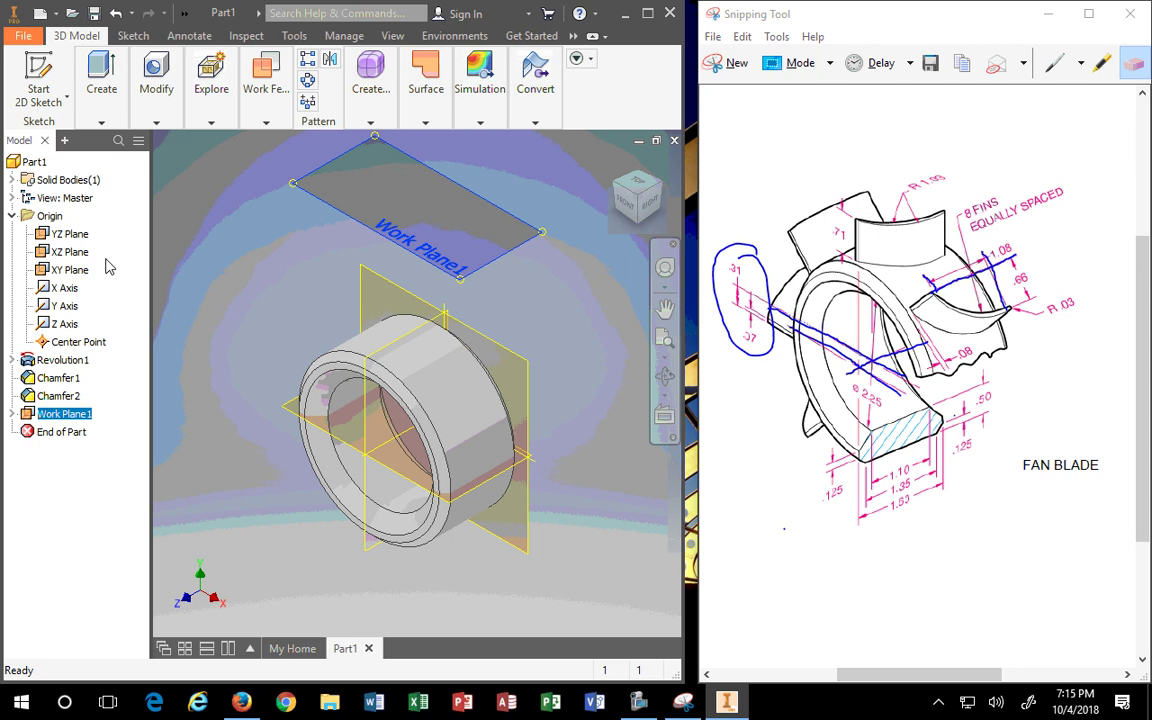
{"action": "left_click", "coordinate": [580, 191]}
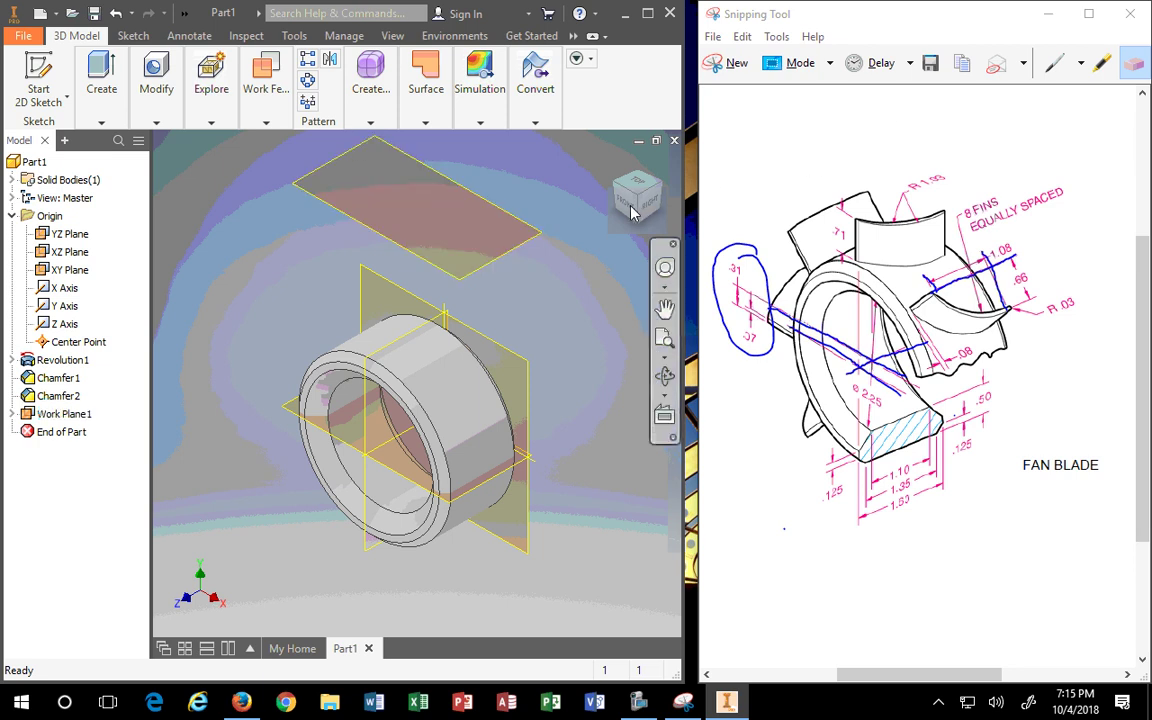
{"action": "left_click", "coordinate": [629, 205]}
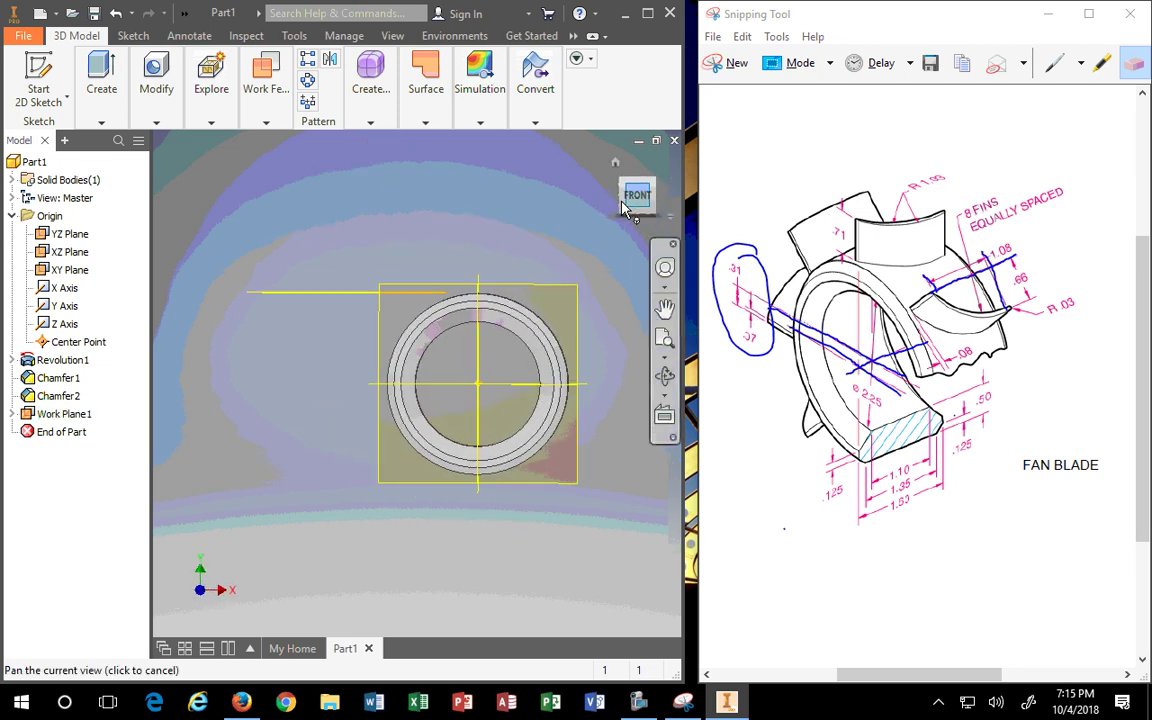
{"action": "left_click", "coordinate": [615, 161]}
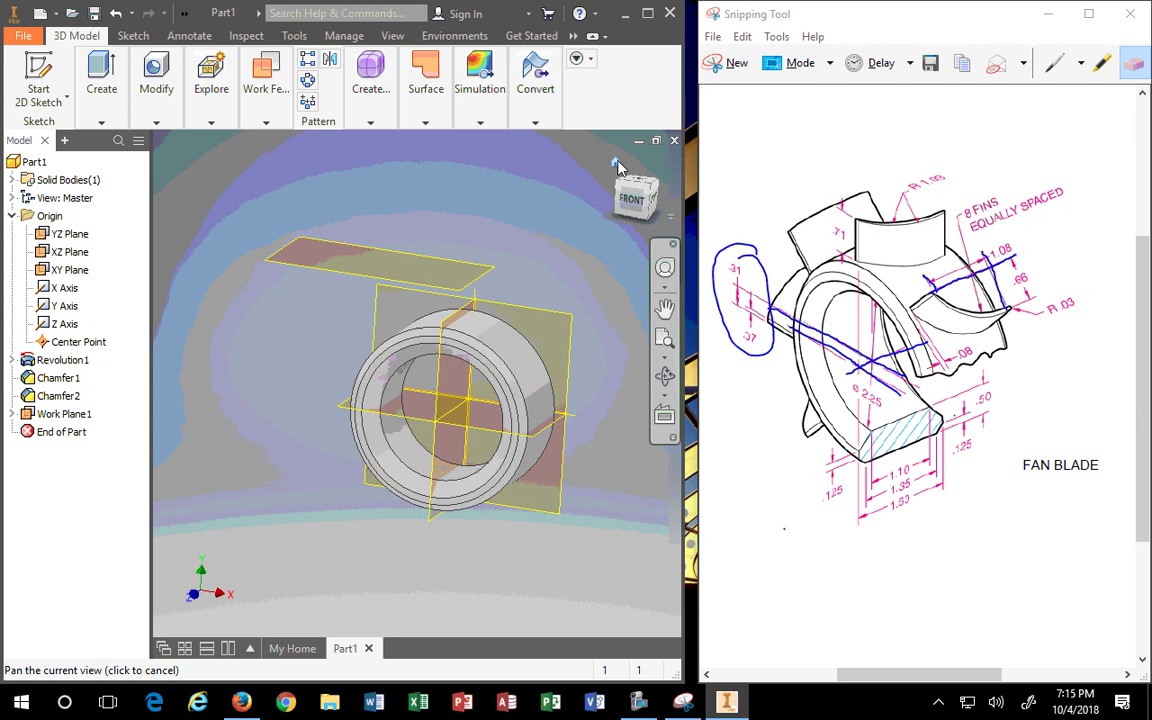
{"action": "left_click", "coordinate": [393, 235]}
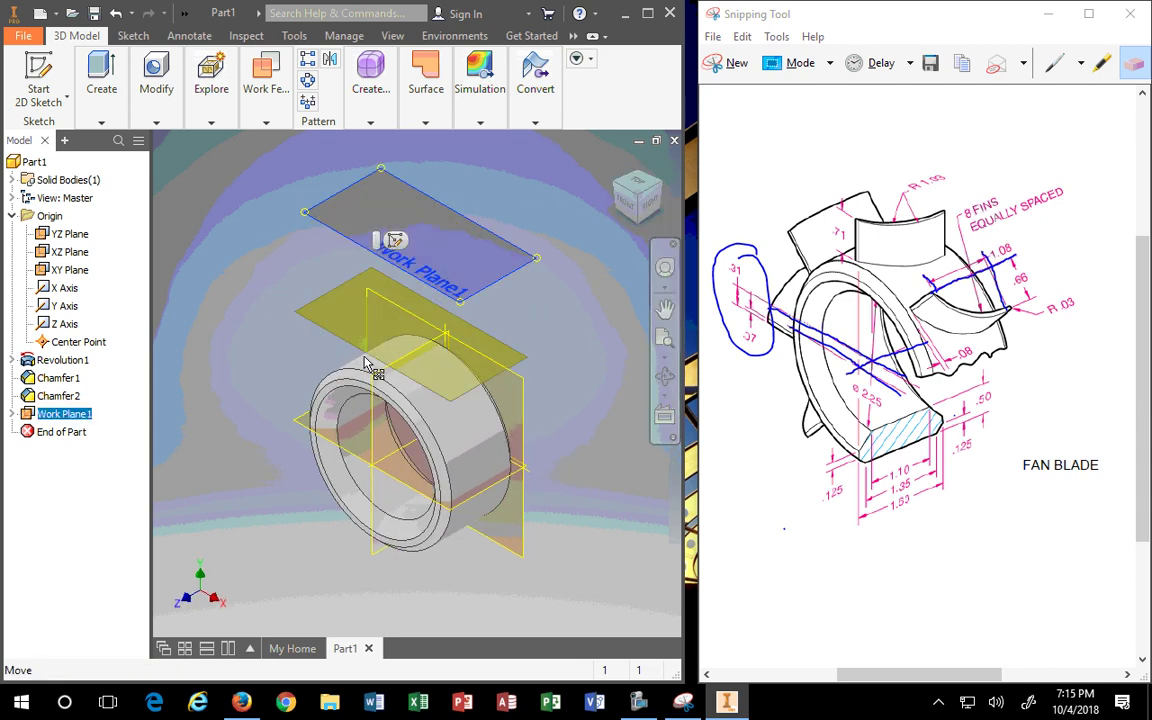
{"action": "key", "text": "Escape"}
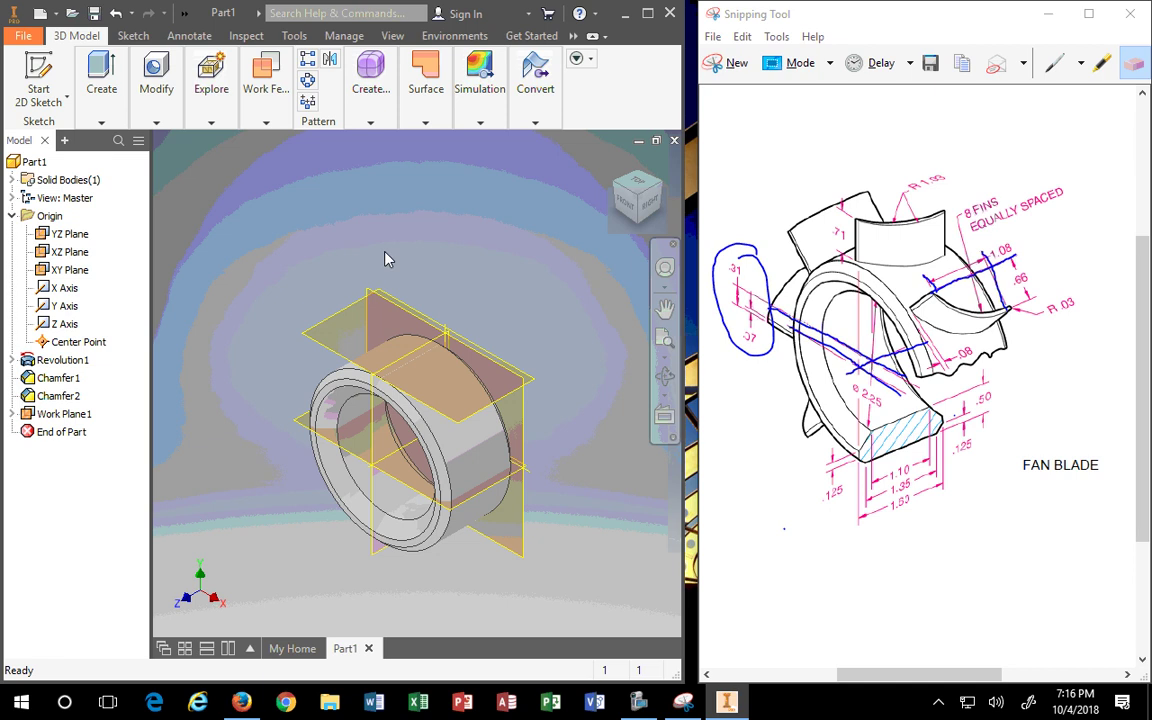
Create a work plane offset 0.71 in above the tangent work plane, and check it from the front.
{"action": "left_click", "coordinate": [250, 121]}
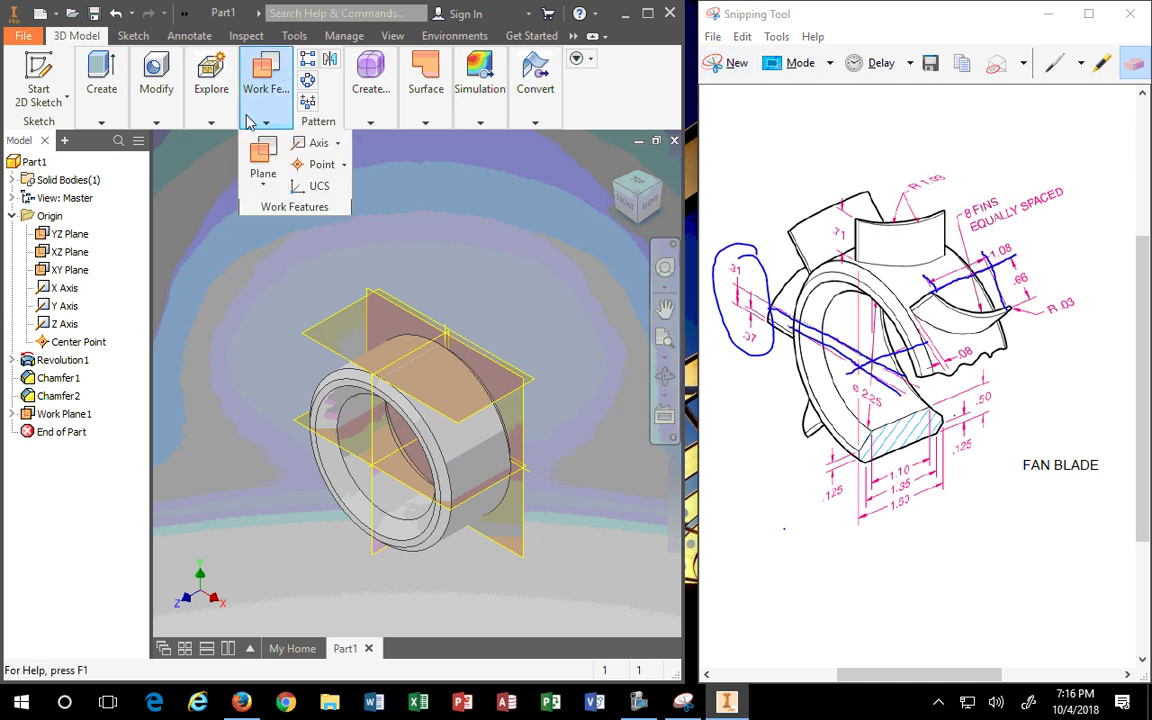
{"action": "left_click", "coordinate": [260, 153]}
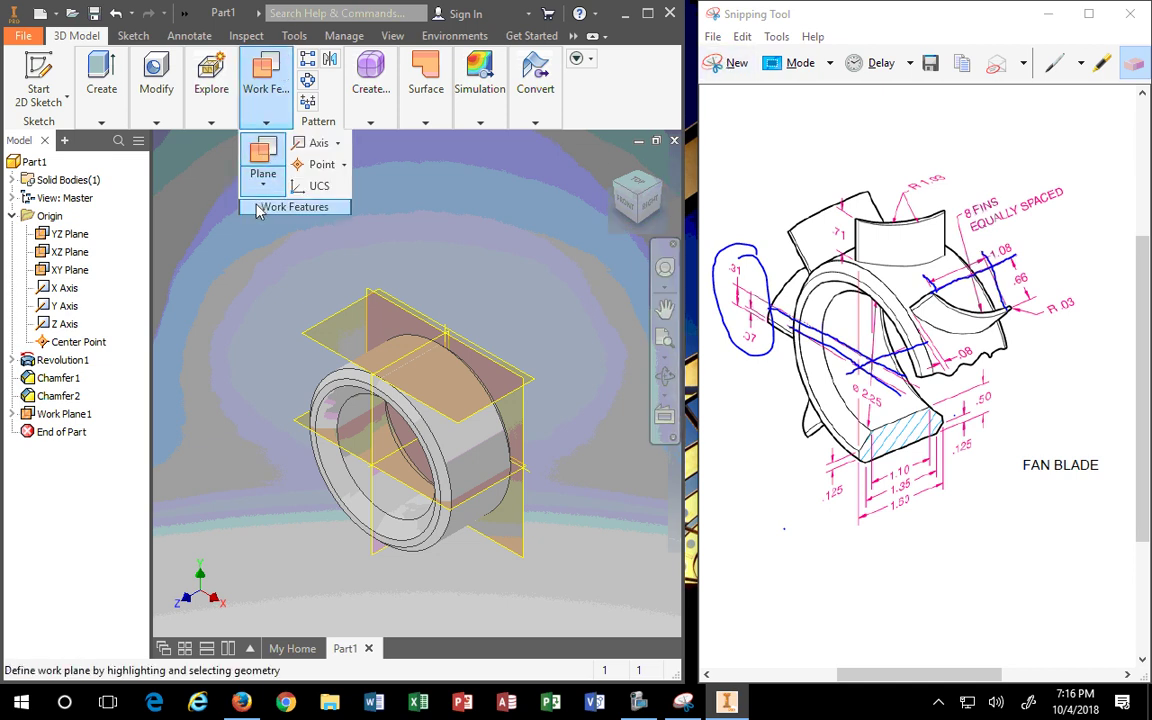
{"action": "left_click", "coordinate": [338, 362]}
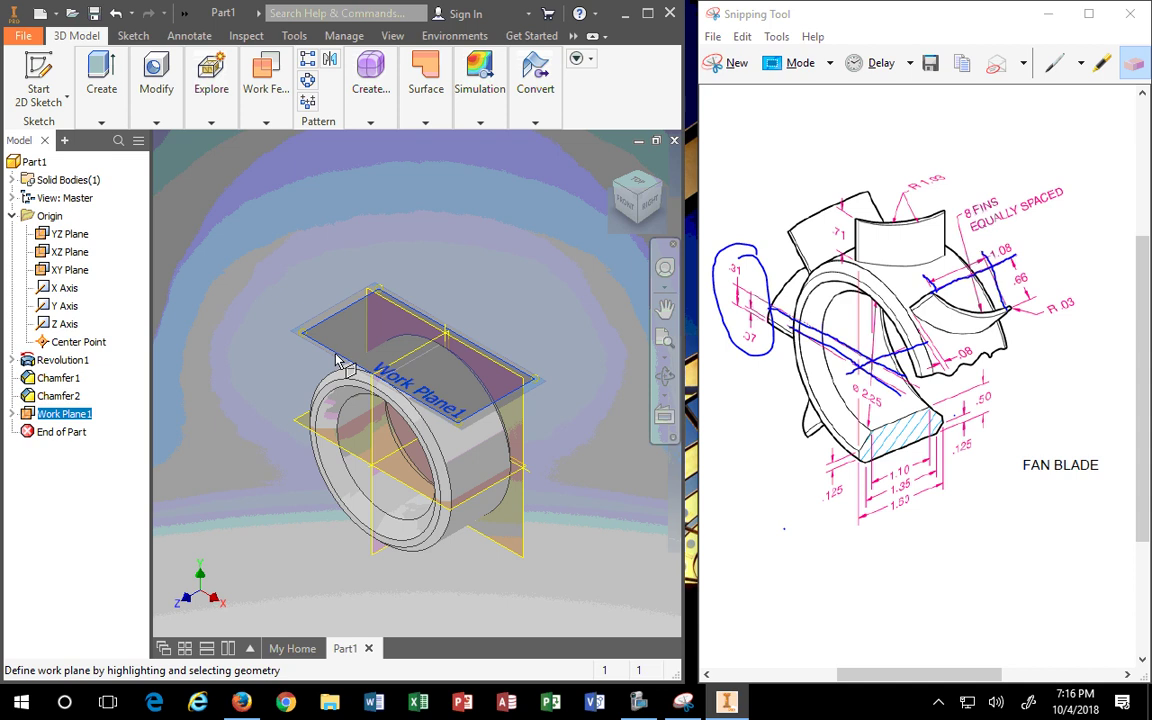
{"action": "left_click_drag", "start_coordinate": [338, 362], "coordinate": [408, 237]}
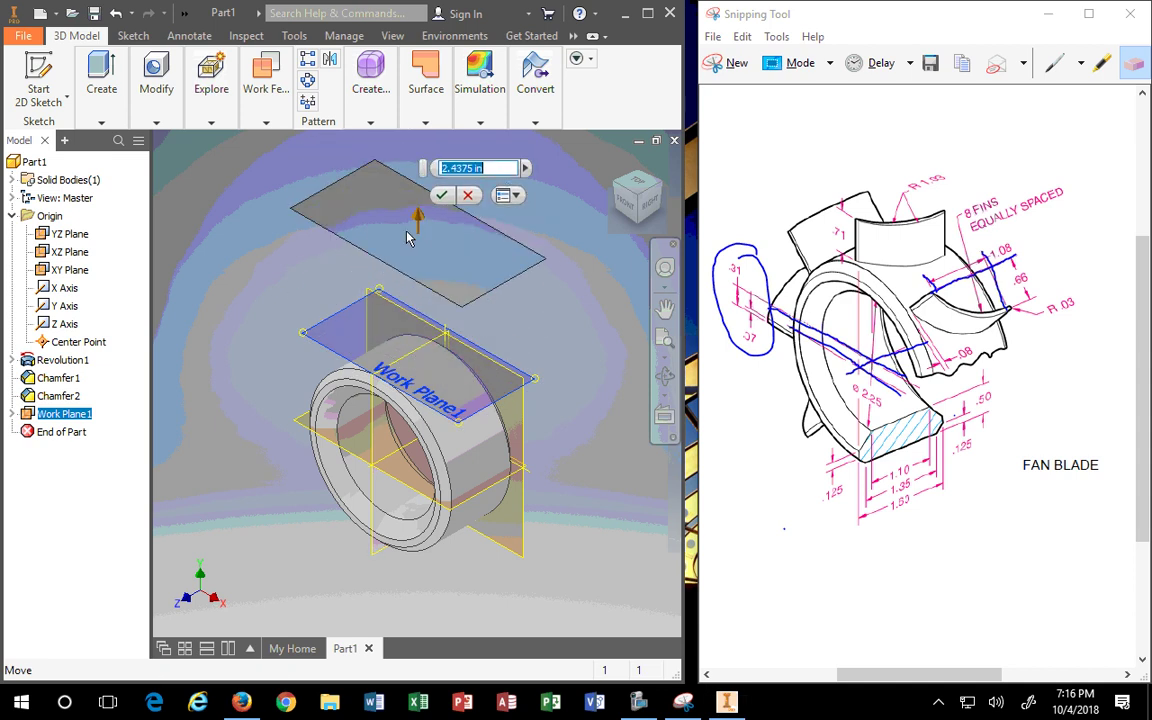
{"action": "mouse_move", "coordinate": [408, 237]}
{"action": "left_mouse_down"}
{"action": "mouse_move", "coordinate": [416, 228]}
{"action": "mouse_move", "coordinate": [412, 248]}
{"action": "mouse_move", "coordinate": [418, 235]}
{"action": "left_mouse_up"}
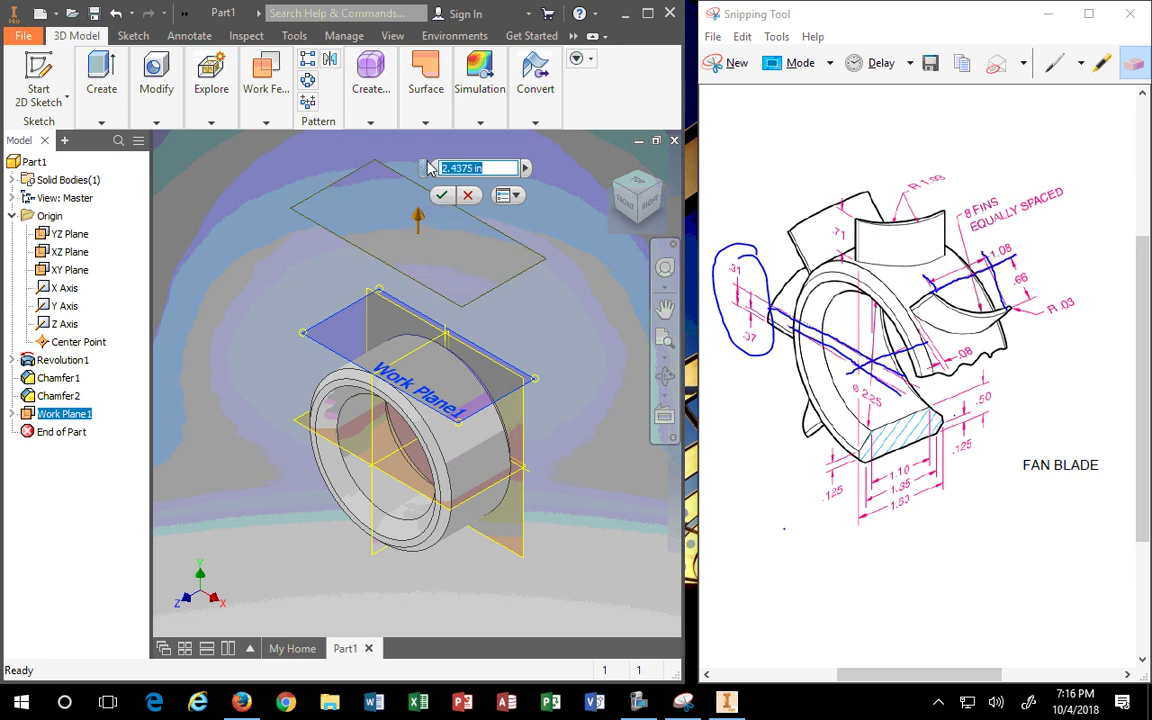
{"action": "type", "text": ".75"}
{"action": "key", "text": "Return"}
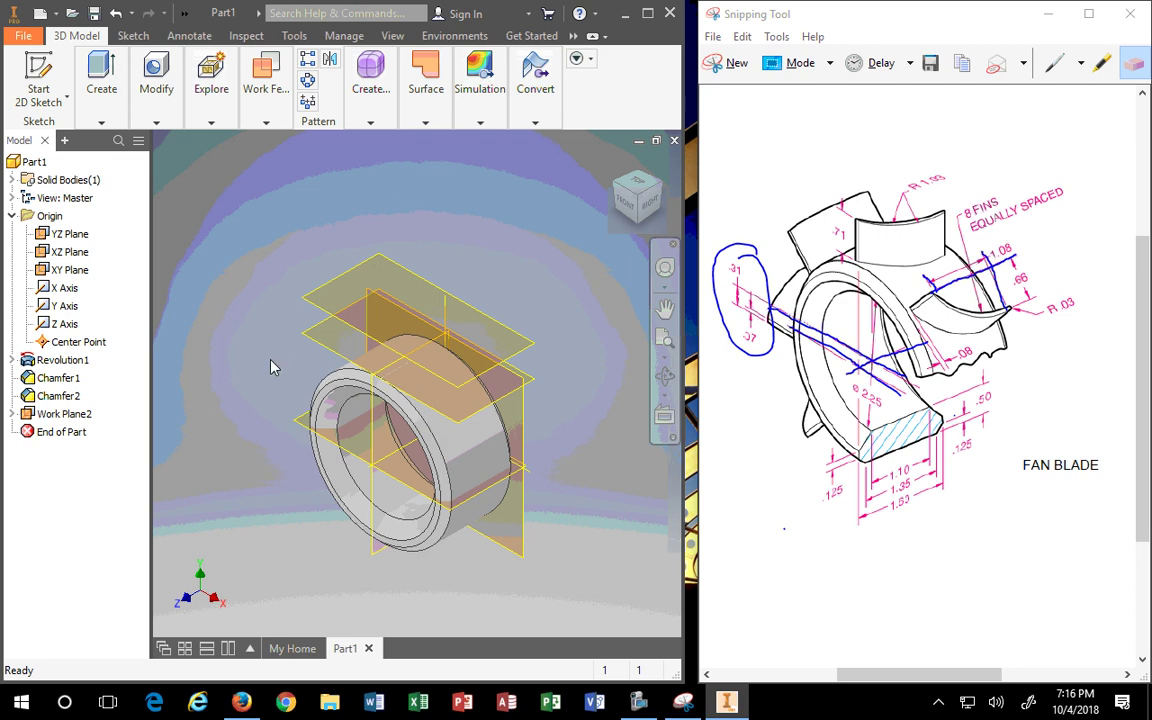
{"action": "left_click", "coordinate": [333, 290]}
{"action": "left_click", "coordinate": [295, 321]}
{"action": "left_click", "coordinate": [627, 207]}
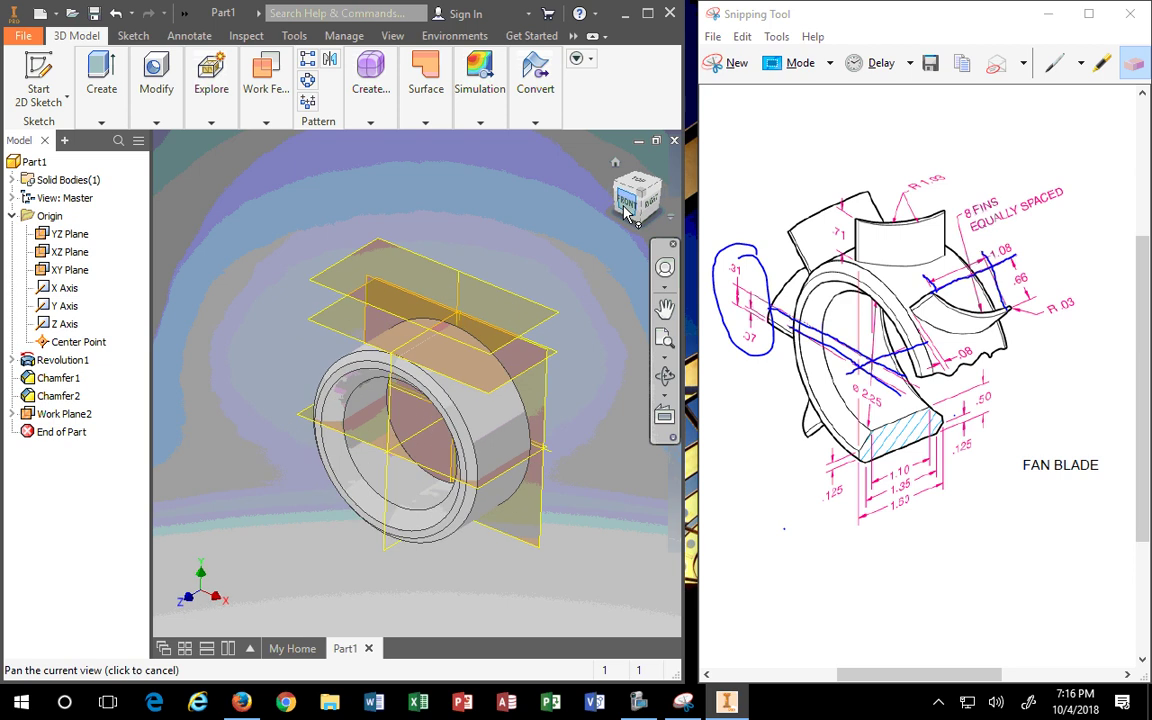
Check the work planes from the front and hide the lower plane that is tangent to the ring.
{"action": "left_click", "coordinate": [488, 221]}
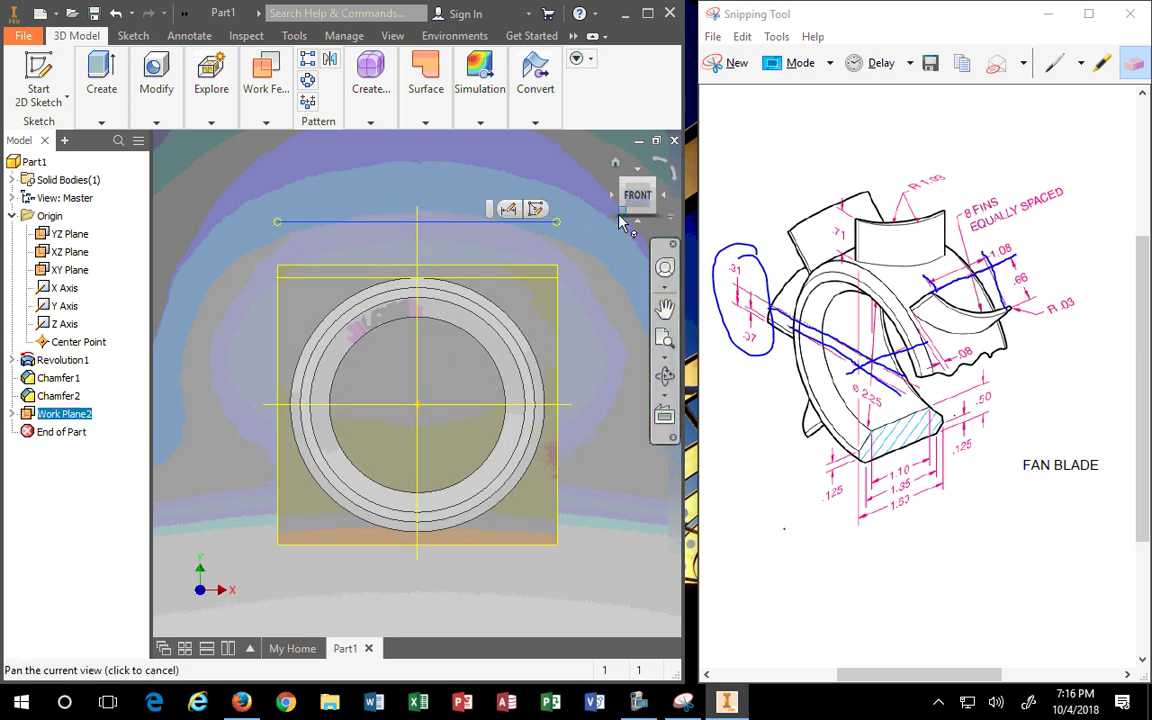
{"action": "left_click", "coordinate": [577, 250]}
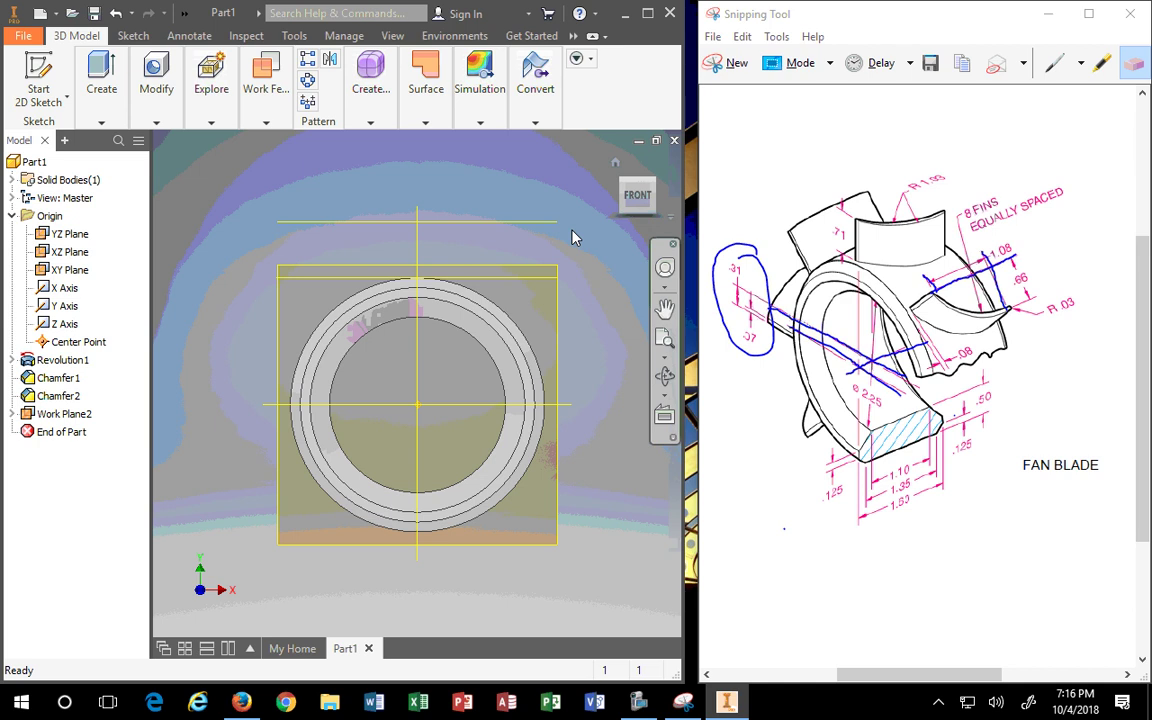
{"action": "left_click", "coordinate": [615, 162]}
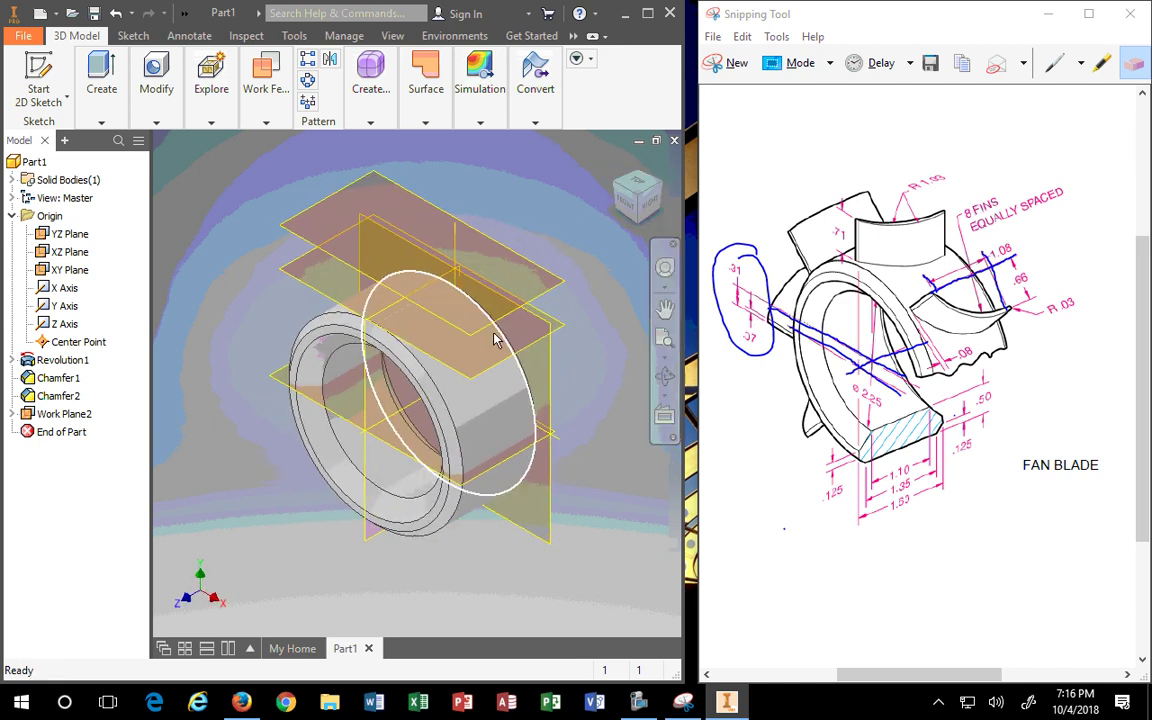
{"action": "left_click", "coordinate": [305, 288]}
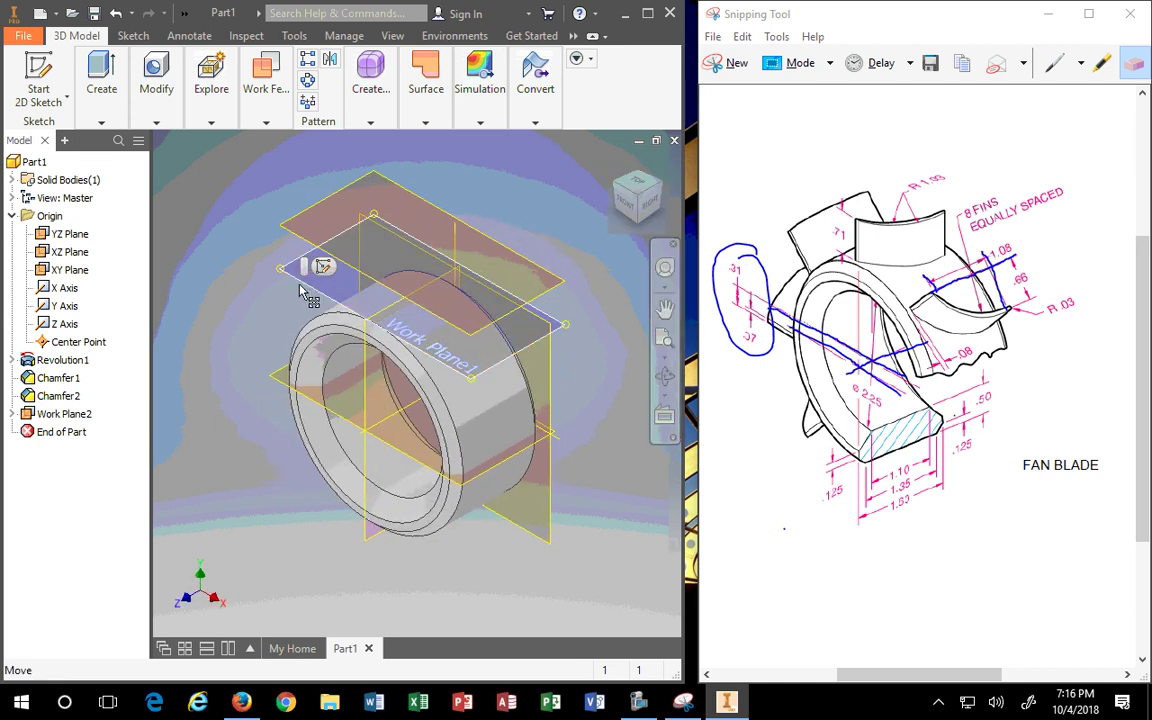
{"action": "left_click", "coordinate": [50, 414]}
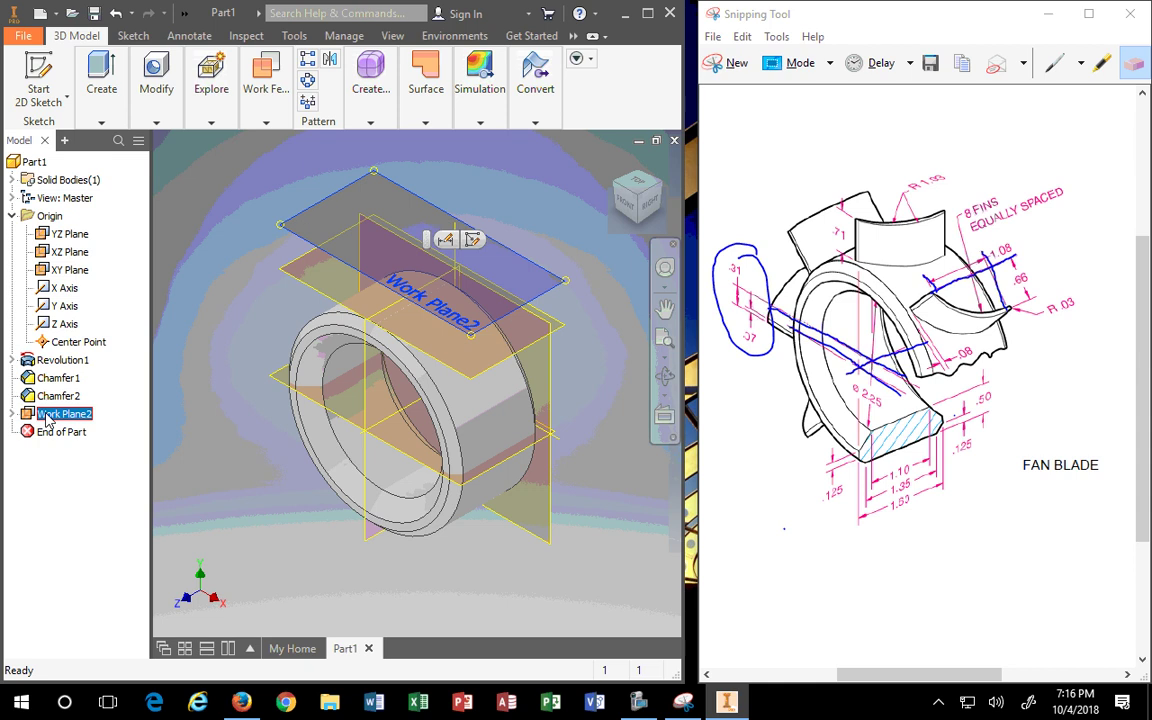
{"action": "left_click", "coordinate": [14, 415]}
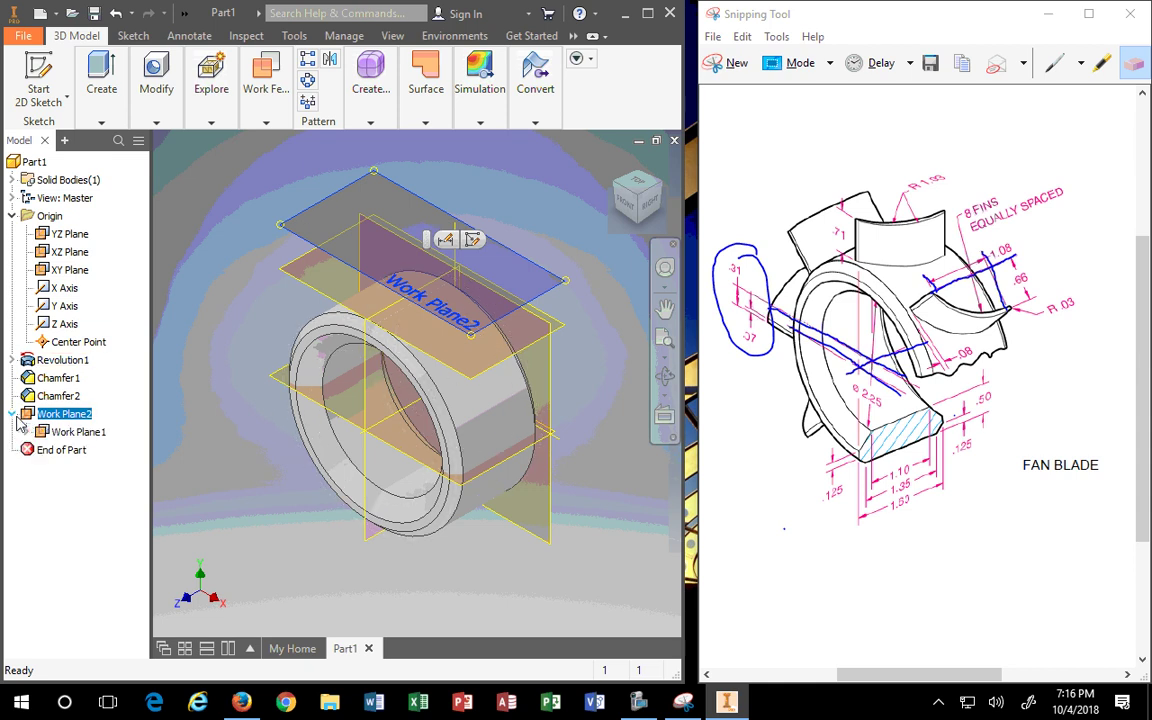
{"action": "left_click", "coordinate": [72, 432]}
{"action": "right_click", "coordinate": [68, 440]}
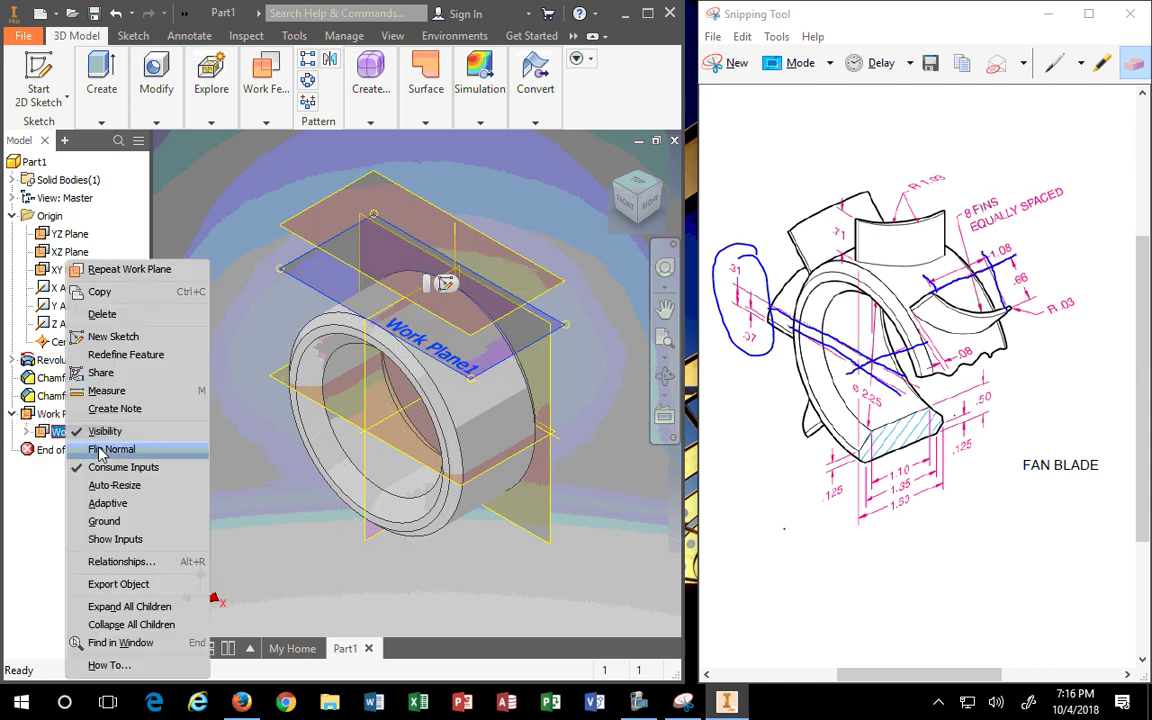
{"action": "left_click", "coordinate": [90, 390]}
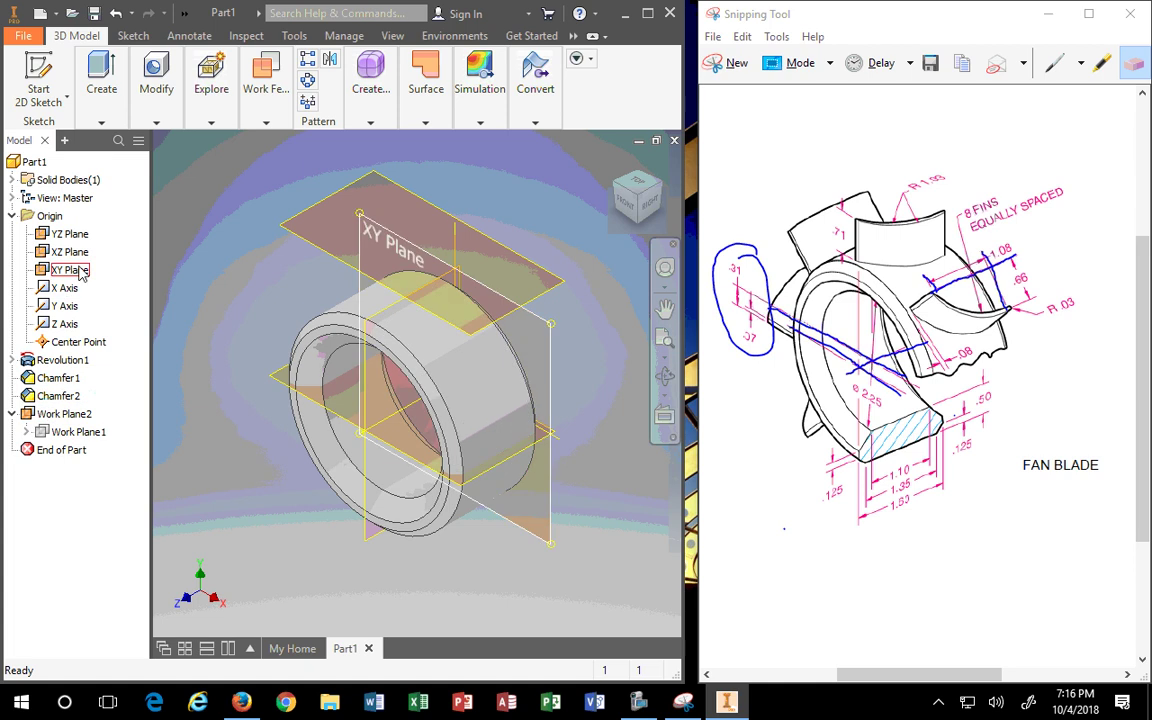
Hide all the origin planes, axes and the center point together.
{"action": "left_click", "coordinate": [70, 234]}
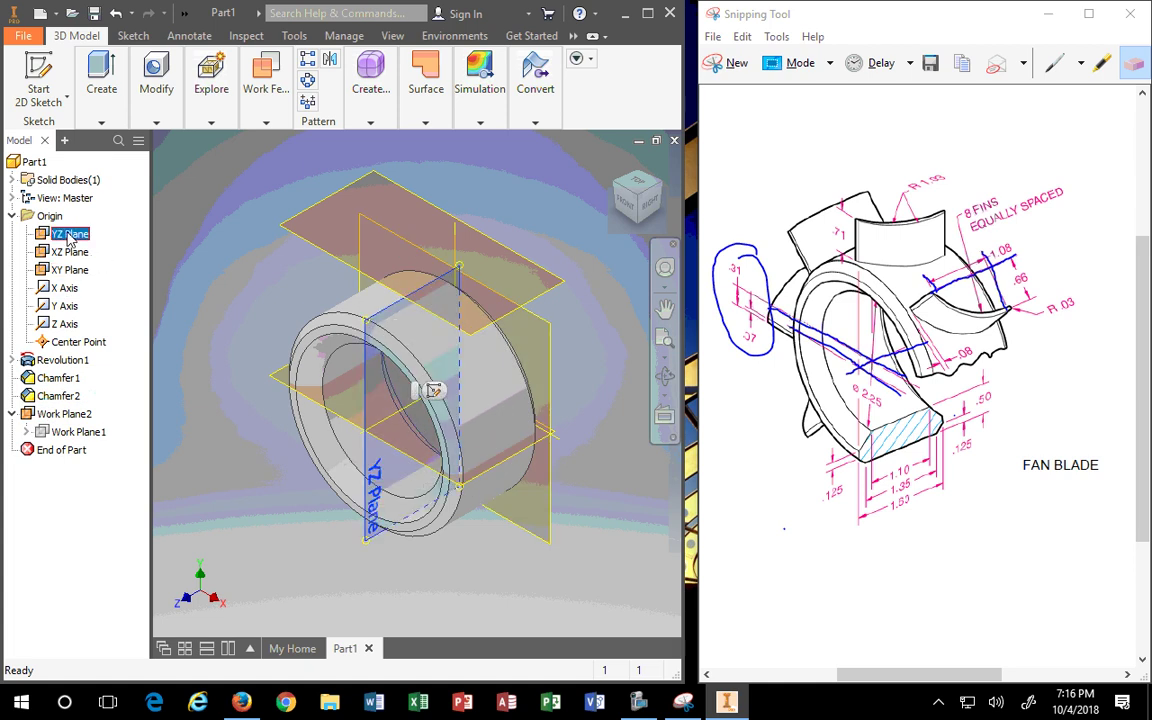
{"action": "left_click", "coordinate": [70, 342], "text": "shift"}
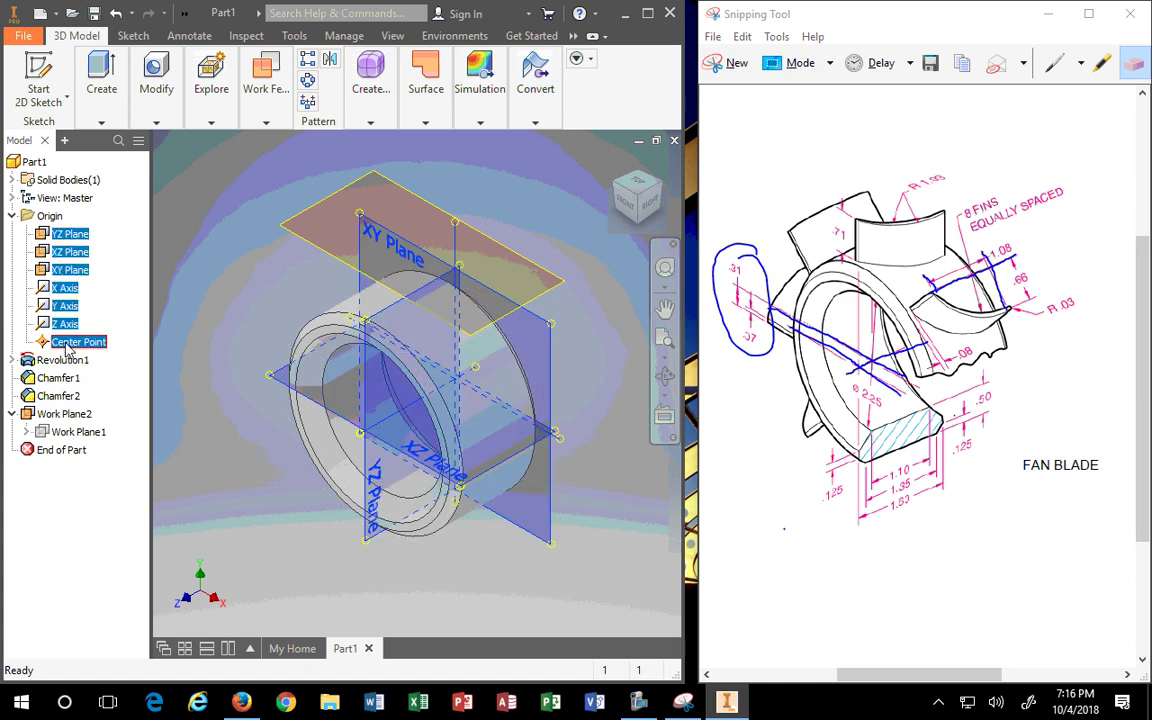
{"action": "right_click", "coordinate": [68, 344]}
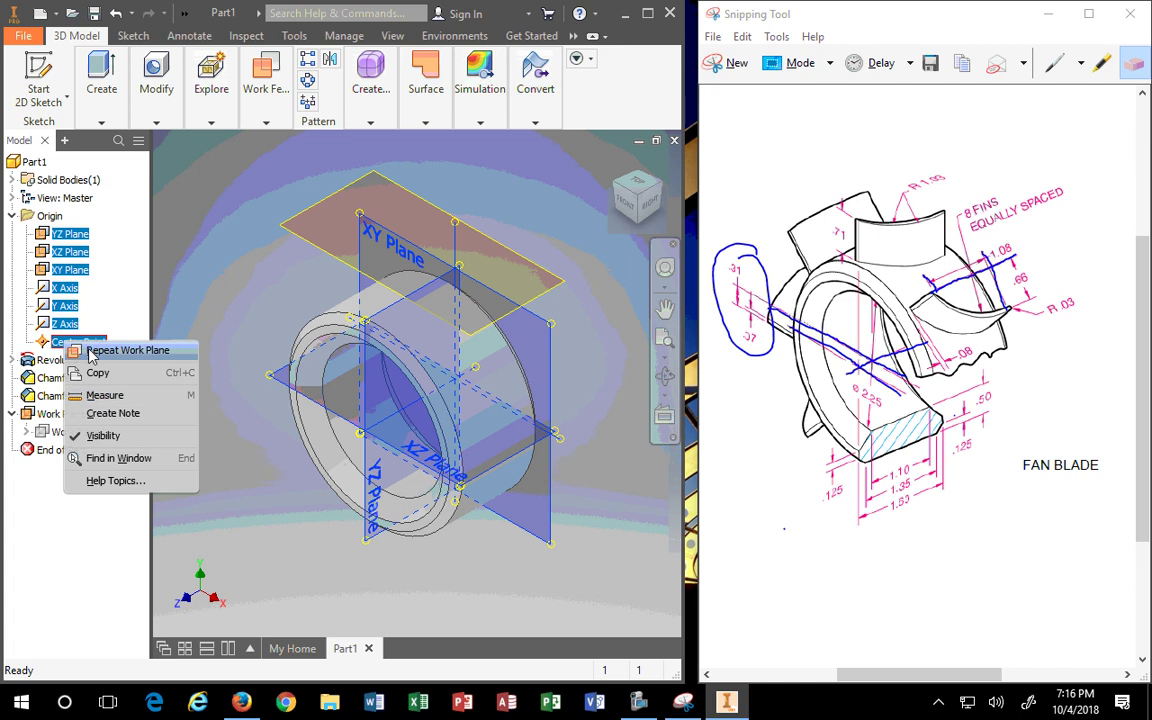
{"action": "left_click", "coordinate": [103, 435]}
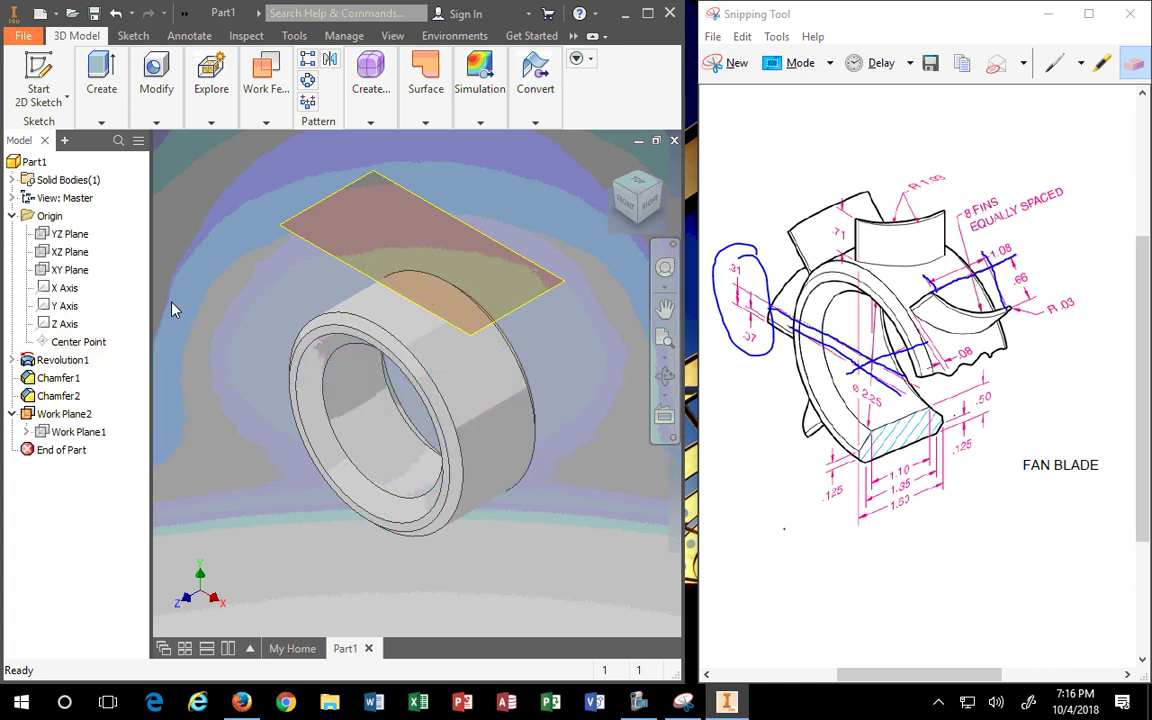
Start a new sketch on the work plane offset above the ring.
{"action": "left_click", "coordinate": [308, 212]}
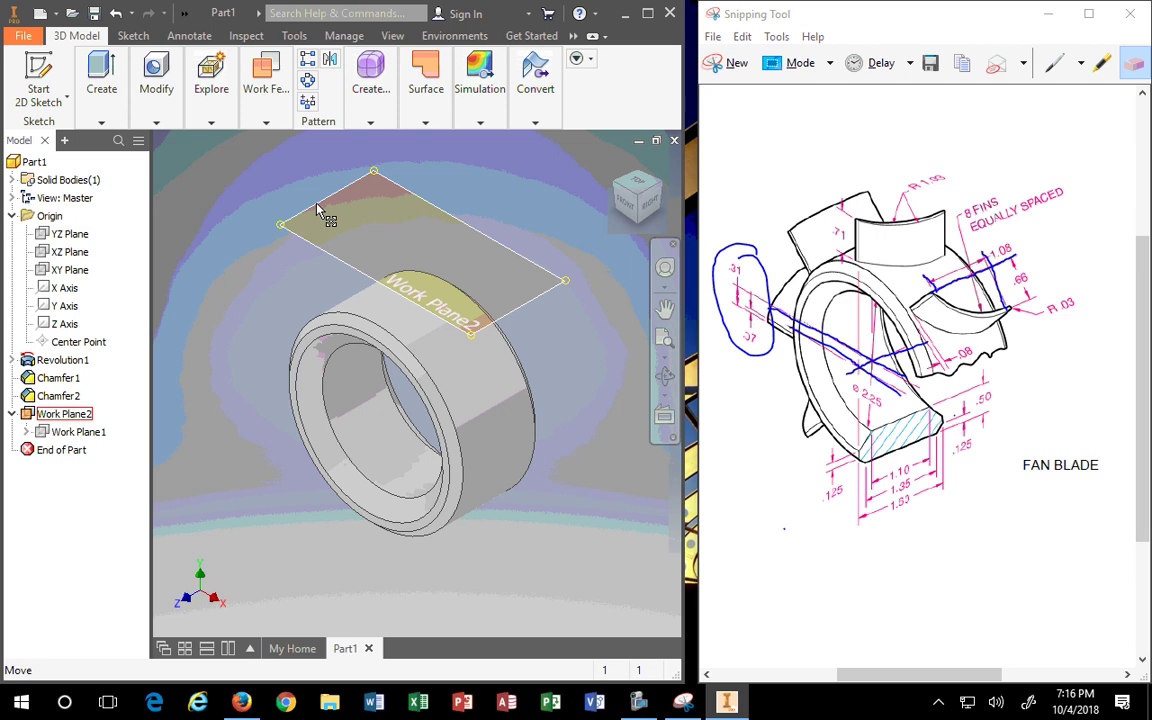
{"action": "left_click", "coordinate": [318, 210]}
{"action": "key", "text": "s"}
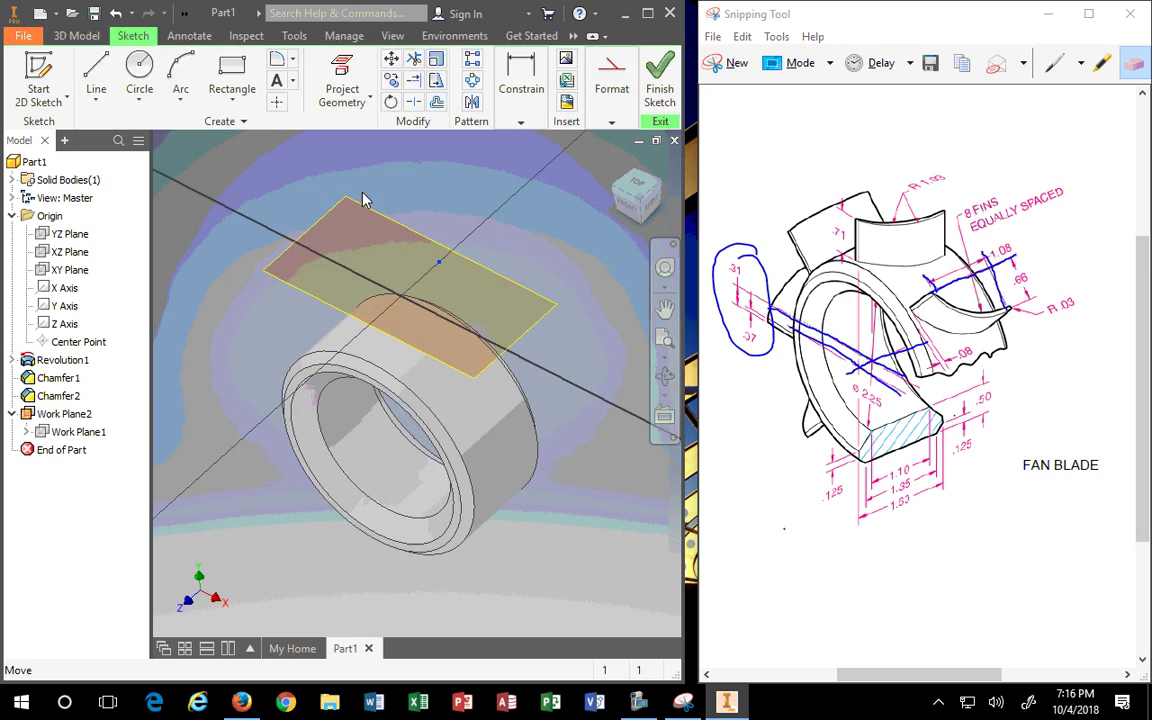
{"action": "scroll", "coordinate": [433, 498], "scroll_direction": "up", "scroll_amount": 3}
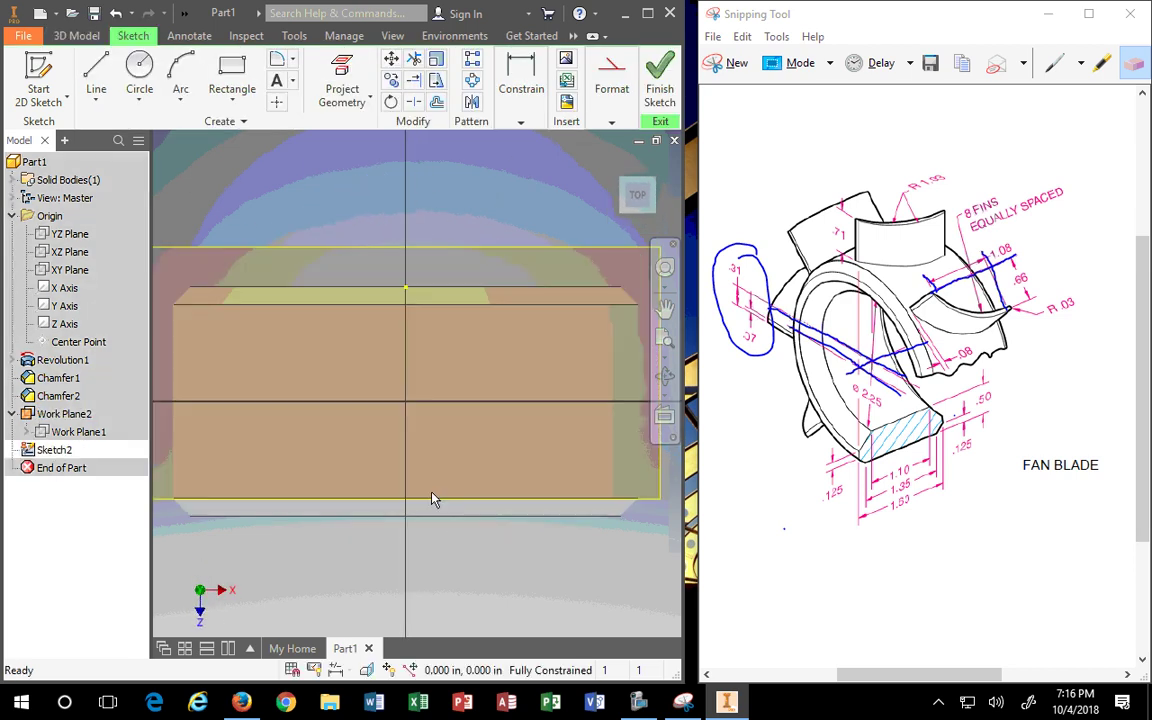
{"action": "scroll", "coordinate": [433, 498], "scroll_direction": "down", "scroll_amount": 2}
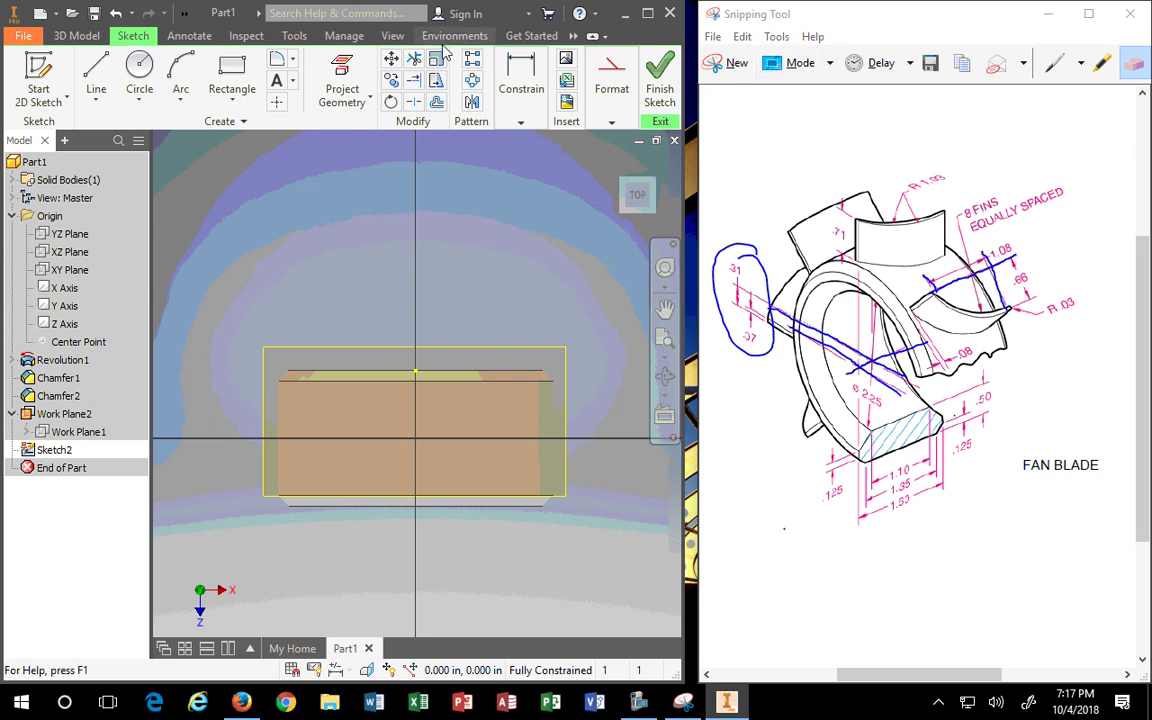
In Snipping Tool, draw the curved fin profile in red above the drawing and circle the fin's edge and the R.03 note.
{"action": "left_click", "coordinate": [1055, 63]}
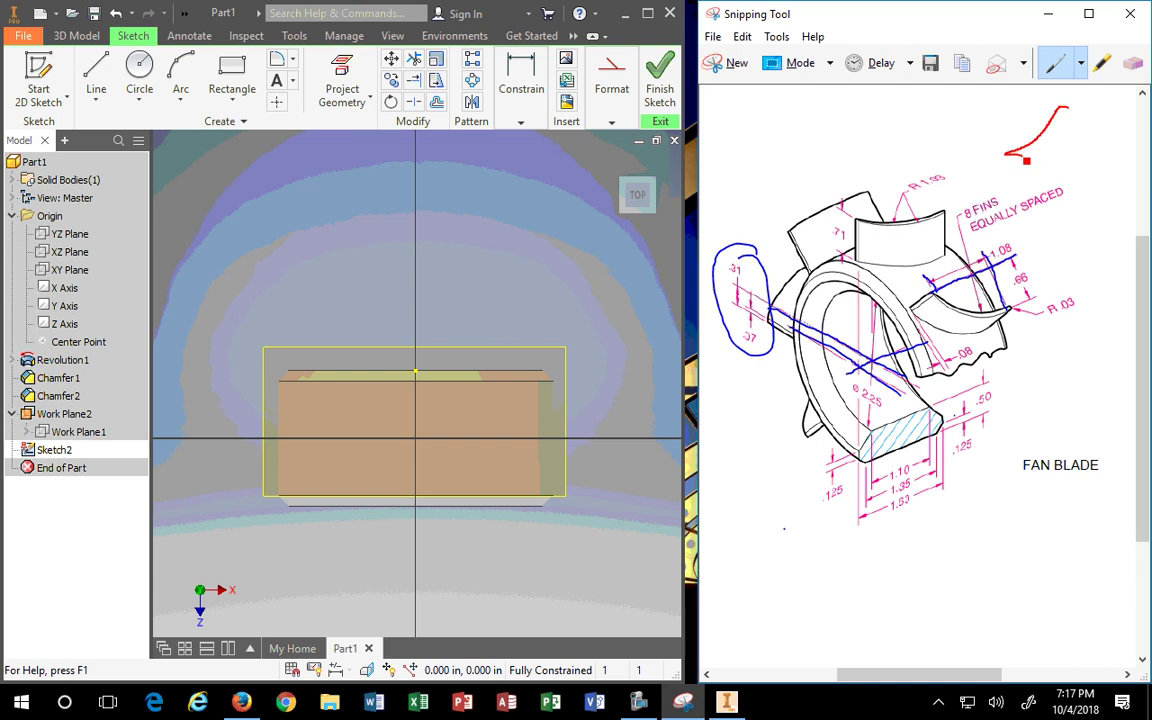
{"action": "left_click_drag", "start_coordinate": [1026, 160], "coordinate": [1022, 156]}
{"action": "mouse_move", "coordinate": [766, 313]}
{"action": "left_mouse_down"}
{"action": "mouse_move", "coordinate": [759, 336]}
{"action": "mouse_move", "coordinate": [778, 350]}
{"action": "mouse_move", "coordinate": [770, 312]}
{"action": "left_mouse_up"}
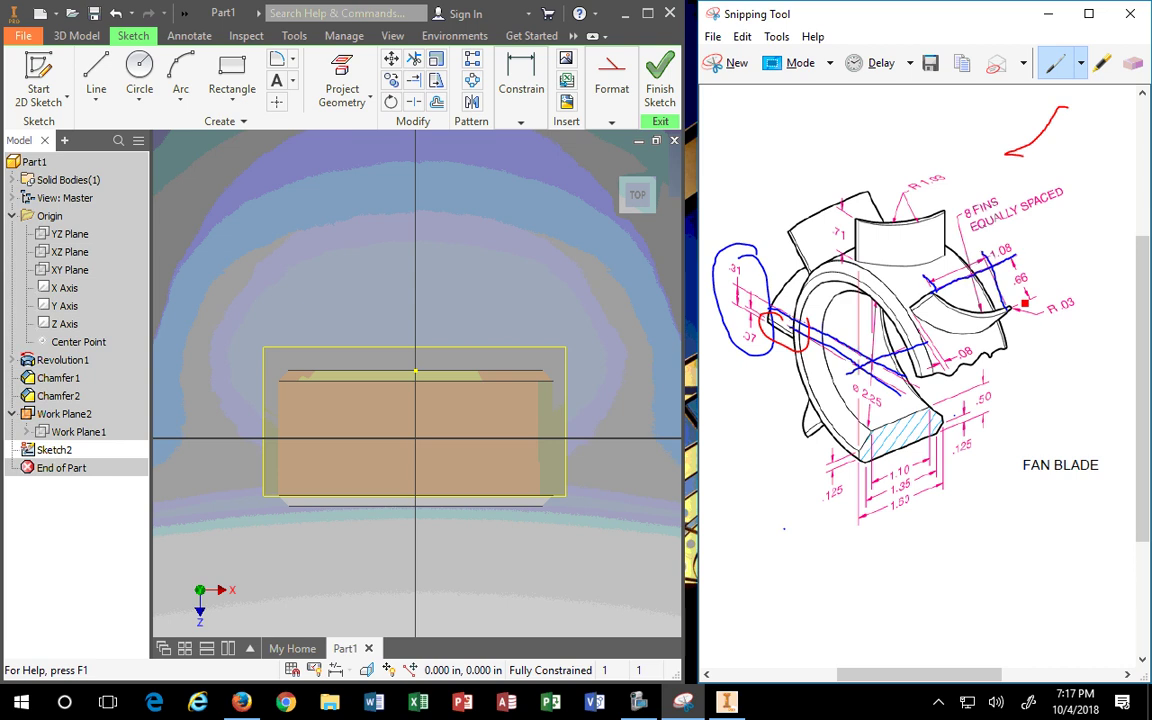
{"action": "mouse_move", "coordinate": [1025, 302]}
{"action": "left_mouse_down"}
{"action": "mouse_move", "coordinate": [1020, 338]}
{"action": "mouse_move", "coordinate": [1081, 336]}
{"action": "mouse_move", "coordinate": [1086, 291]}
{"action": "mouse_move", "coordinate": [1020, 292]}
{"action": "left_mouse_up"}
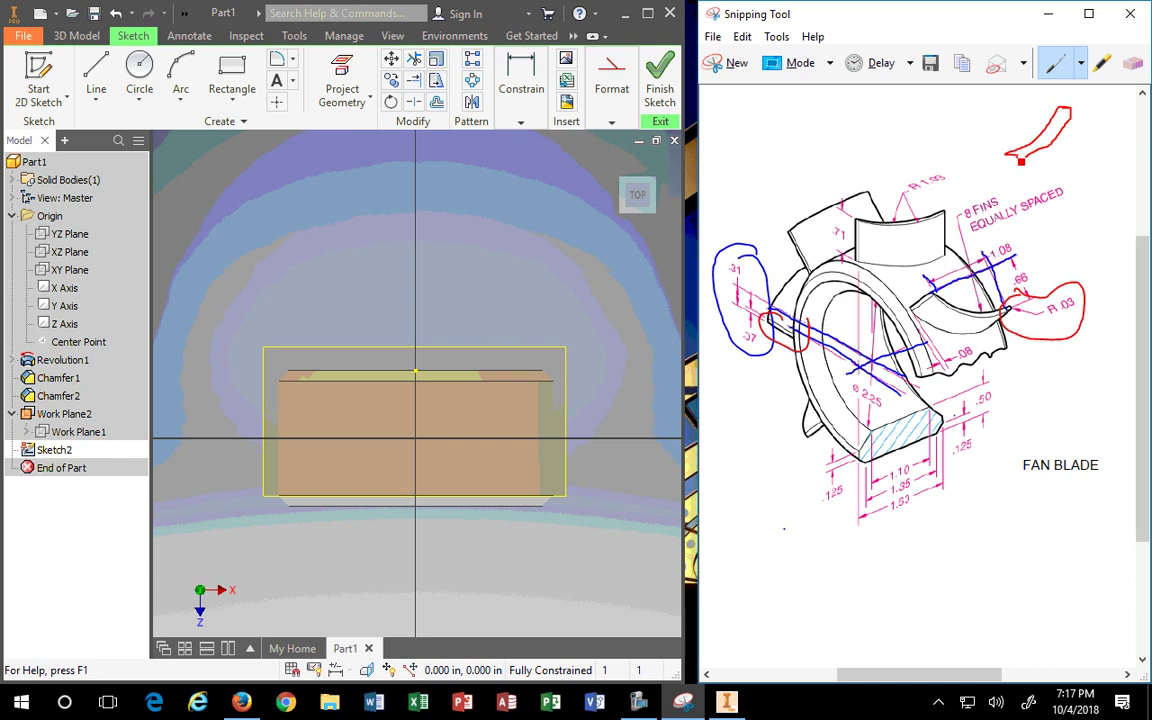
Add blue reference lines around the red fin profile and link them to the circled 1.08 and .66 dimensions.
{"action": "left_click", "coordinate": [1080, 63]}
{"action": "left_click", "coordinate": [1067, 112]}
{"action": "left_click_drag", "start_coordinate": [1007, 113], "coordinate": [1046, 119]}
{"action": "mouse_move", "coordinate": [1016, 160]}
{"action": "left_mouse_down"}
{"action": "mouse_move", "coordinate": [1022, 115]}
{"action": "mouse_move", "coordinate": [981, 150]}
{"action": "mouse_move", "coordinate": [984, 235]}
{"action": "left_mouse_up"}
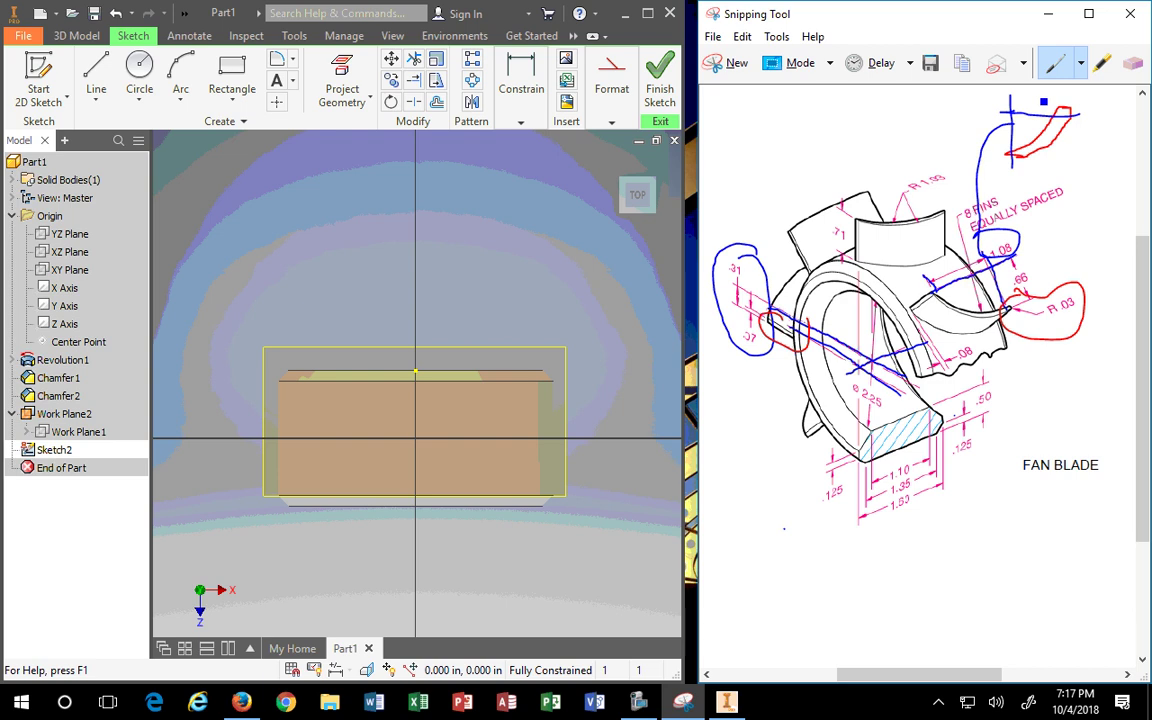
{"action": "mouse_move", "coordinate": [1040, 120]}
{"action": "left_mouse_down"}
{"action": "mouse_move", "coordinate": [1077, 216]}
{"action": "mouse_move", "coordinate": [1018, 272]}
{"action": "mouse_move", "coordinate": [1015, 297]}
{"action": "mouse_move", "coordinate": [1049, 268]}
{"action": "left_mouse_up"}
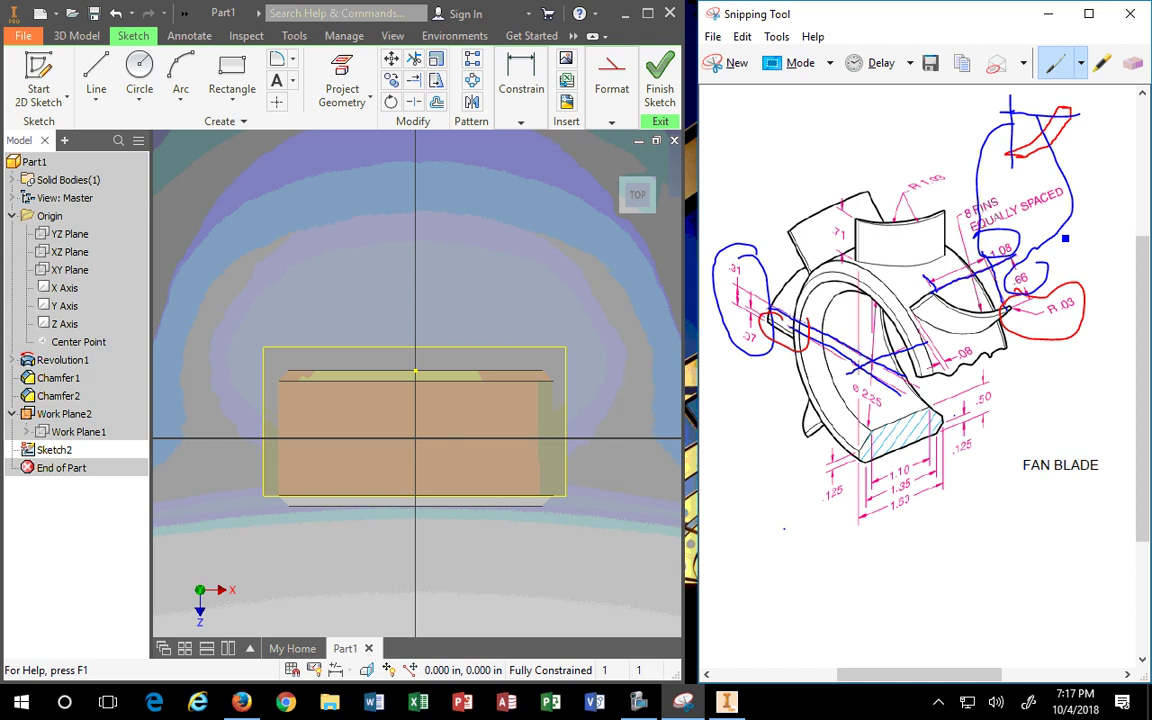
Erase the red and blue pen marks from the fan blade drawing, including the older ones around the .31 and .07 dimensions.
{"action": "left_click", "coordinate": [1130, 66]}
{"action": "mouse_move", "coordinate": [1058, 150]}
{"action": "left_mouse_down"}
{"action": "mouse_move", "coordinate": [1014, 117]}
{"action": "mouse_move", "coordinate": [1053, 126]}
{"action": "mouse_move", "coordinate": [1077, 106]}
{"action": "mouse_move", "coordinate": [1058, 131]}
{"action": "mouse_move", "coordinate": [1013, 108]}
{"action": "mouse_move", "coordinate": [1002, 138]}
{"action": "left_mouse_up"}
{"action": "mouse_move", "coordinate": [997, 272]}
{"action": "left_mouse_down"}
{"action": "mouse_move", "coordinate": [1047, 291]}
{"action": "mouse_move", "coordinate": [997, 294]}
{"action": "left_mouse_up"}
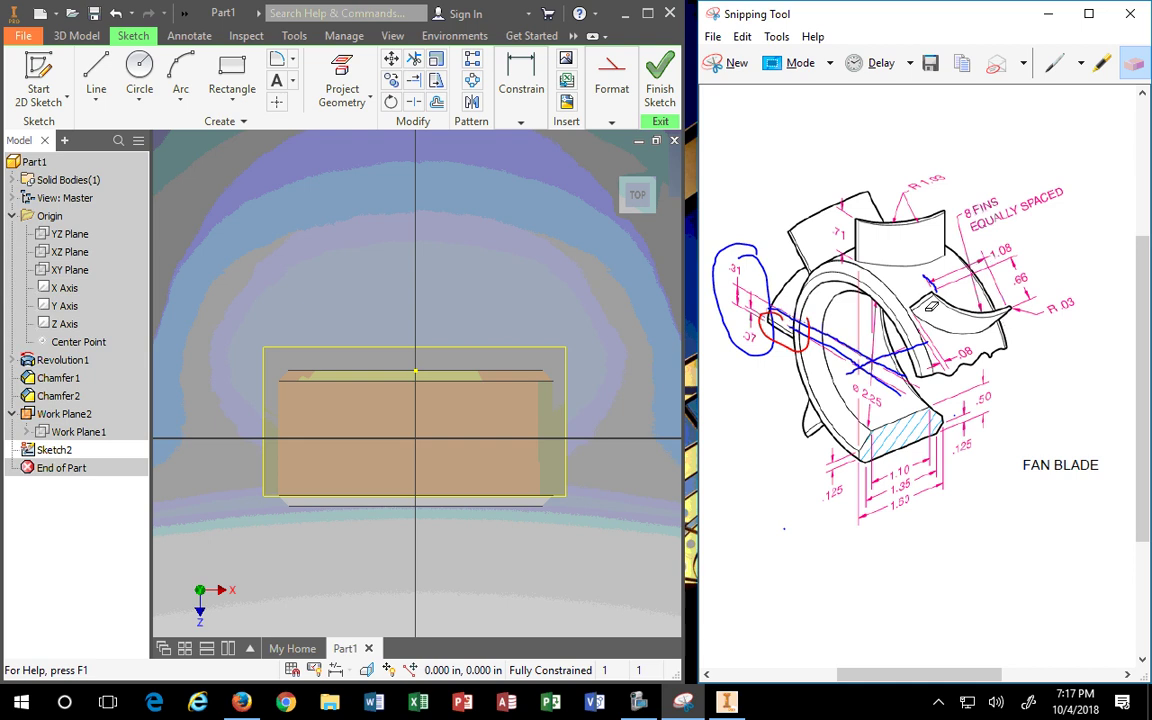
{"action": "left_click_drag", "start_coordinate": [896, 344], "coordinate": [883, 358]}
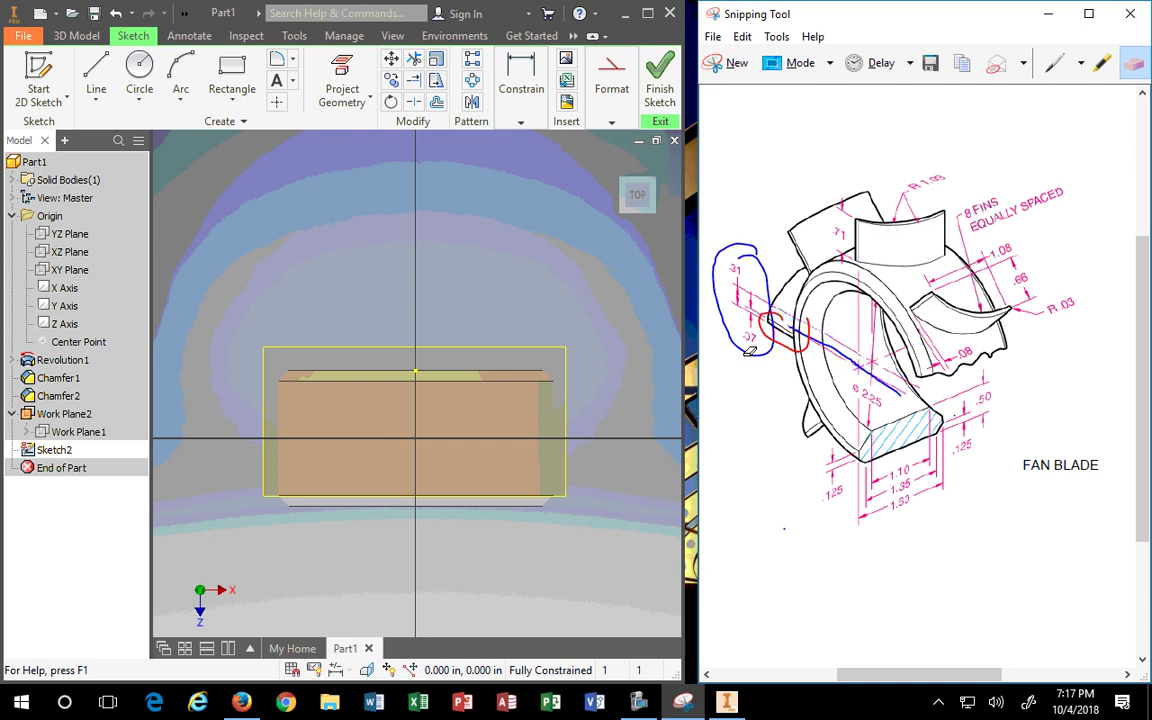
{"action": "left_click_drag", "start_coordinate": [759, 350], "coordinate": [777, 324]}
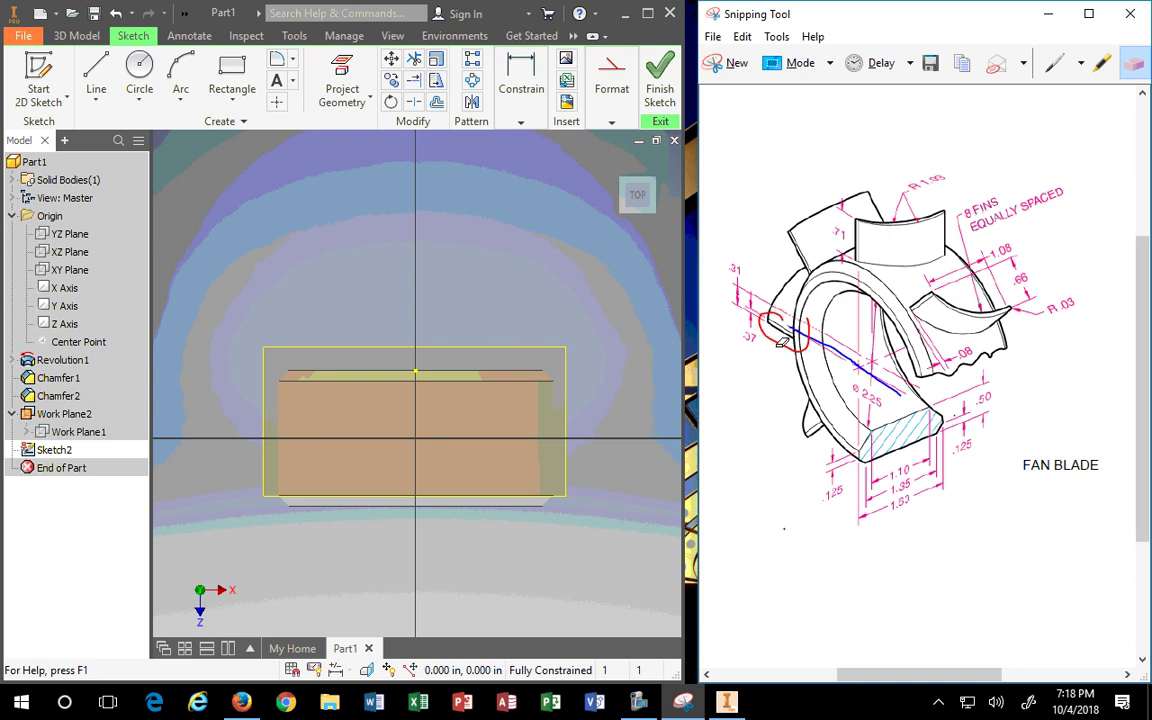
{"action": "left_click_drag", "start_coordinate": [774, 333], "coordinate": [779, 338]}
{"action": "left_click_drag", "start_coordinate": [844, 341], "coordinate": [836, 336]}
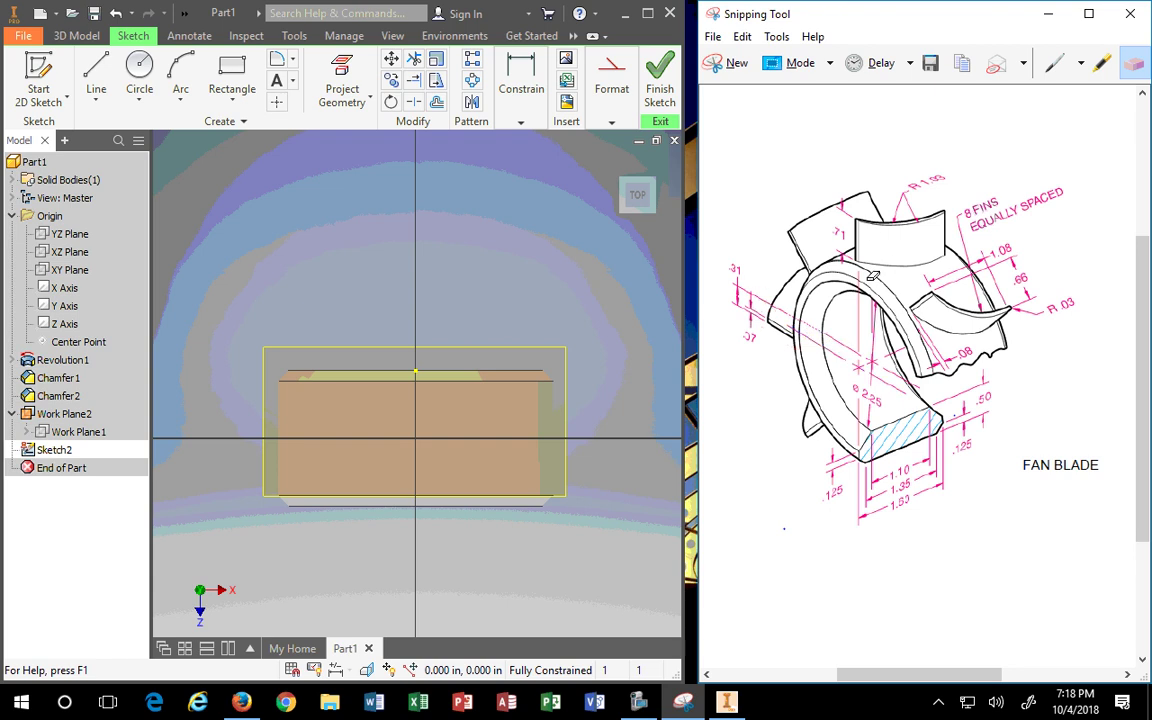
Mark the fin height beside the .71 dimension and circle the .31 dimension in blue on the drawing.
{"action": "left_click", "coordinate": [1055, 63]}
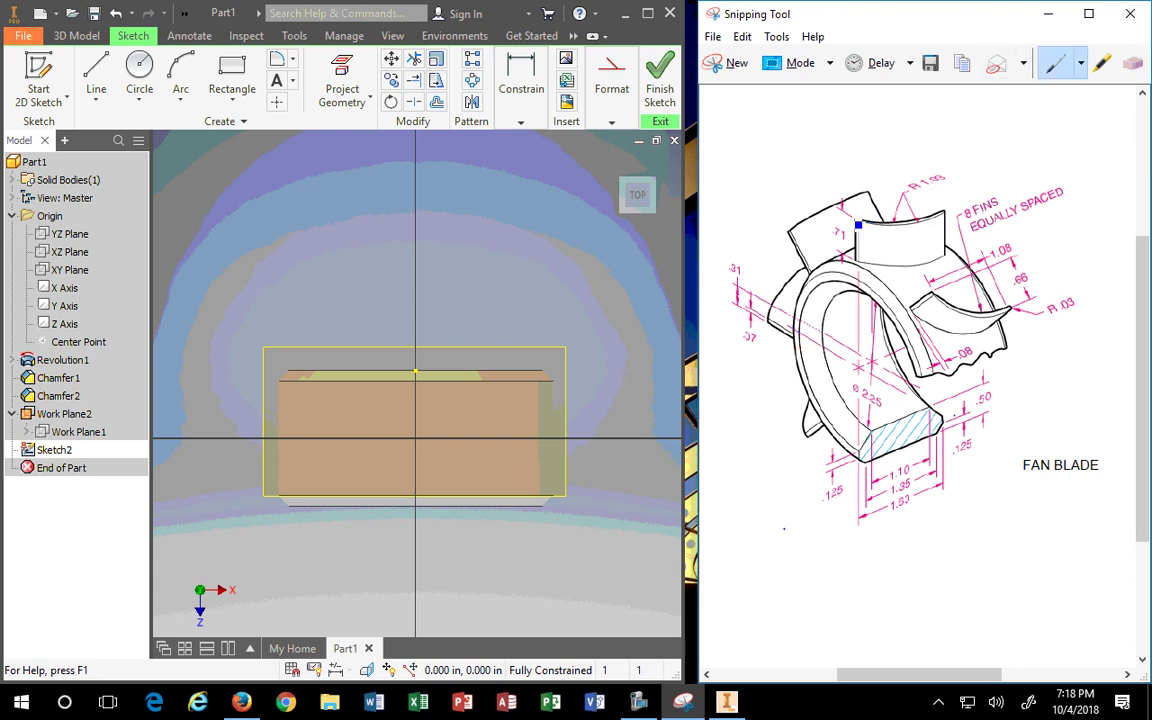
{"action": "mouse_move", "coordinate": [854, 259]}
{"action": "left_mouse_down"}
{"action": "mouse_move", "coordinate": [850, 212]}
{"action": "mouse_move", "coordinate": [851, 240]}
{"action": "left_mouse_up"}
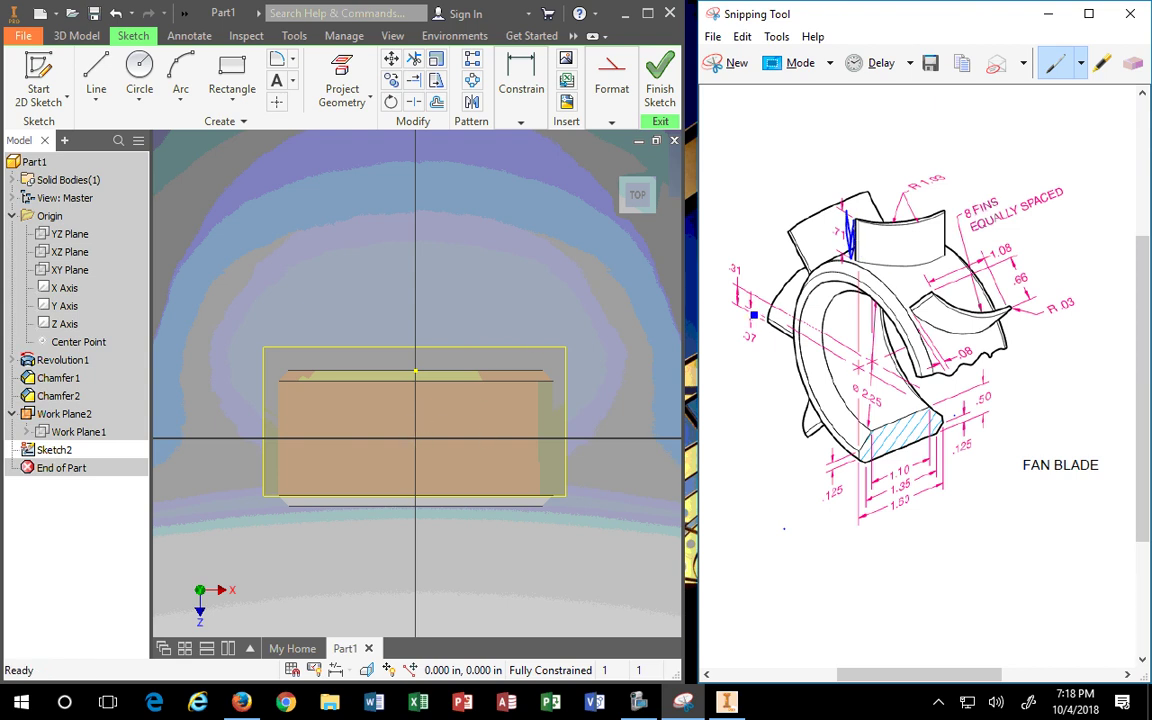
{"action": "left_click_drag", "start_coordinate": [758, 256], "coordinate": [768, 282]}
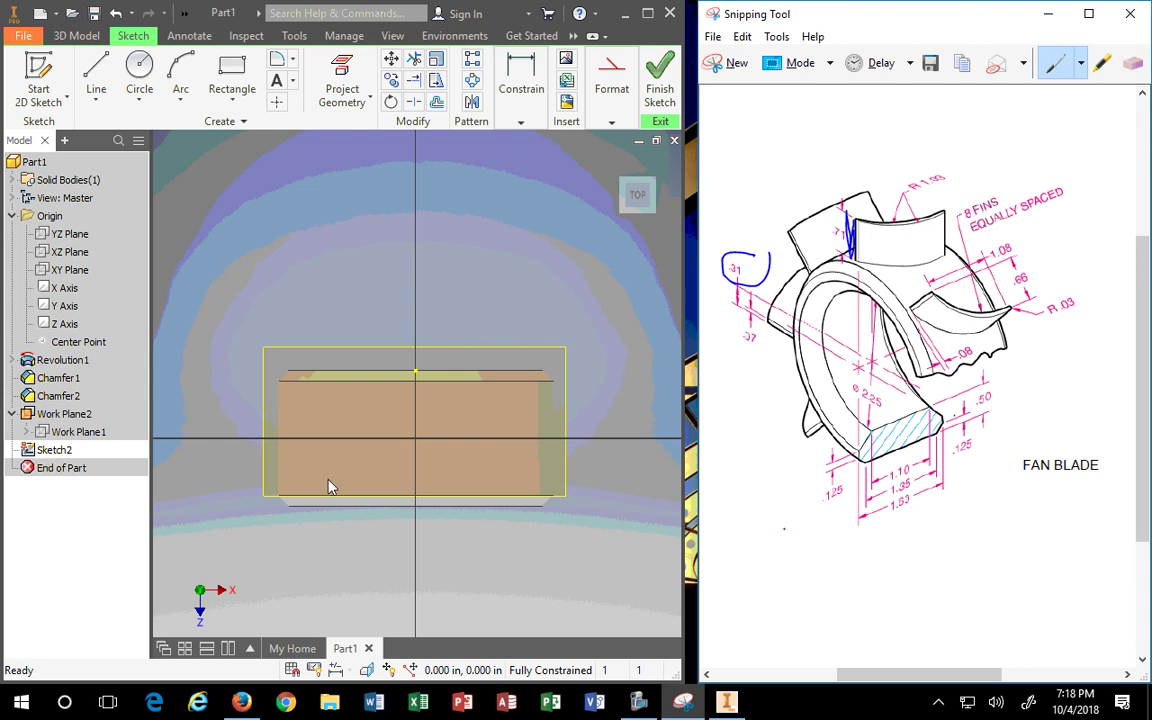
{"action": "scroll", "coordinate": [406, 504], "scroll_direction": "up", "scroll_amount": 1}
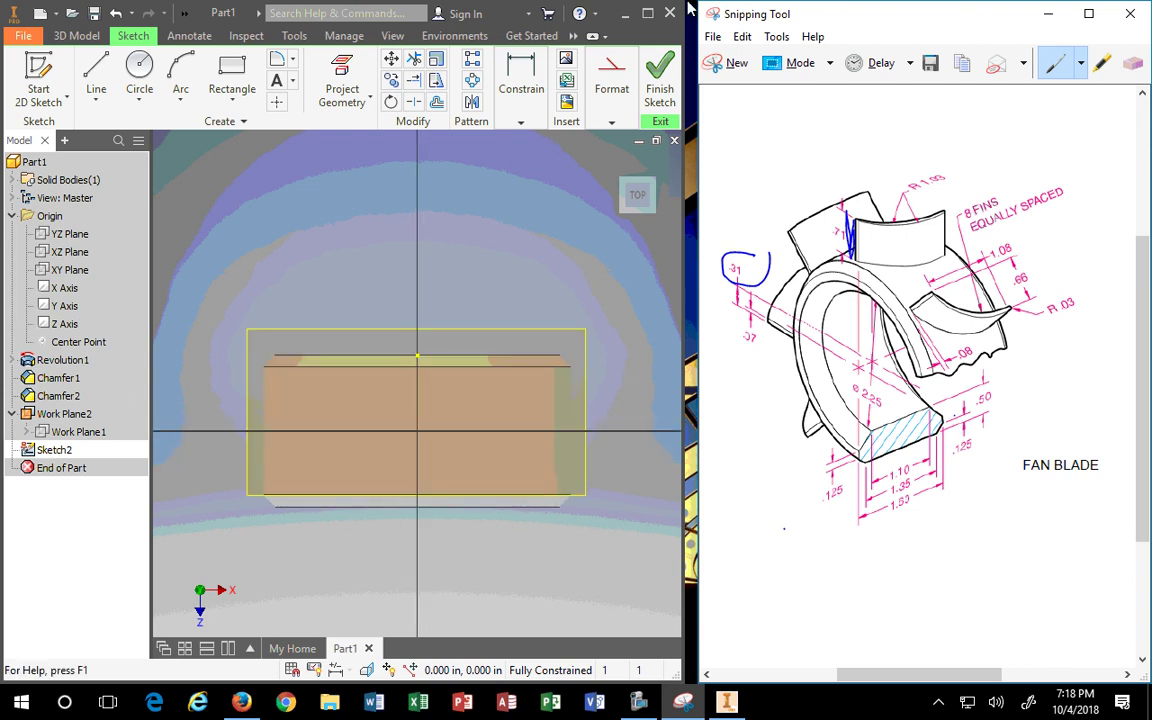
{"action": "left_click", "coordinate": [611, 121]}
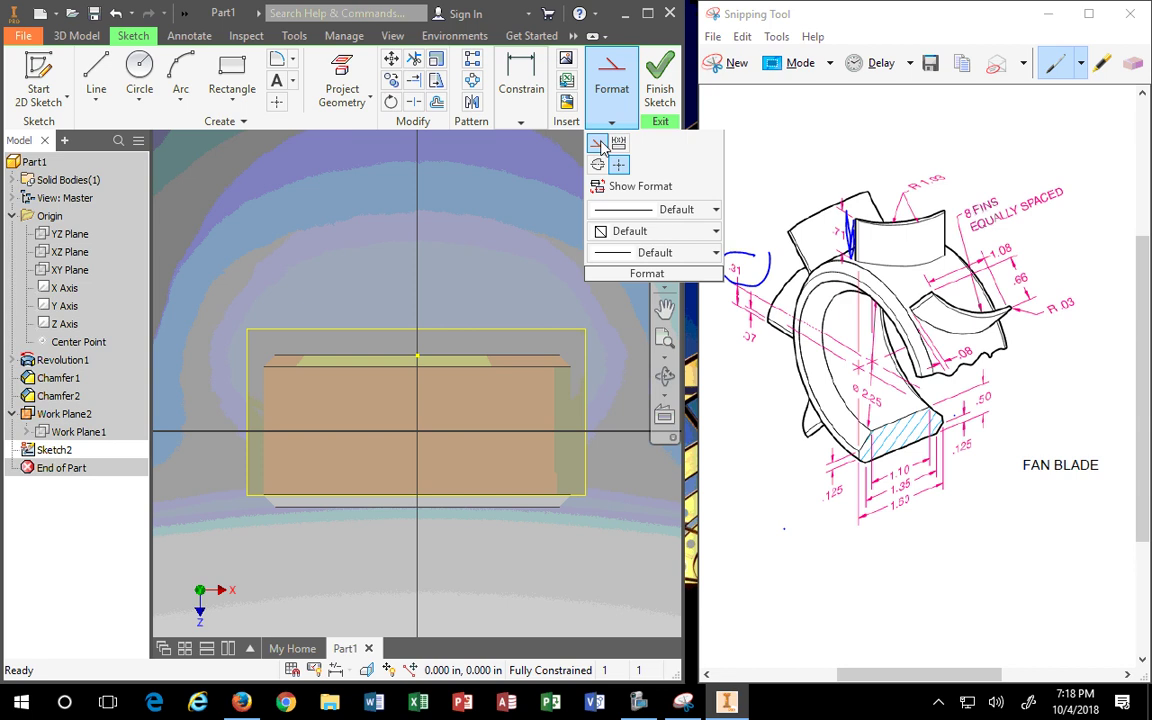
{"action": "left_click", "coordinate": [97, 78]}
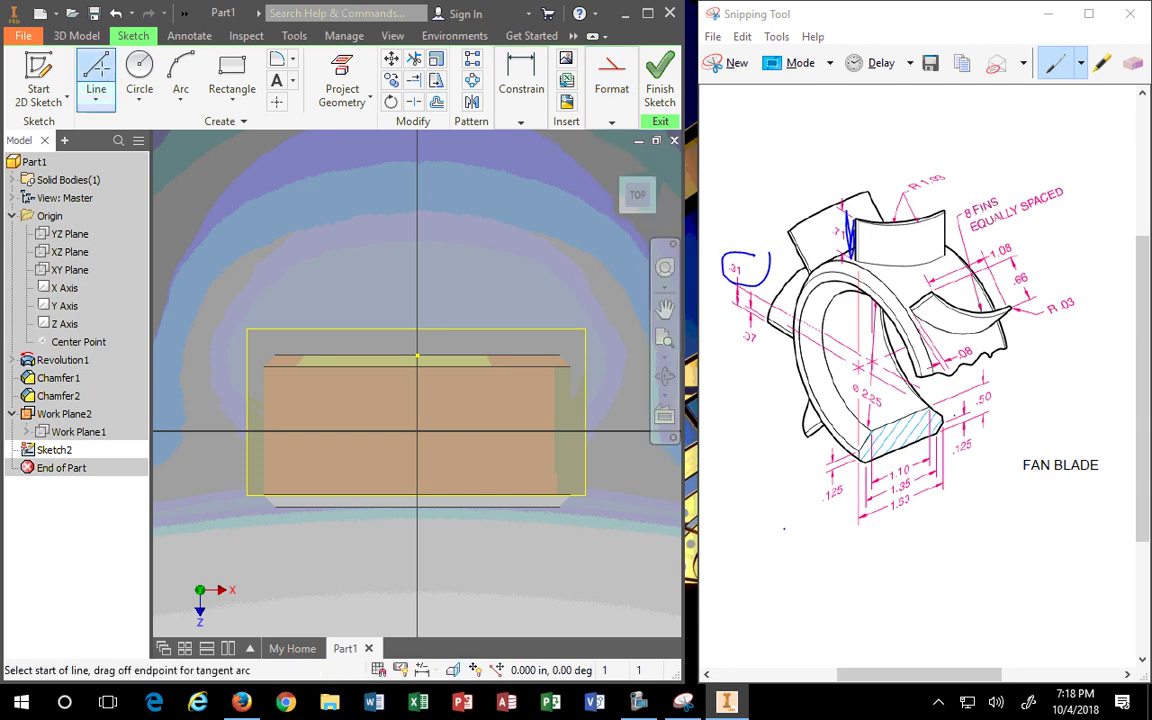
{"action": "left_click", "coordinate": [445, 378]}
{"action": "key", "text": "Escape"}
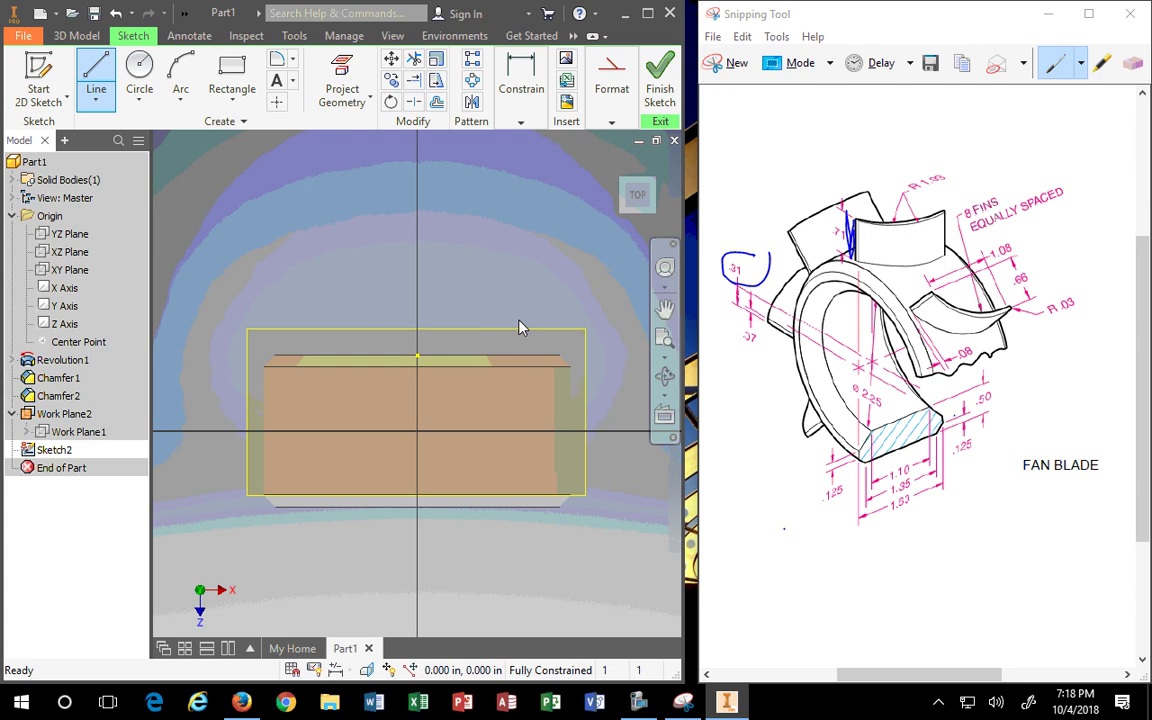
Sketch a tall, closed construction rectangle about 0.92 in high from four connected lines above the hub, to the right of the vertical axis.
{"action": "left_click", "coordinate": [97, 72]}
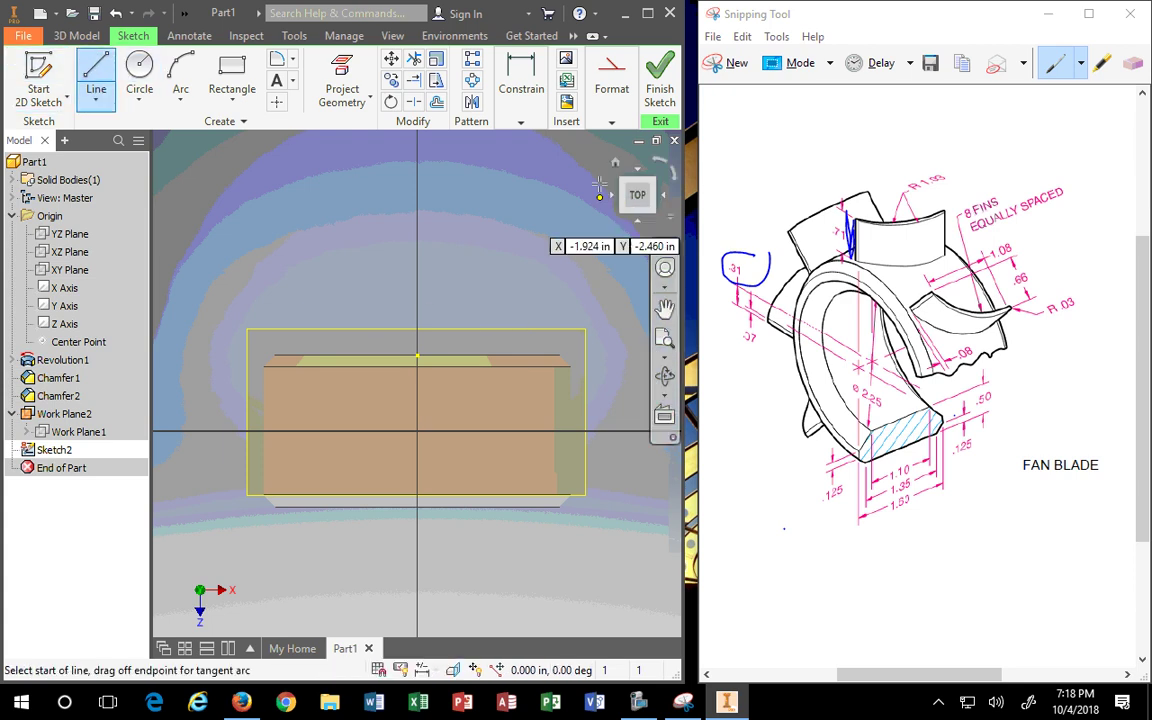
{"action": "left_click", "coordinate": [467, 185]}
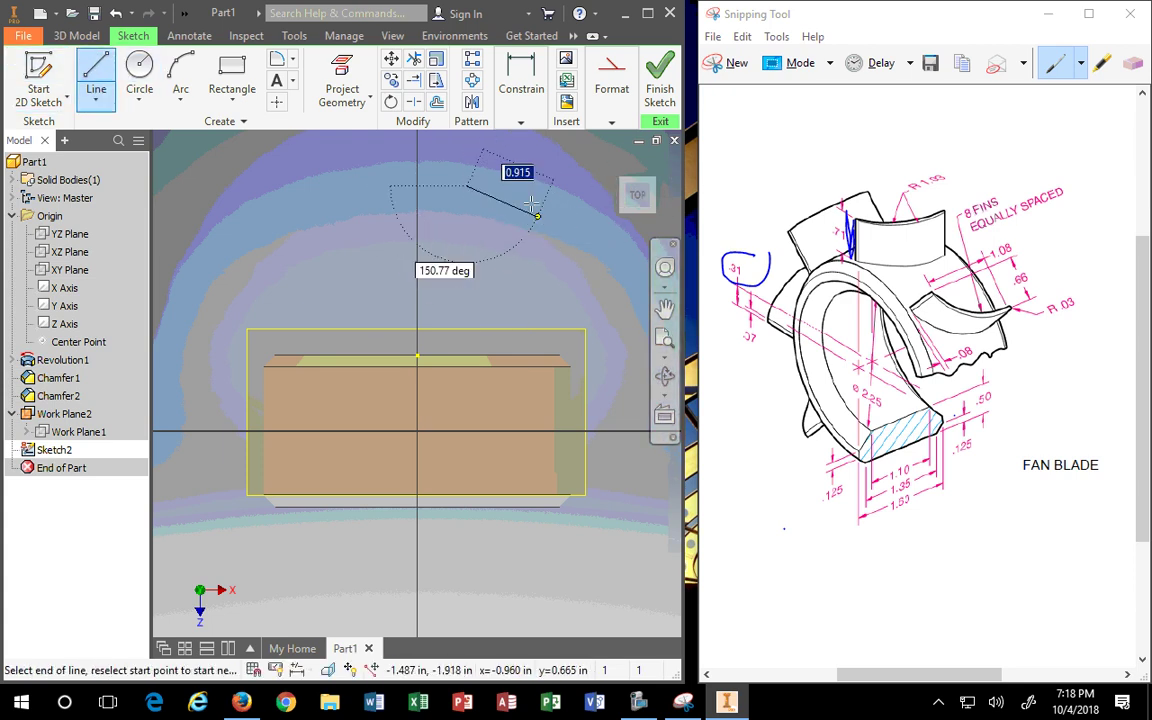
{"action": "left_click", "coordinate": [512, 185]}
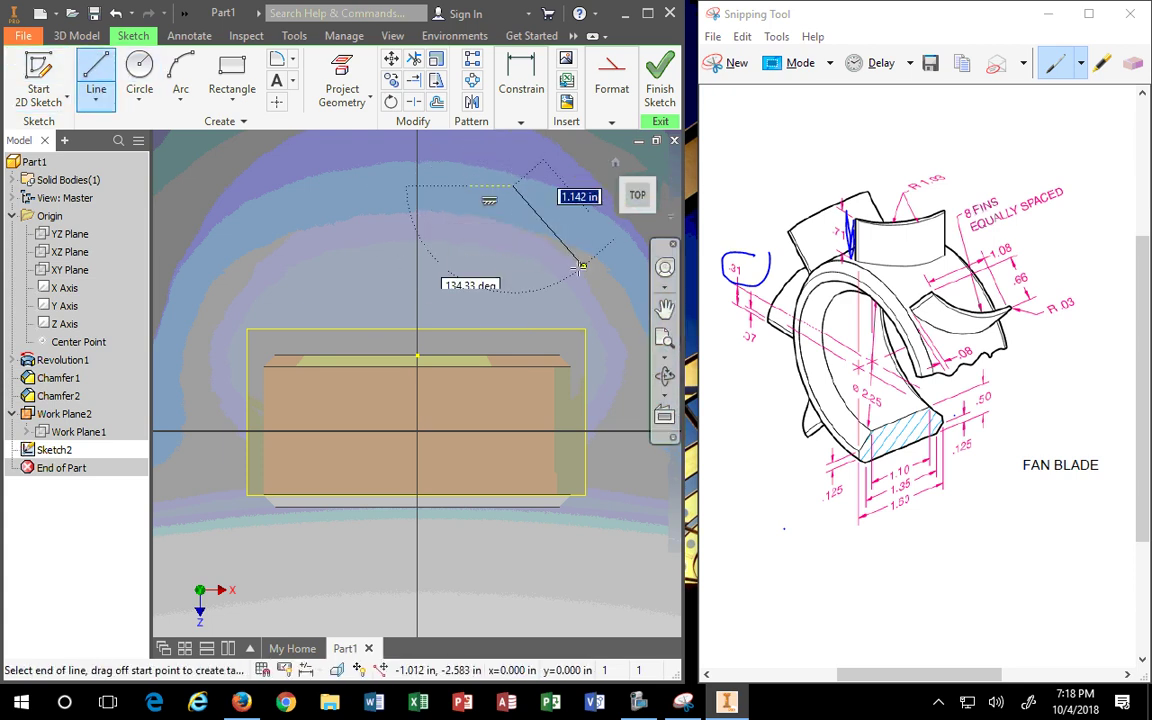
{"action": "left_click", "coordinate": [512, 272]}
{"action": "left_click", "coordinate": [466, 272]}
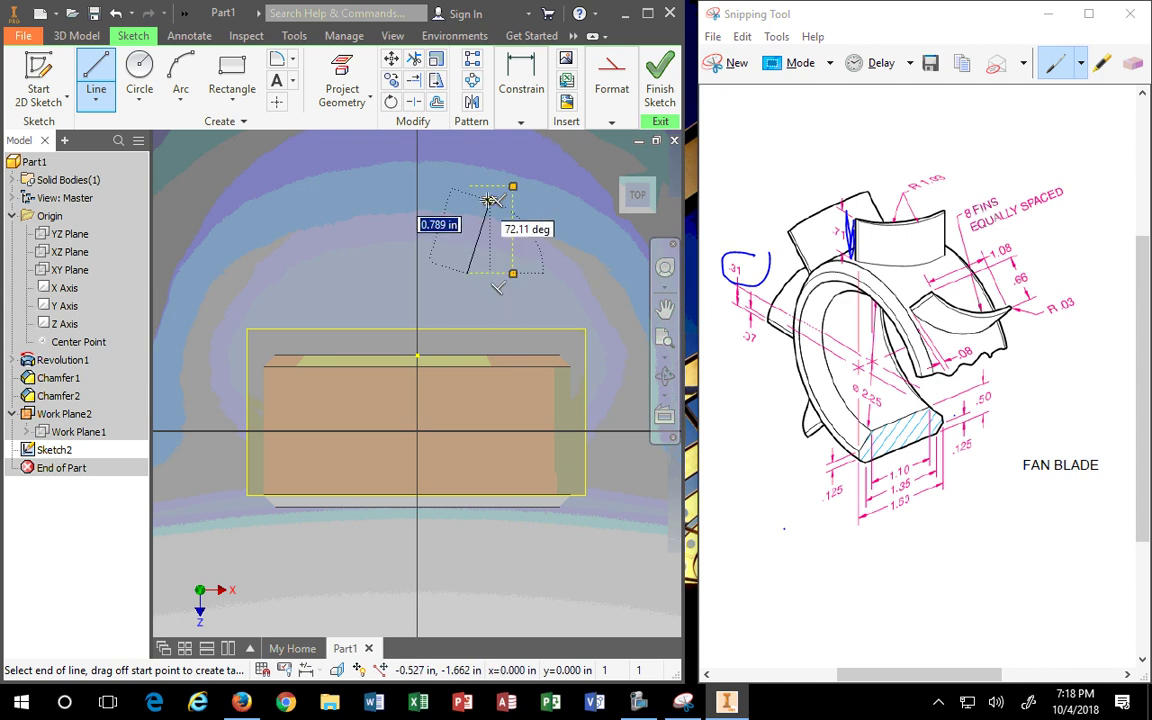
{"action": "left_click", "coordinate": [467, 185]}
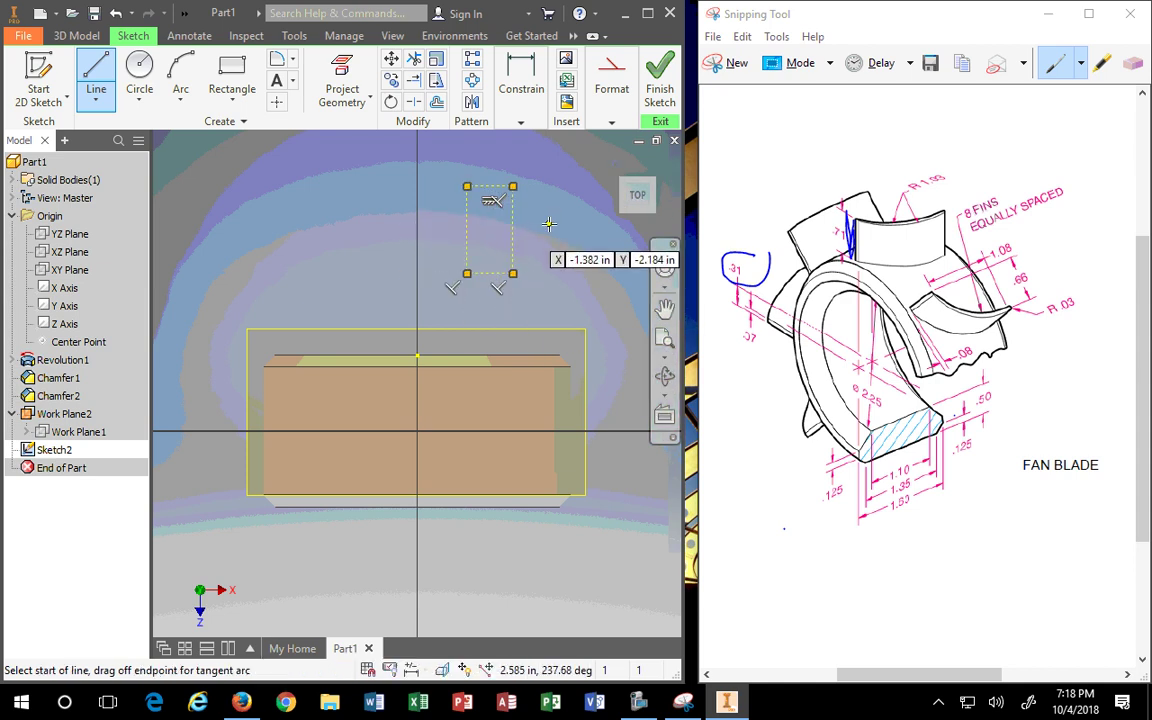
{"action": "key", "text": "Escape"}
Dimension the construction rectangle's height between its upper and lower edges as 1.08 in.
{"action": "scroll", "coordinate": [522, 231], "scroll_direction": "down", "scroll_amount": 4}
{"action": "scroll", "coordinate": [530, 236], "scroll_direction": "up", "scroll_amount": 6}
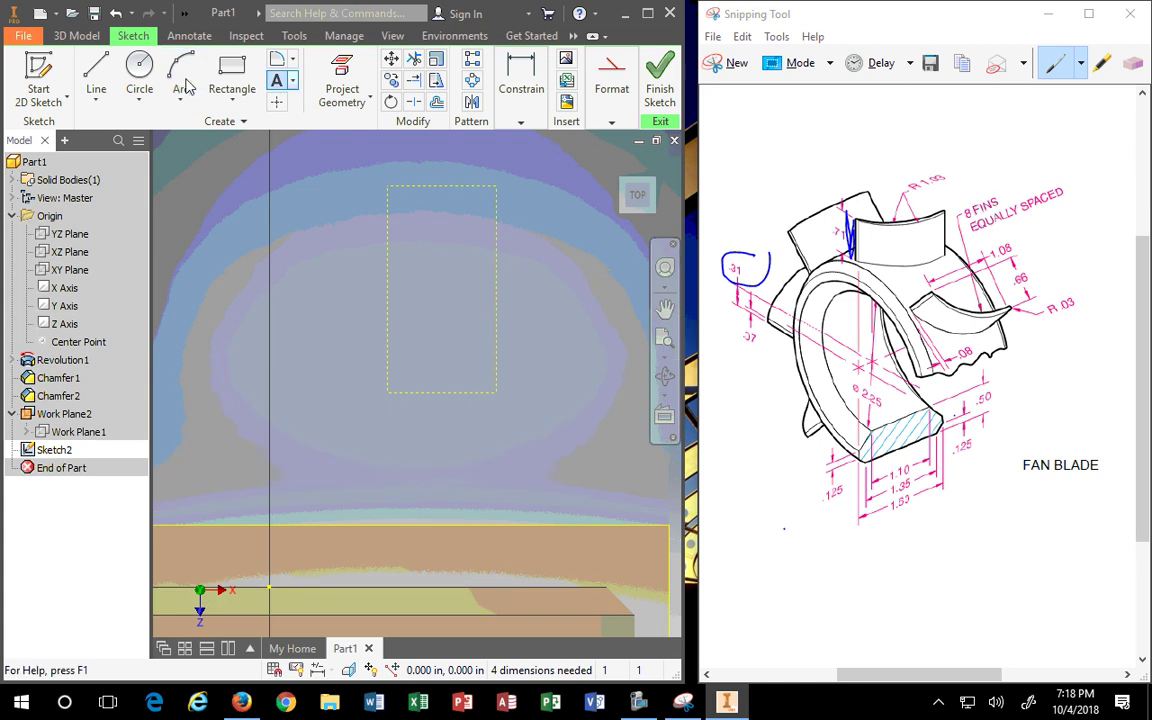
{"action": "left_click", "coordinate": [525, 90]}
{"action": "key", "text": "d"}
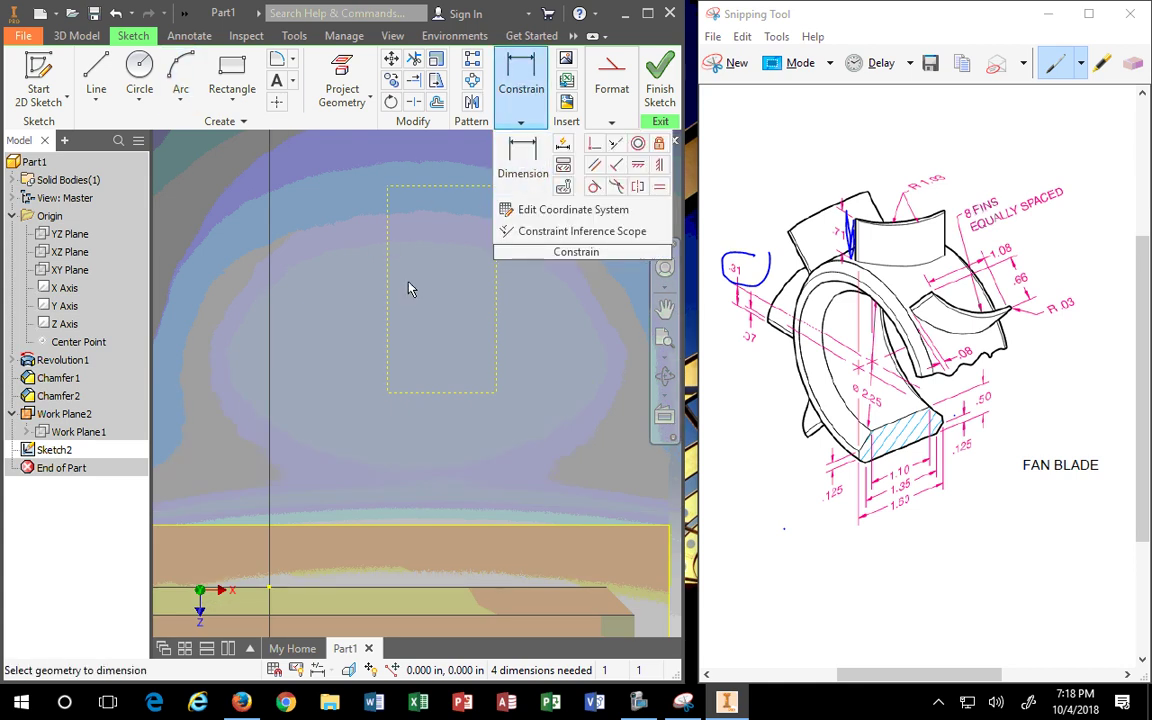
{"action": "left_click", "coordinate": [415, 188]}
{"action": "left_click", "coordinate": [432, 392]}
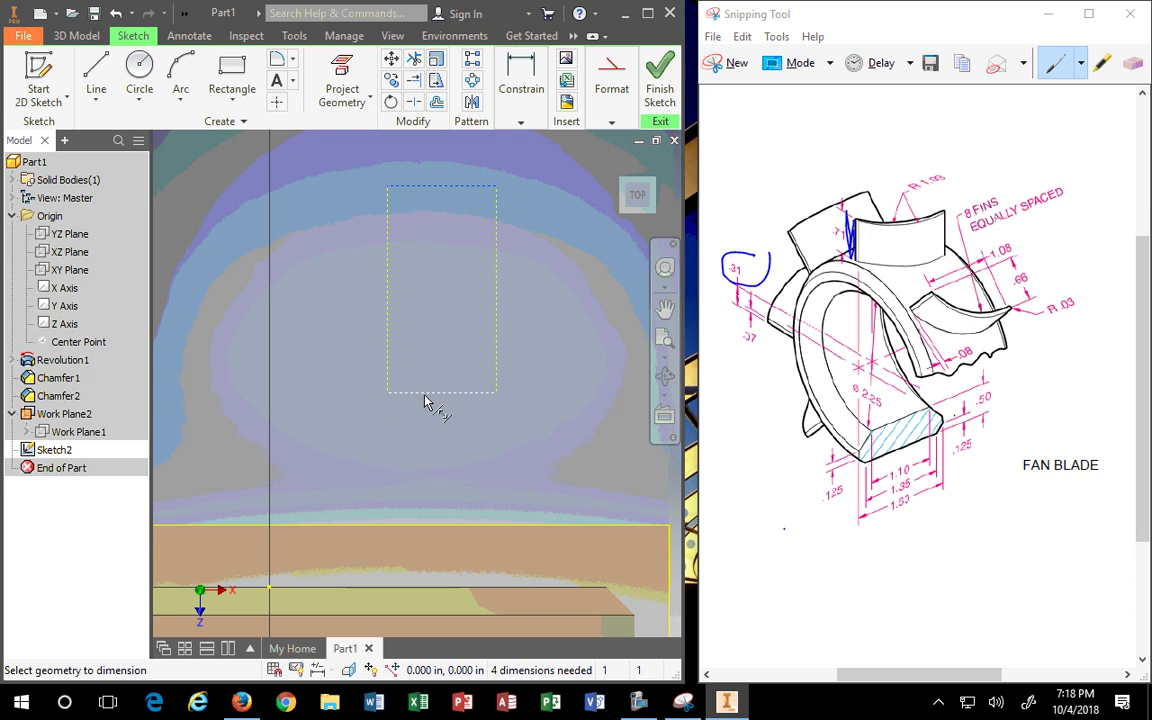
{"action": "left_click", "coordinate": [334, 283]}
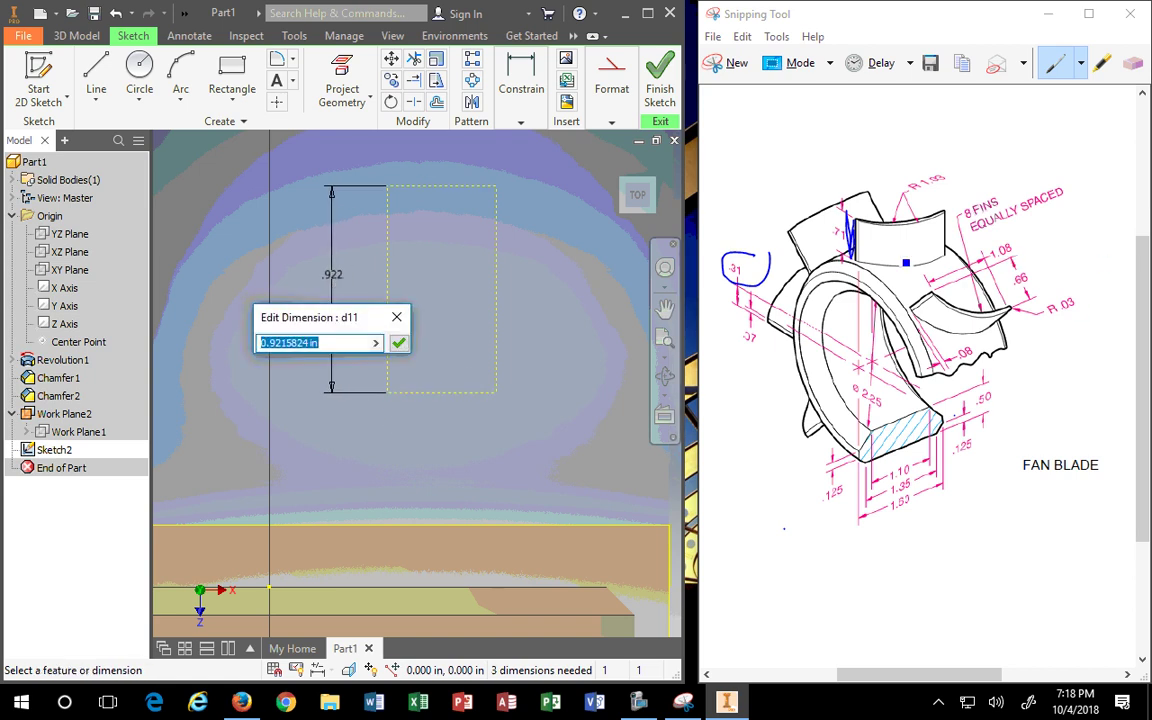
{"action": "type", "text": "1"}
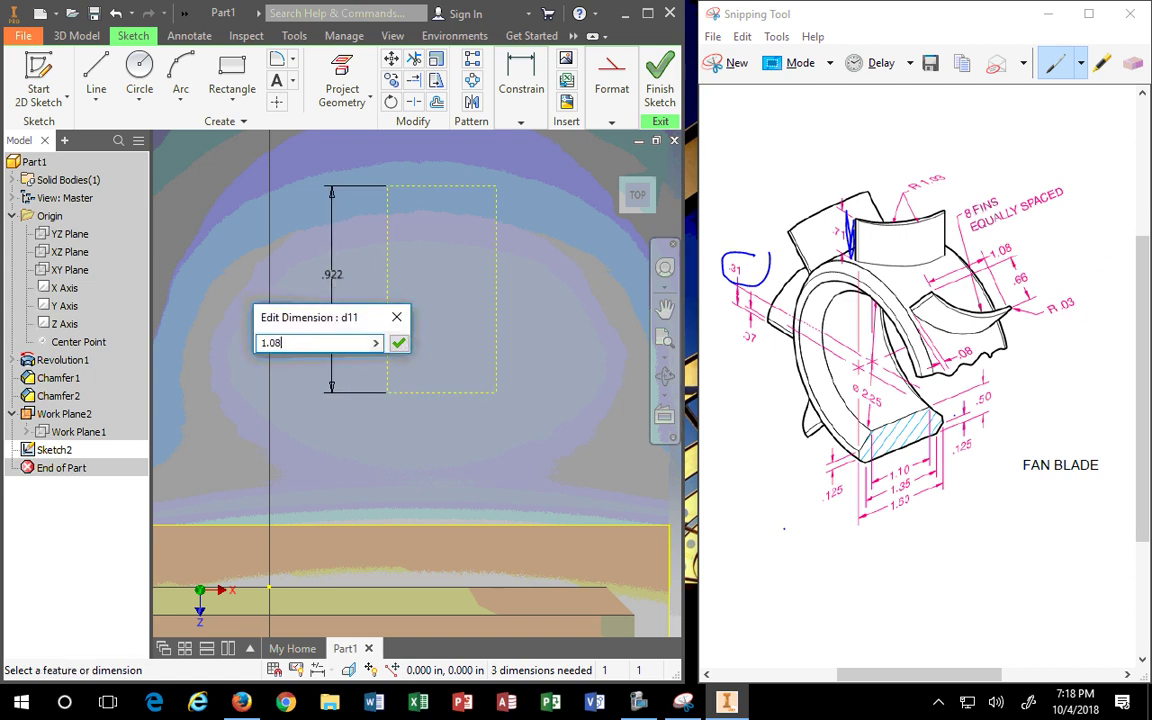
{"action": "type", "text": ".08"}
{"action": "left_click", "coordinate": [398, 342]}
Dimension the construction rectangle's width between its two vertical sides as 0.66 in.
{"action": "scroll", "coordinate": [480, 306], "scroll_direction": "down", "scroll_amount": 5}
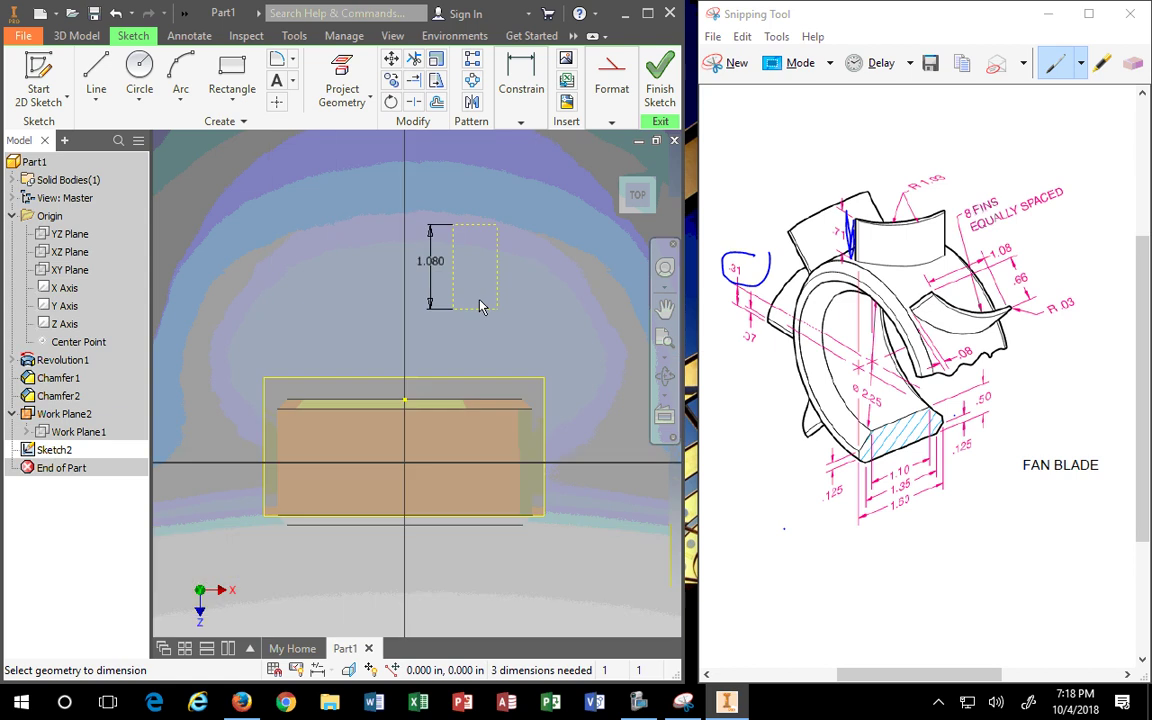
{"action": "key", "text": "F2"}
{"action": "key", "text": "Escape"}
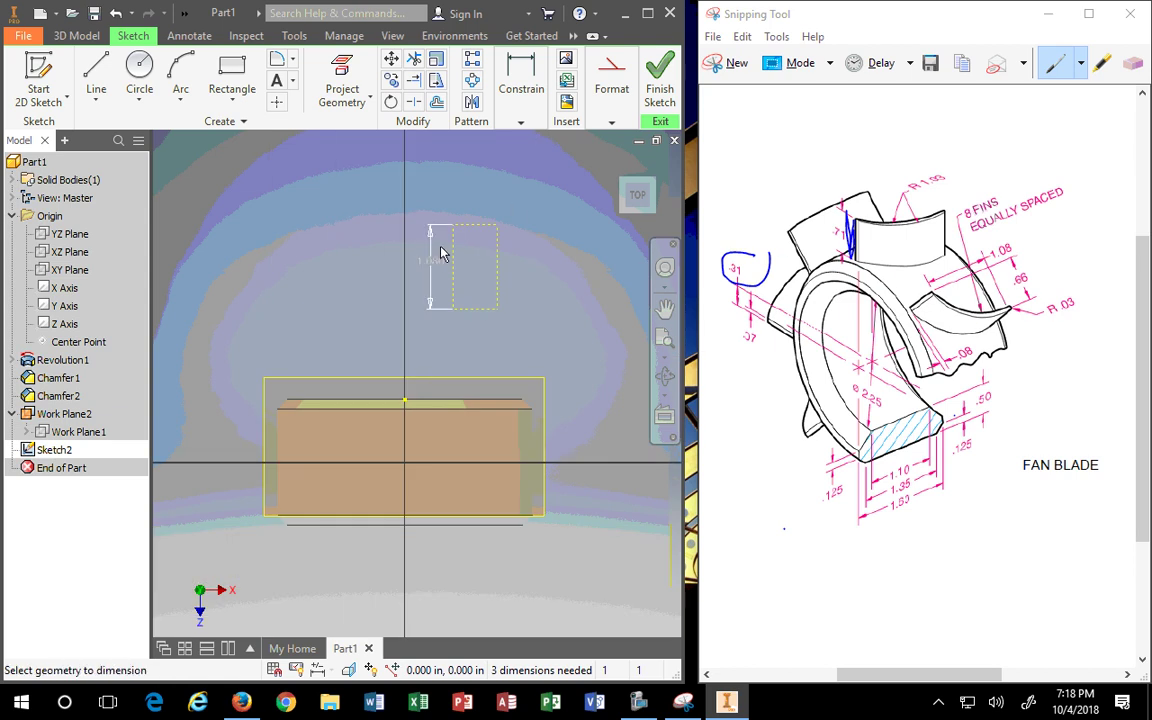
{"action": "left_click", "coordinate": [468, 225]}
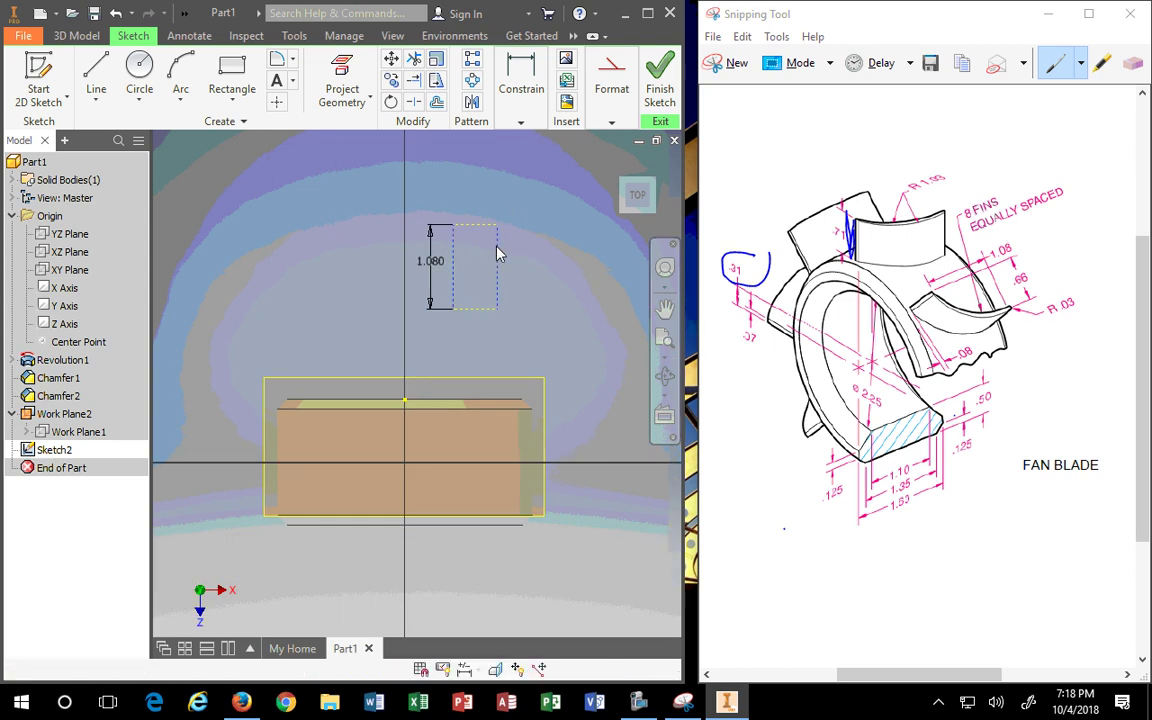
{"action": "left_click", "coordinate": [428, 184]}
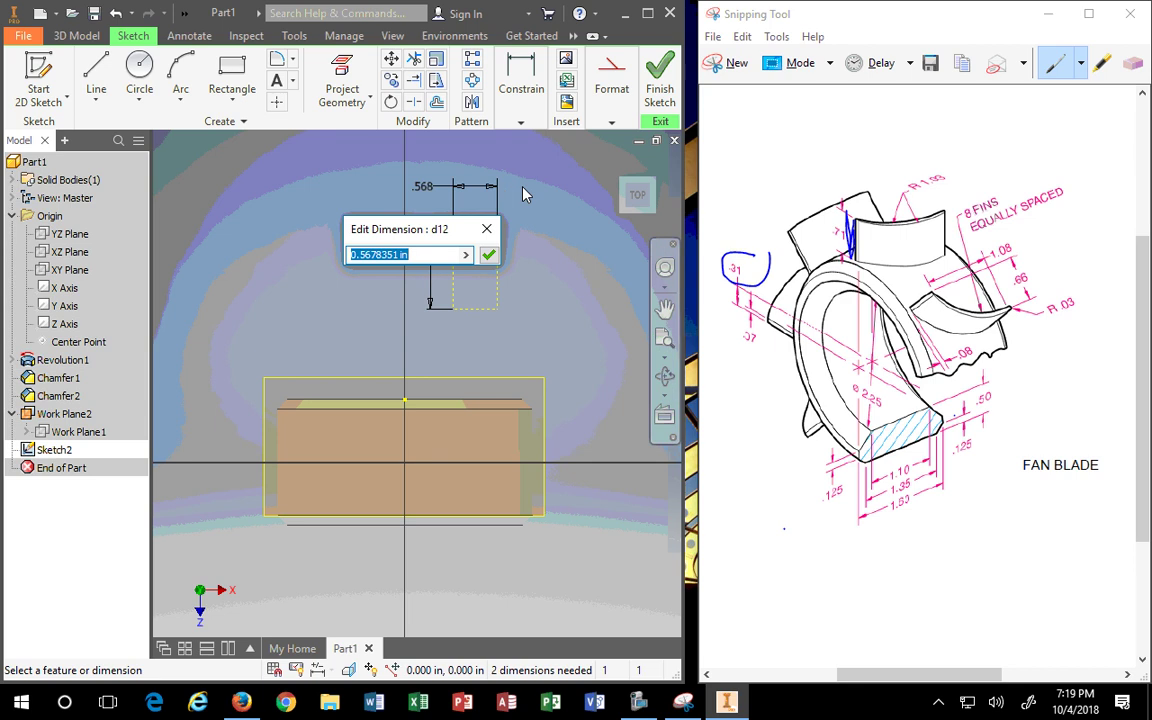
{"action": "type", "text": ".66"}
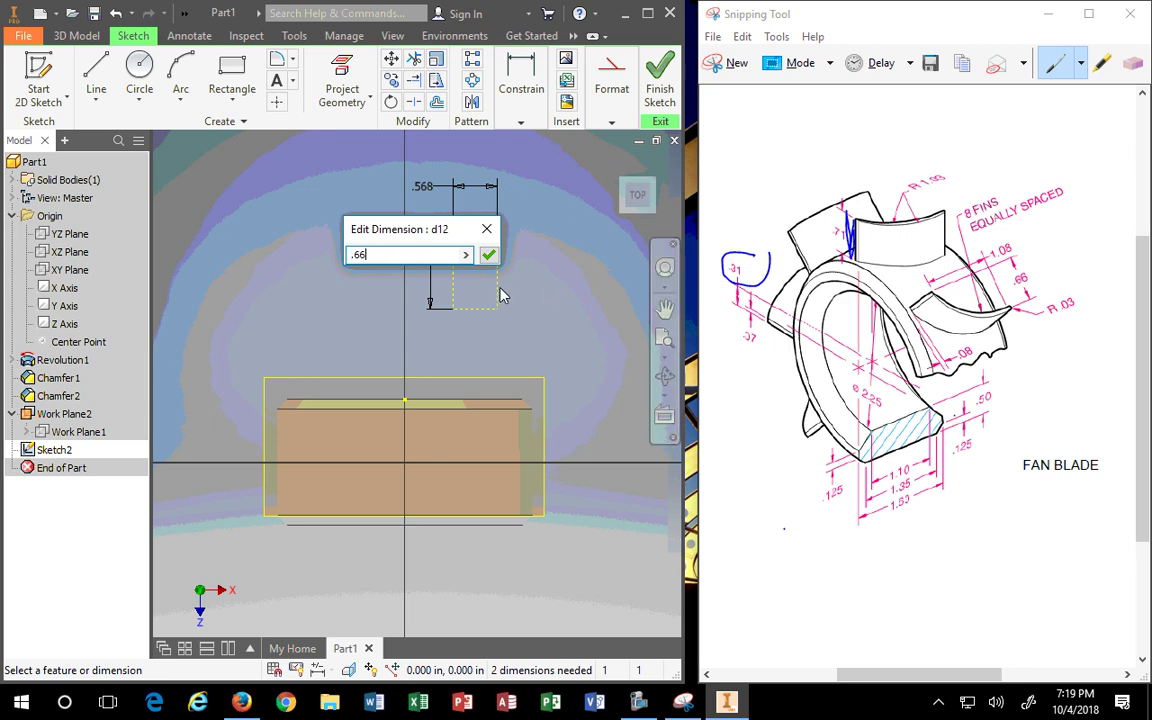
{"action": "left_click", "coordinate": [488, 254]}
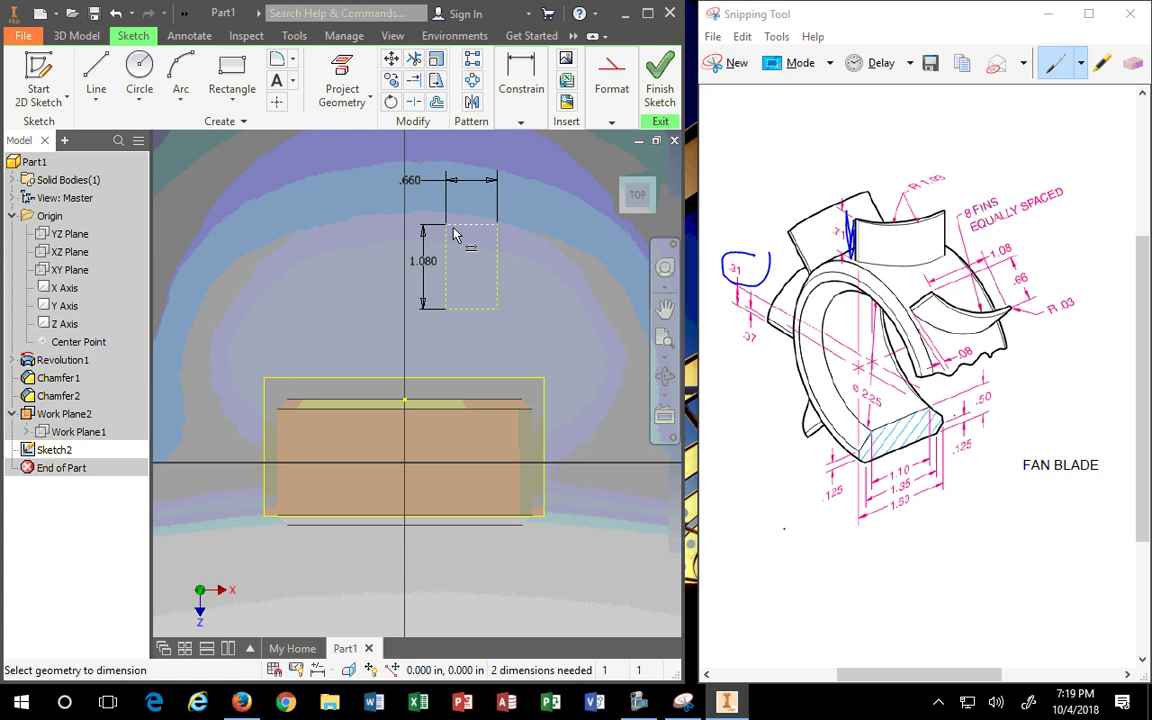
Draw a vertical construction line inside the rectangle from its upper edge to its lower edge.
{"action": "left_click", "coordinate": [96, 75]}
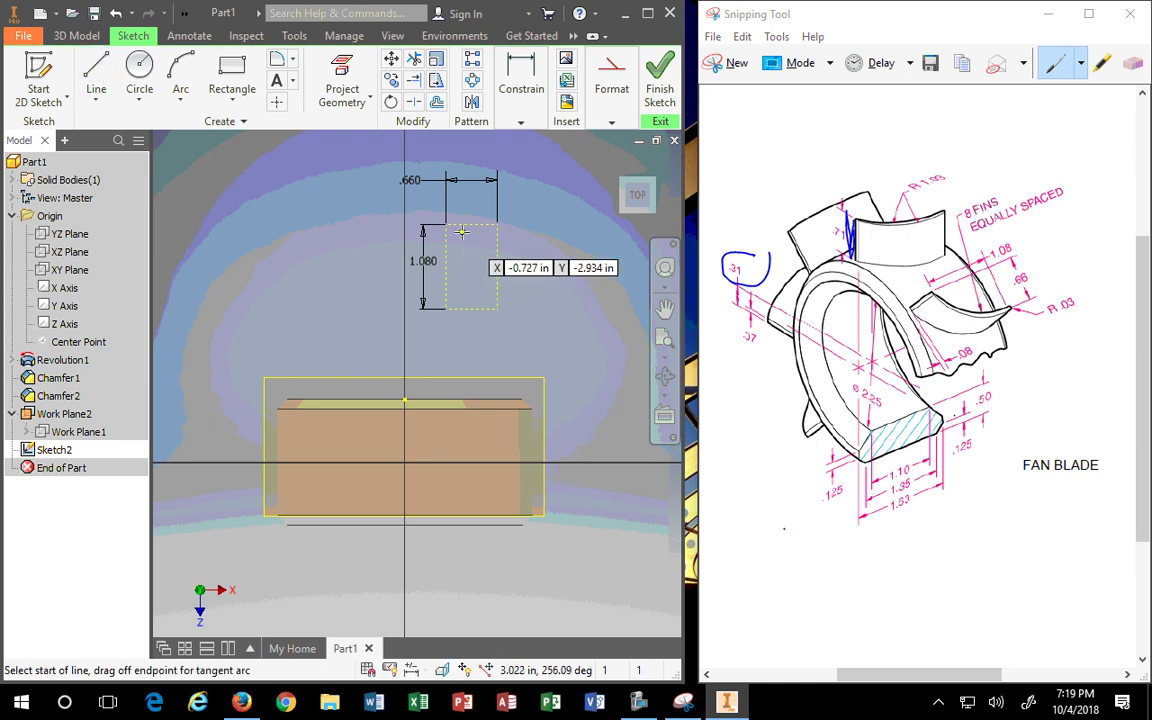
{"action": "left_click", "coordinate": [463, 225]}
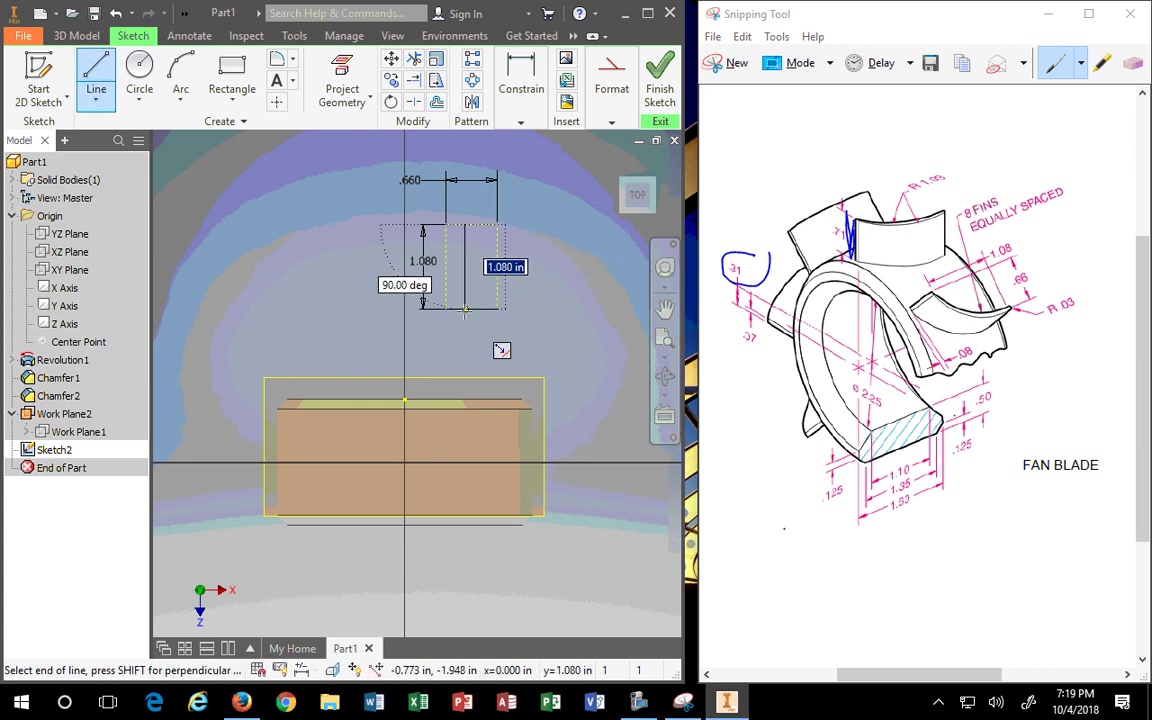
{"action": "key", "text": "Escape"}
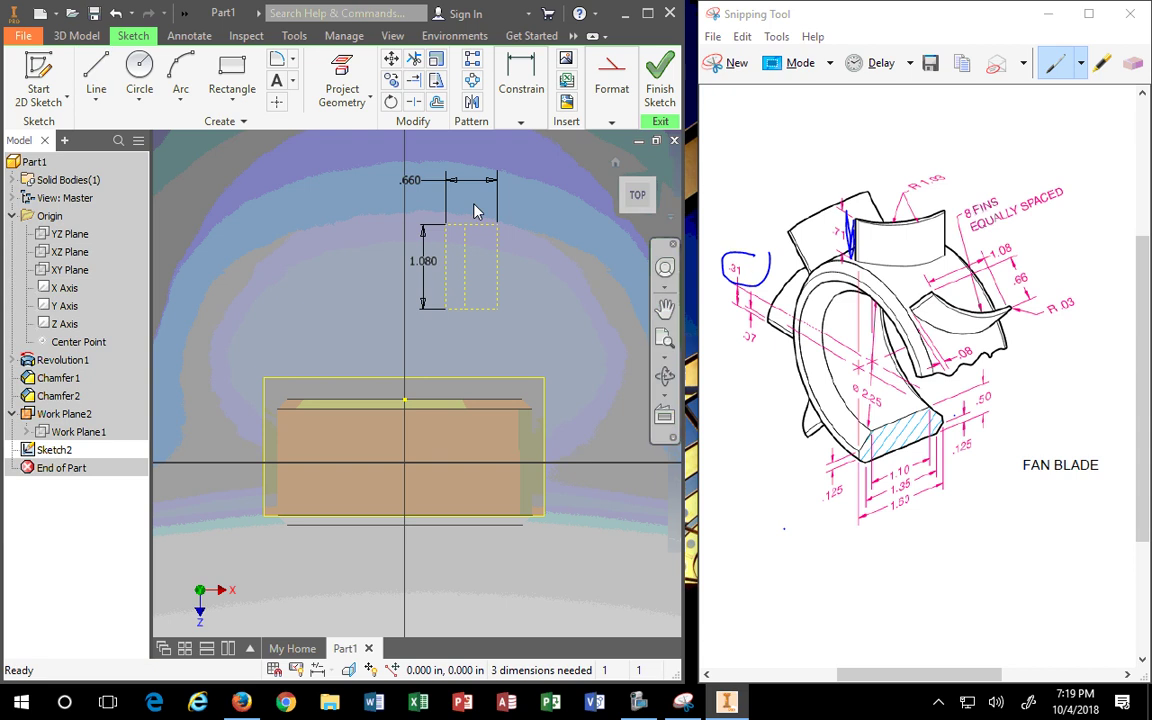
Dimension the distance from the rectangle's left side to the inner vertical line as 0.31 in.
{"action": "left_click", "coordinate": [521, 85]}
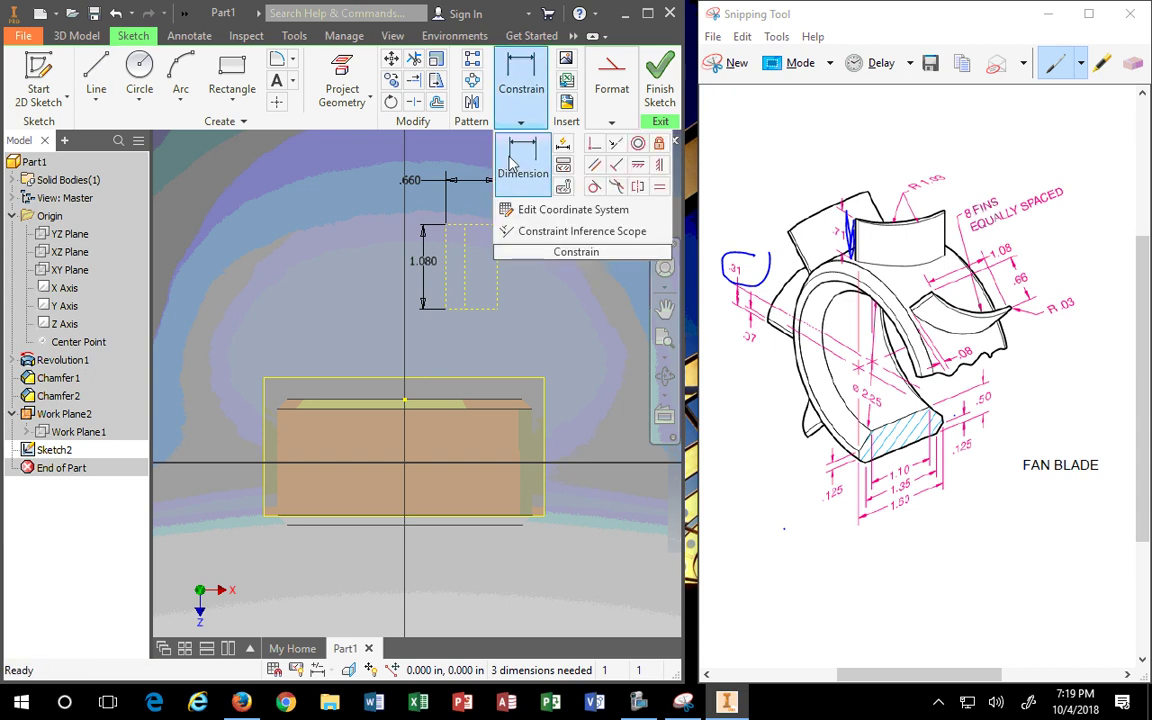
{"action": "key", "text": "d"}
{"action": "left_click", "coordinate": [446, 245]}
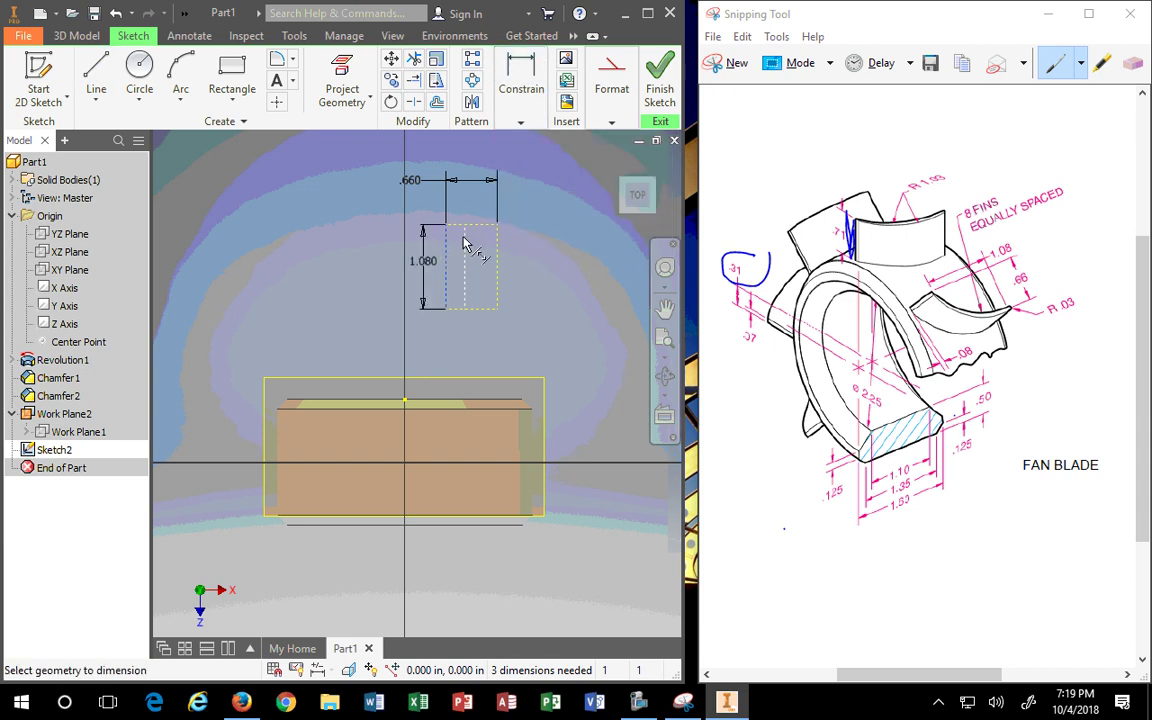
{"action": "left_click", "coordinate": [404, 212]}
{"action": "left_click", "coordinate": [419, 194]}
{"action": "type", "text": ".31"}
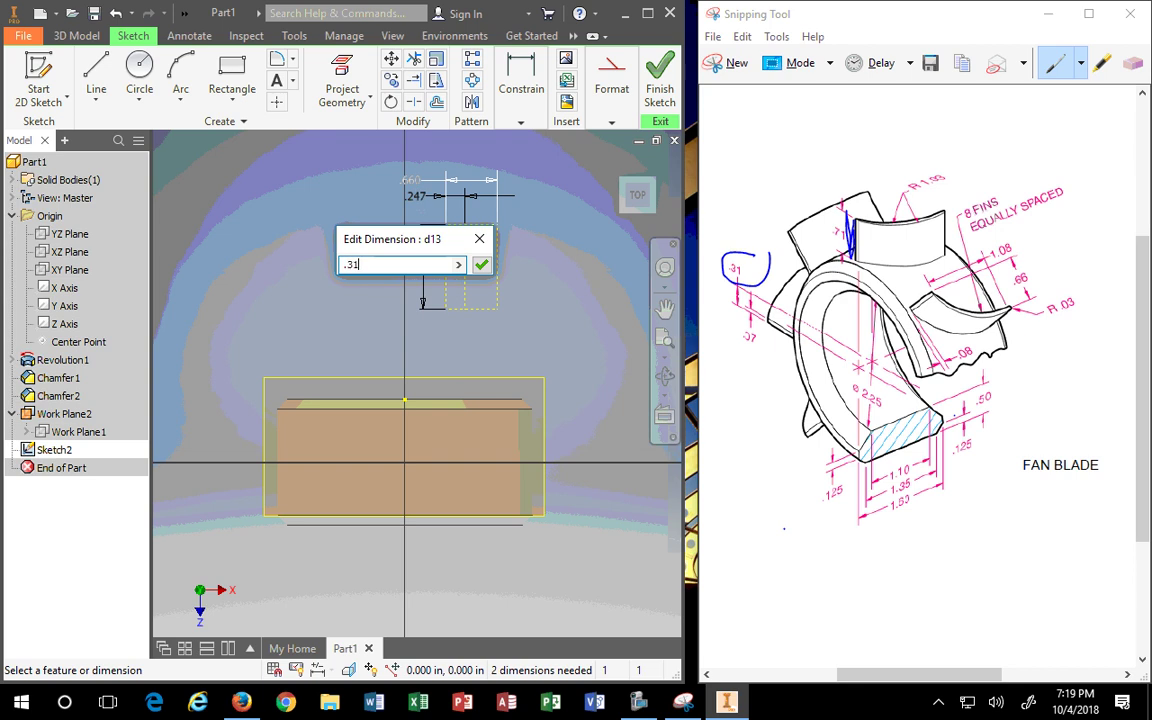
{"action": "key", "text": "Return"}
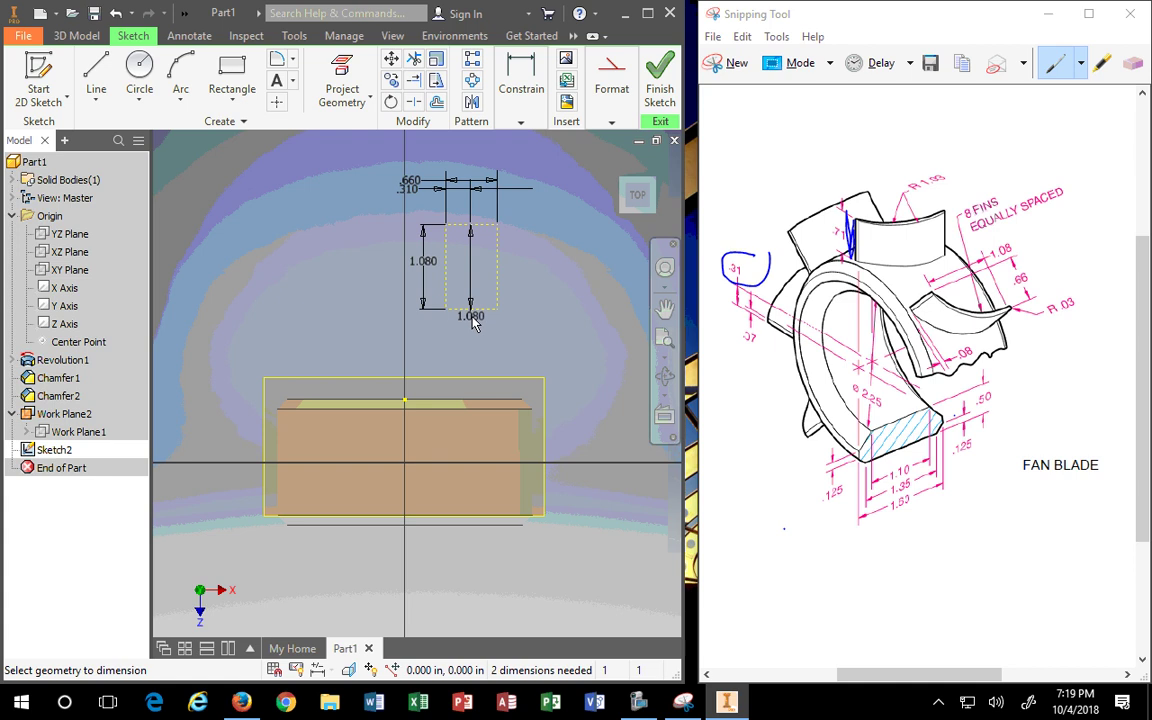
{"action": "key", "text": "Escape"}
Make the origin Z axis visible and constrain the rectangle's inner vertical line collinear with it.
{"action": "left_click_drag", "start_coordinate": [471, 311], "coordinate": [480, 346]}
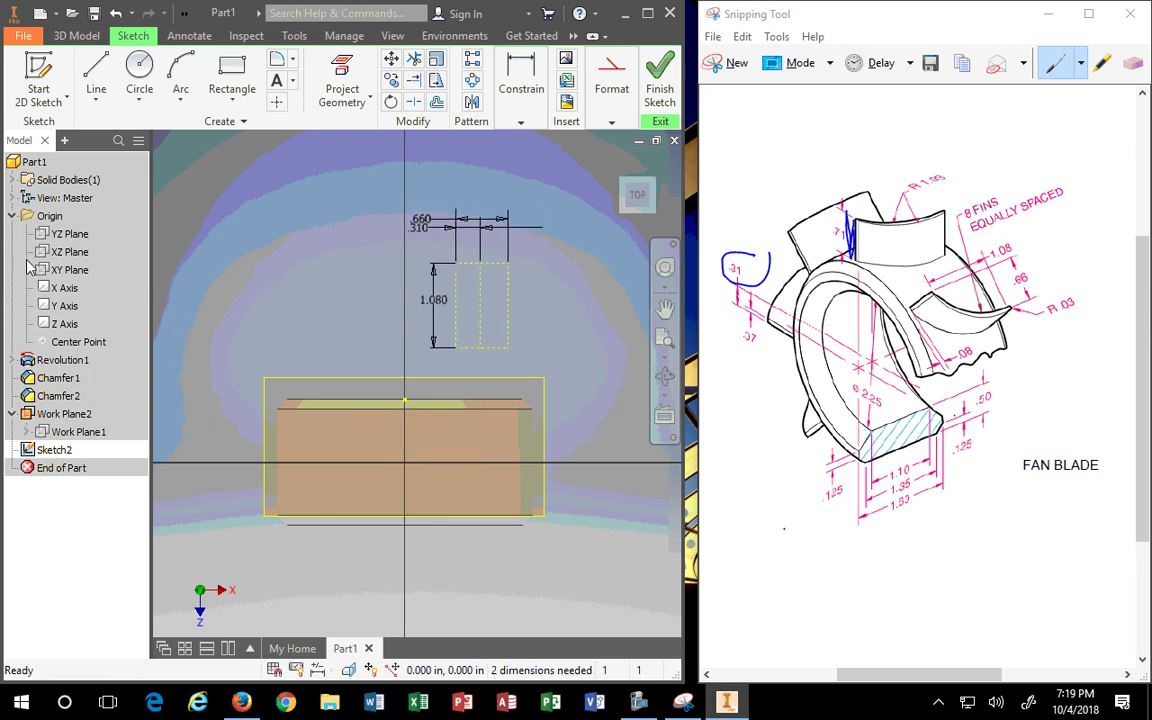
{"action": "right_click", "coordinate": [65, 325]}
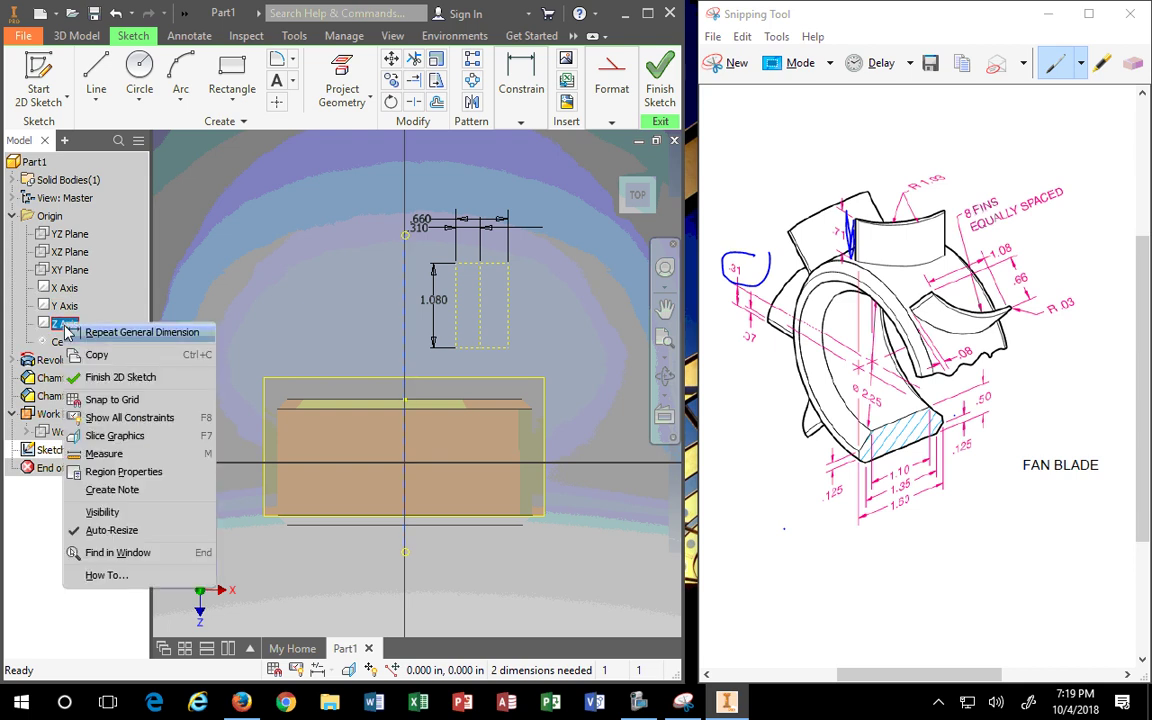
{"action": "left_click", "coordinate": [120, 510]}
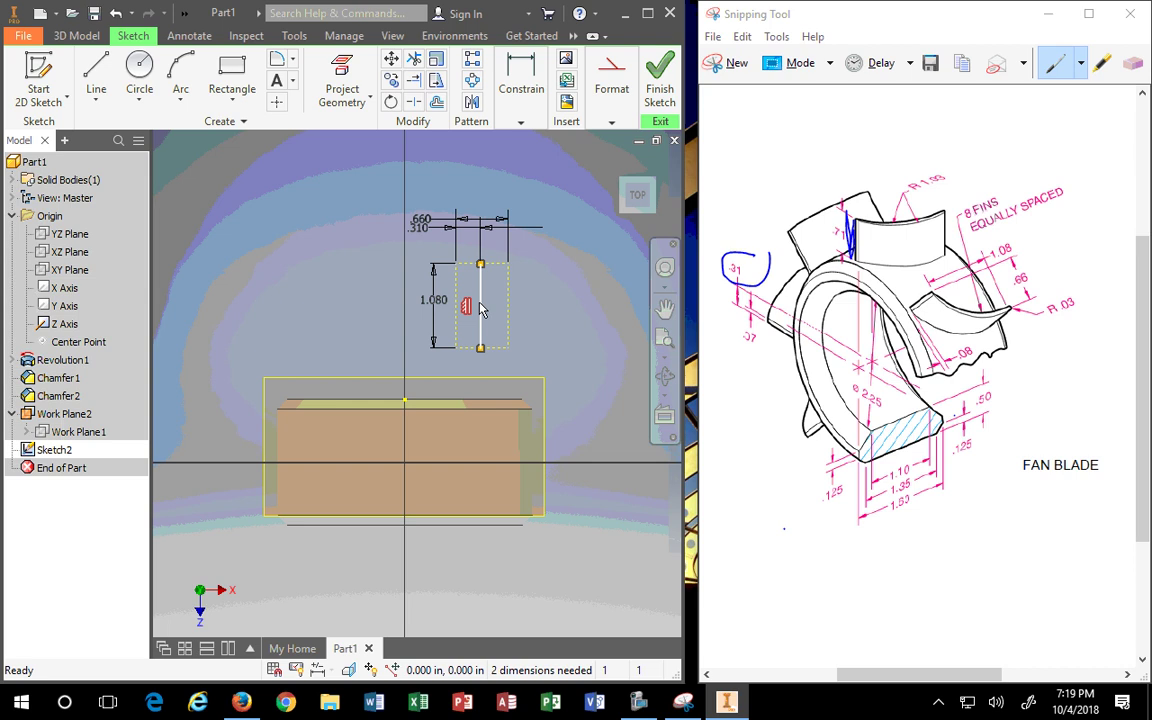
{"action": "left_click", "coordinate": [406, 455]}
{"action": "left_click", "coordinate": [520, 121]}
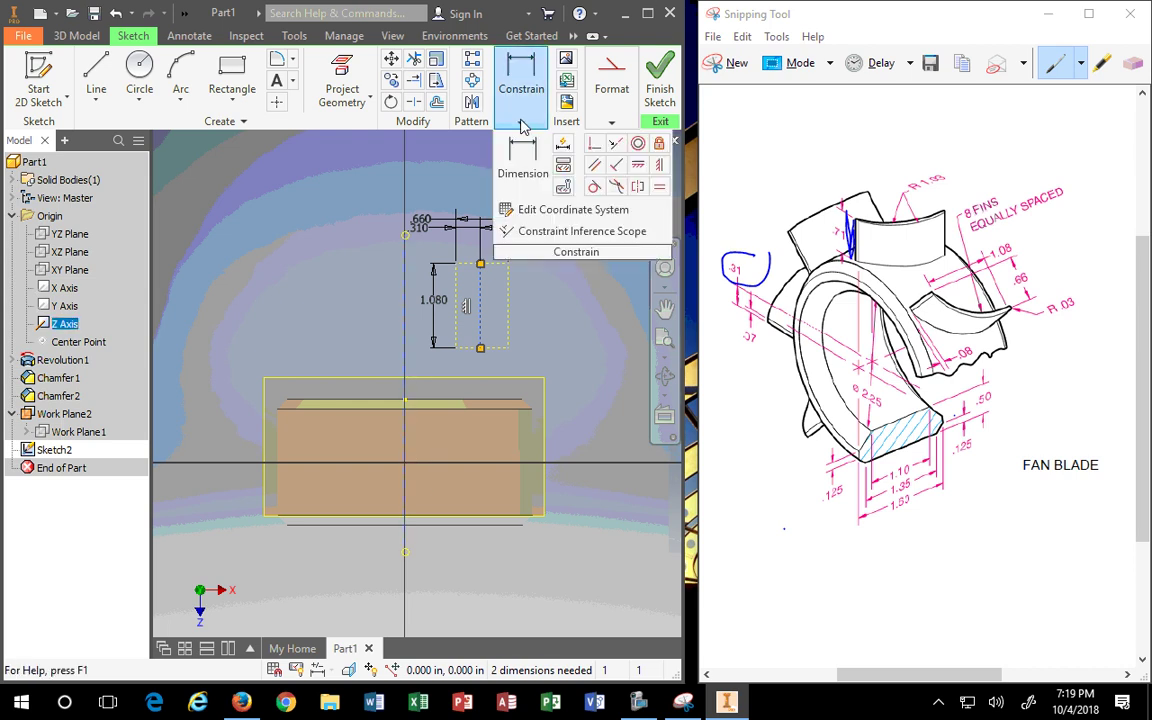
{"action": "left_click", "coordinate": [615, 145]}
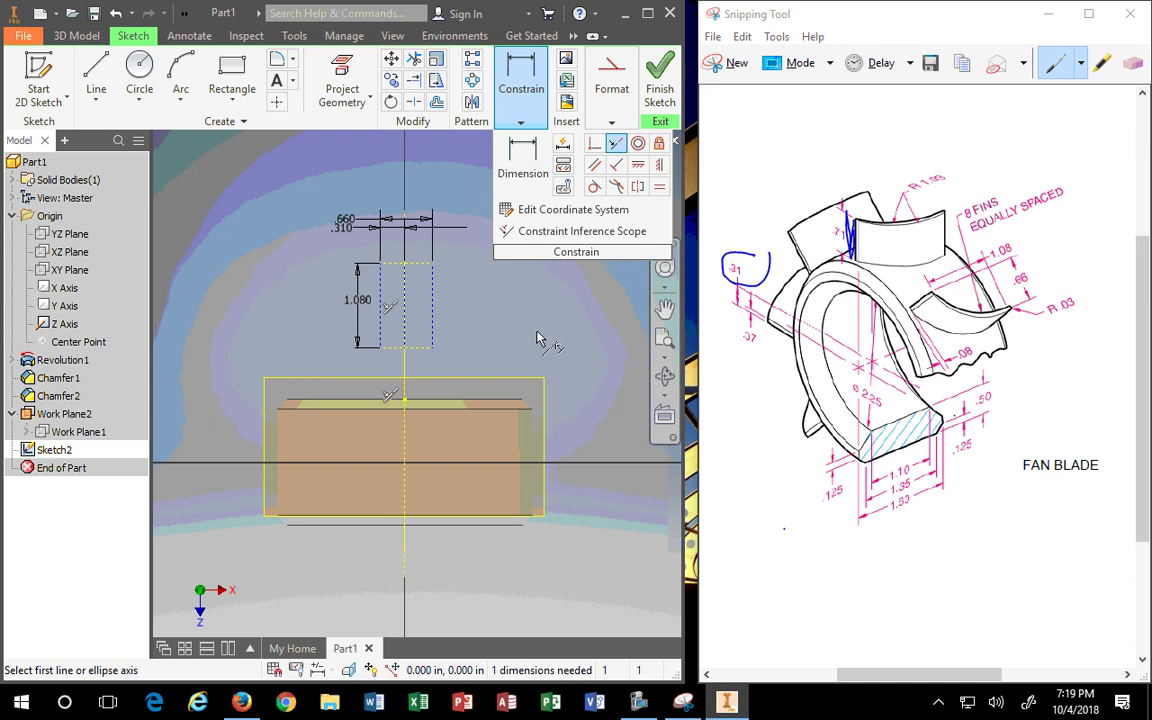
{"action": "key", "text": "Escape"}
Move the rectangle down along the Z axis until it lies within the hub's outline.
{"action": "left_click_drag", "start_coordinate": [413, 355], "coordinate": [406, 512], "text": "ctrl"}
{"action": "scroll", "coordinate": [357, 535], "scroll_direction": "up", "scroll_amount": 3}
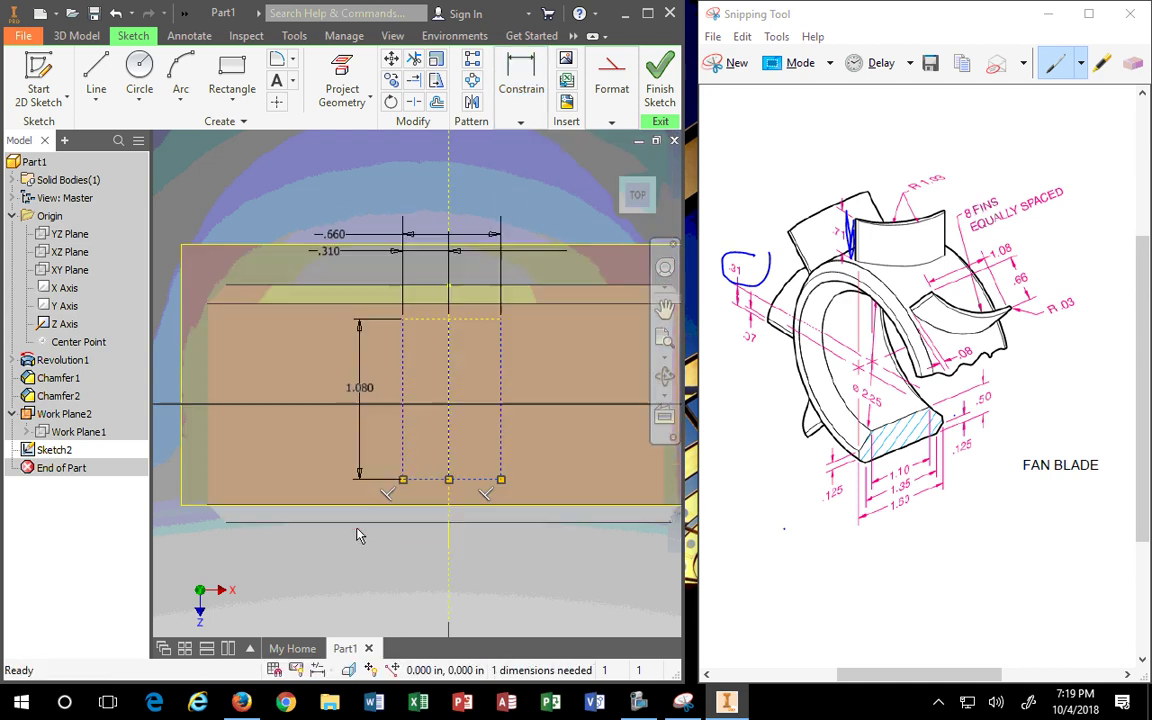
{"action": "scroll", "coordinate": [489, 516], "scroll_direction": "down", "scroll_amount": 2}
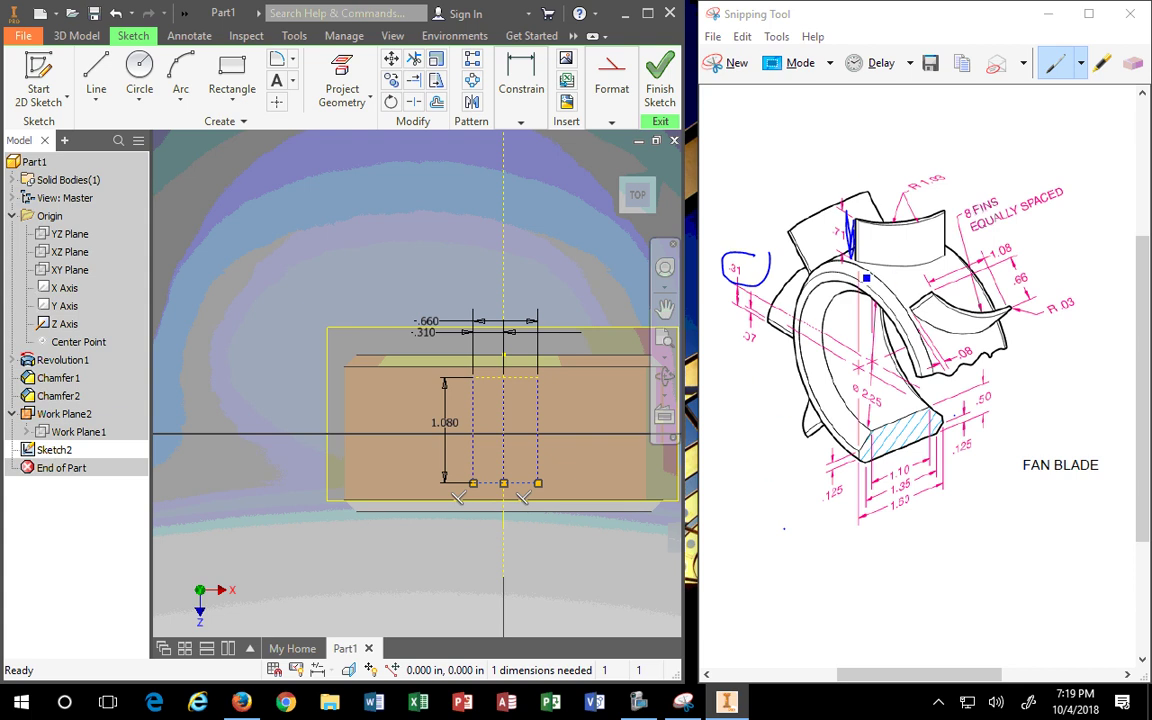
Switch to Snipping Tool and mark the fin's edge and circle its .08 dimension on the fan blade drawing.
{"action": "left_click", "coordinate": [962, 366]}
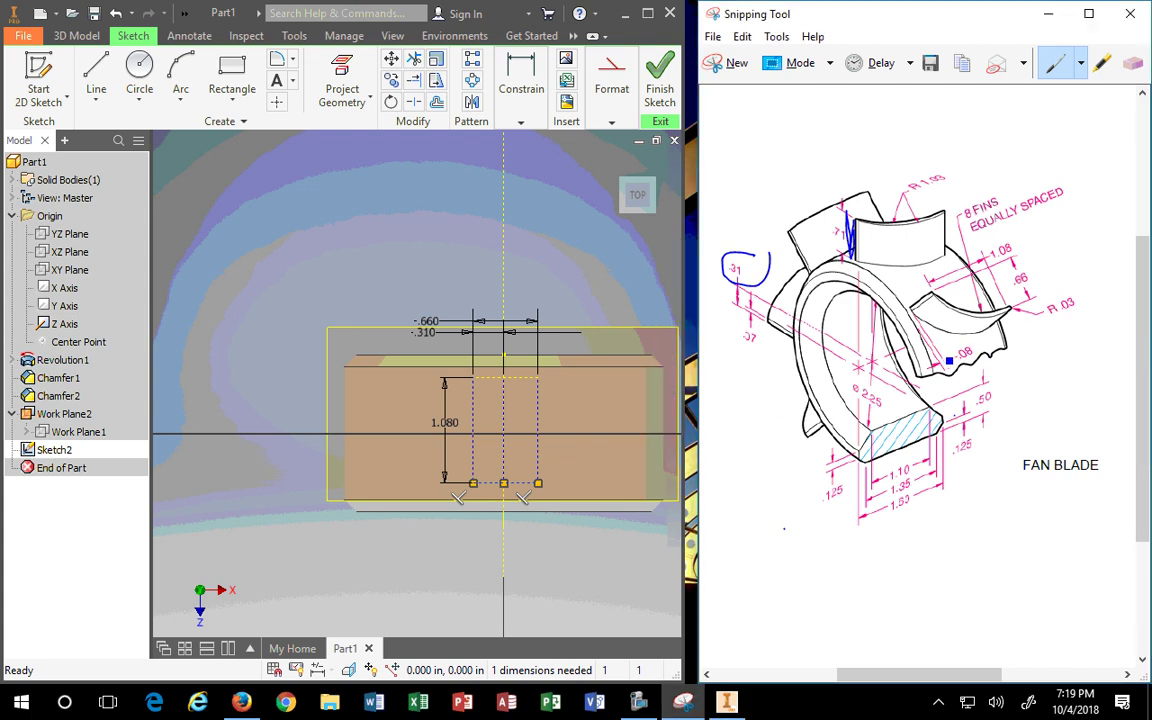
{"action": "left_click_drag", "start_coordinate": [981, 359], "coordinate": [972, 340]}
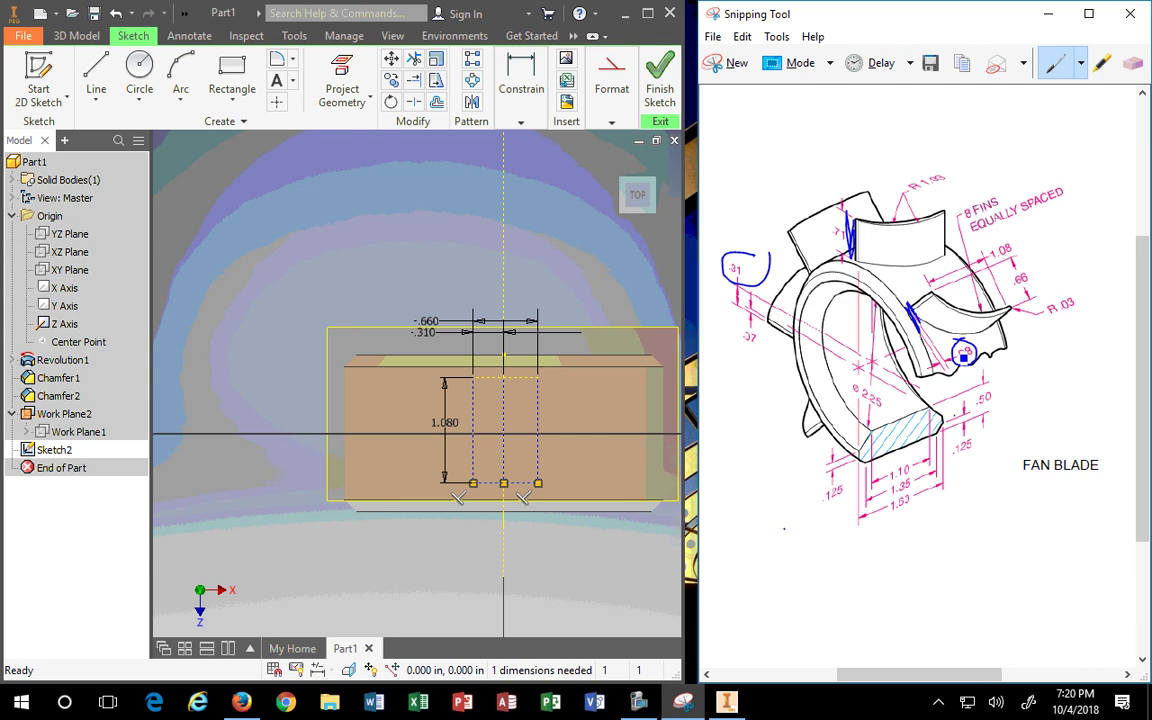
Dimension the distance between the construction rectangle's bottom side and the hub's lower edge as 0.08 in.
{"action": "left_click", "coordinate": [520, 121]}
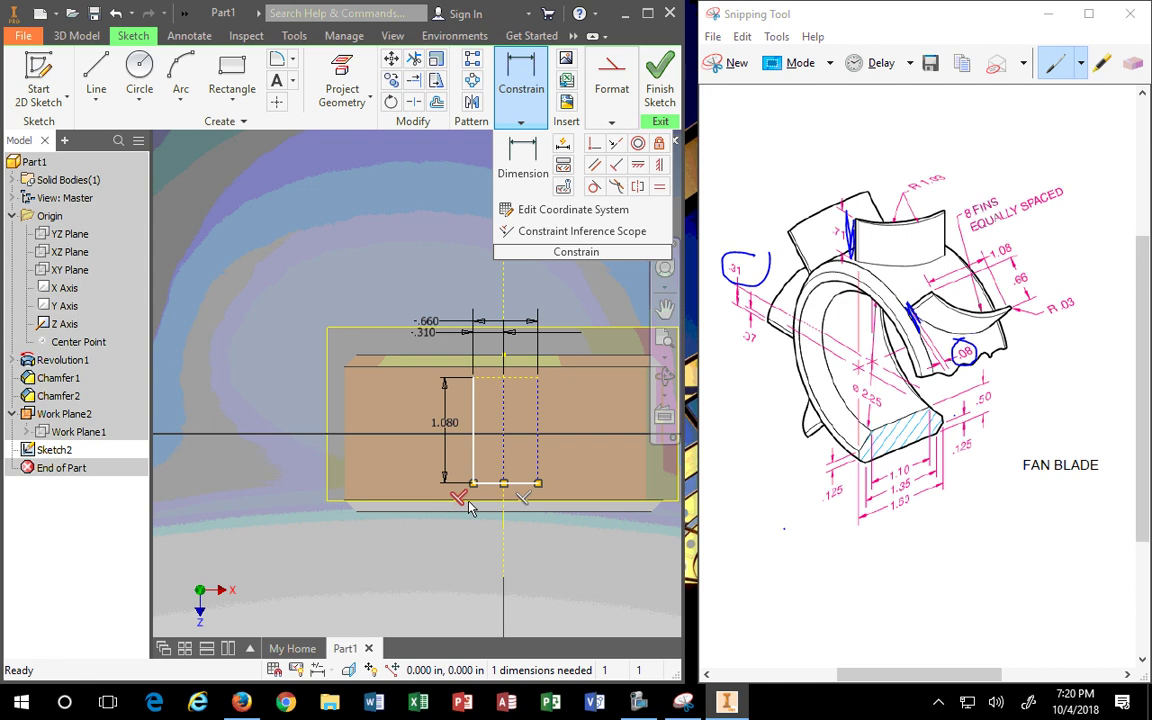
{"action": "left_click", "coordinate": [533, 163]}
{"action": "scroll", "coordinate": [476, 500], "scroll_direction": "down", "scroll_amount": 3}
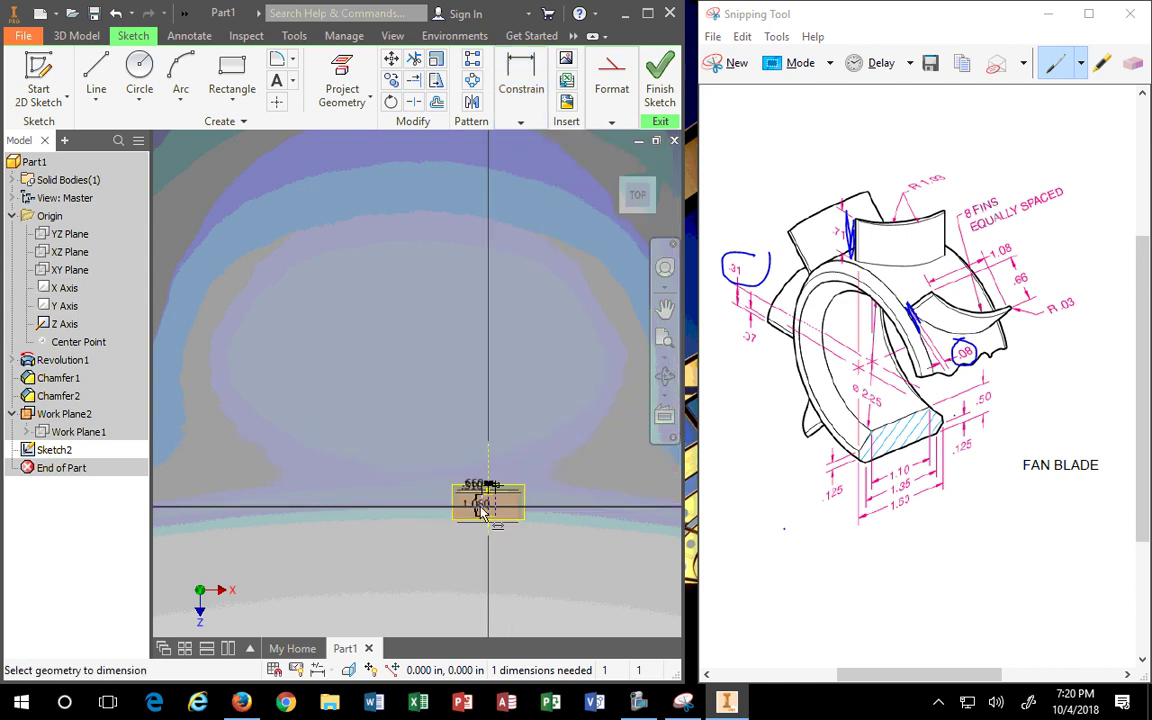
{"action": "scroll", "coordinate": [500, 541], "scroll_direction": "up", "scroll_amount": 6}
{"action": "scroll", "coordinate": [502, 541], "scroll_direction": "down", "scroll_amount": 4}
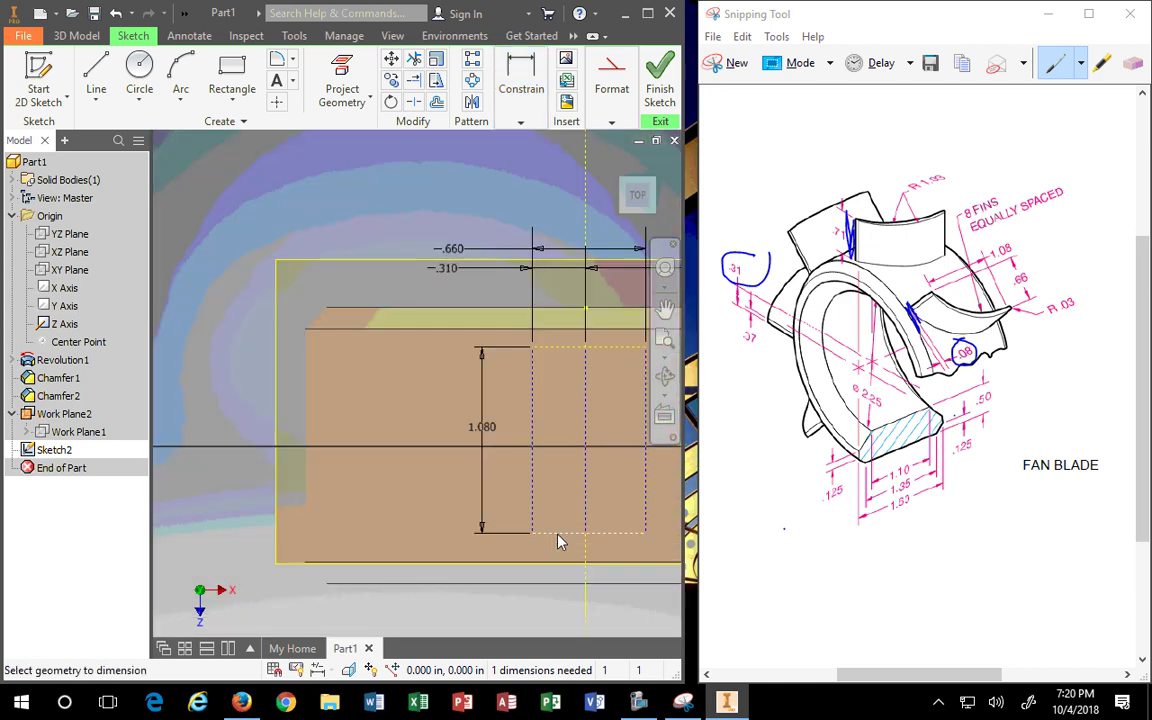
{"action": "left_click", "coordinate": [548, 564]}
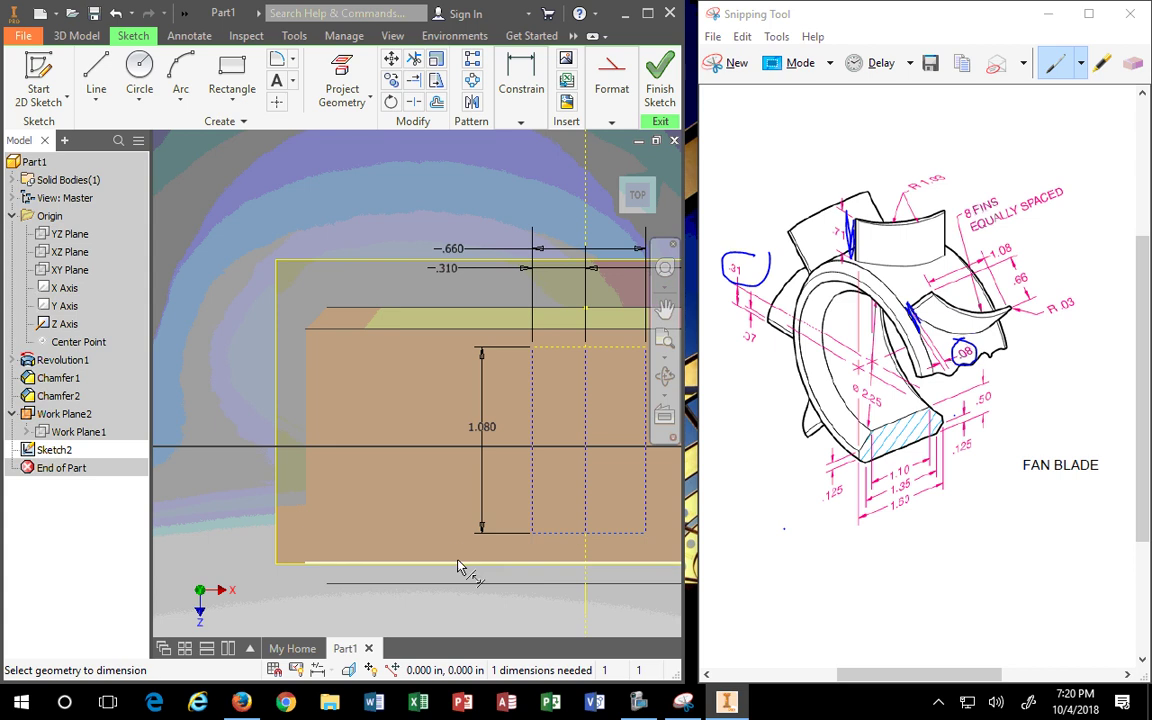
{"action": "left_click", "coordinate": [480, 533]}
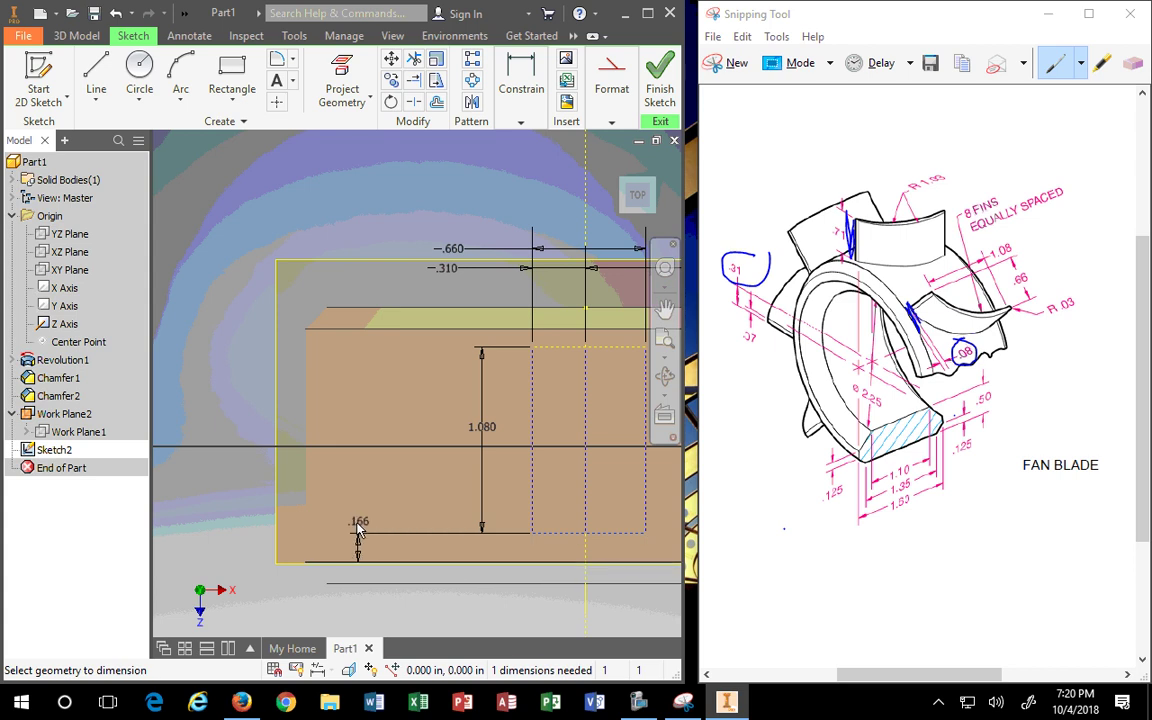
{"action": "left_click", "coordinate": [512, 596]}
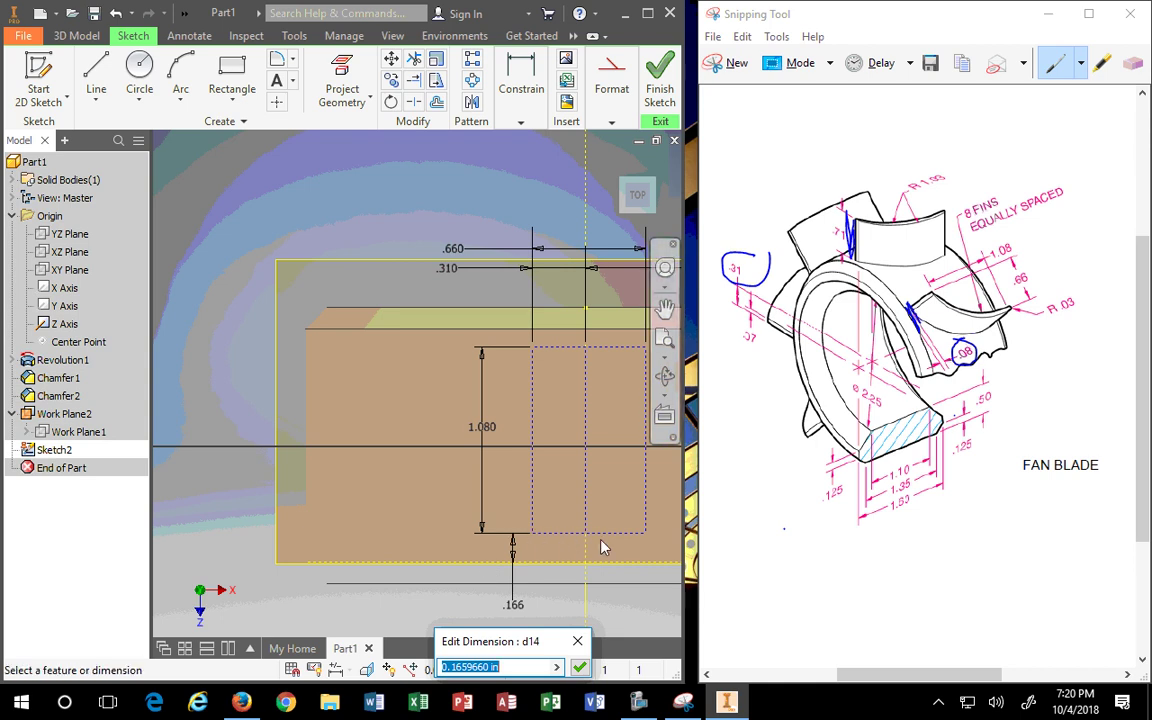
{"action": "type", "text": ".08"}
{"action": "key", "text": "Return"}
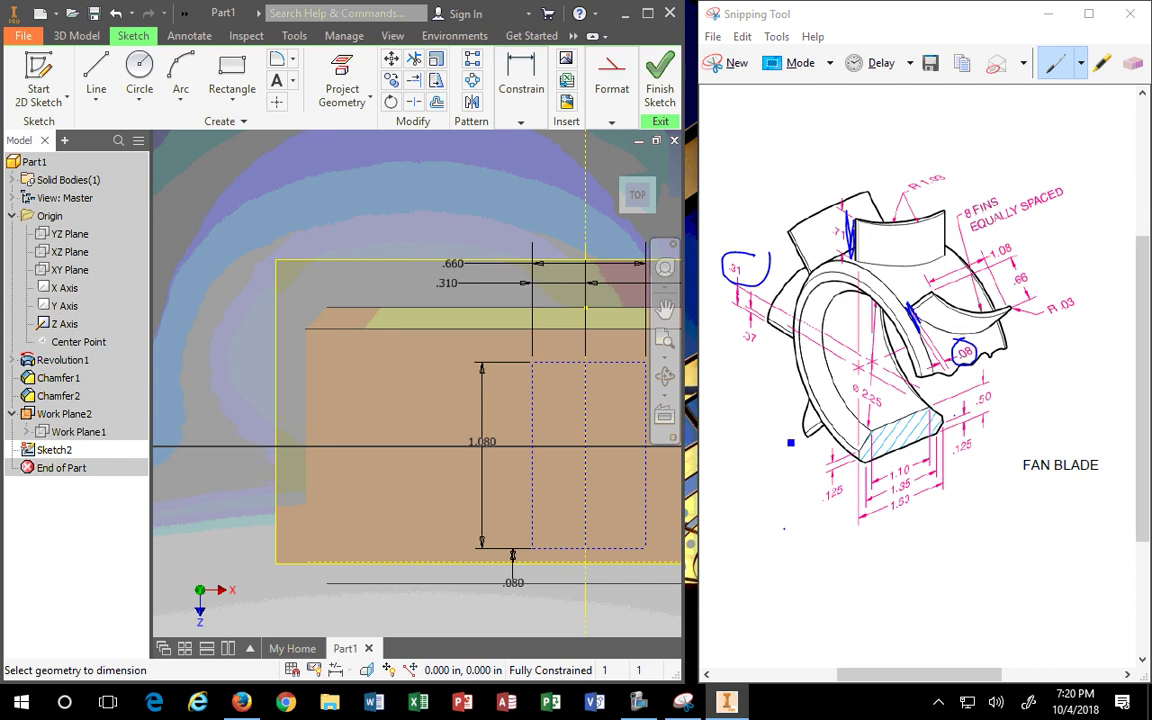
Draw a short horizontal line about 0.075 in long from the rectangle's lower-left corner along its bottom side.
{"action": "scroll", "coordinate": [590, 450], "scroll_direction": "down", "scroll_amount": 5}
{"action": "scroll", "coordinate": [576, 439], "scroll_direction": "up", "scroll_amount": 5}
{"action": "scroll", "coordinate": [598, 460], "scroll_direction": "down", "scroll_amount": 1}
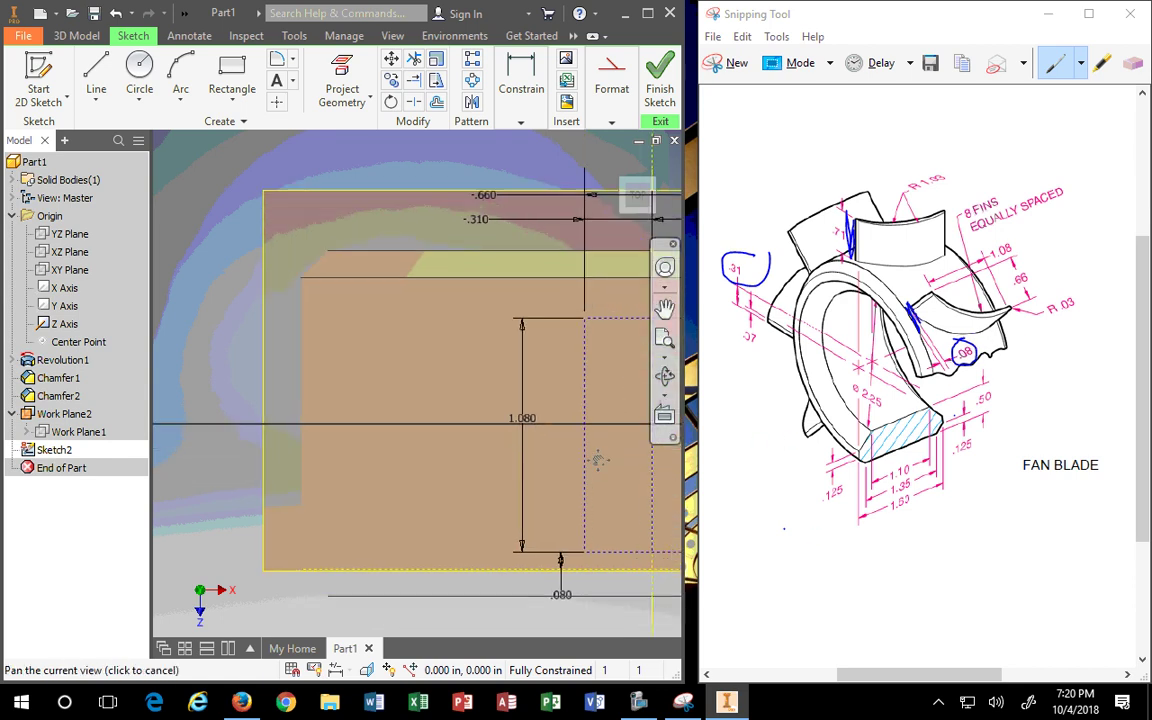
{"action": "middle_click_drag", "start_coordinate": [598, 460], "coordinate": [341, 404]}
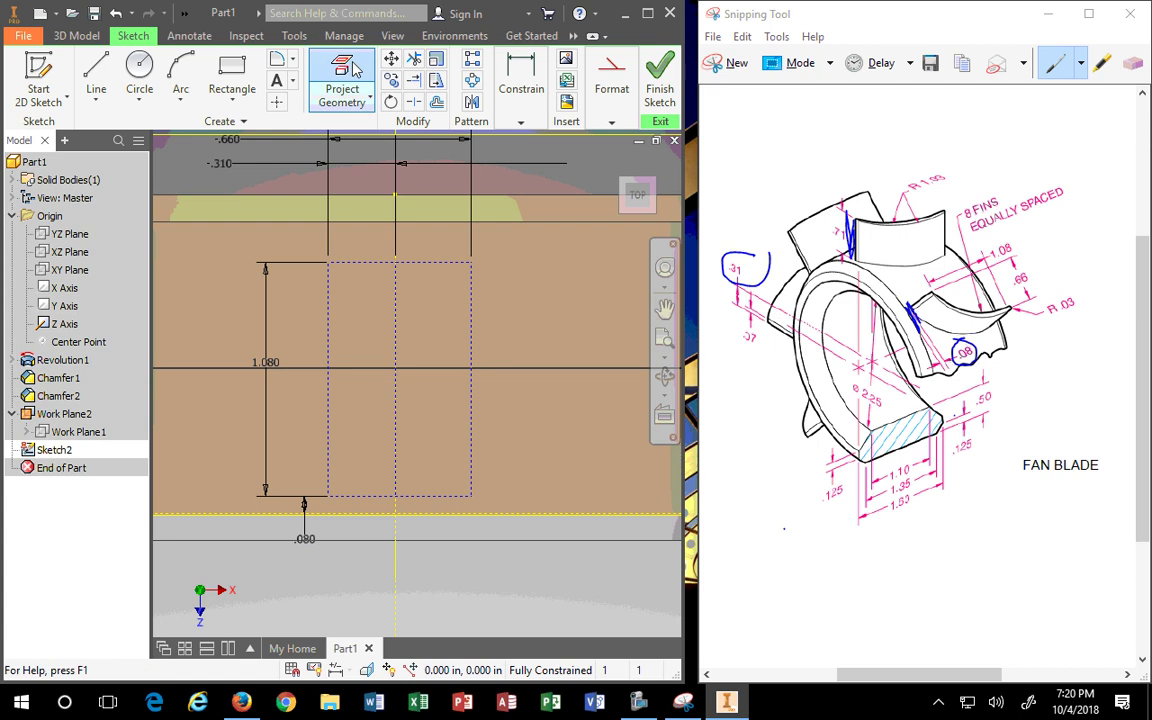
{"action": "left_click", "coordinate": [613, 122]}
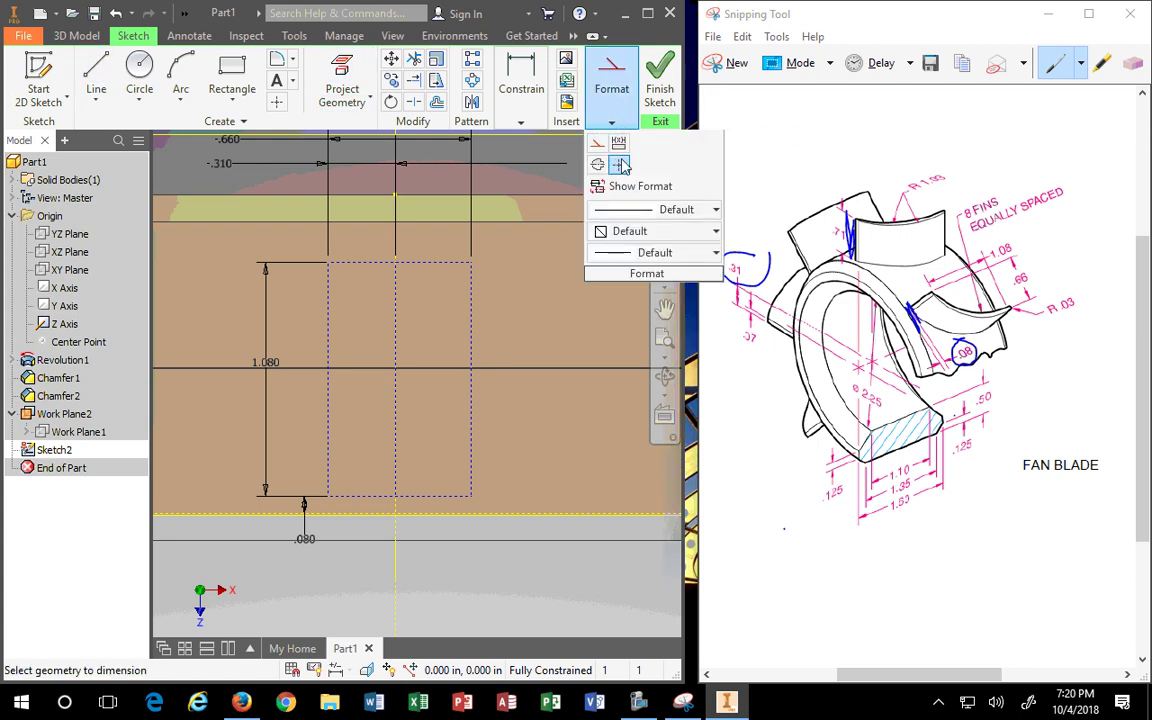
{"action": "left_click", "coordinate": [96, 78]}
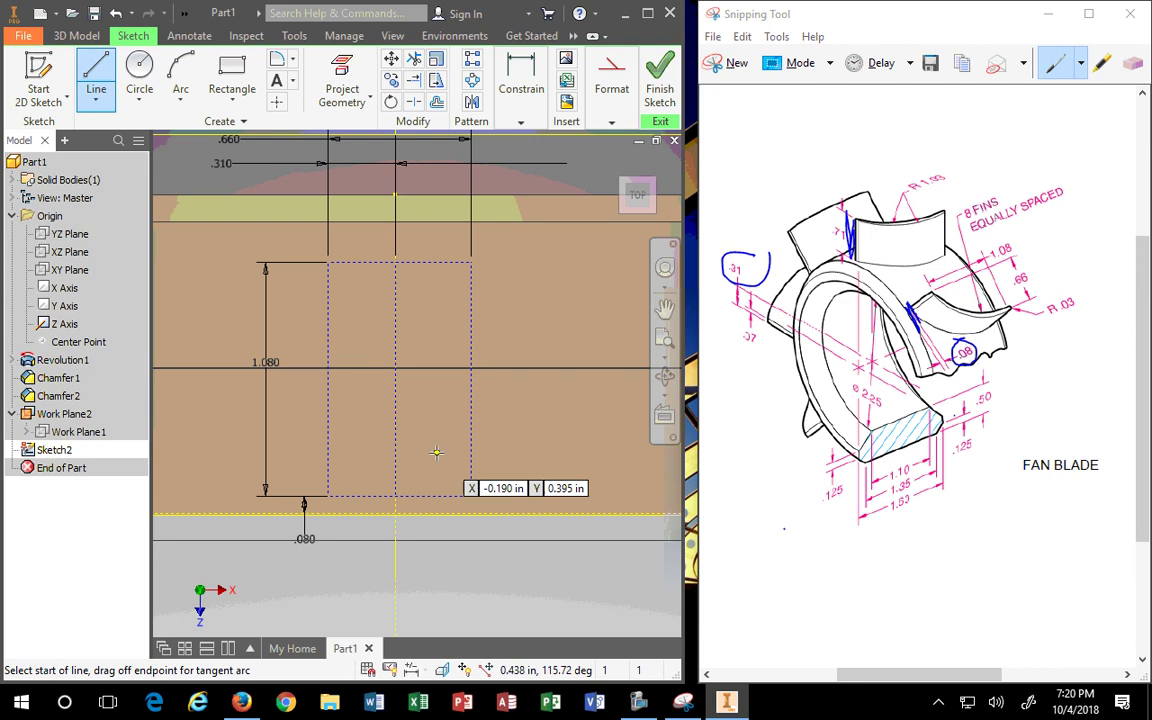
{"action": "scroll", "coordinate": [340, 500], "scroll_direction": "up", "scroll_amount": 2}
{"action": "scroll", "coordinate": [265, 430], "scroll_direction": "down", "scroll_amount": 3}
{"action": "scroll", "coordinate": [259, 342], "scroll_direction": "up", "scroll_amount": 1}
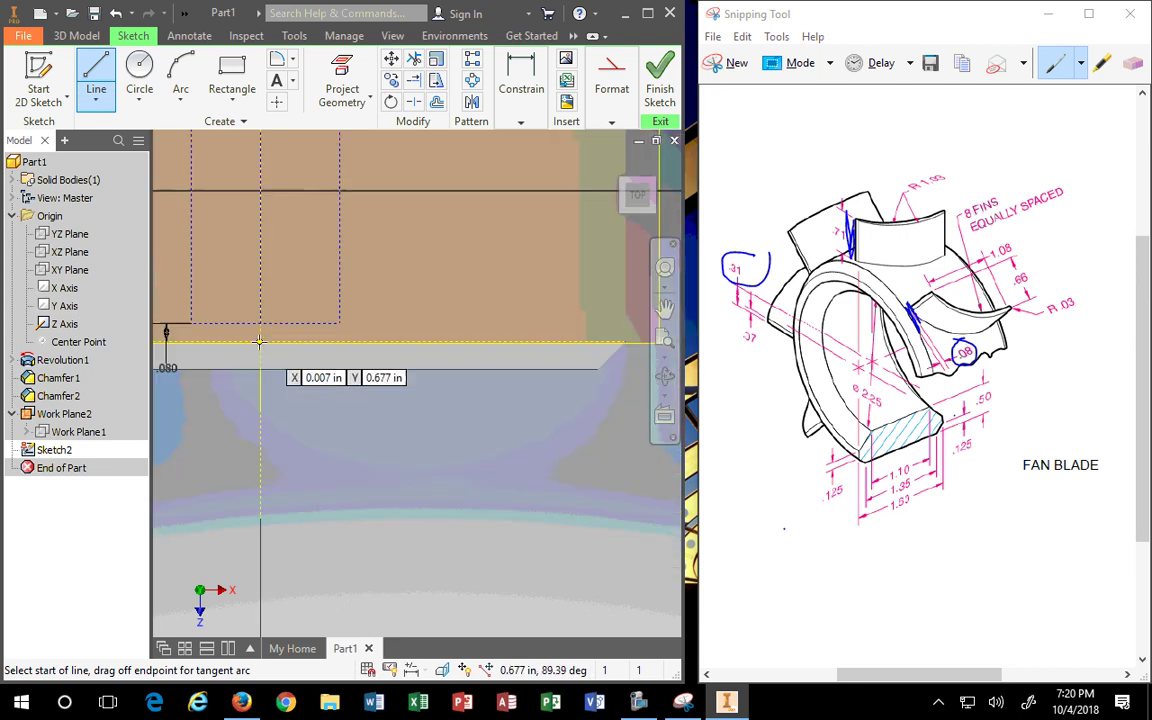
{"action": "middle_click_drag", "start_coordinate": [198, 225], "coordinate": [301, 361]}
{"action": "scroll", "coordinate": [305, 365], "scroll_direction": "up", "scroll_amount": 2}
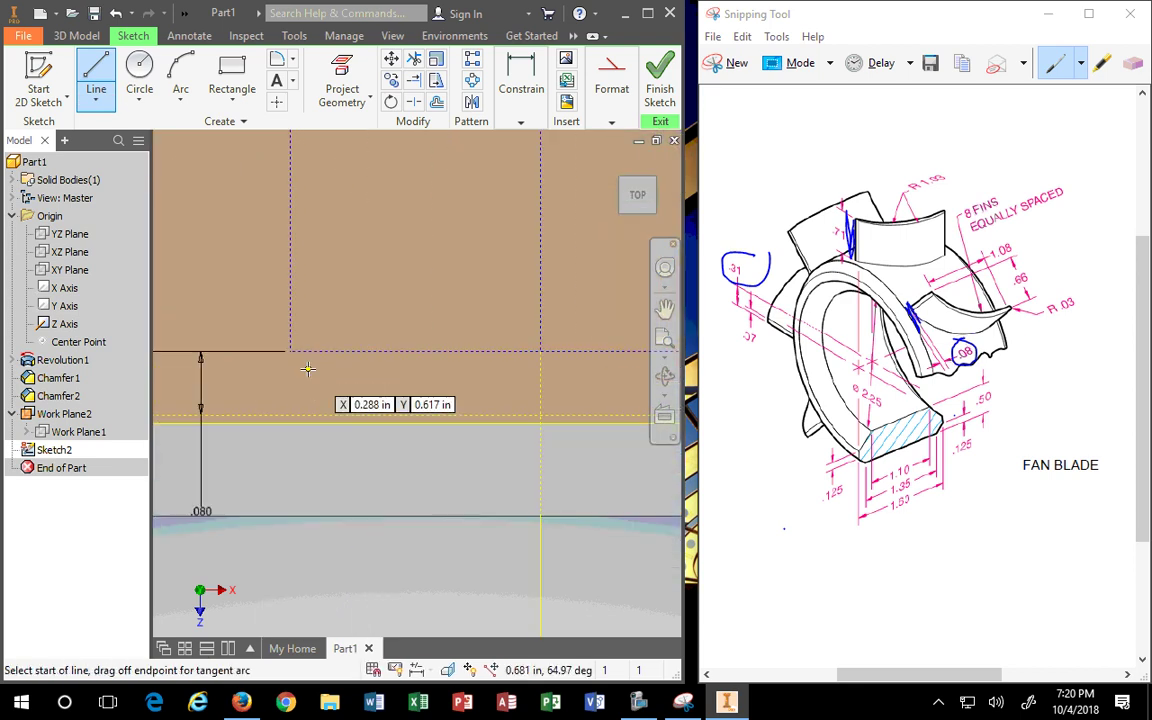
{"action": "left_click", "coordinate": [290, 351]}
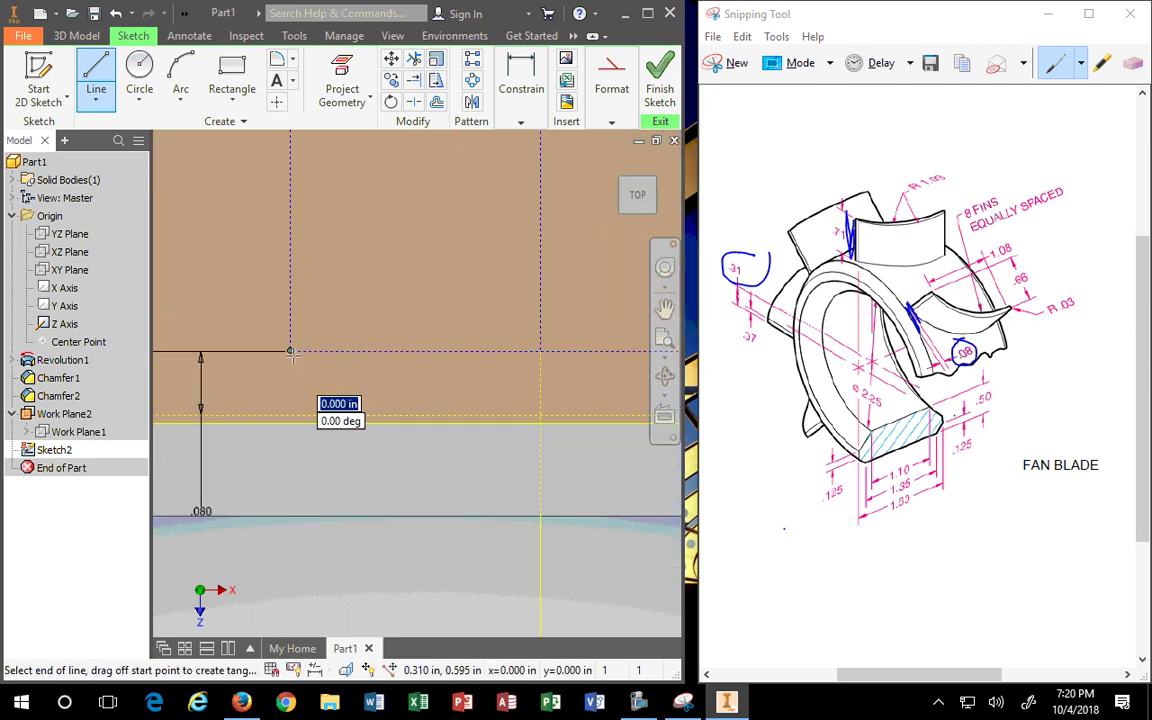
{"action": "double_click", "coordinate": [351, 351]}
{"action": "key", "text": "Escape"}
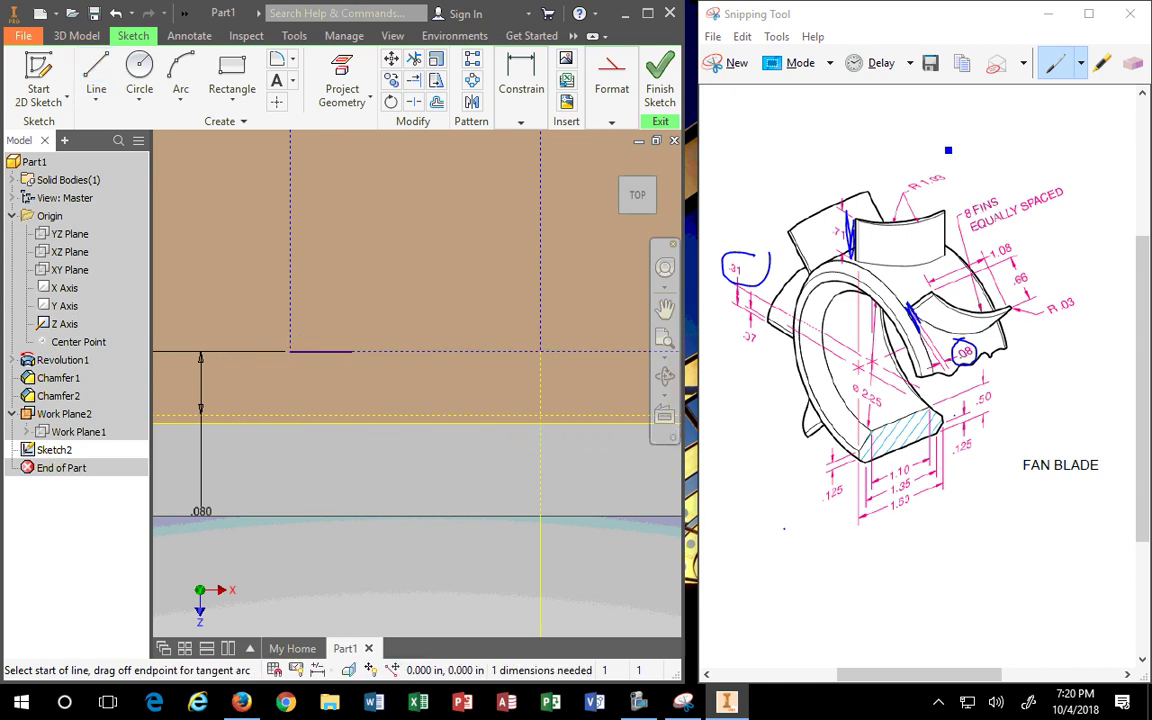
Dimension the short line at the rectangle's lower-left corner as 0.07 in long.
{"action": "left_click", "coordinate": [520, 121]}
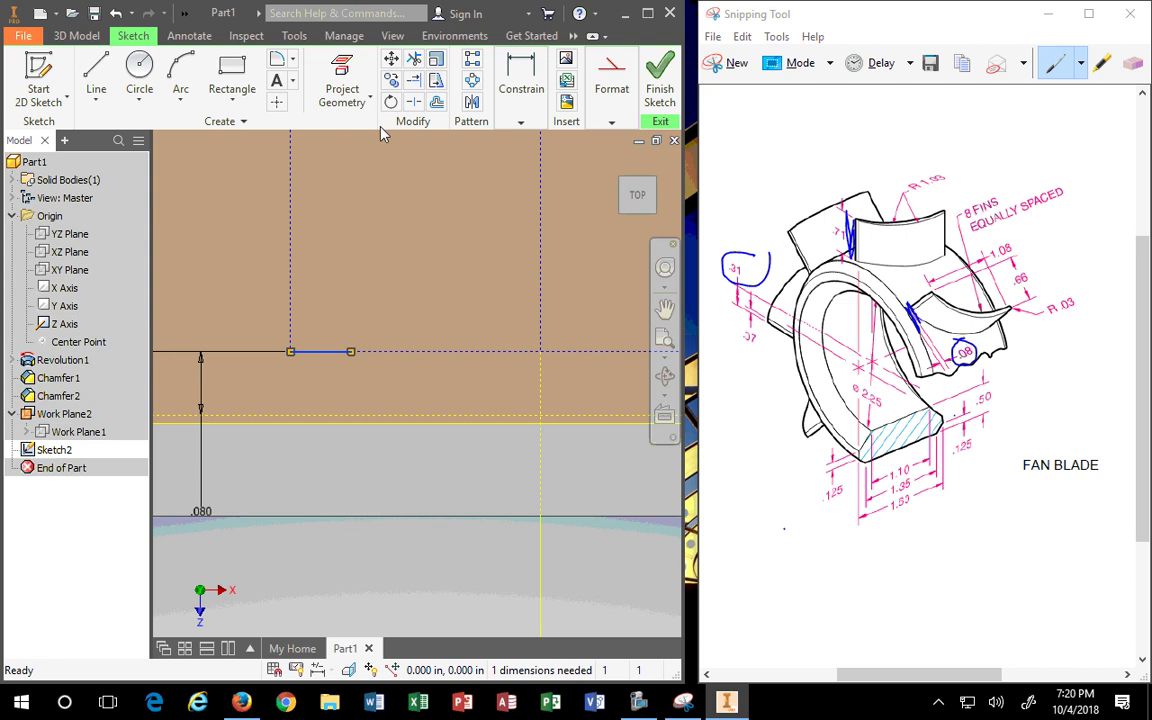
{"action": "left_click", "coordinate": [520, 121]}
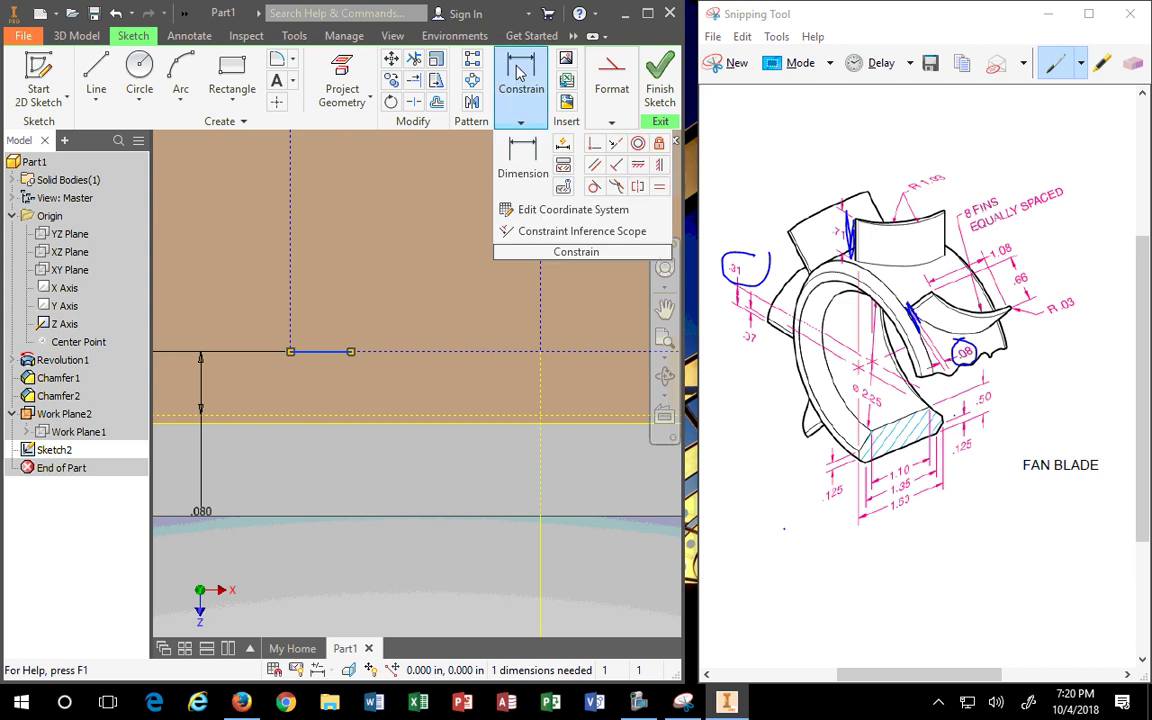
{"action": "left_click", "coordinate": [324, 355]}
{"action": "key", "text": "Escape"}
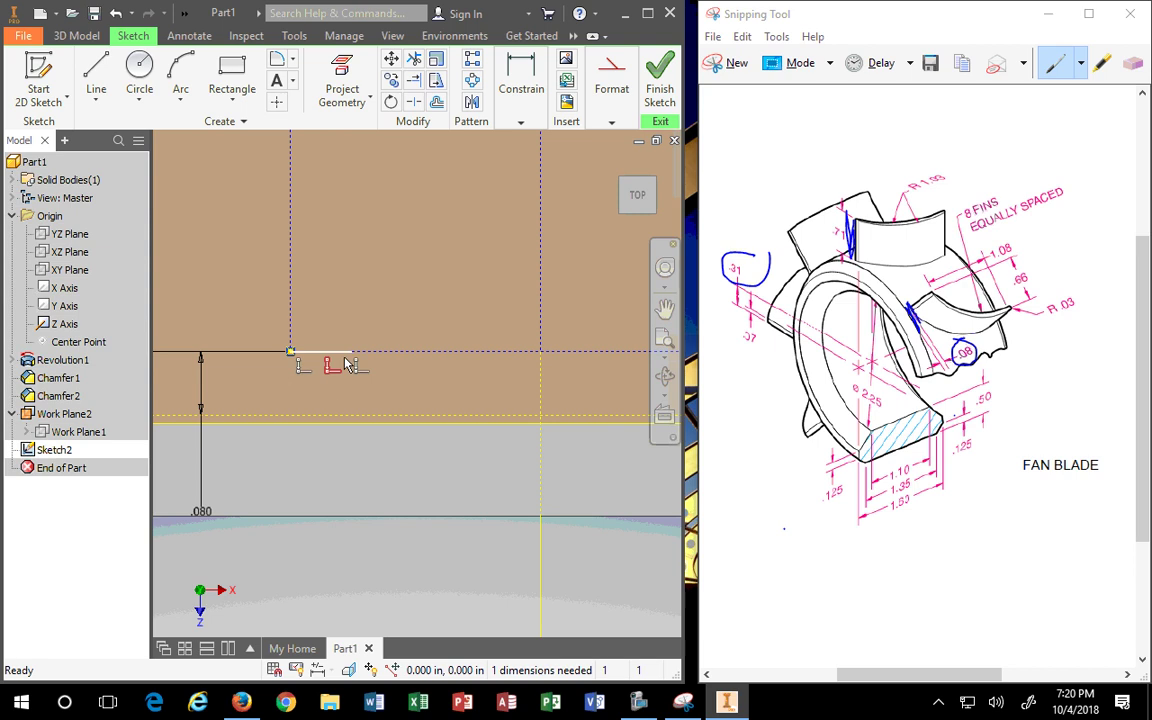
{"action": "left_click", "coordinate": [520, 119]}
{"action": "left_click", "coordinate": [522, 150]}
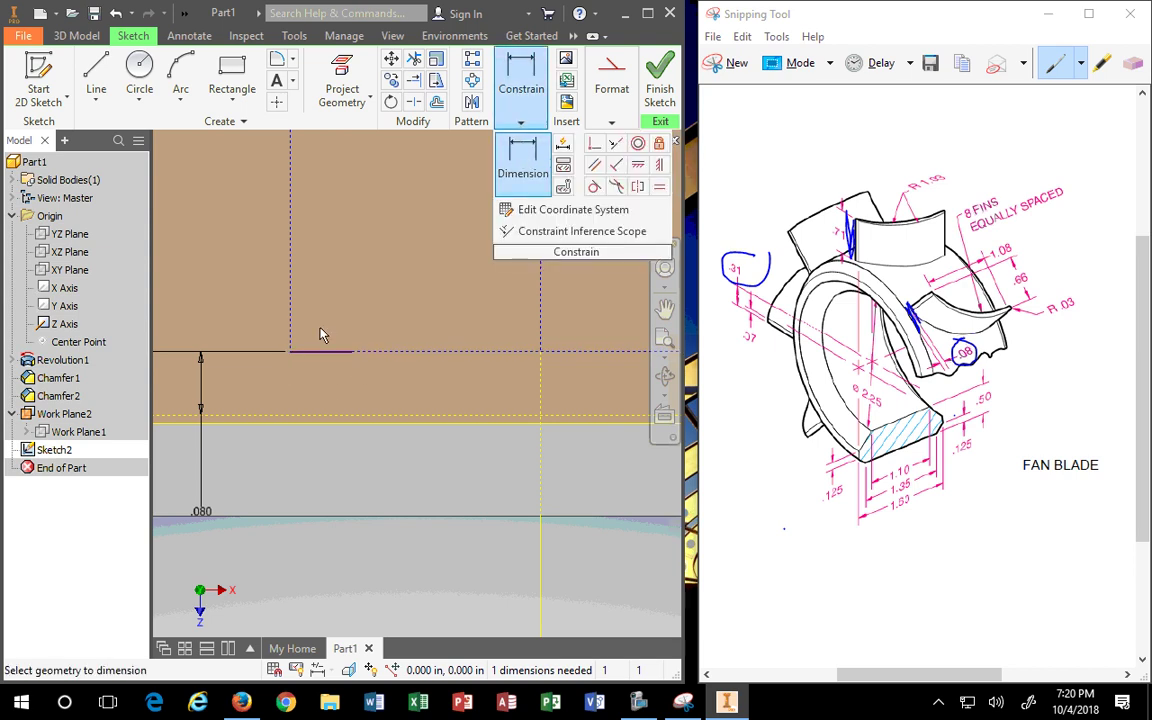
{"action": "left_click", "coordinate": [352, 356]}
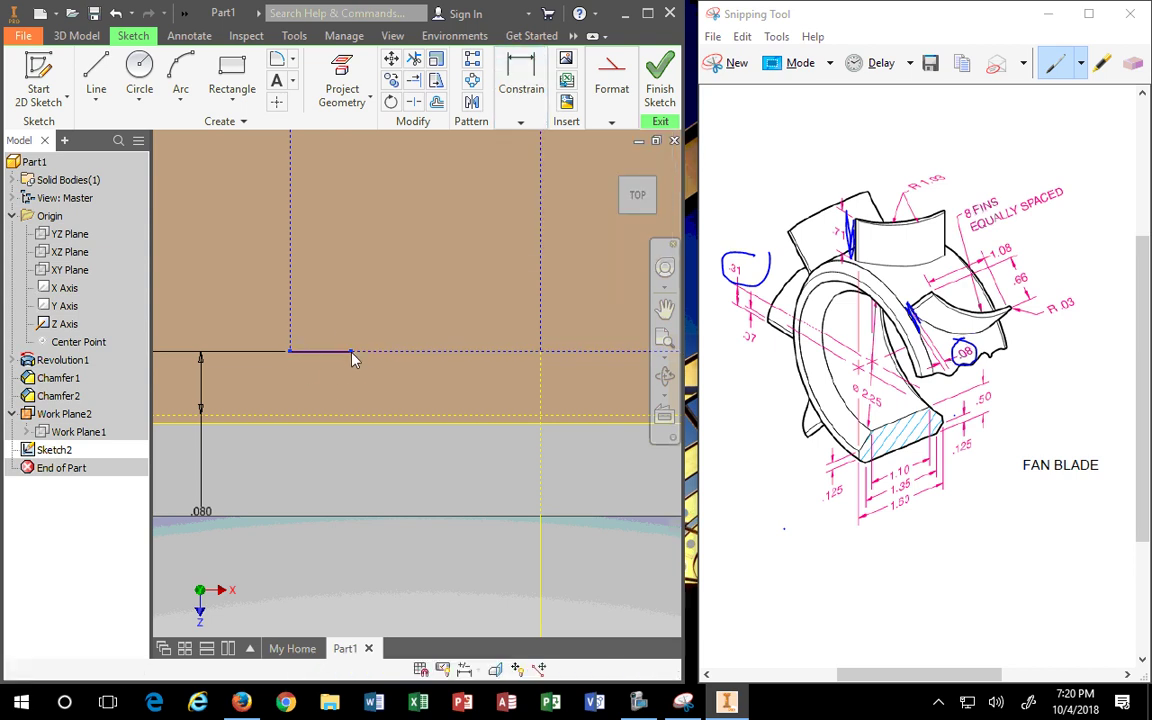
{"action": "left_click", "coordinate": [313, 505]}
{"action": "type", "text": "."}
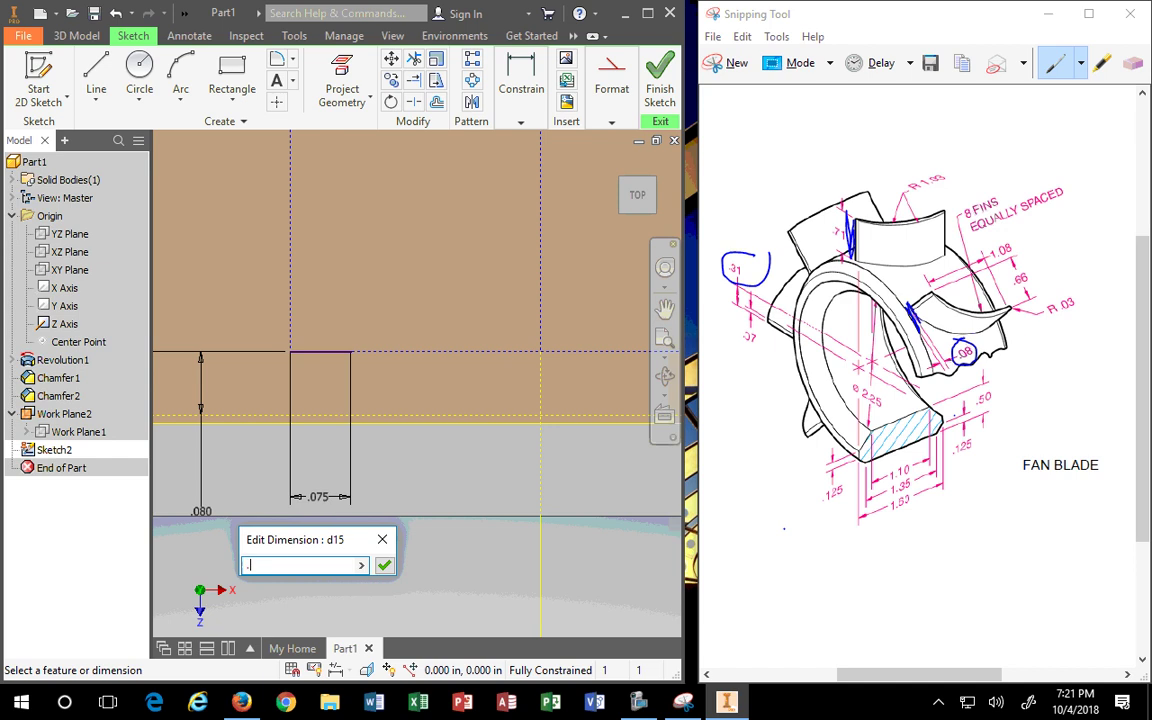
{"action": "type", "text": "07"}
{"action": "key", "text": "Return"}
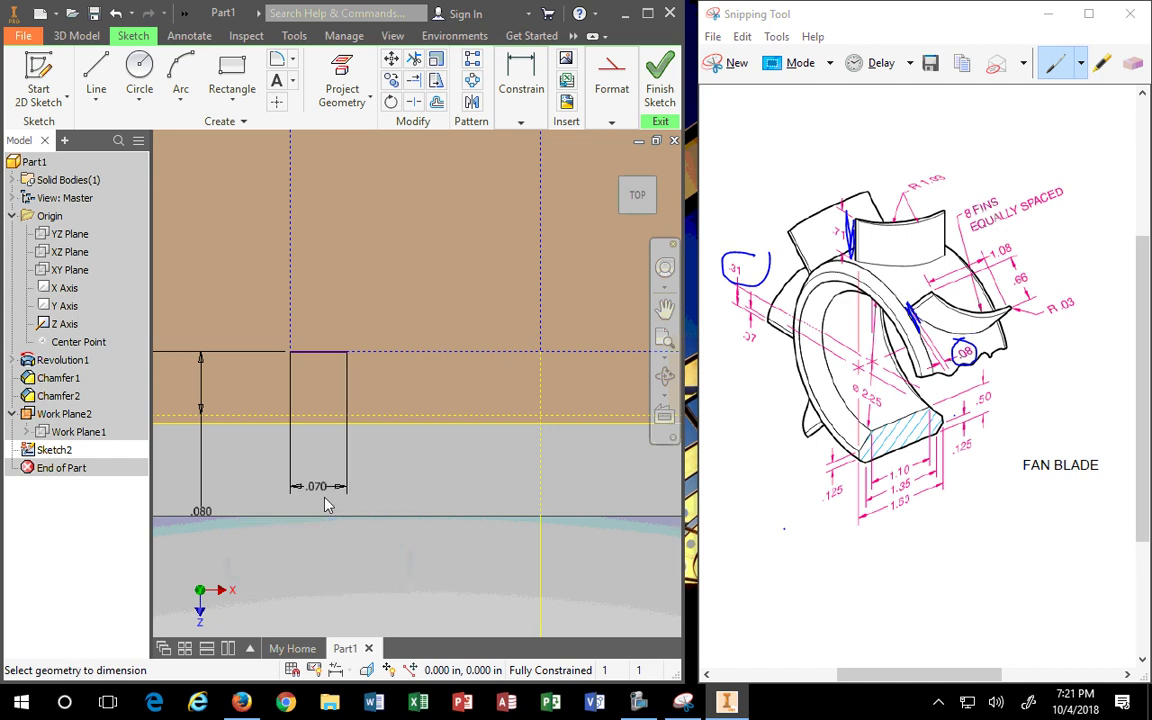
Draw a circle of about 0.085 in radius centred on the rectangle's upper-right corner, and circle R .03 on the reference drawing.
{"action": "scroll", "coordinate": [404, 450], "scroll_direction": "up", "scroll_amount": 5}
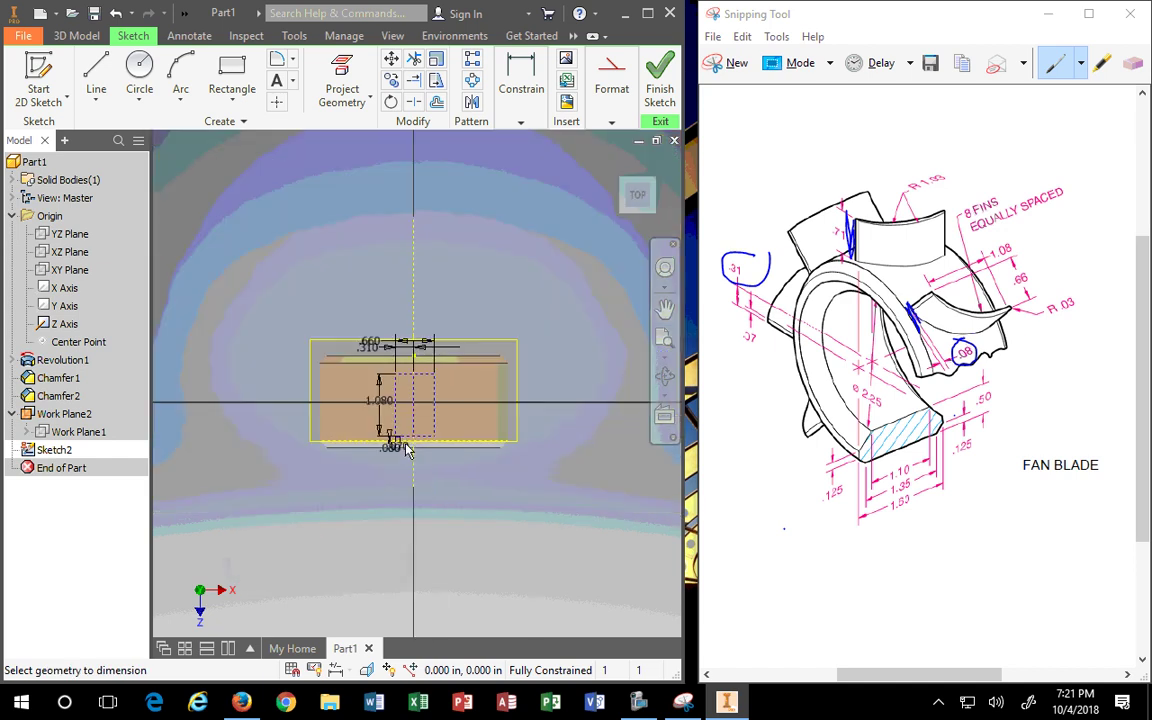
{"action": "scroll", "coordinate": [406, 449], "scroll_direction": "down", "scroll_amount": 5}
{"action": "left_click", "coordinate": [139, 75]}
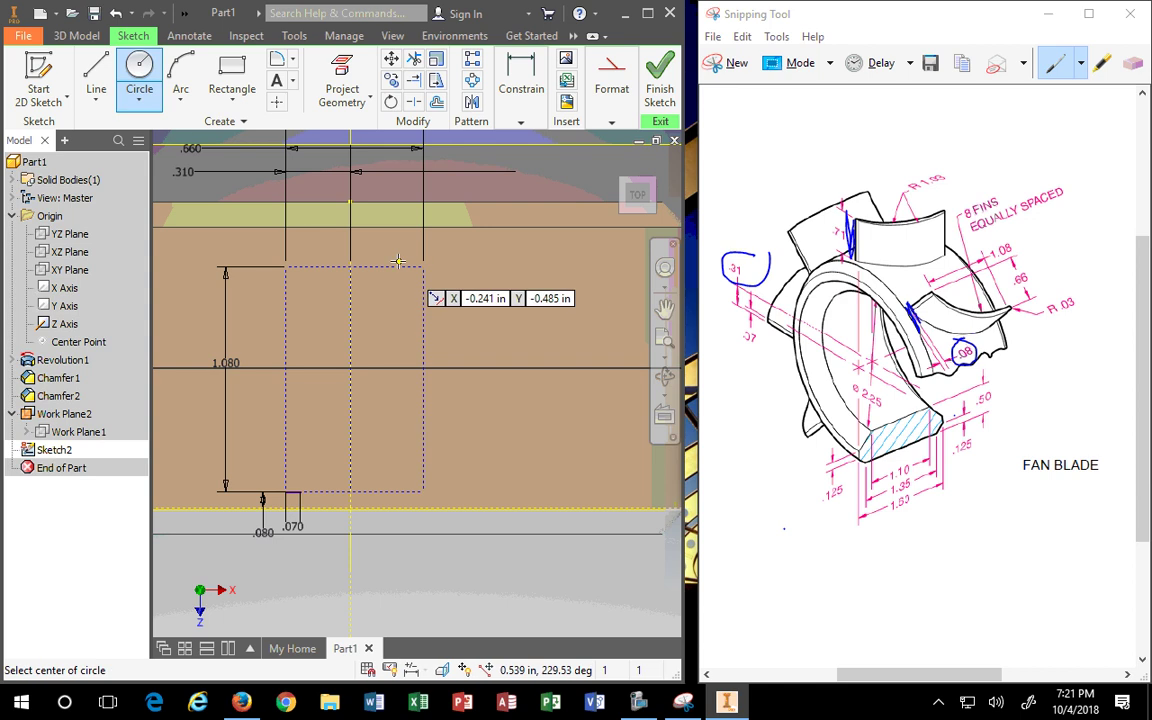
{"action": "left_click", "coordinate": [421, 266]}
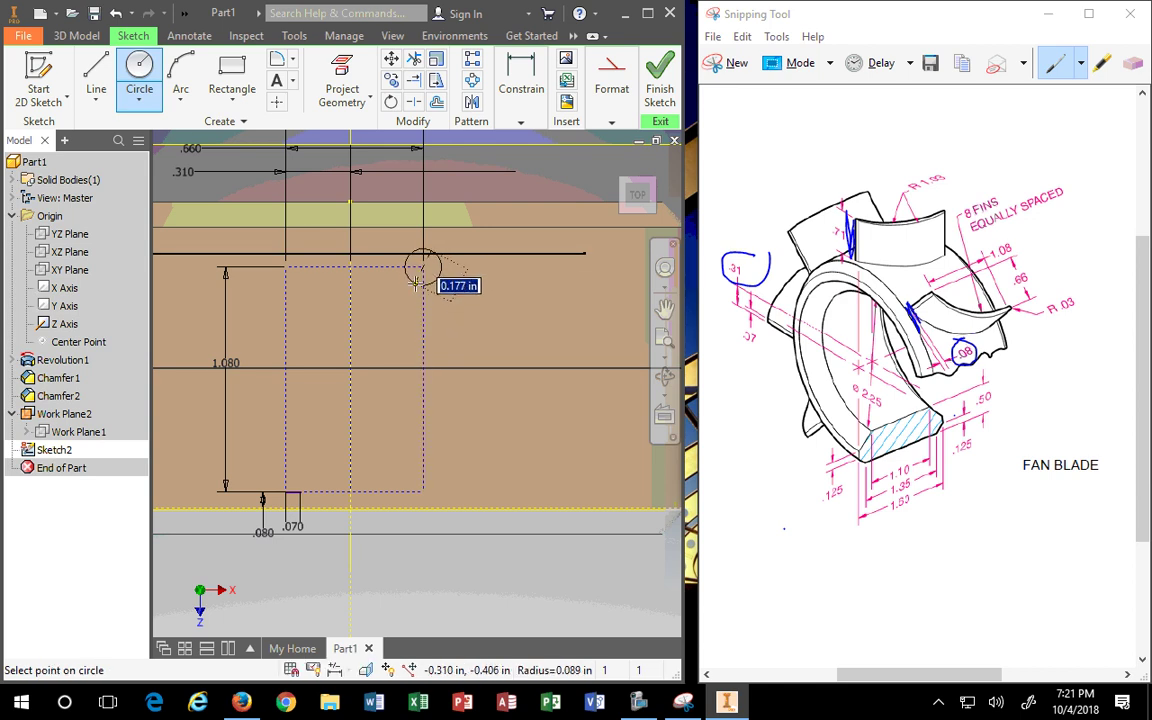
{"action": "left_click", "coordinate": [1050, 302]}
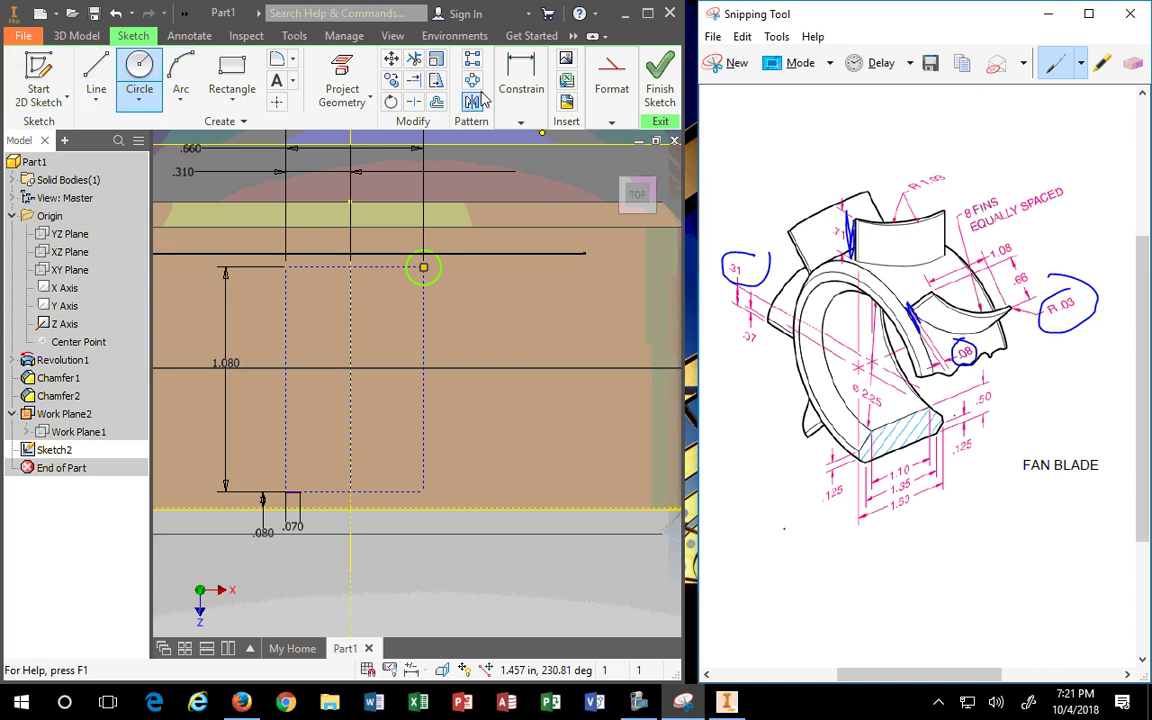
Add a radius dimension of 0.03 in to the circle at the rectangle's upper-right corner.
{"action": "left_click", "coordinate": [521, 90]}
{"action": "left_click", "coordinate": [522, 160]}
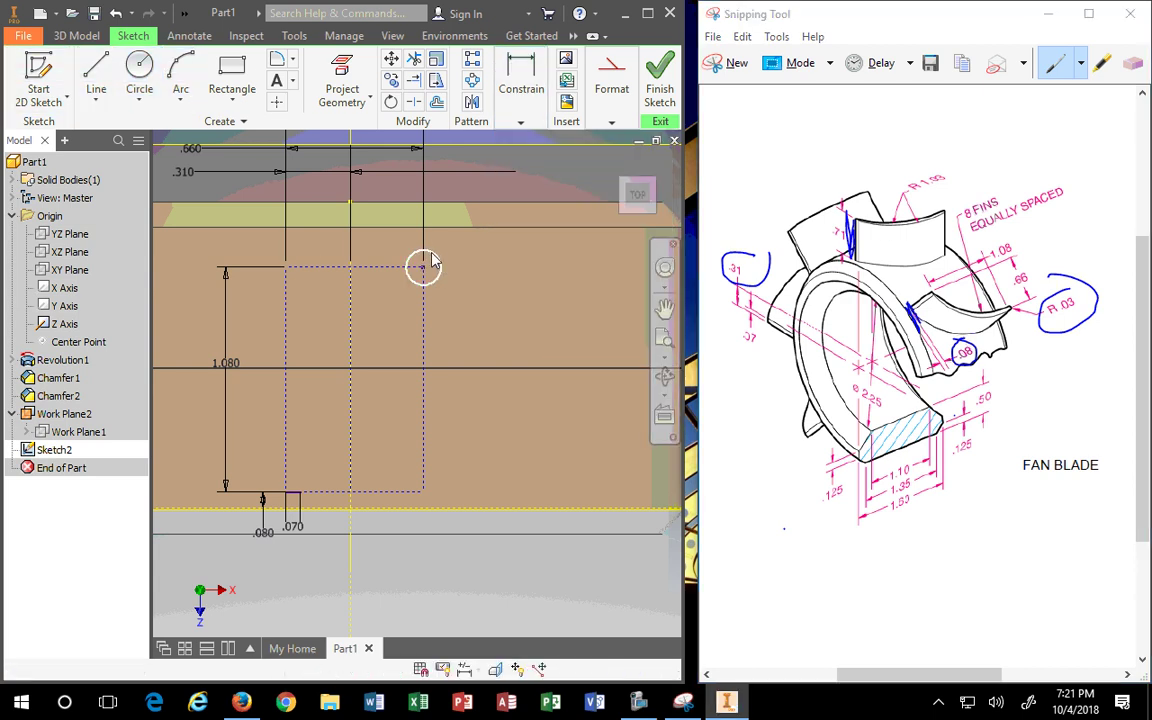
{"action": "left_click", "coordinate": [426, 257]}
{"action": "right_click", "coordinate": [519, 201]}
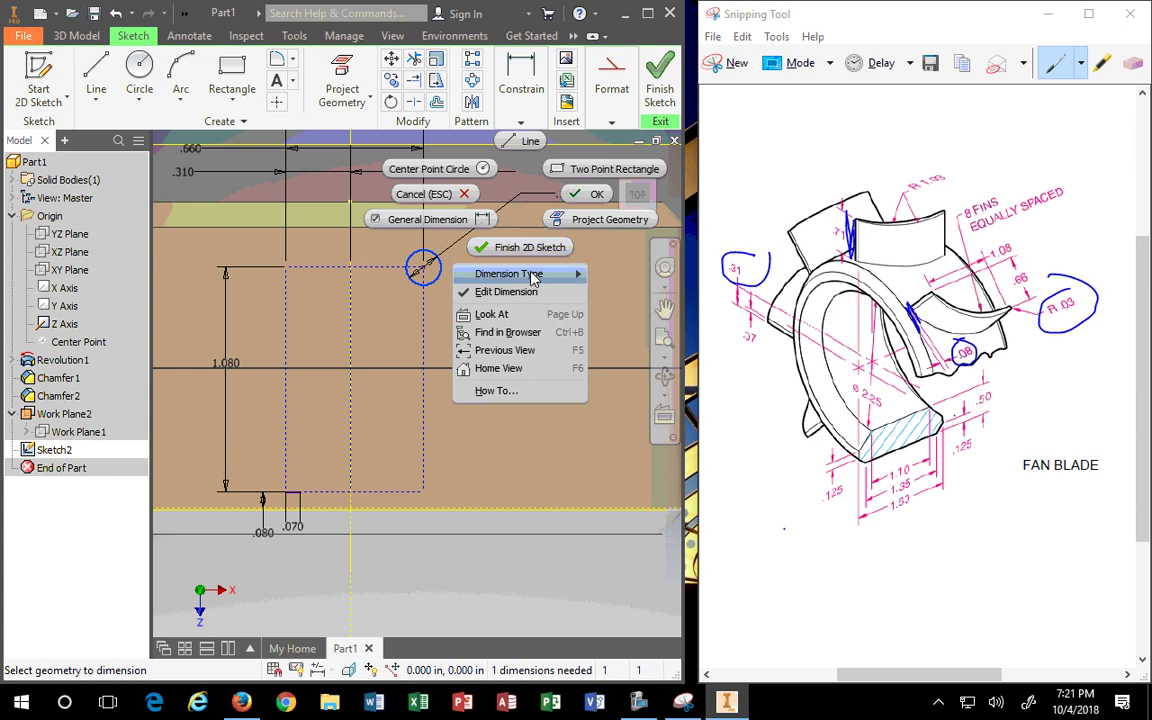
{"action": "mouse_move", "coordinate": [535, 273]}
{"action": "left_click", "coordinate": [625, 273]}
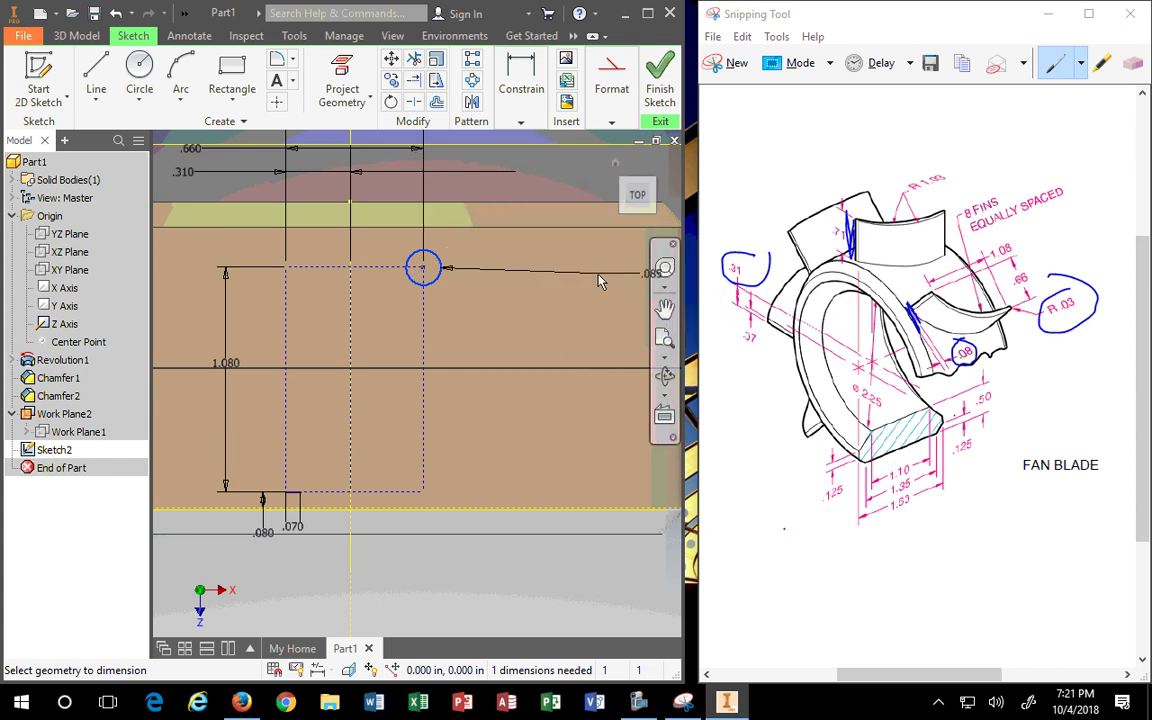
{"action": "left_click", "coordinate": [490, 212]}
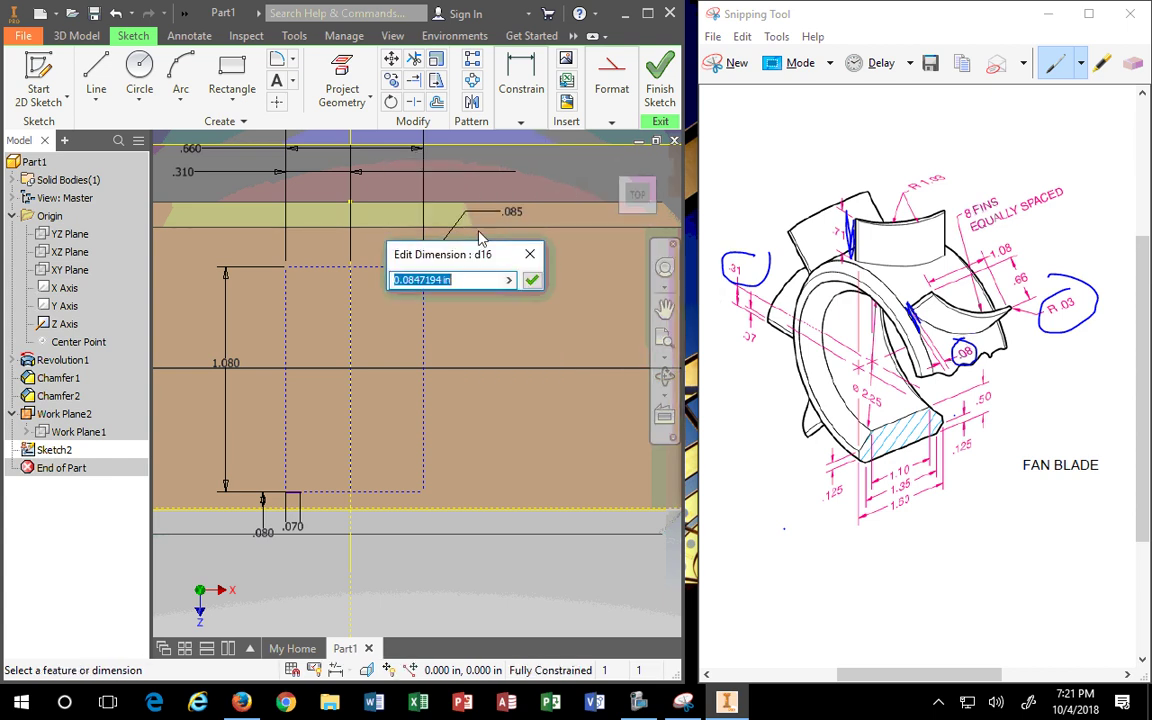
{"action": "type", "text": ".03"}
{"action": "key", "text": "Return"}
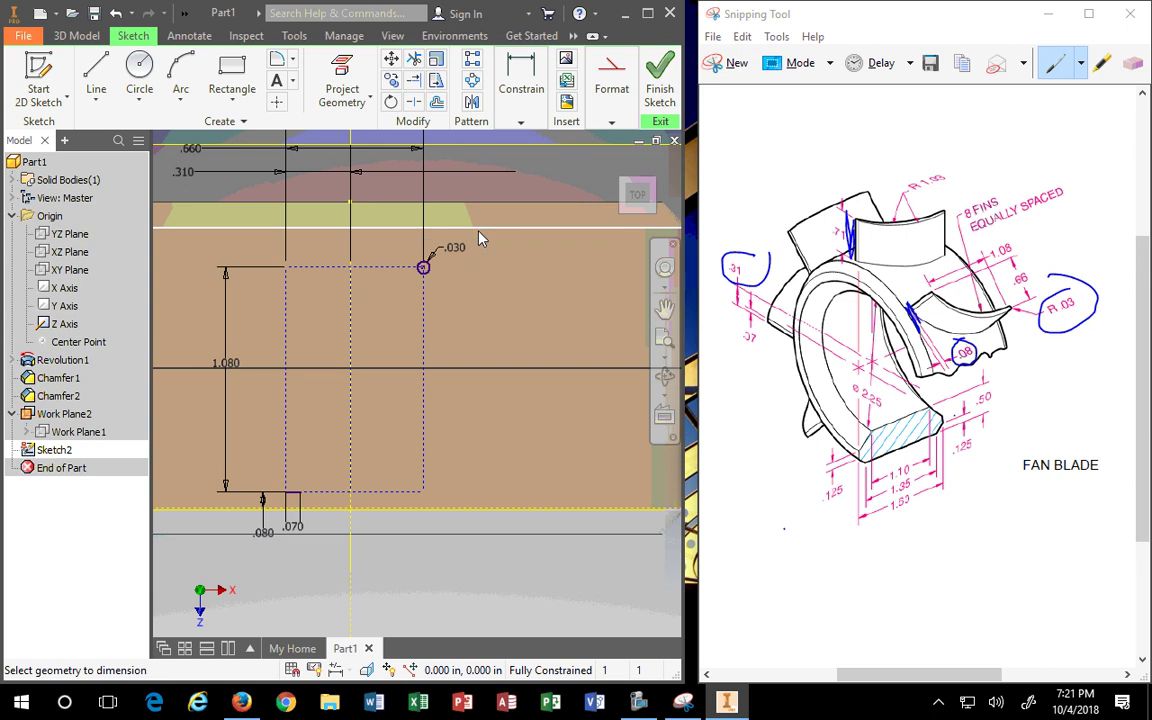
Draw a three-point arc outside the hub, to the upper left of the construction rectangle.
{"action": "scroll", "coordinate": [398, 428], "scroll_direction": "down", "scroll_amount": 5}
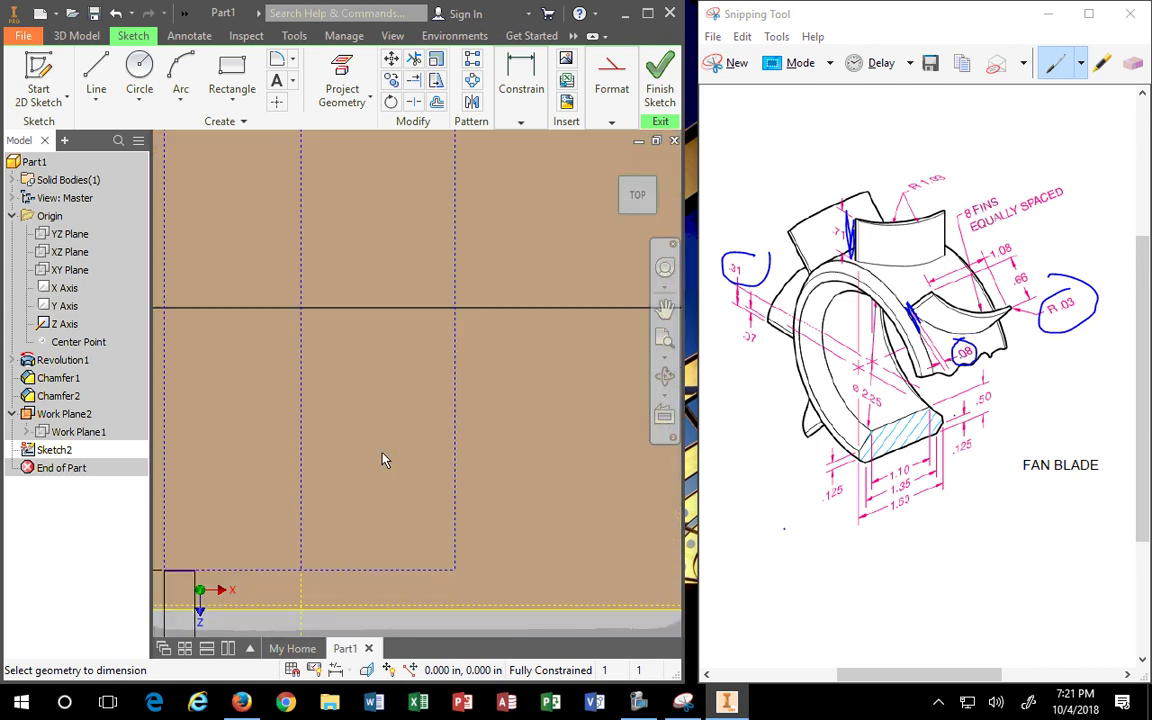
{"action": "scroll", "coordinate": [381, 460], "scroll_direction": "up", "scroll_amount": 3}
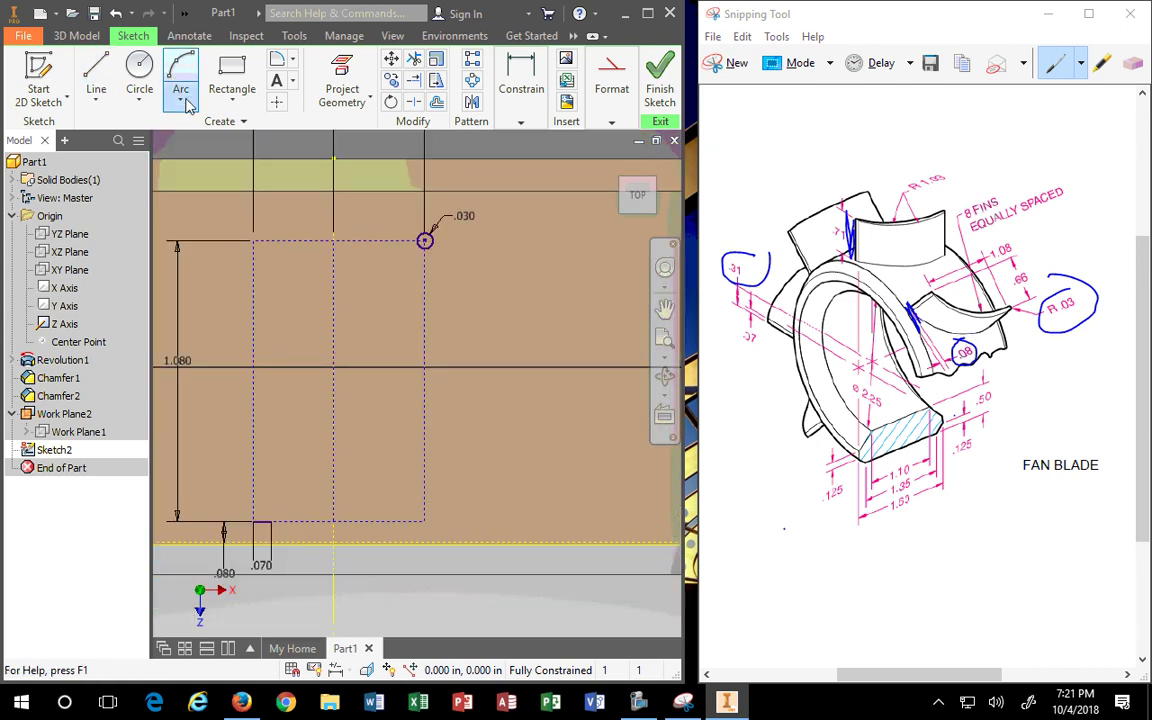
{"action": "scroll", "coordinate": [356, 243], "scroll_direction": "up", "scroll_amount": 4}
{"action": "key", "text": "d"}
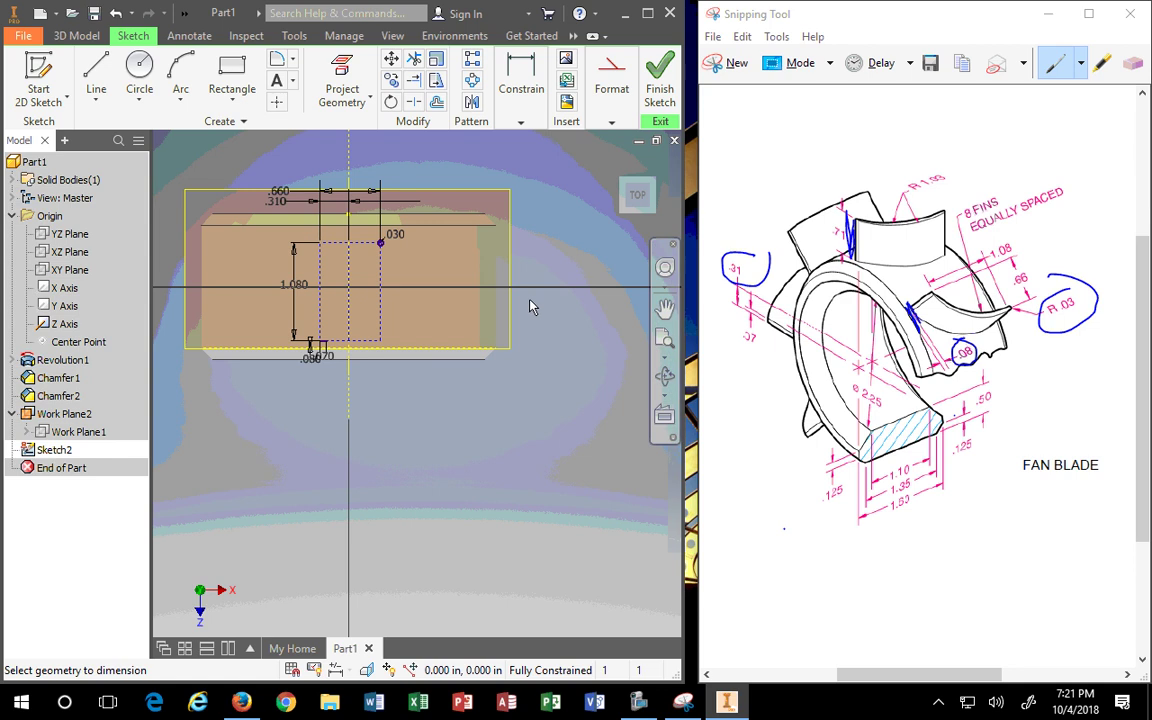
{"action": "left_click", "coordinate": [181, 72]}
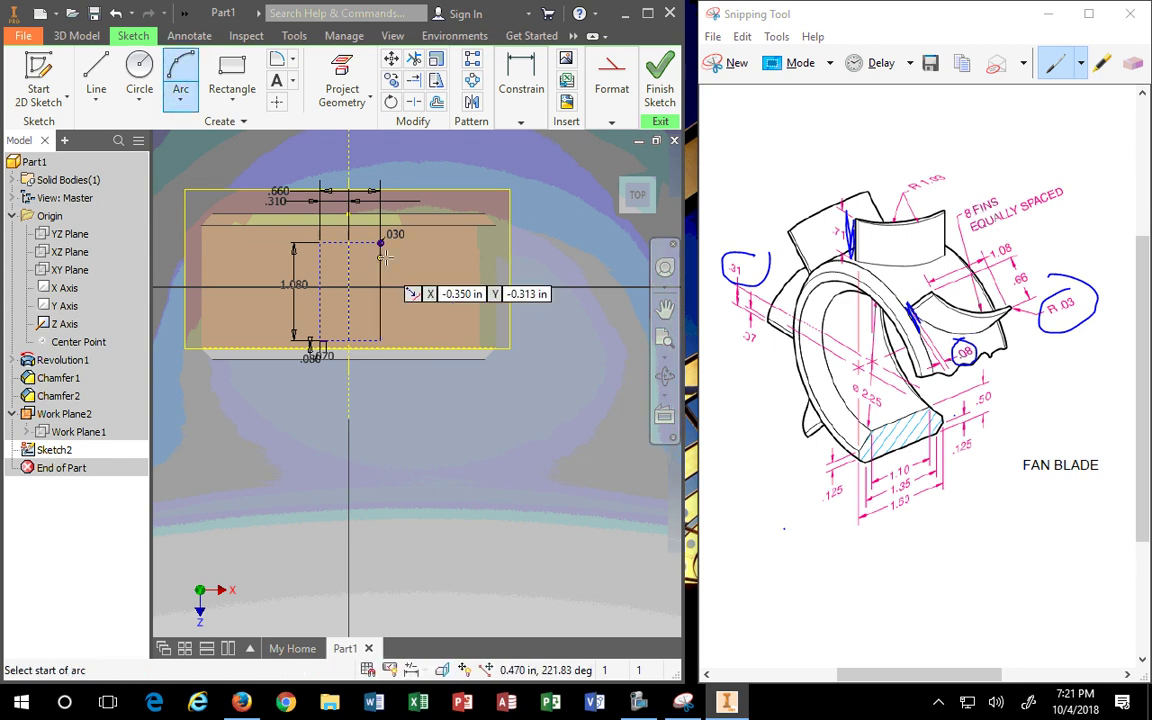
{"action": "scroll", "coordinate": [375, 252], "scroll_direction": "up", "scroll_amount": 4}
{"action": "scroll", "coordinate": [330, 225], "scroll_direction": "down", "scroll_amount": 3}
{"action": "left_click", "coordinate": [321, 155]}
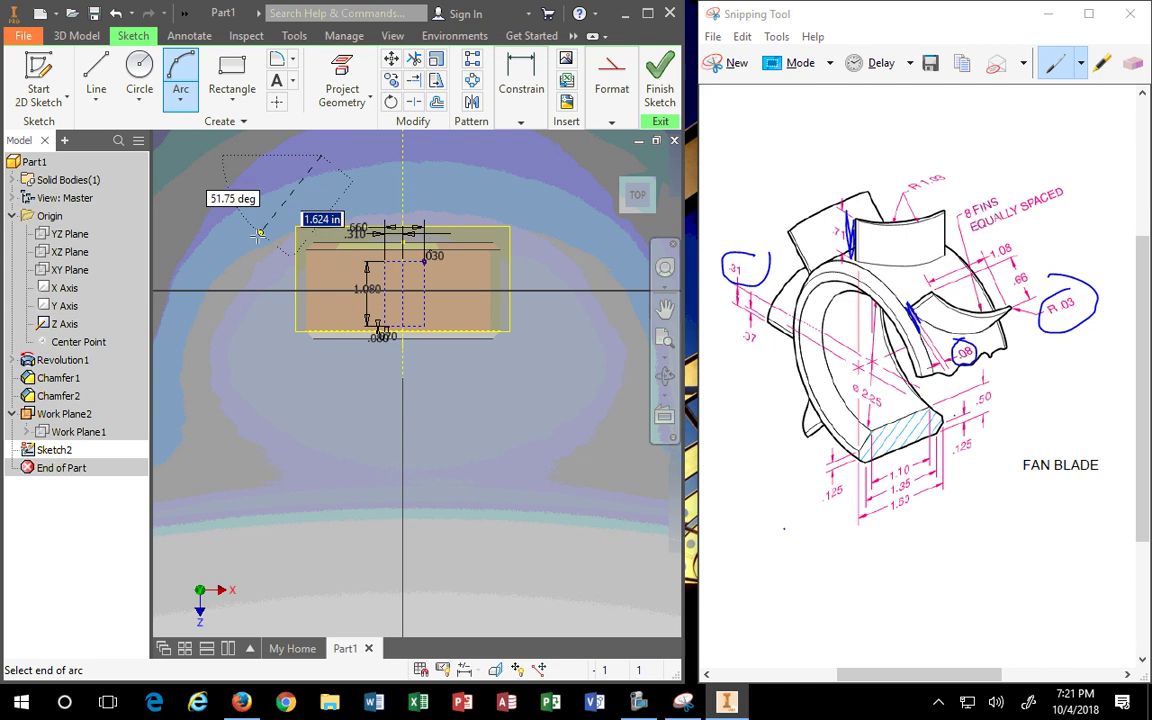
{"action": "left_click", "coordinate": [245, 241]}
{"action": "left_click", "coordinate": [287, 218]}
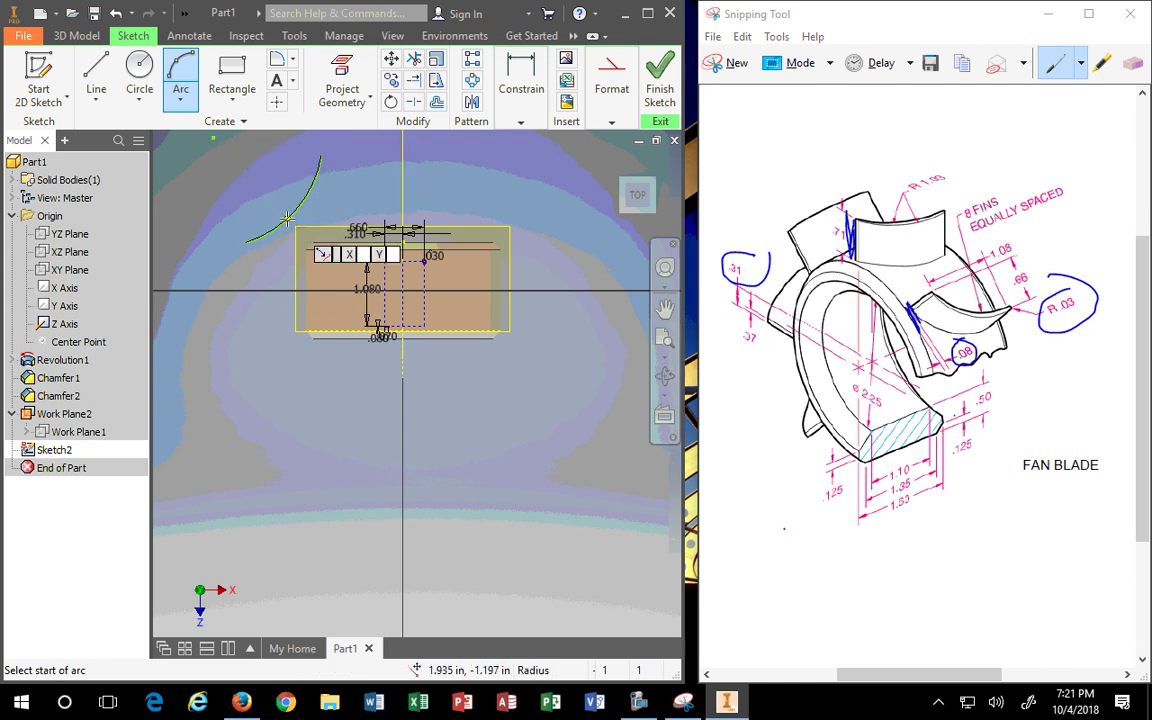
Draw a second three-point arc outside the hub, to the lower right of the construction rectangle.
{"action": "left_click", "coordinate": [580, 357]}
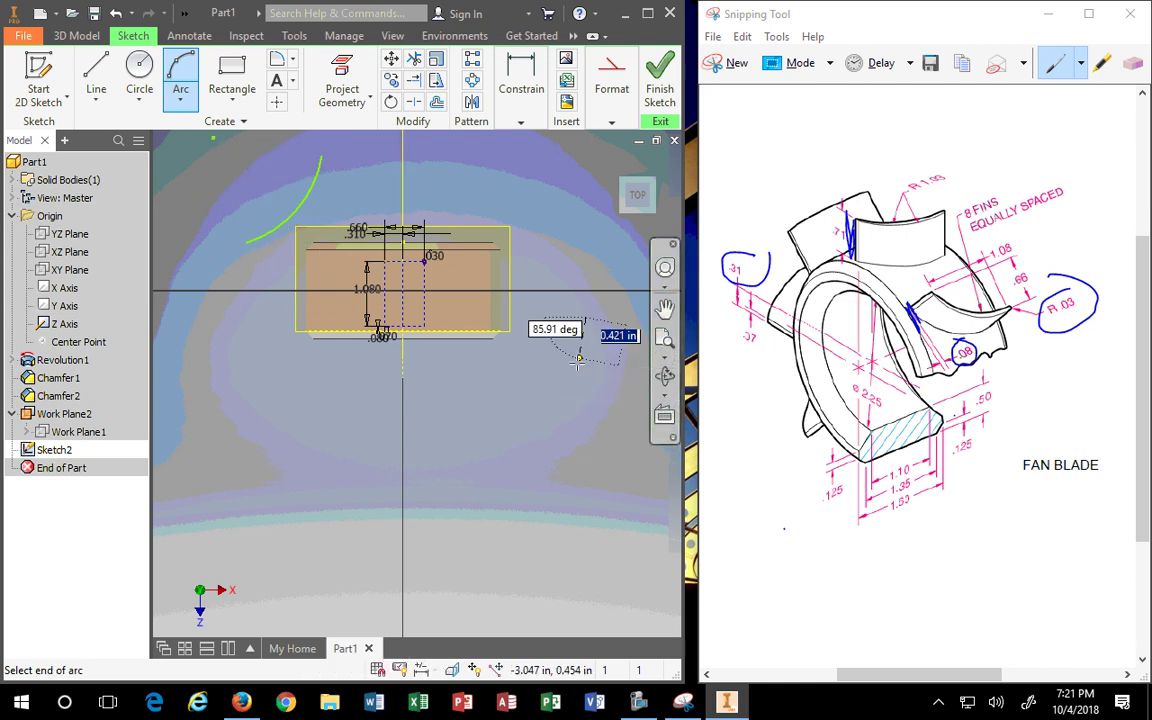
{"action": "left_click", "coordinate": [531, 417]}
{"action": "left_click", "coordinate": [590, 348]}
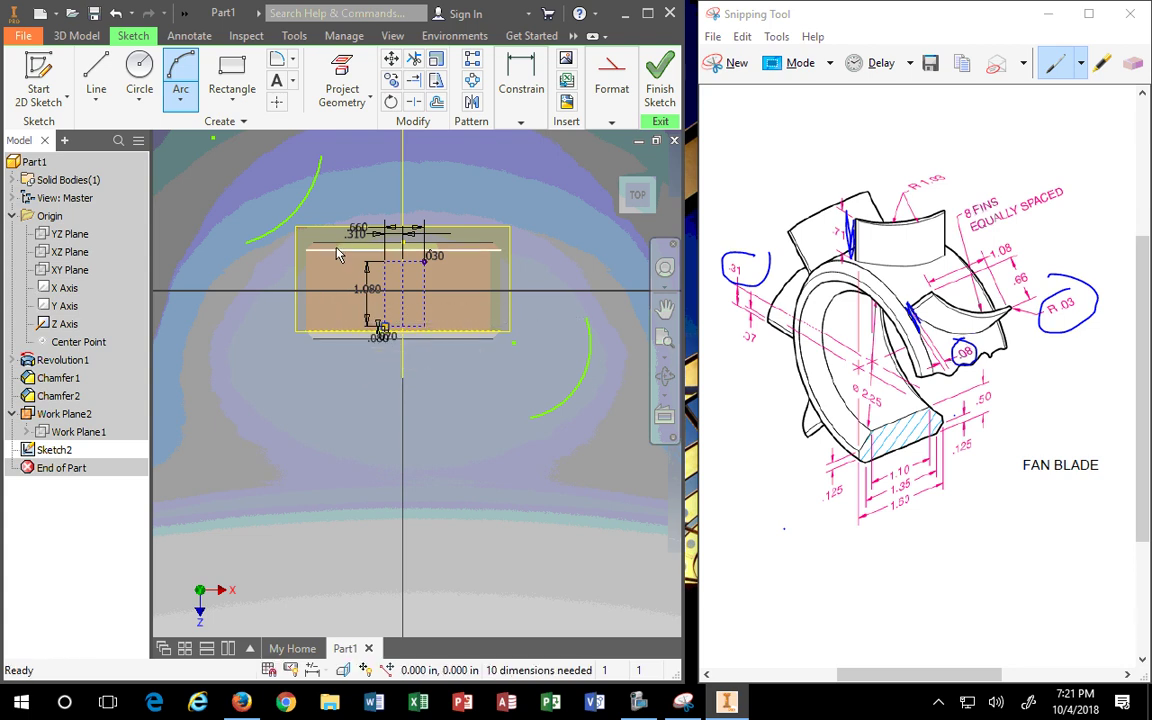
Enlarge and reposition the first arc so it sweeps down past the small circle at the rectangle's upper-right corner.
{"action": "scroll", "coordinate": [345, 250], "scroll_direction": "down", "scroll_amount": 4}
{"action": "scroll", "coordinate": [355, 255], "scroll_direction": "up", "scroll_amount": 5}
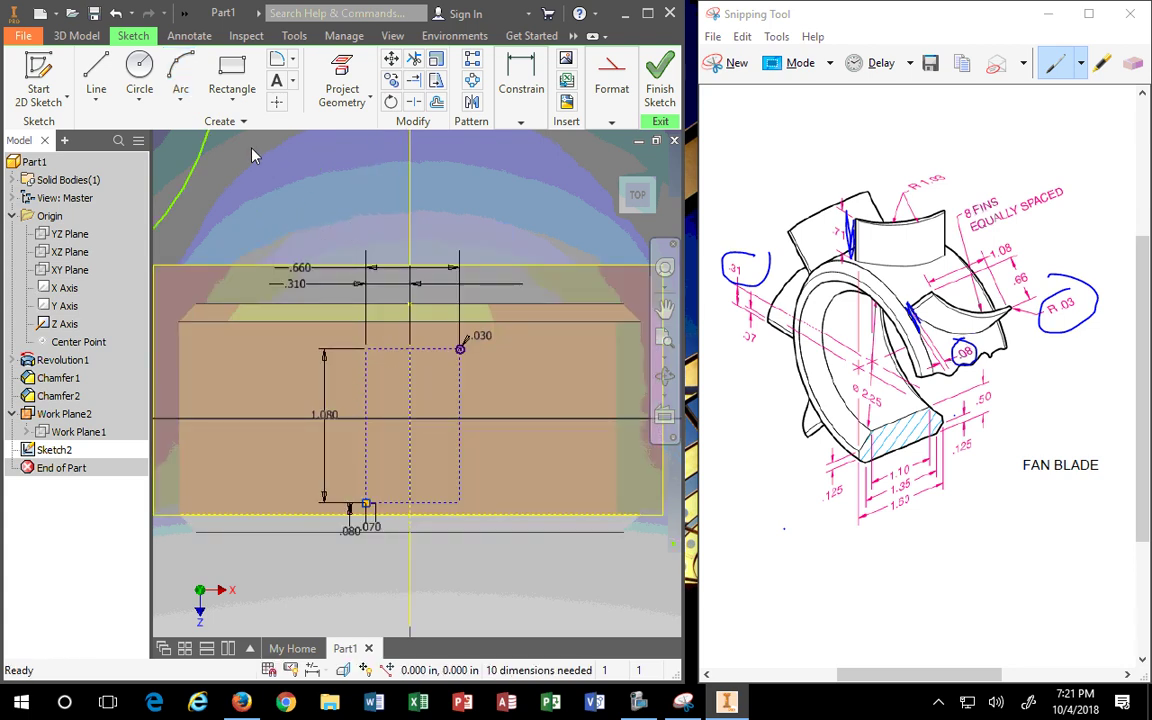
{"action": "scroll", "coordinate": [298, 180], "scroll_direction": "up", "scroll_amount": 2}
{"action": "scroll", "coordinate": [298, 180], "scroll_direction": "down", "scroll_amount": 4}
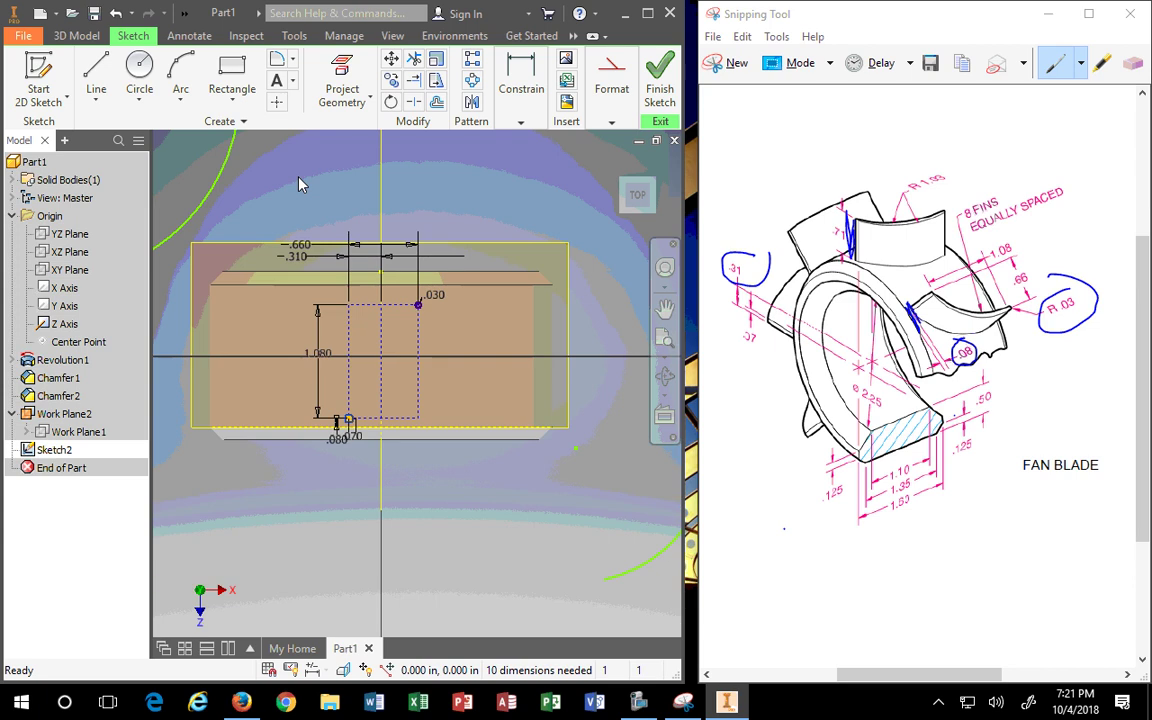
{"action": "mouse_move", "coordinate": [208, 168]}
{"action": "left_mouse_down"}
{"action": "mouse_move", "coordinate": [247, 226]}
{"action": "mouse_move", "coordinate": [286, 175]}
{"action": "mouse_move", "coordinate": [257, 238]}
{"action": "left_mouse_up"}
{"action": "scroll", "coordinate": [191, 271], "scroll_direction": "down", "scroll_amount": 4}
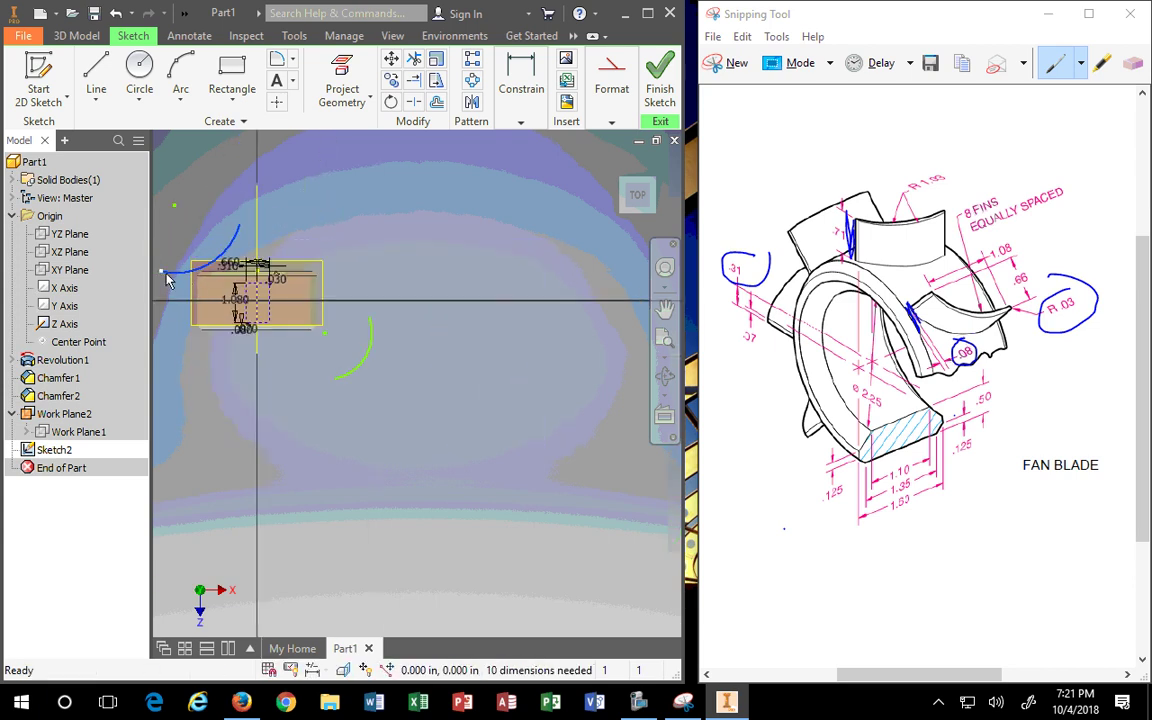
{"action": "mouse_move", "coordinate": [166, 274]}
{"action": "left_mouse_down"}
{"action": "mouse_move", "coordinate": [190, 320]}
{"action": "mouse_move", "coordinate": [174, 342]}
{"action": "mouse_move", "coordinate": [185, 339]}
{"action": "left_mouse_up"}
{"action": "scroll", "coordinate": [291, 275], "scroll_direction": "up", "scroll_amount": 5}
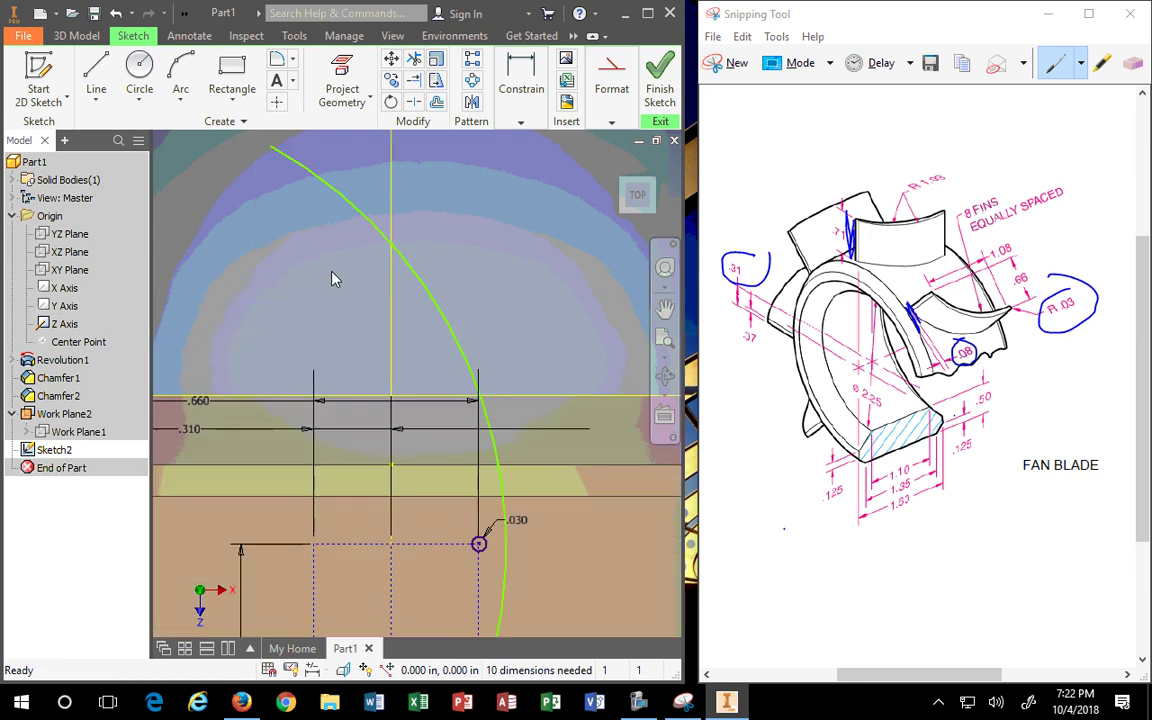
{"action": "left_click_drag", "start_coordinate": [510, 490], "coordinate": [422, 523]}
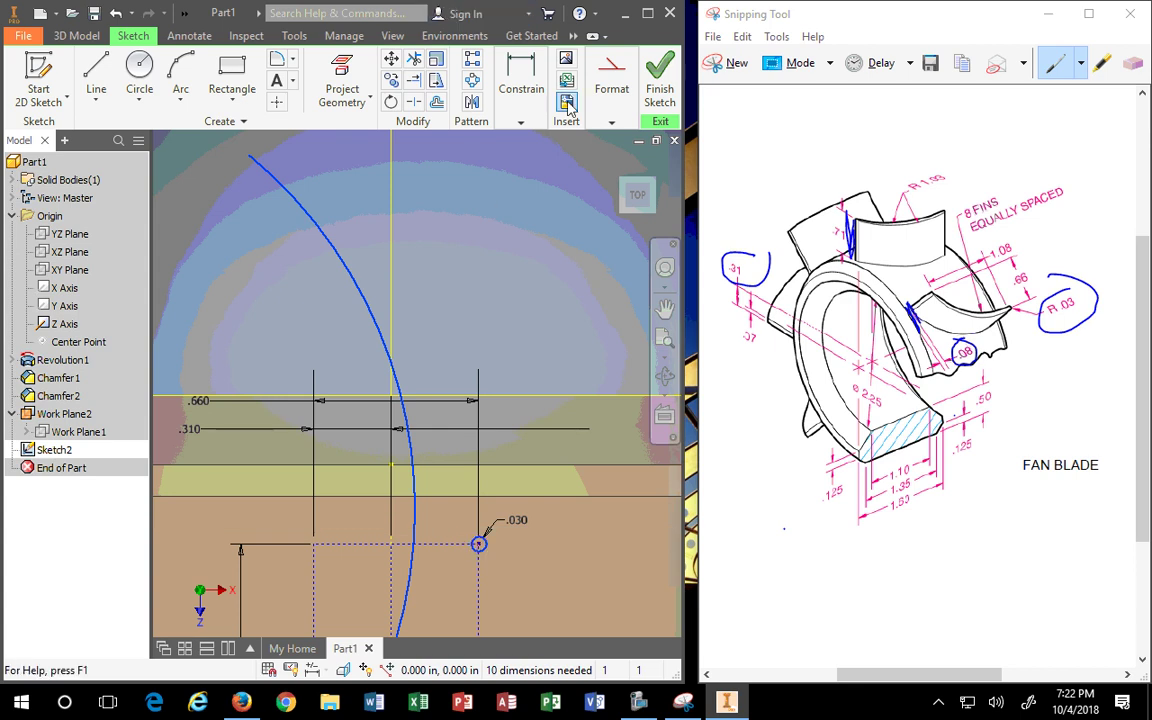
Apply a tangent constraint between the large arc and the small circle at the rectangle's upper-right corner.
{"action": "left_click", "coordinate": [534, 123]}
{"action": "left_click", "coordinate": [594, 187]}
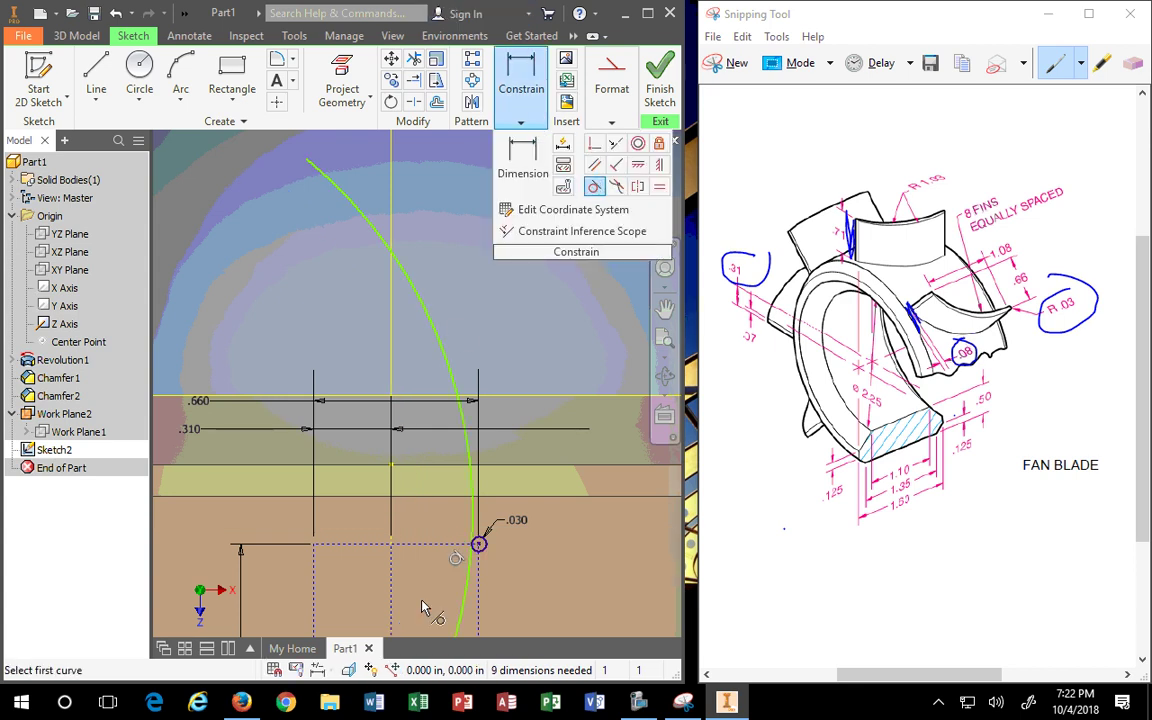
{"action": "scroll", "coordinate": [443, 583], "scroll_direction": "up", "scroll_amount": 5}
{"action": "scroll", "coordinate": [513, 545], "scroll_direction": "down", "scroll_amount": 6}
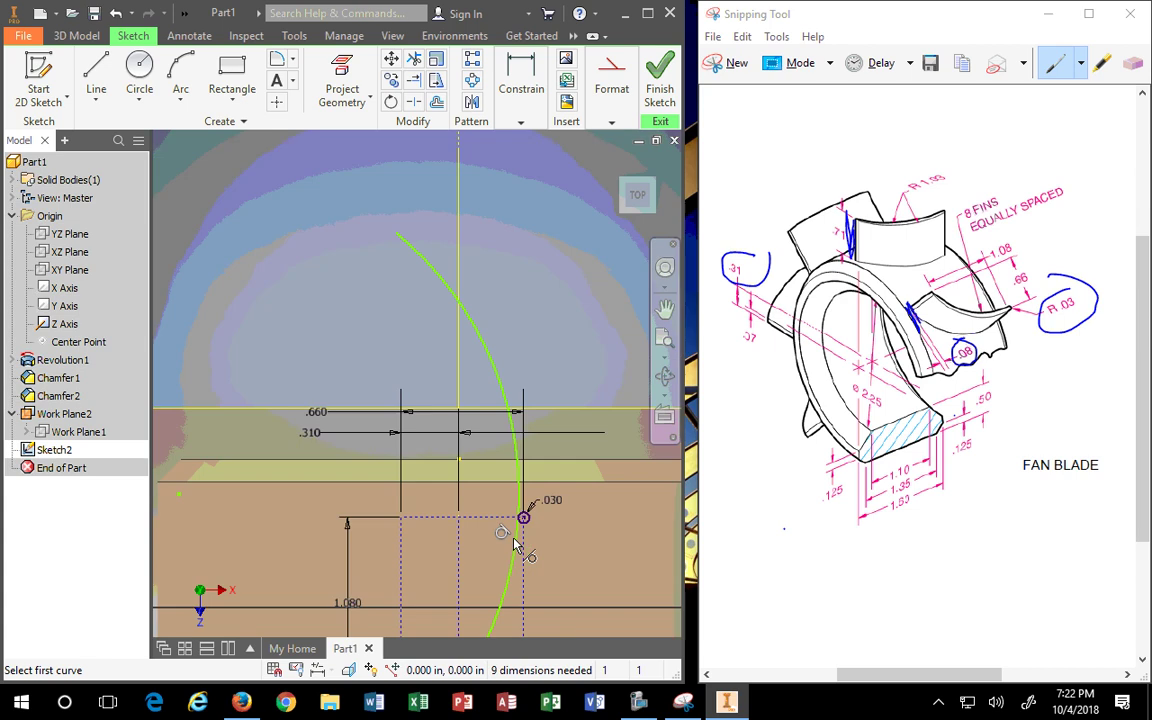
Attach the large arc's lower end to the construction rectangle's lower-left corner, where the short 0.07 in line starts.
{"action": "scroll", "coordinate": [500, 560], "scroll_direction": "up", "scroll_amount": 3}
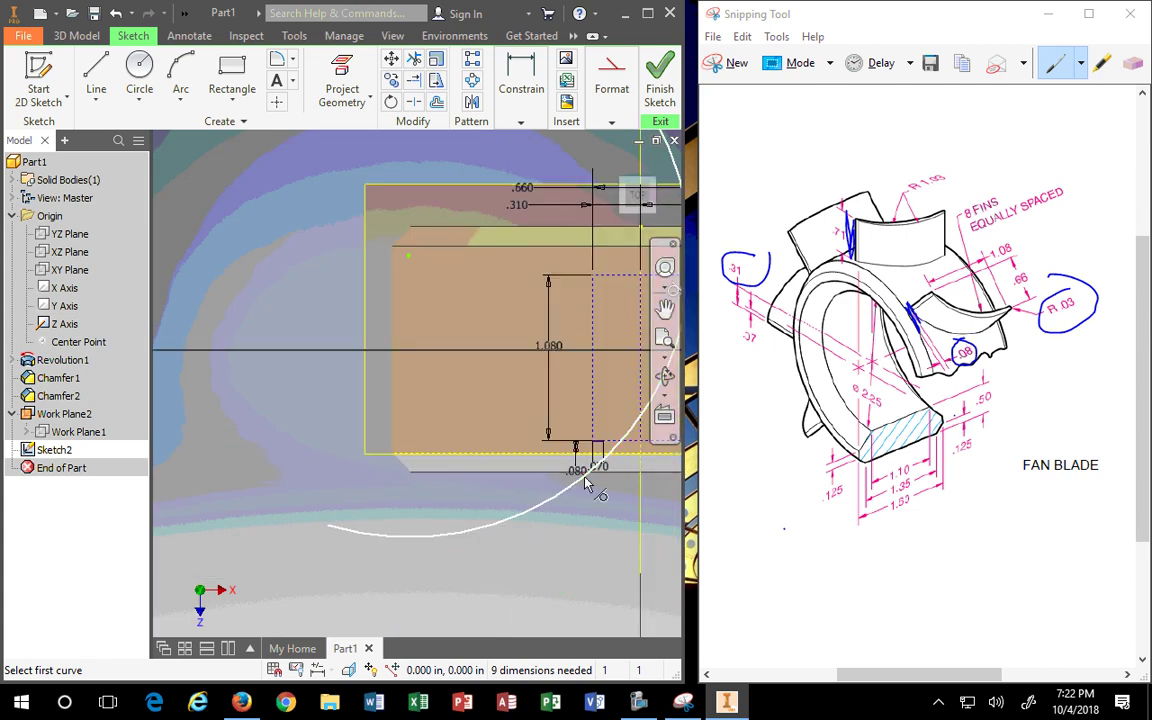
{"action": "scroll", "coordinate": [425, 527], "scroll_direction": "up", "scroll_amount": 2}
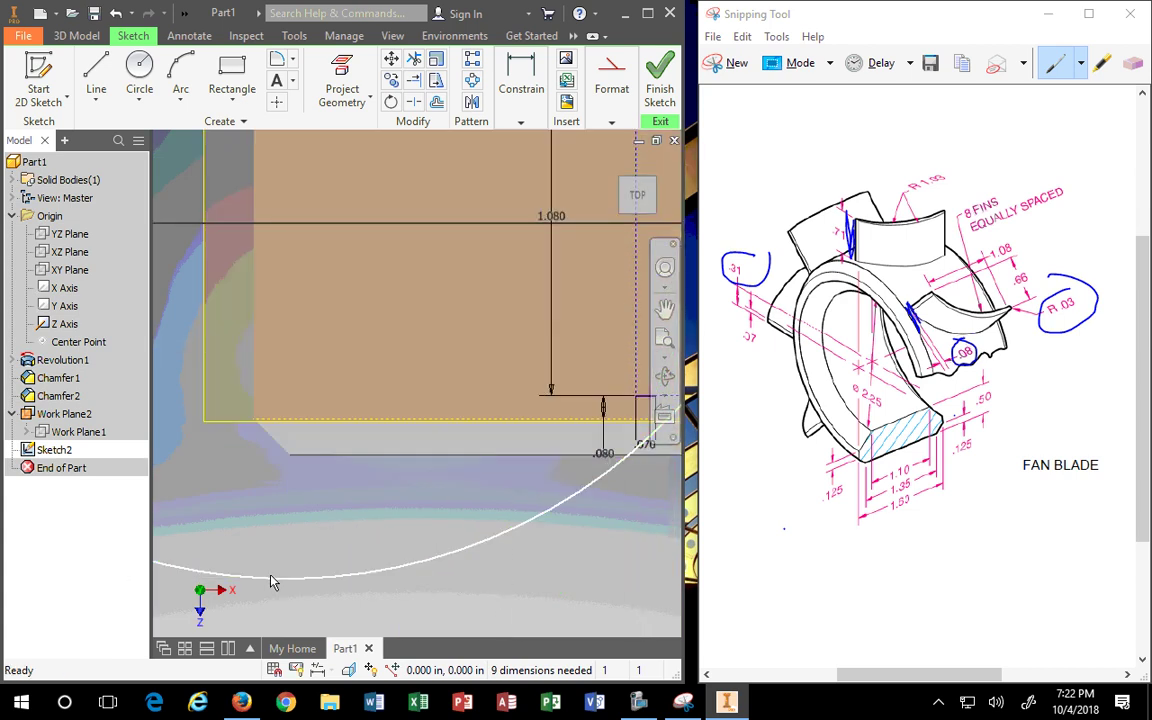
{"action": "scroll", "coordinate": [270, 577], "scroll_direction": "down", "scroll_amount": 3}
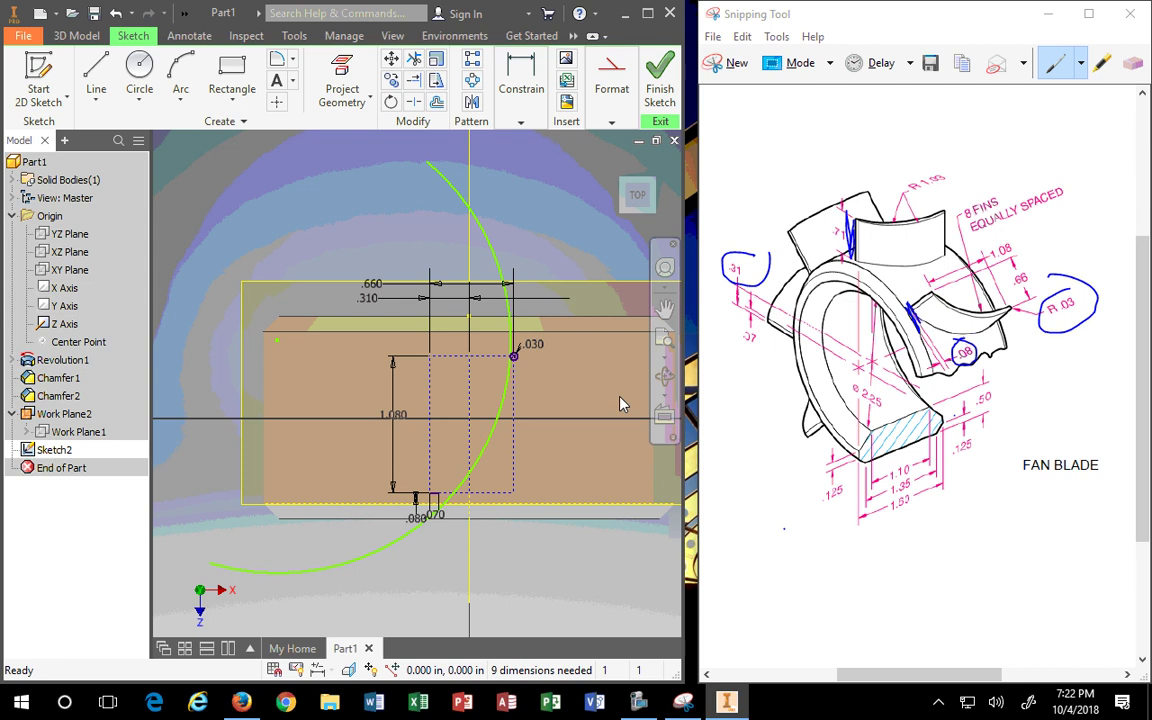
{"action": "mouse_move", "coordinate": [210, 570]}
{"action": "left_mouse_down"}
{"action": "mouse_move", "coordinate": [262, 592]}
{"action": "mouse_move", "coordinate": [397, 497]}
{"action": "mouse_move", "coordinate": [386, 455]}
{"action": "mouse_move", "coordinate": [375, 467]}
{"action": "mouse_move", "coordinate": [359, 425]}
{"action": "mouse_move", "coordinate": [448, 512]}
{"action": "left_mouse_up"}
{"action": "scroll", "coordinate": [452, 530], "scroll_direction": "up", "scroll_amount": 2}
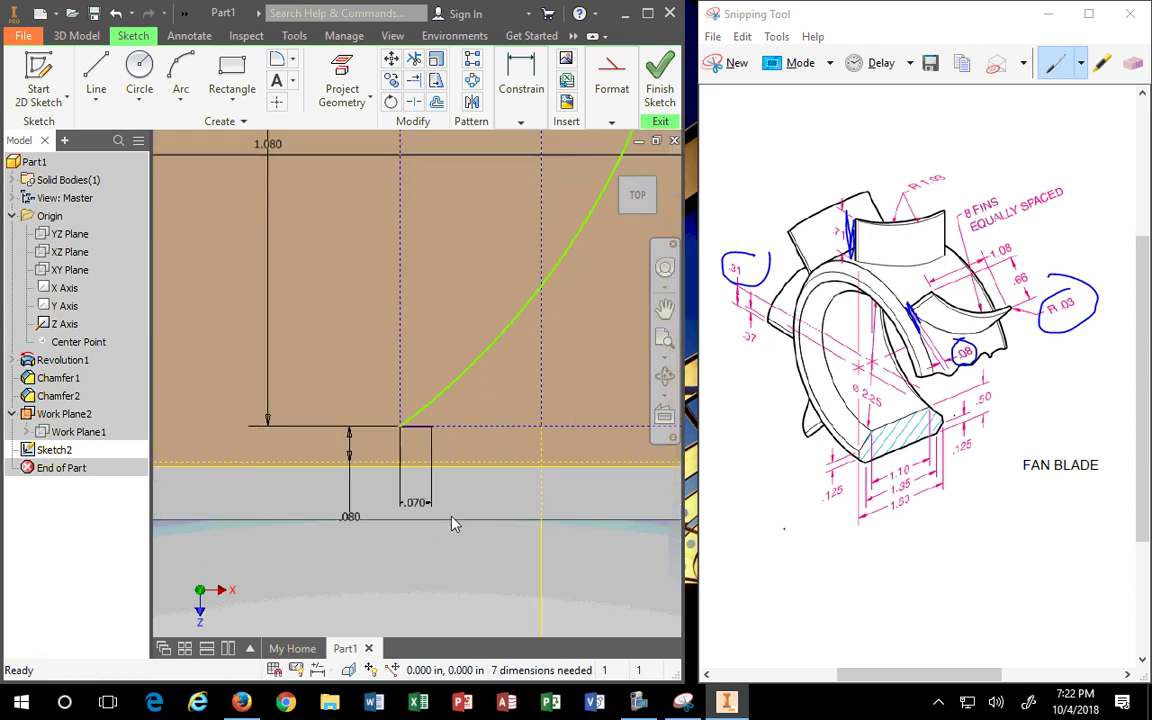
{"action": "left_click_drag", "start_coordinate": [404, 434], "coordinate": [404, 465]}
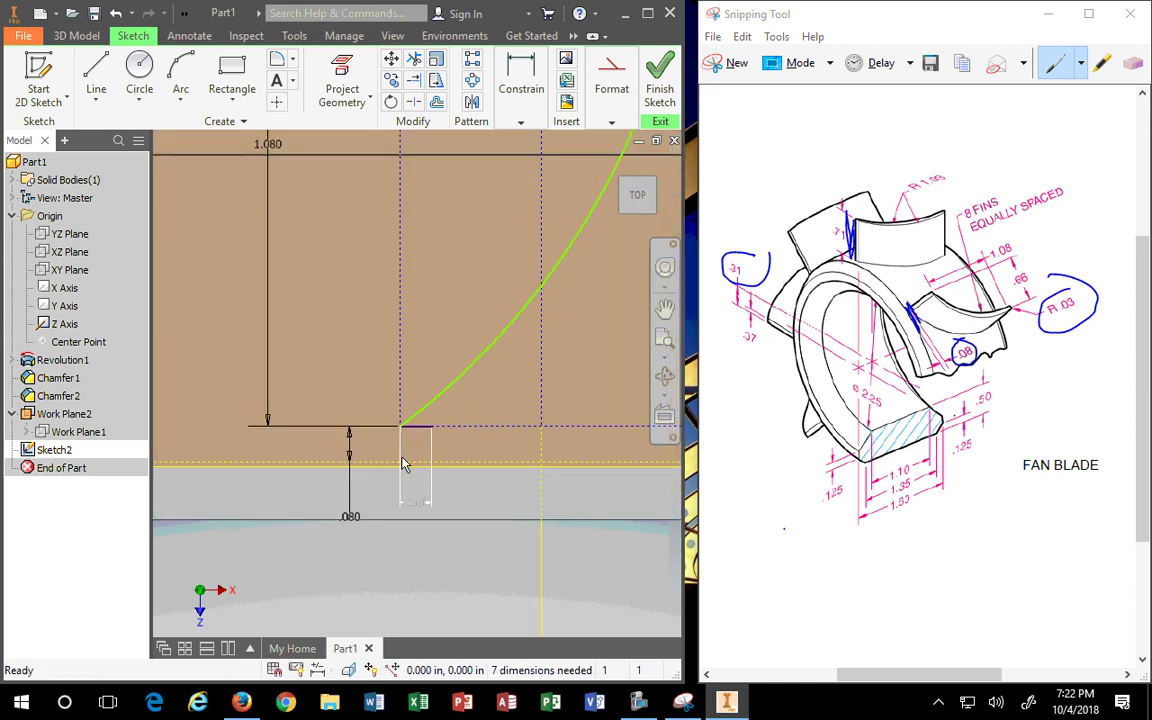
Trim the large arc's portion running upward from the small circle.
{"action": "scroll", "coordinate": [436, 472], "scroll_direction": "down", "scroll_amount": 3}
{"action": "scroll", "coordinate": [398, 324], "scroll_direction": "up", "scroll_amount": 3}
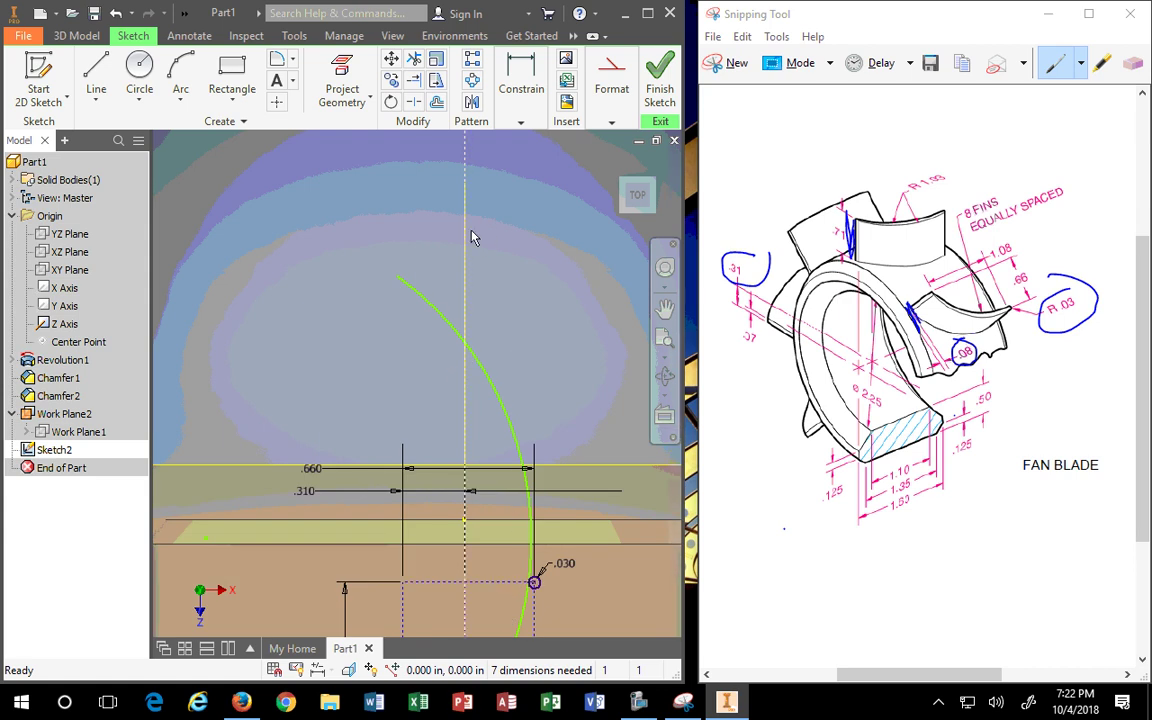
{"action": "scroll", "coordinate": [517, 467], "scroll_direction": "down", "scroll_amount": 3}
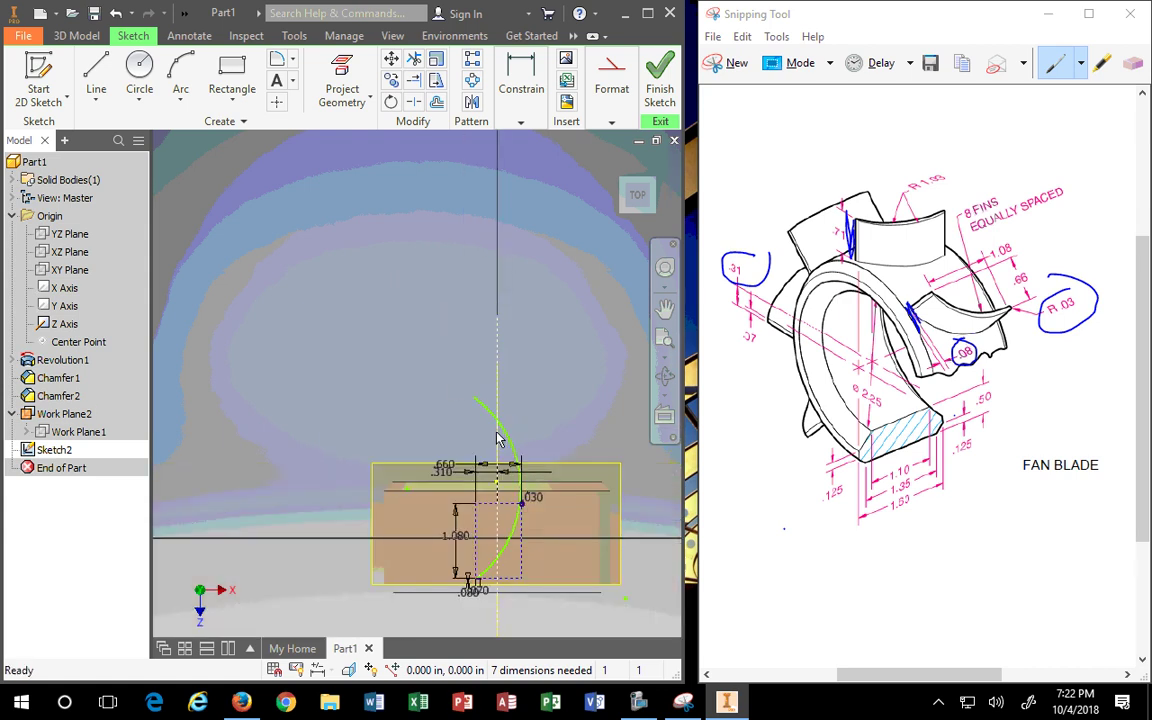
{"action": "scroll", "coordinate": [517, 557], "scroll_direction": "up", "scroll_amount": 6}
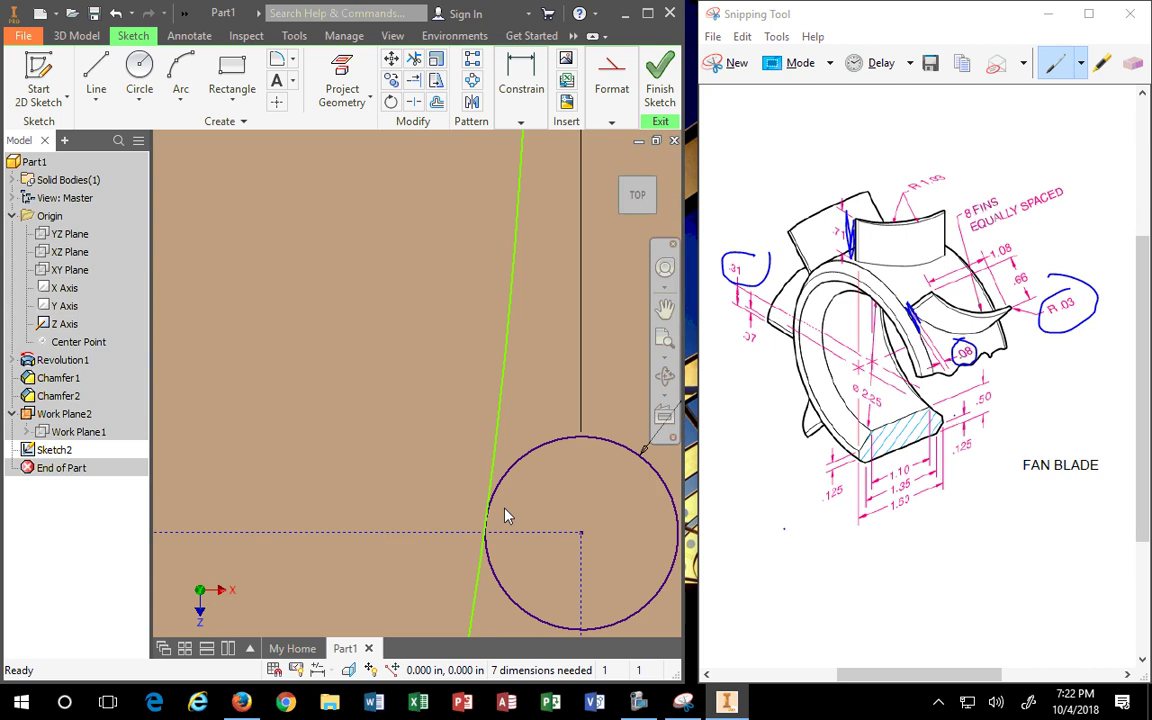
{"action": "left_click", "coordinate": [546, 92]}
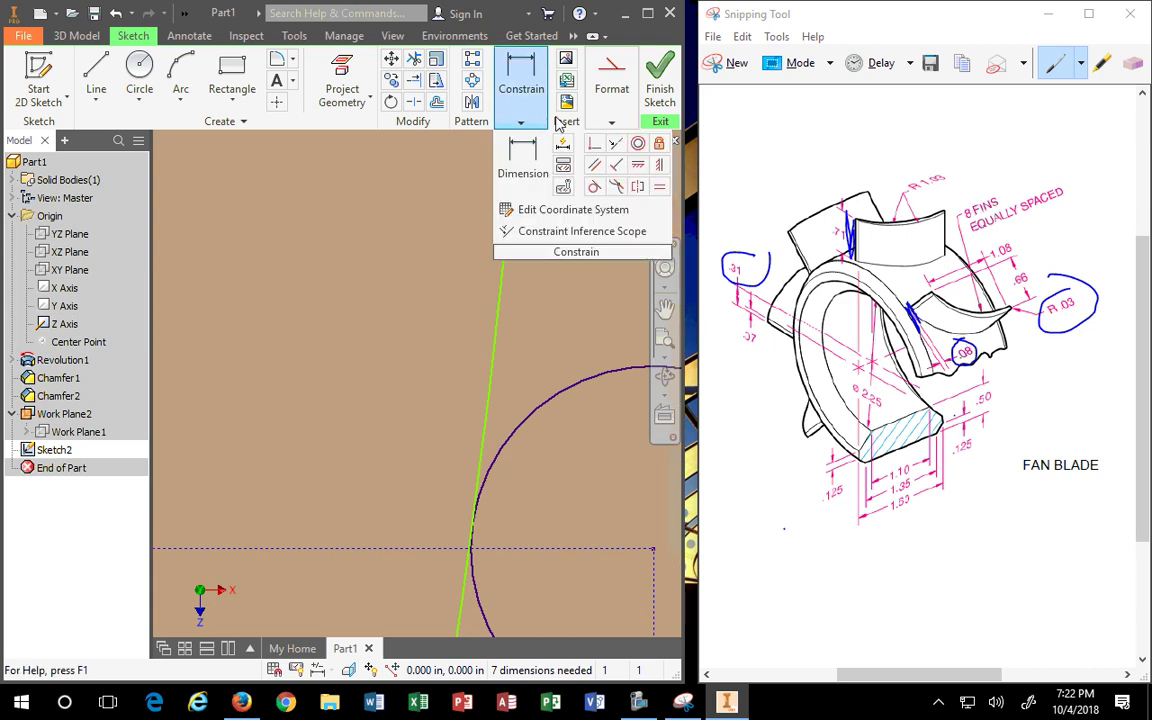
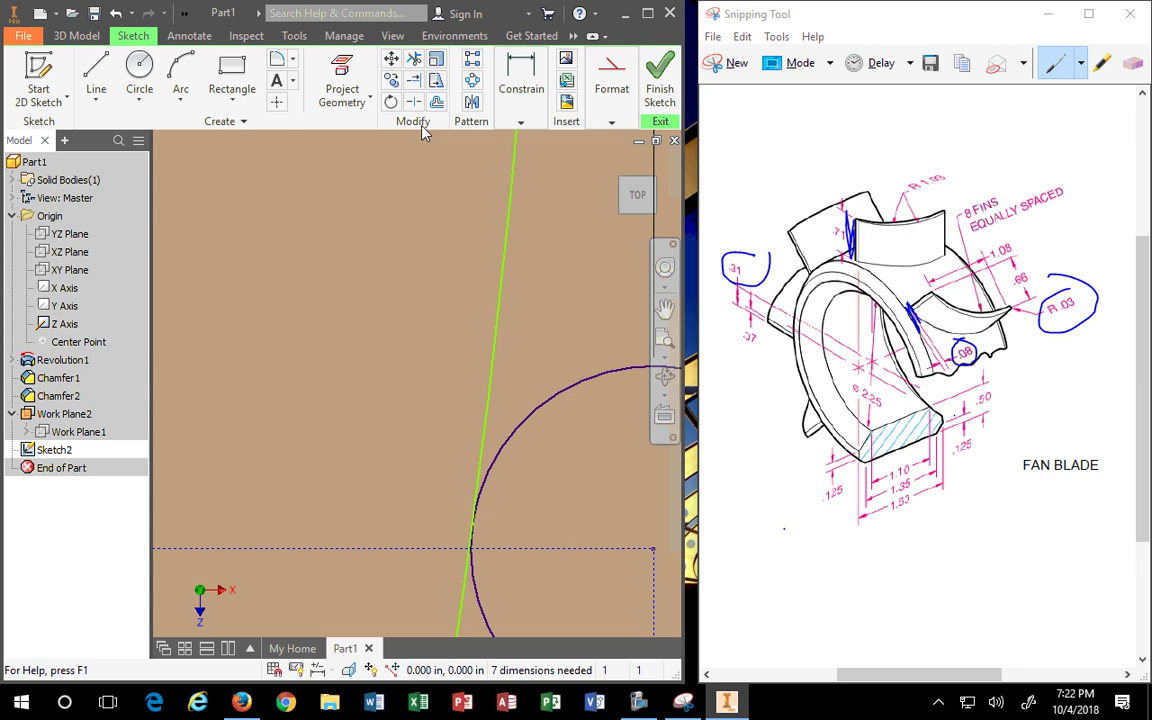
{"action": "left_click", "coordinate": [414, 60]}
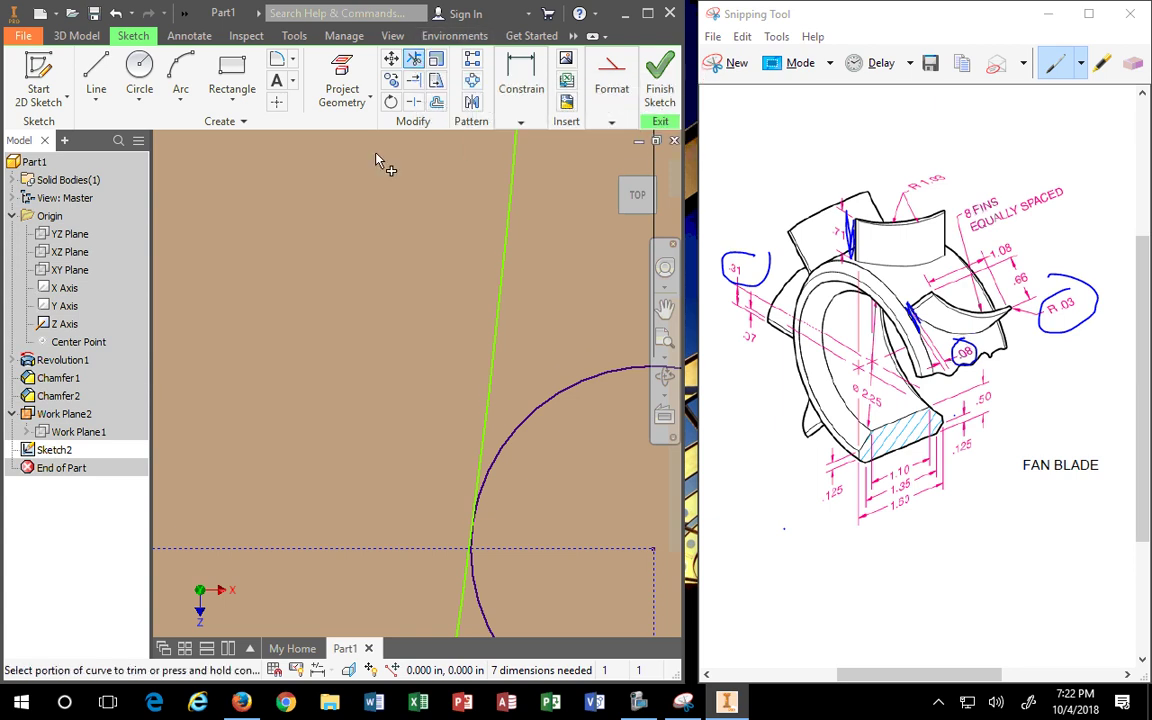
{"action": "left_click", "coordinate": [508, 252]}
{"action": "scroll", "coordinate": [503, 500], "scroll_direction": "up", "scroll_amount": 4}
{"action": "scroll", "coordinate": [500, 500], "scroll_direction": "up", "scroll_amount": 5}
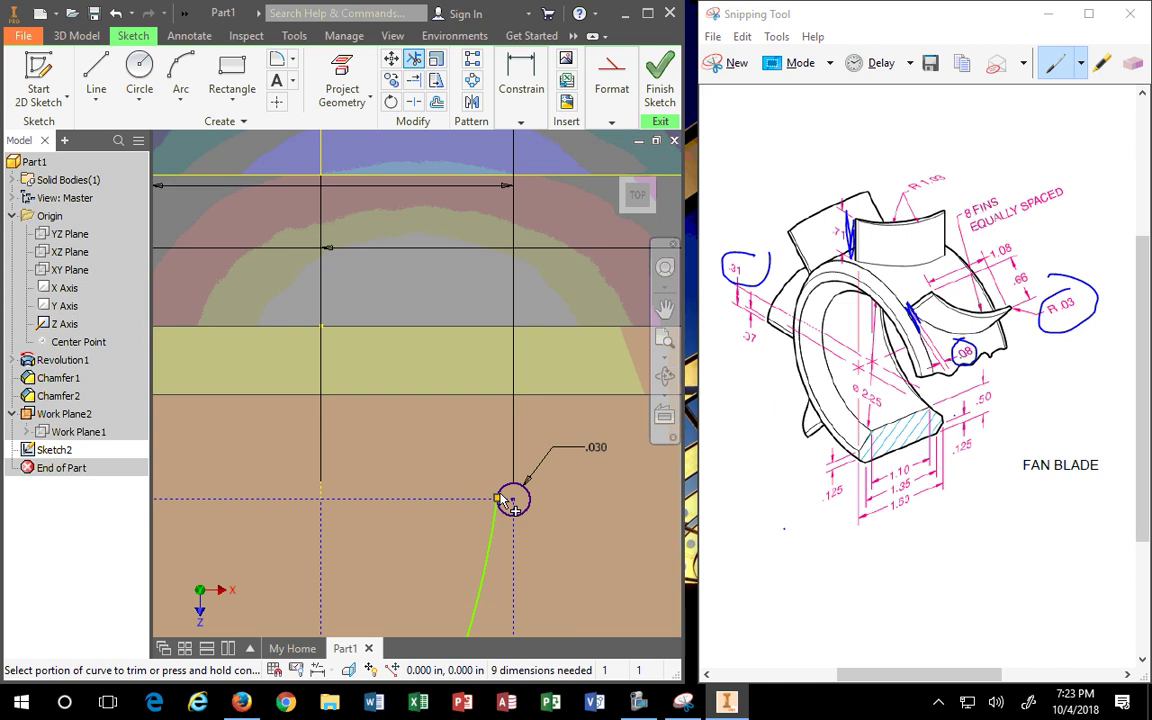
Remove the leftover arc piece beyond the vertical centre line together with its stray end point.
{"action": "scroll", "coordinate": [476, 600], "scroll_direction": "down", "scroll_amount": 3}
{"action": "scroll", "coordinate": [470, 540], "scroll_direction": "up", "scroll_amount": 3}
{"action": "scroll", "coordinate": [470, 420], "scroll_direction": "down", "scroll_amount": 3}
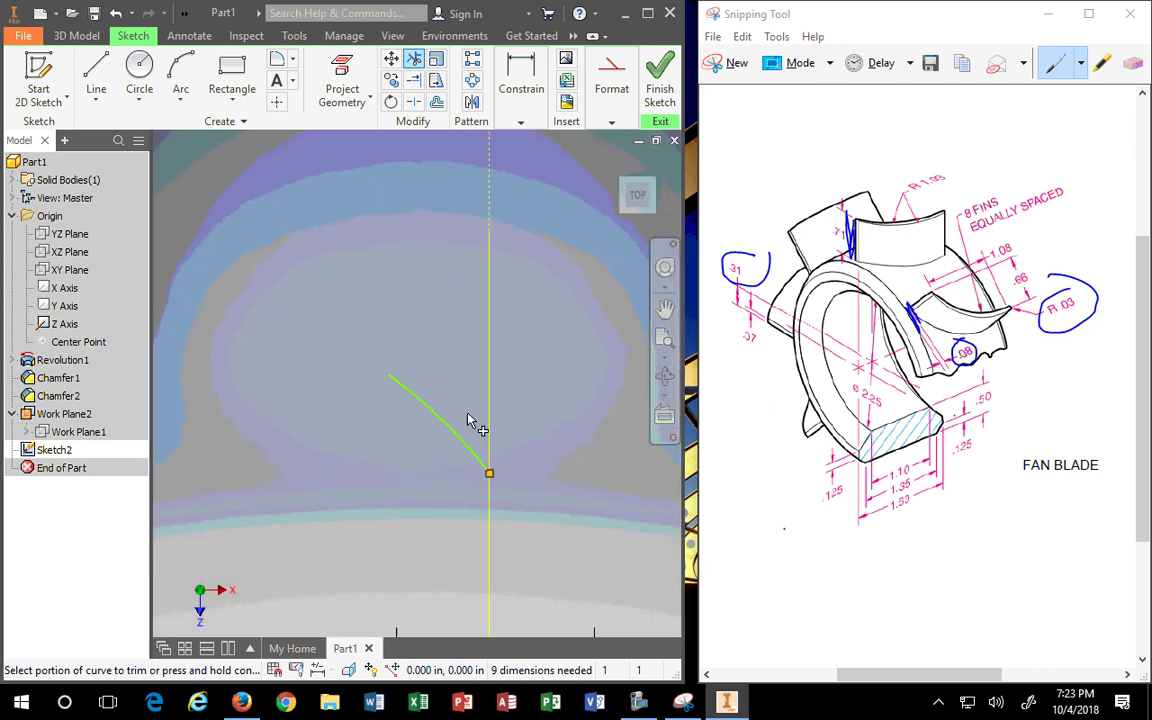
{"action": "scroll", "coordinate": [475, 455], "scroll_direction": "up", "scroll_amount": 5}
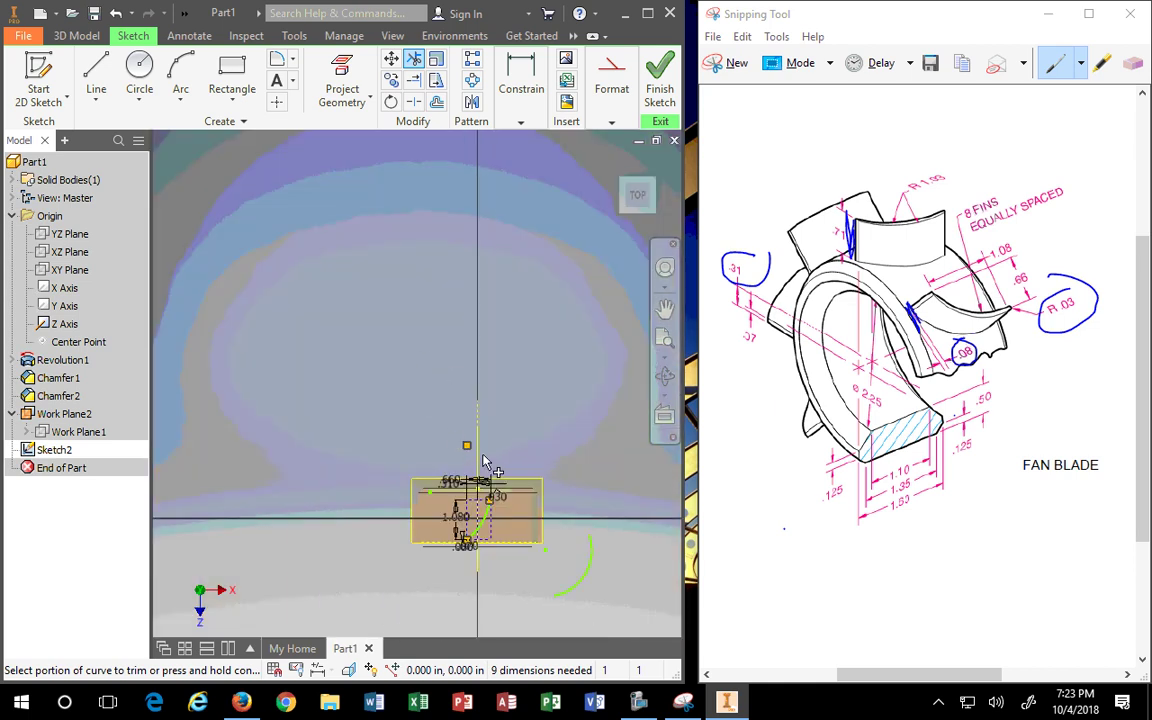
{"action": "scroll", "coordinate": [483, 462], "scroll_direction": "down", "scroll_amount": 5}
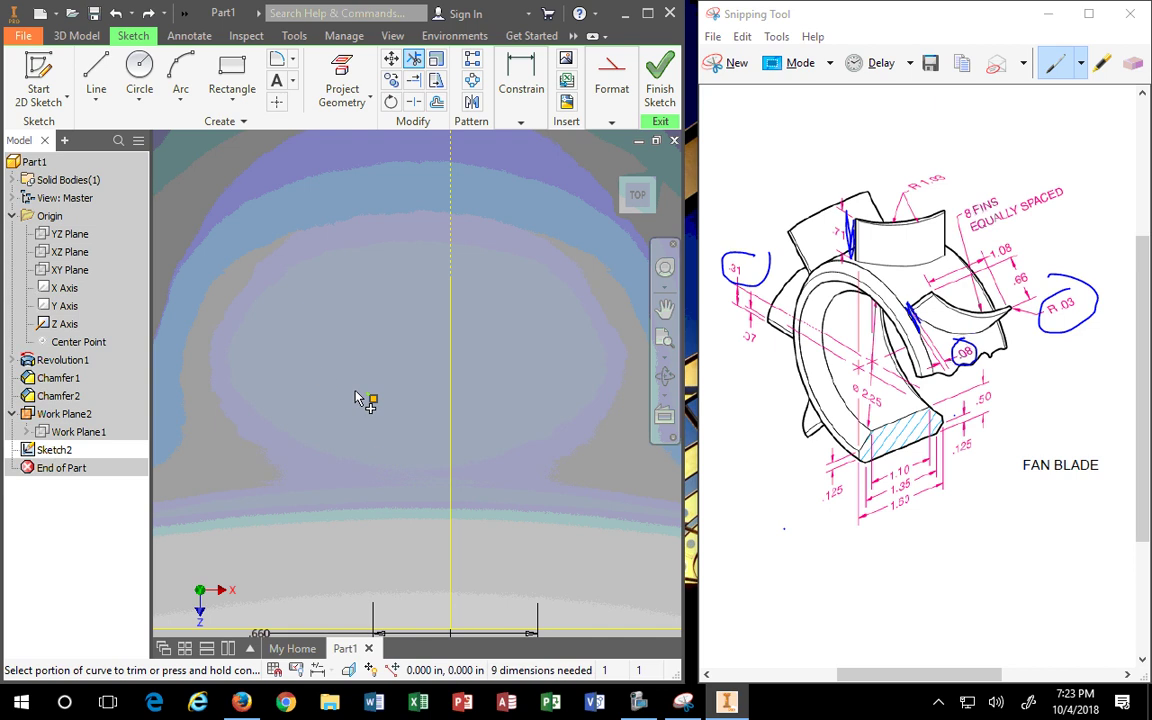
{"action": "scroll", "coordinate": [476, 506], "scroll_direction": "up", "scroll_amount": 5}
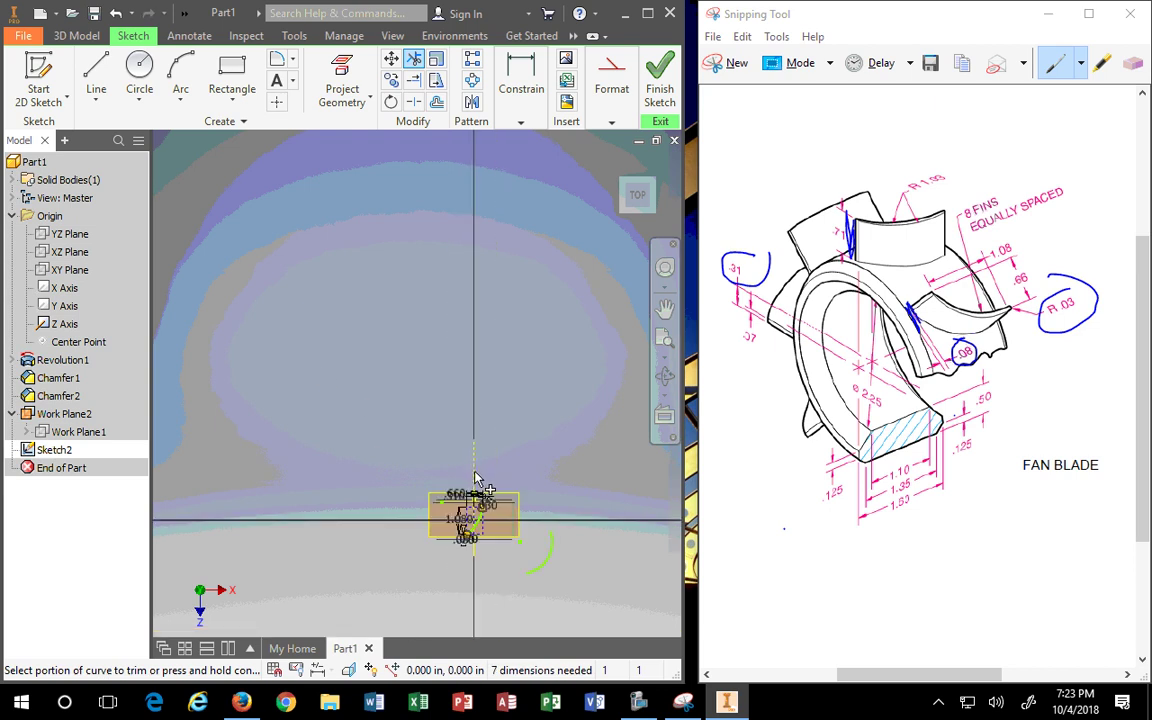
{"action": "scroll", "coordinate": [433, 339], "scroll_direction": "down", "scroll_amount": 3}
{"action": "scroll", "coordinate": [433, 345], "scroll_direction": "down", "scroll_amount": 4}
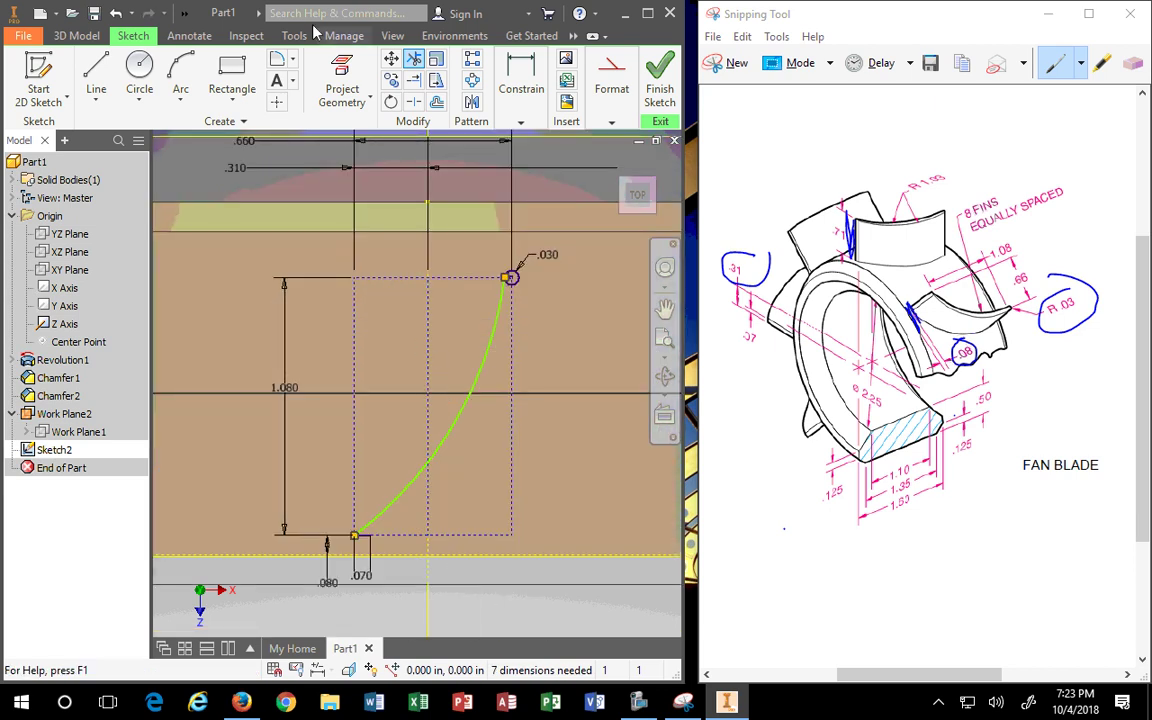
Dimension the large arc's radius at 1.03 in and circle the matching radius callout on the reference drawing.
{"action": "left_click", "coordinate": [503, 82]}
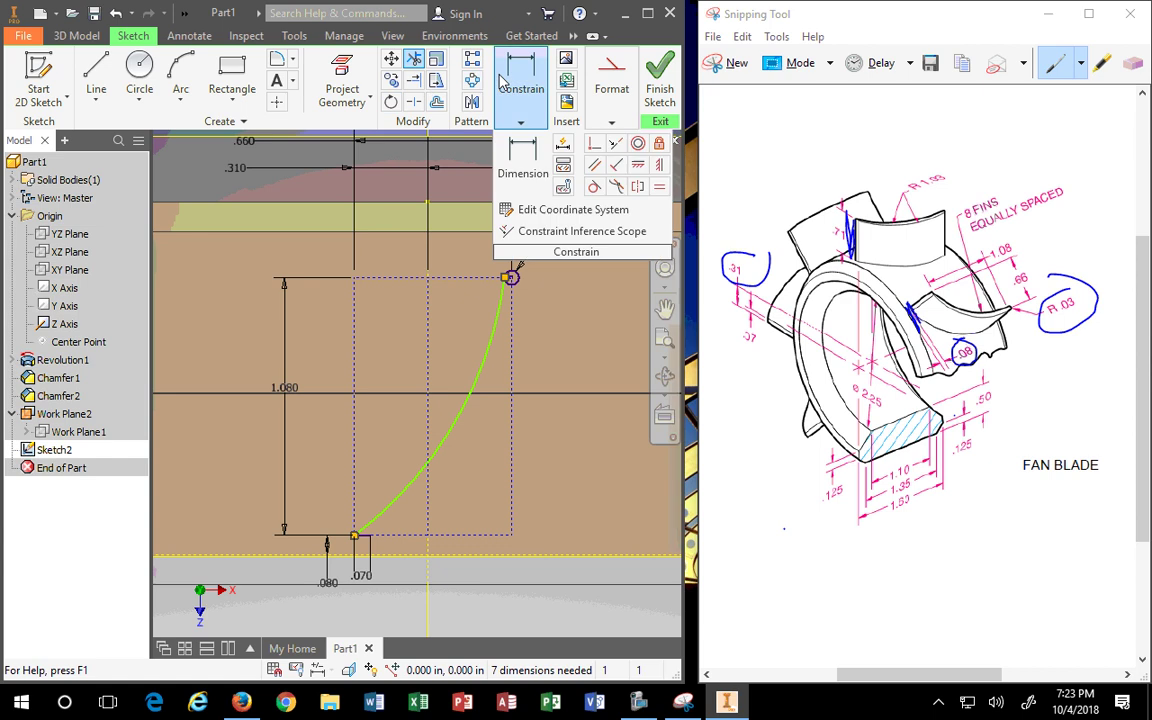
{"action": "left_click", "coordinate": [522, 152]}
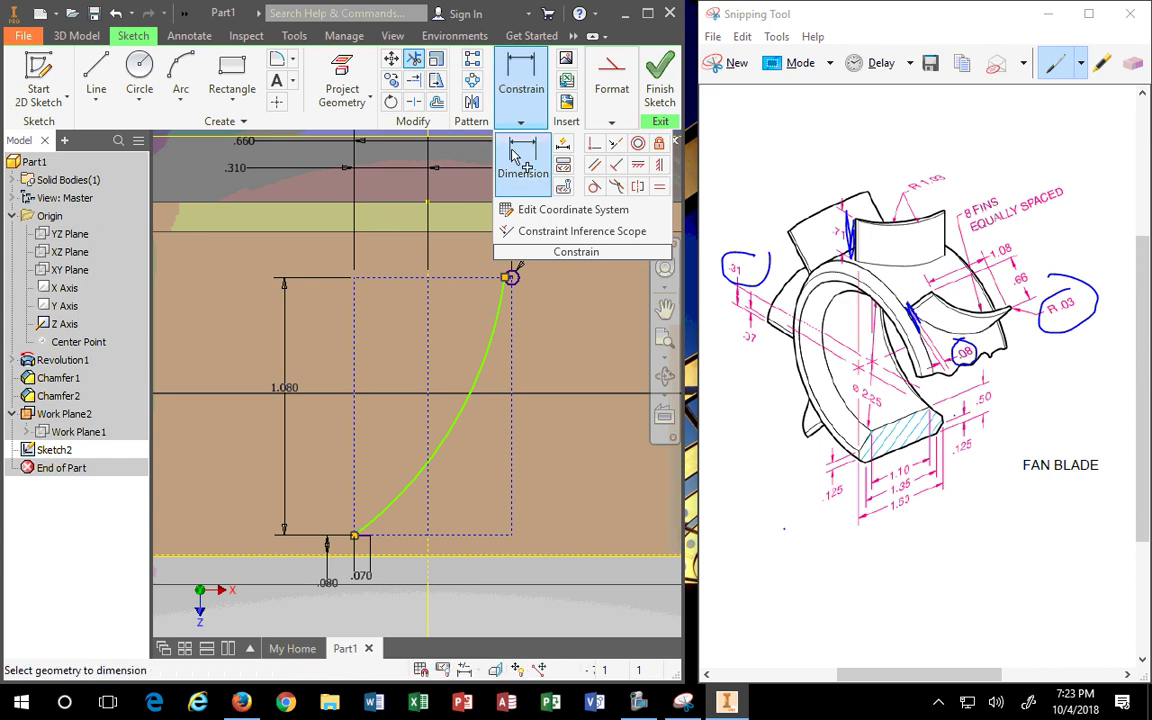
{"action": "left_click", "coordinate": [474, 362]}
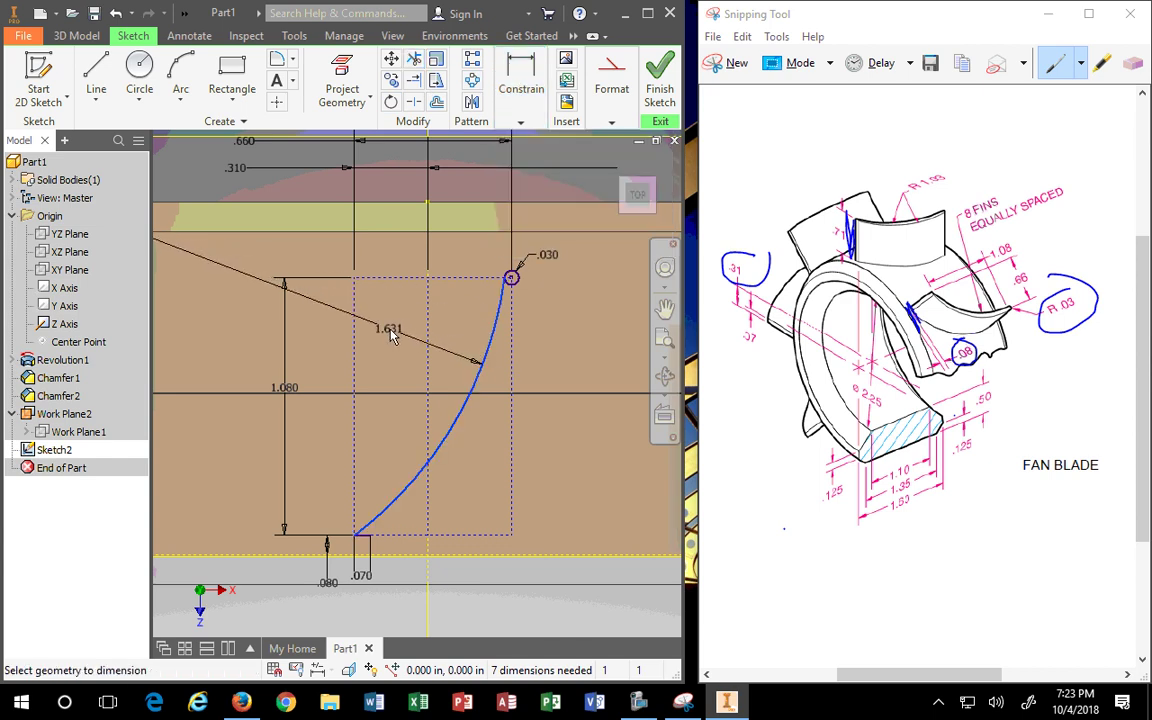
{"action": "left_click", "coordinate": [395, 338]}
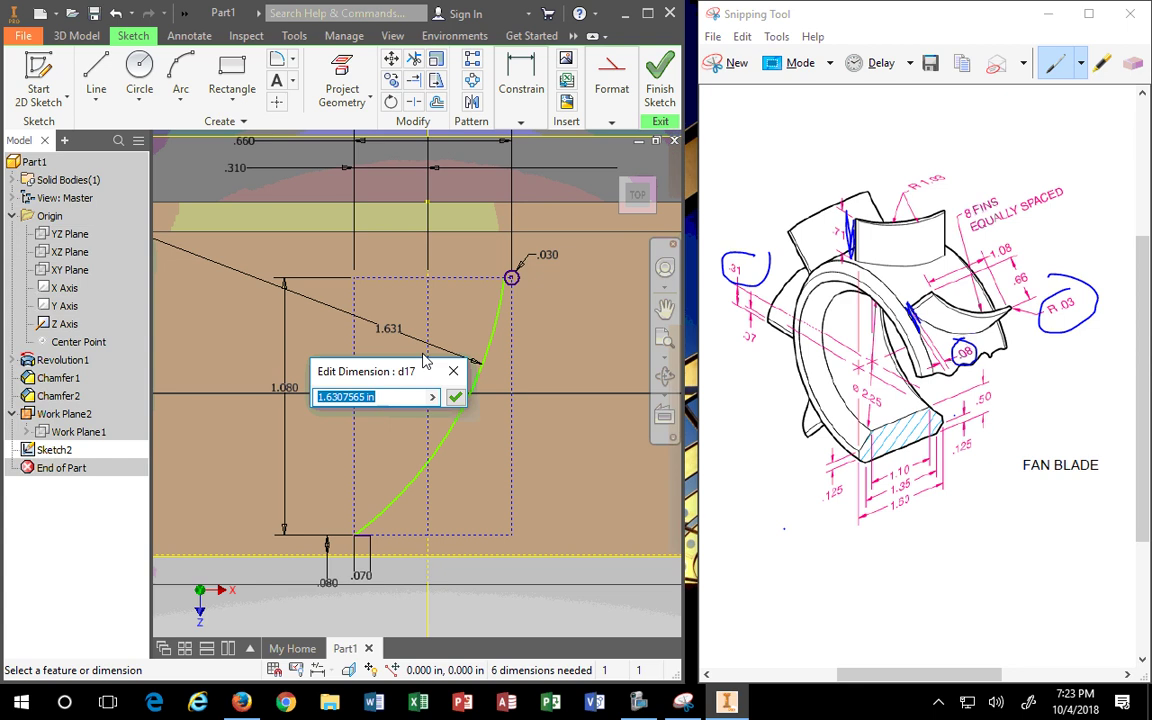
{"action": "left_click", "coordinate": [893, 192]}
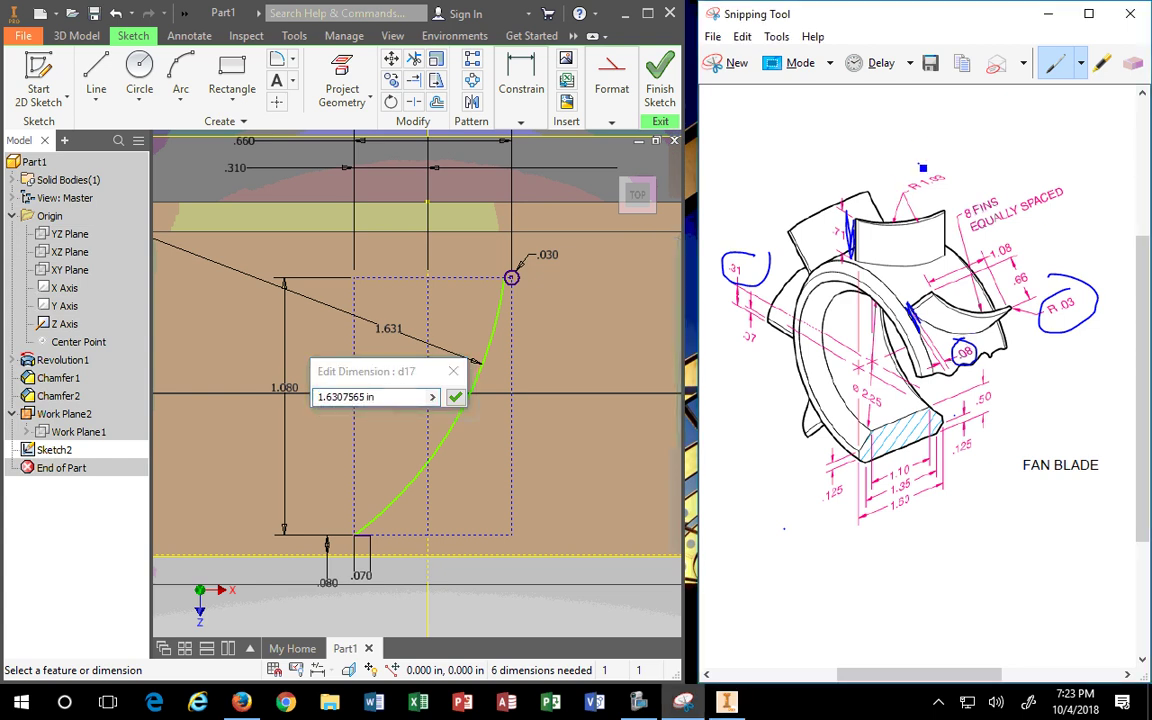
{"action": "left_click_drag", "start_coordinate": [866, 148], "coordinate": [988, 165]}
{"action": "left_click", "coordinate": [395, 397]}
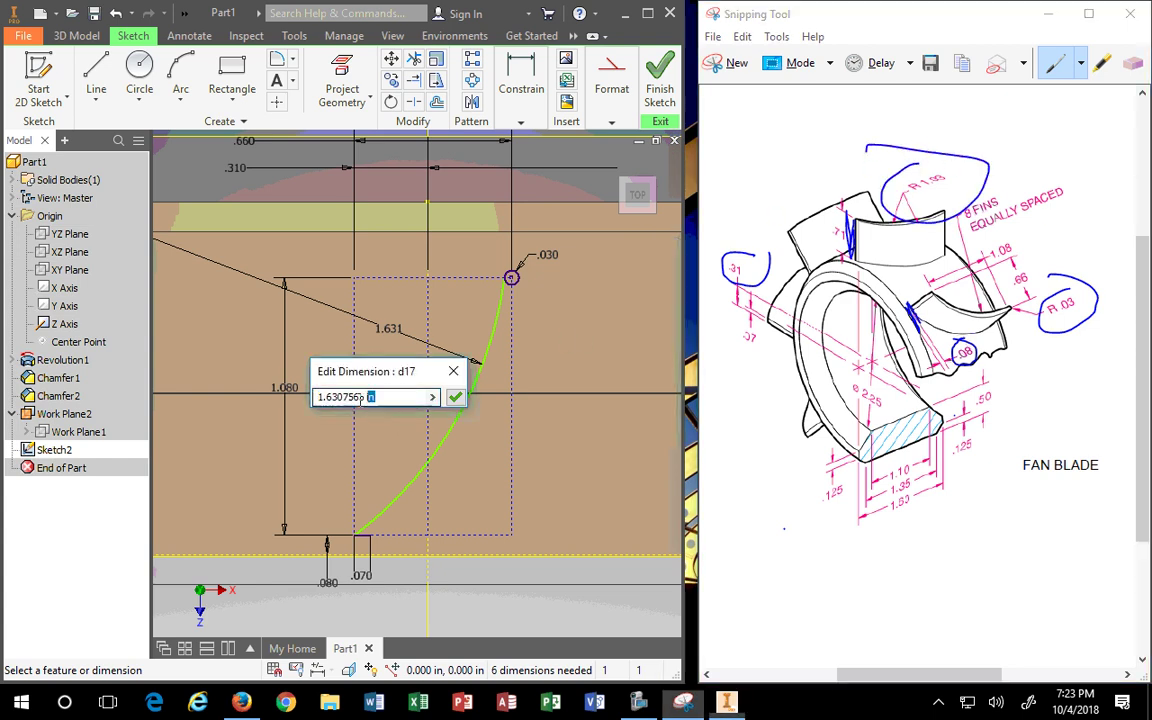
{"action": "key", "text": "ctrl+a"}
{"action": "type", "text": "1.03"}
{"action": "key", "text": "Return"}
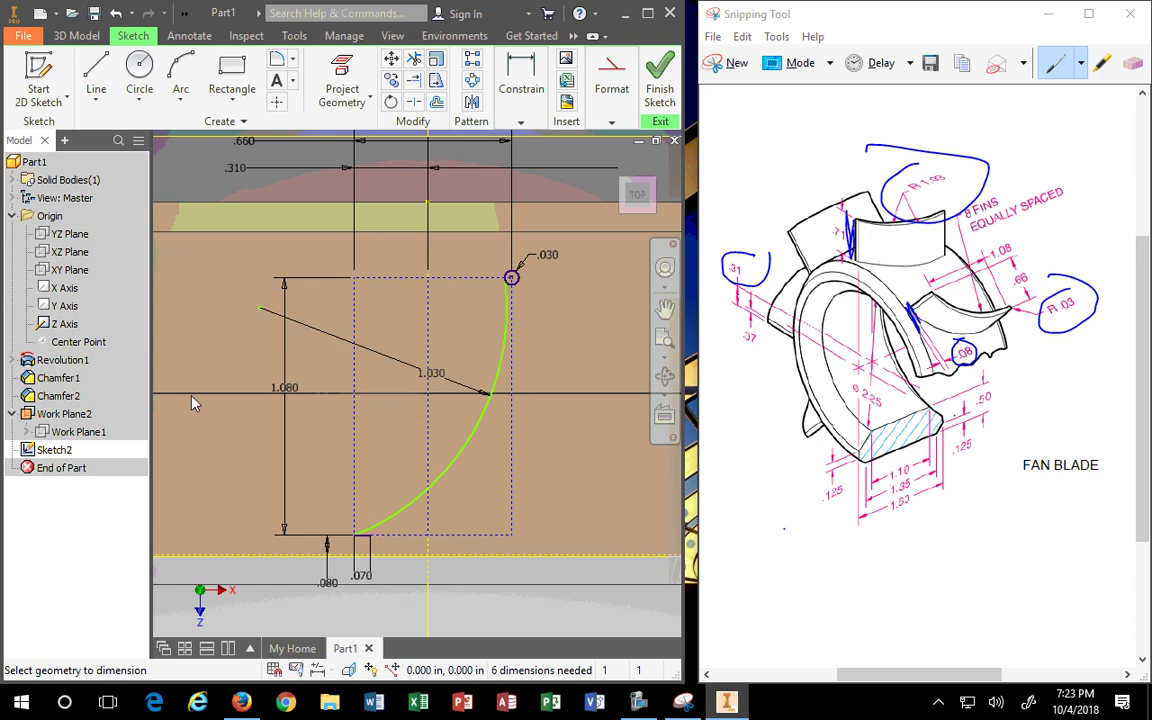
Copy the 1.03 in arc and paste the duplicate below and to the right of the fin profile.
{"action": "scroll", "coordinate": [635, 576], "scroll_direction": "down", "scroll_amount": 4}
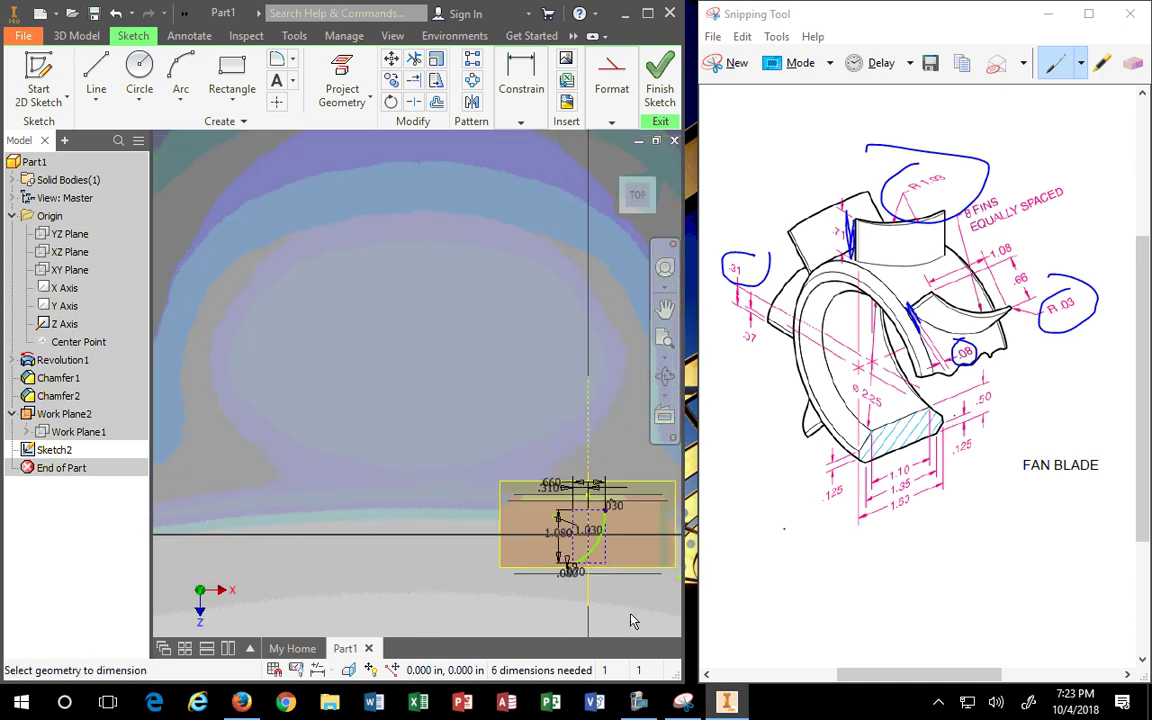
{"action": "scroll", "coordinate": [588, 539], "scroll_direction": "up", "scroll_amount": 3}
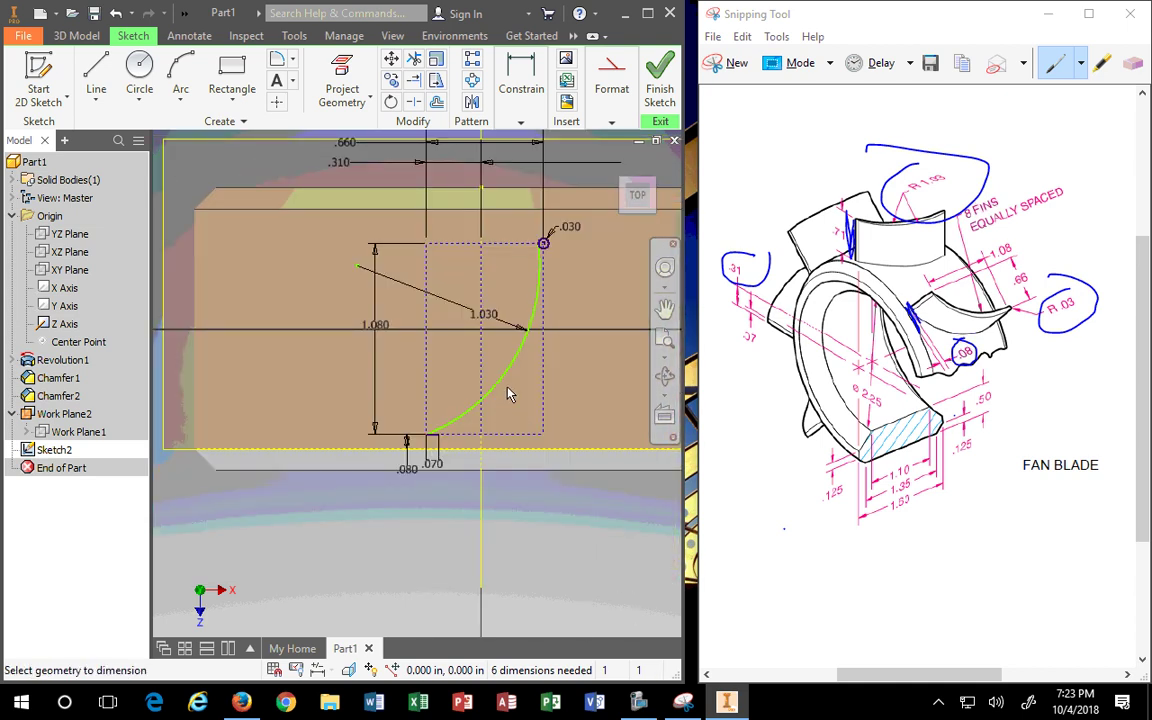
{"action": "scroll", "coordinate": [527, 268], "scroll_direction": "up", "scroll_amount": 5}
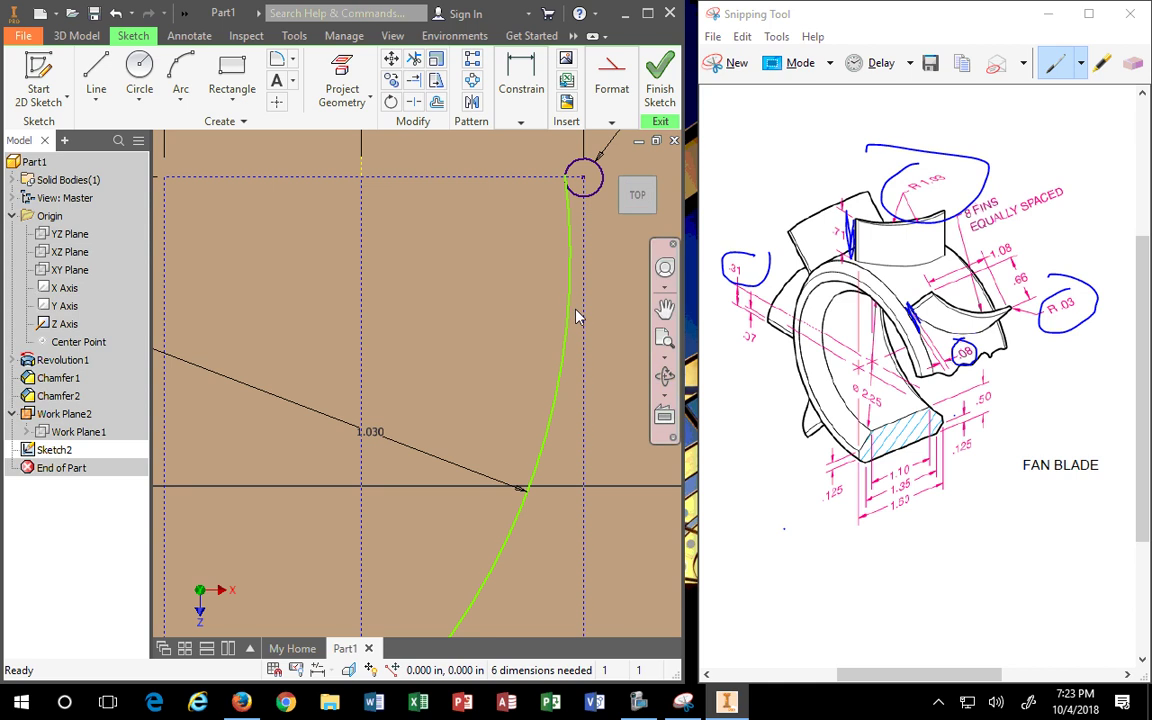
{"action": "mouse_move", "coordinate": [577, 317]}
{"action": "left_mouse_down"}
{"action": "mouse_move", "coordinate": [545, 309]}
{"action": "mouse_move", "coordinate": [527, 249]}
{"action": "mouse_move", "coordinate": [497, 323]}
{"action": "mouse_move", "coordinate": [458, 319]}
{"action": "mouse_move", "coordinate": [504, 356]}
{"action": "mouse_move", "coordinate": [414, 404]}
{"action": "mouse_move", "coordinate": [427, 379]}
{"action": "left_mouse_up"}
{"action": "scroll", "coordinate": [430, 375], "scroll_direction": "down", "scroll_amount": 7}
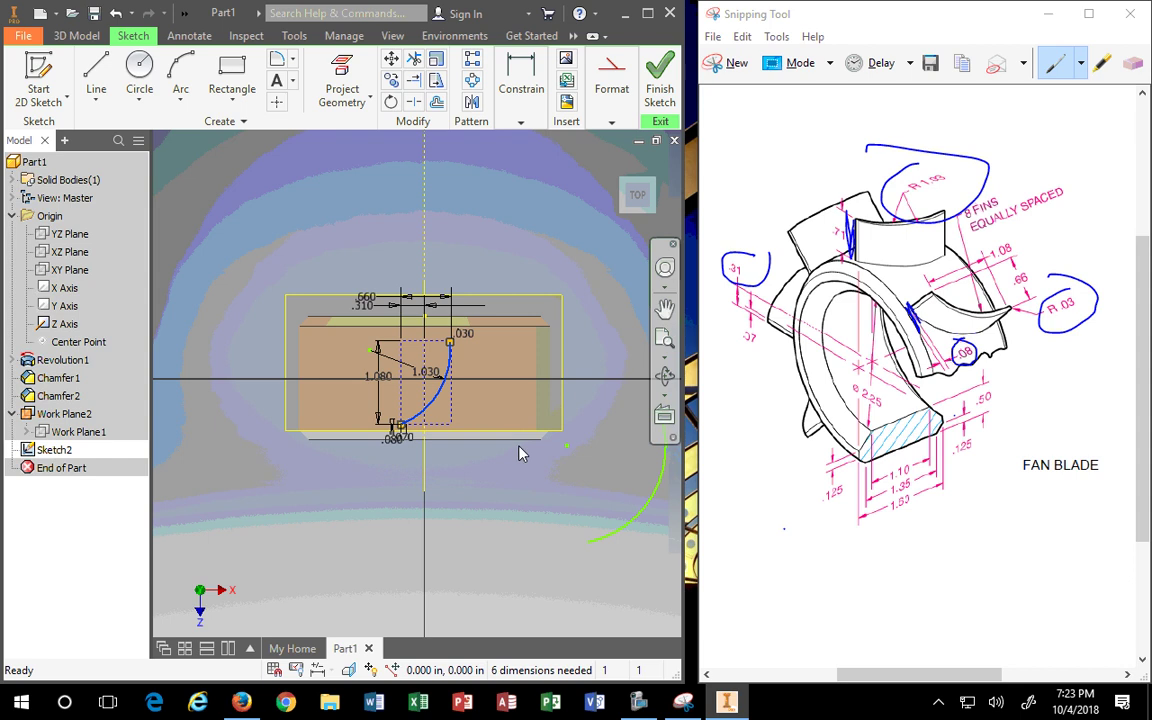
{"action": "scroll", "coordinate": [375, 381], "scroll_direction": "up", "scroll_amount": 4}
{"action": "scroll", "coordinate": [290, 380], "scroll_direction": "down", "scroll_amount": 4}
{"action": "scroll", "coordinate": [290, 380], "scroll_direction": "up", "scroll_amount": 6}
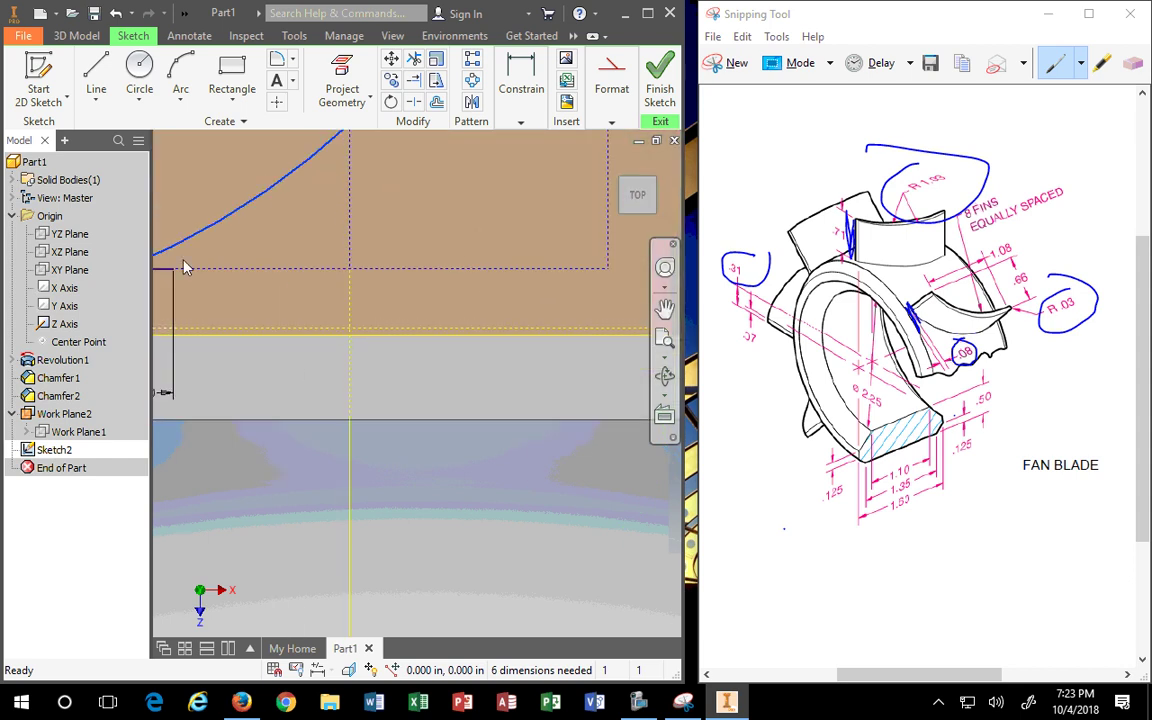
{"action": "scroll", "coordinate": [184, 267], "scroll_direction": "down", "scroll_amount": 2}
{"action": "left_click", "coordinate": [303, 319]}
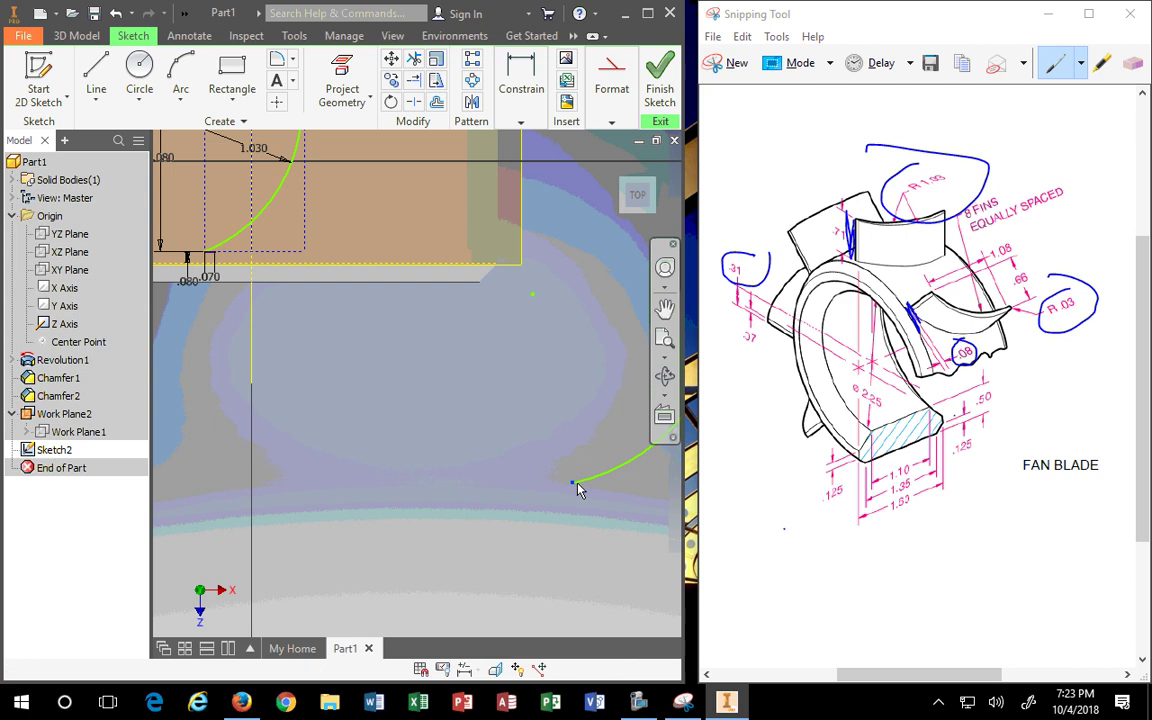
Attach the copied arc's lower end to the free end of the short 0.07 in line and move its other end upward.
{"action": "mouse_move", "coordinate": [574, 485]}
{"action": "left_mouse_down"}
{"action": "mouse_move", "coordinate": [424, 400]}
{"action": "mouse_move", "coordinate": [244, 257]}
{"action": "mouse_move", "coordinate": [220, 265]}
{"action": "left_mouse_up"}
{"action": "scroll", "coordinate": [448, 352], "scroll_direction": "down", "scroll_amount": 3}
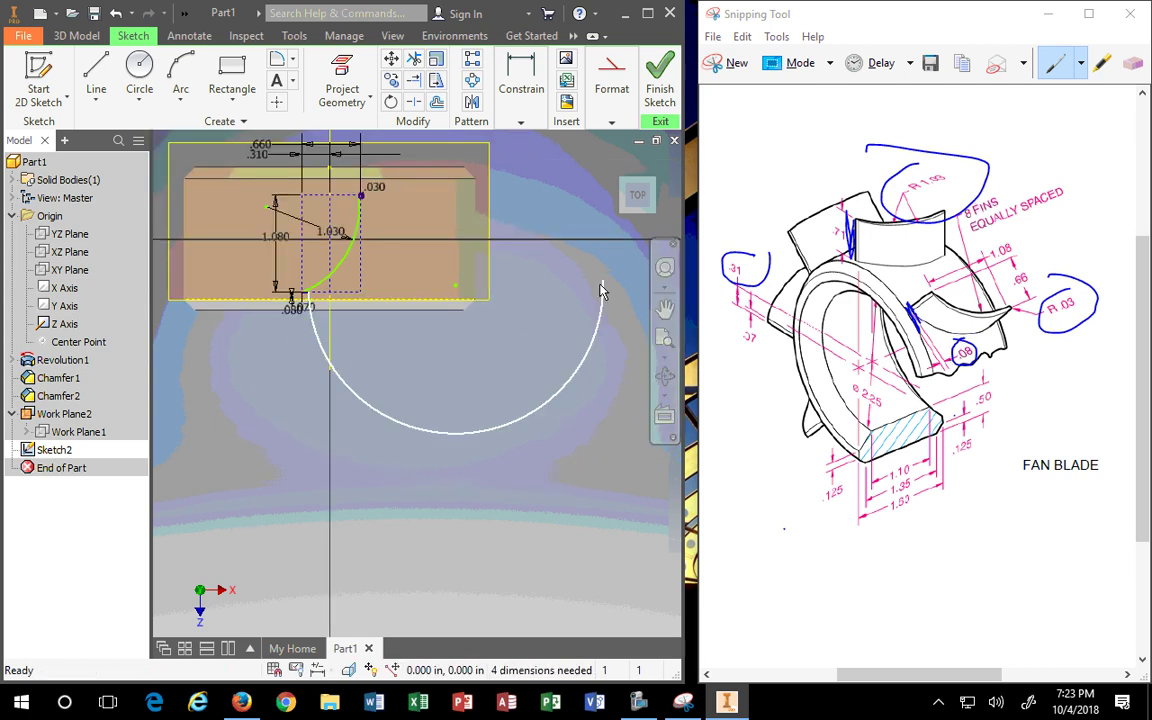
{"action": "left_click_drag", "start_coordinate": [602, 284], "coordinate": [594, 157]}
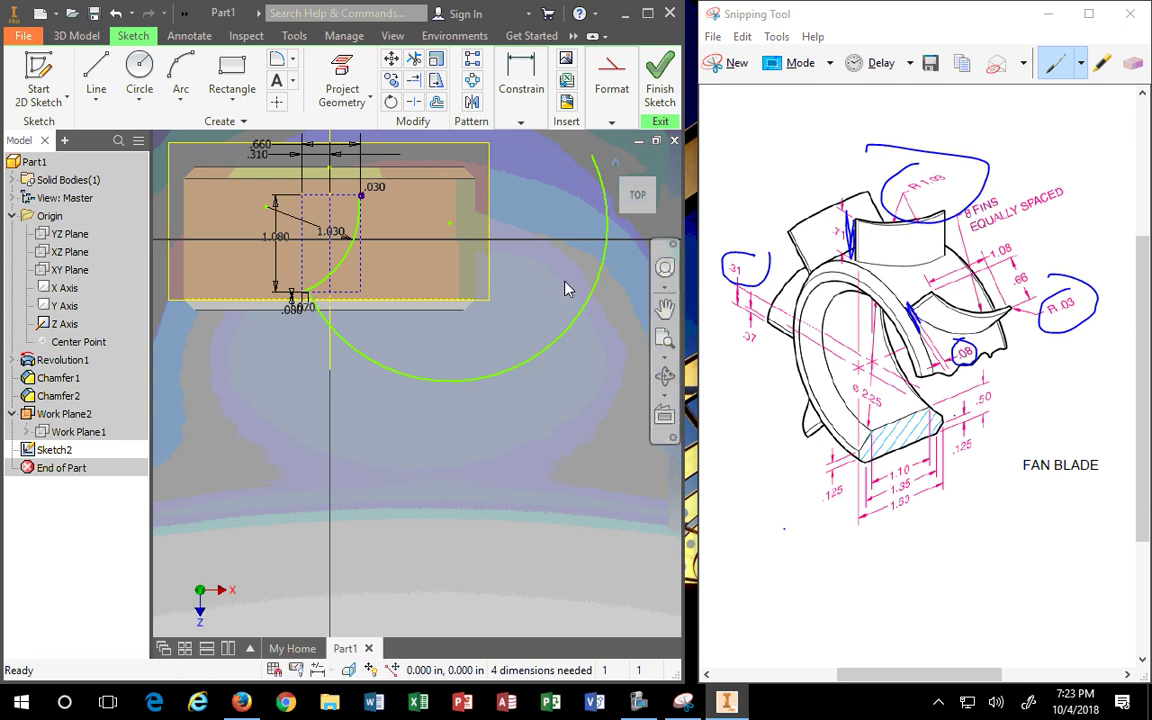
{"action": "left_click", "coordinate": [603, 272]}
Apply a tangent constraint between the copied arc and the small circle at the rectangle's upper-right corner.
{"action": "scroll", "coordinate": [400, 210], "scroll_direction": "up", "scroll_amount": 5}
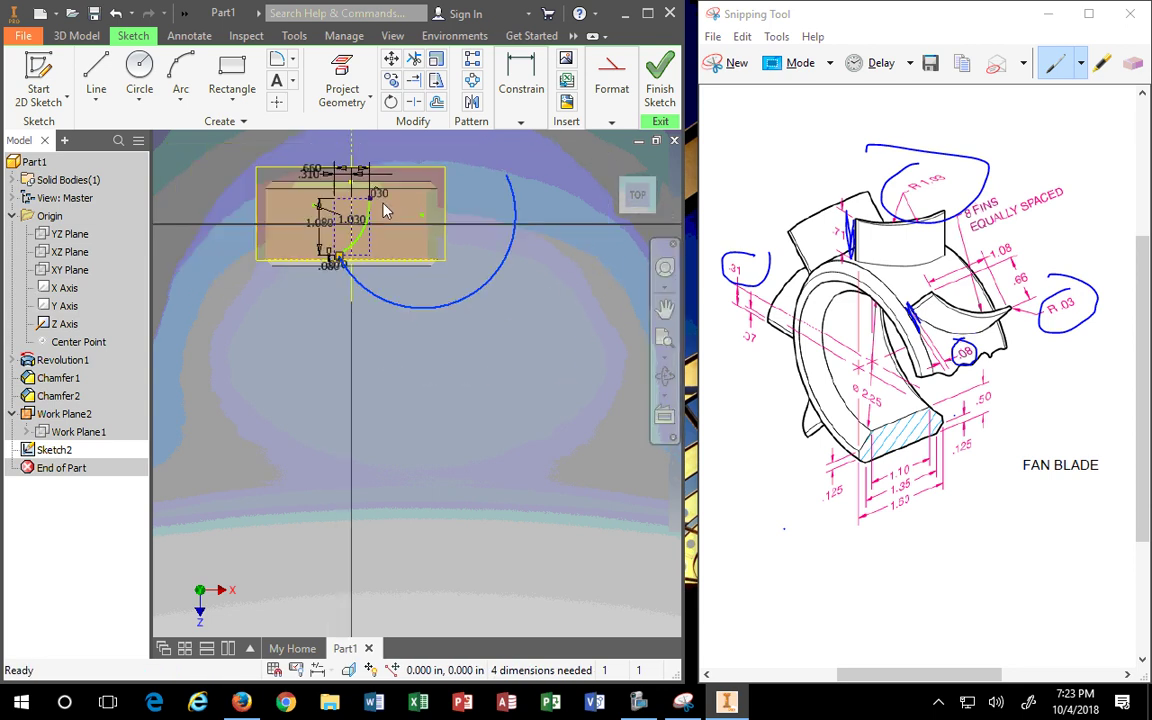
{"action": "scroll", "coordinate": [480, 320], "scroll_direction": "down", "scroll_amount": 10}
{"action": "scroll", "coordinate": [550, 405], "scroll_direction": "up", "scroll_amount": 3}
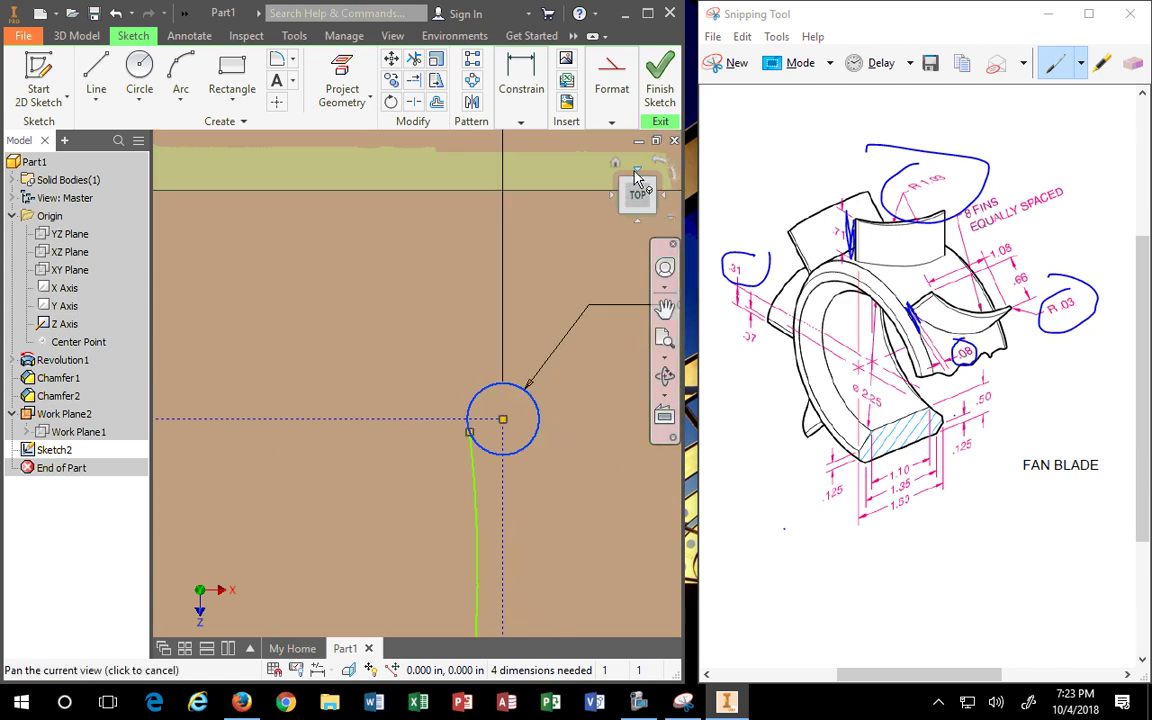
{"action": "left_click_drag", "start_coordinate": [620, 197], "coordinate": [559, 319]}
{"action": "left_click", "coordinate": [521, 121]}
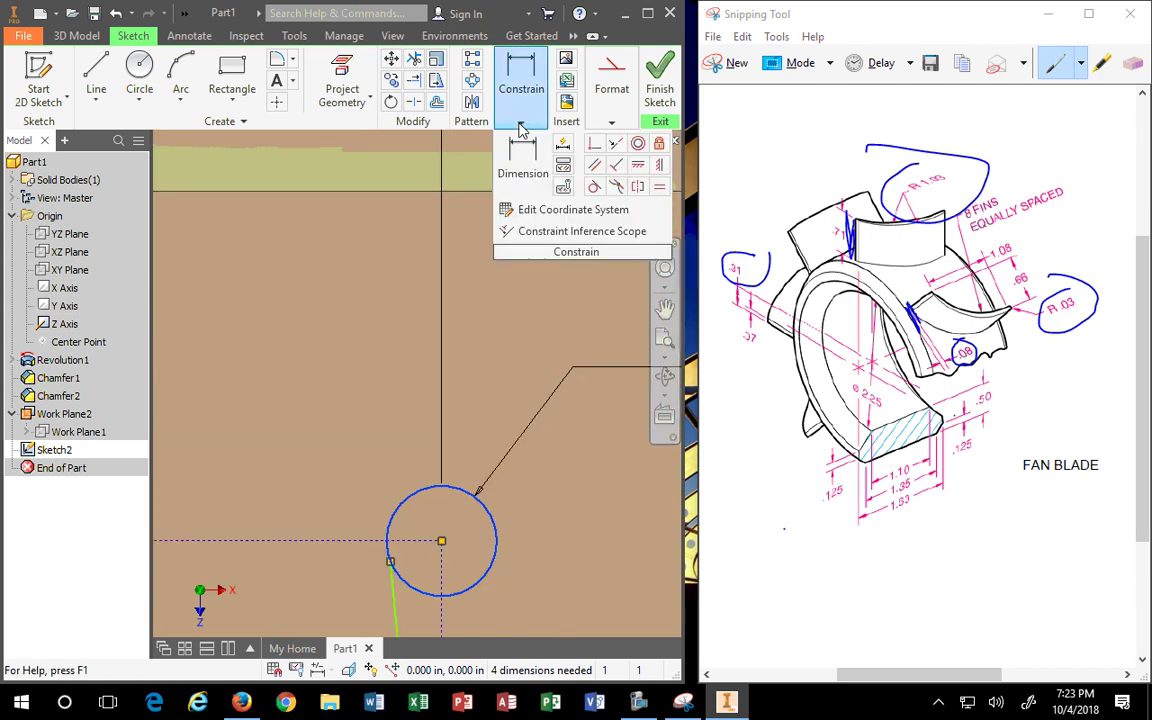
{"action": "left_click", "coordinate": [594, 187]}
{"action": "scroll", "coordinate": [546, 418], "scroll_direction": "up", "scroll_amount": 8}
{"action": "scroll", "coordinate": [546, 418], "scroll_direction": "up", "scroll_amount": 10}
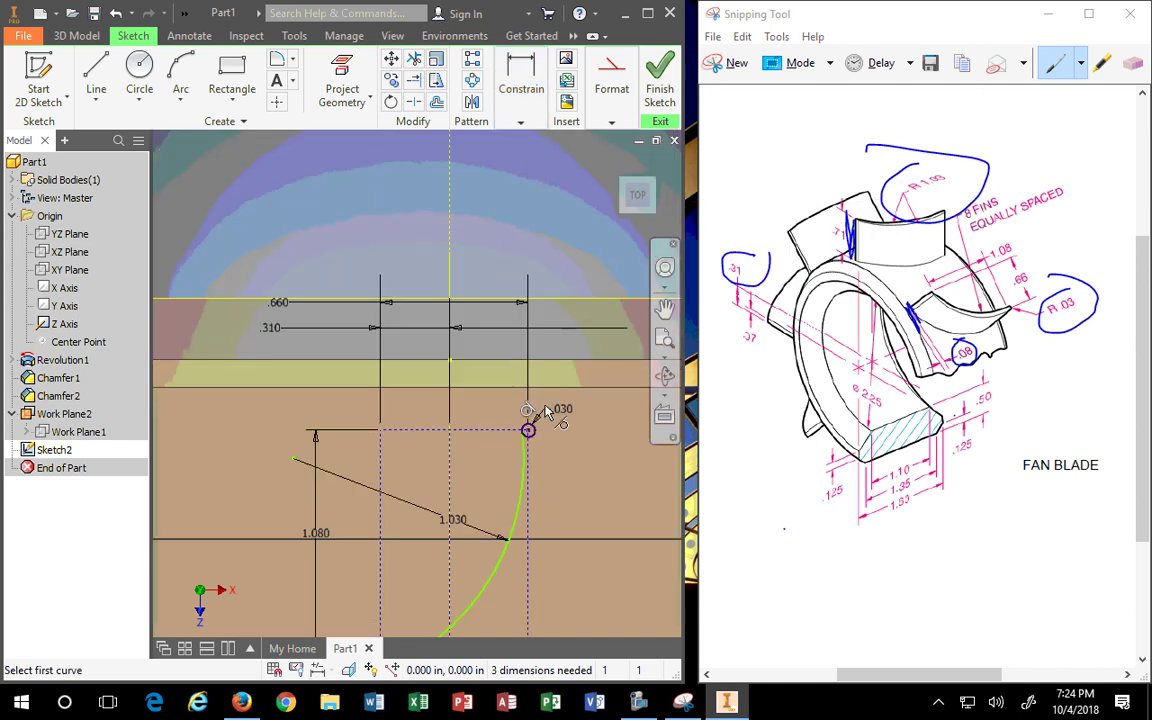
Try to apply the tangent constraint between the copied arc and the small circle a second time.
{"action": "scroll", "coordinate": [605, 463], "scroll_direction": "down", "scroll_amount": 5}
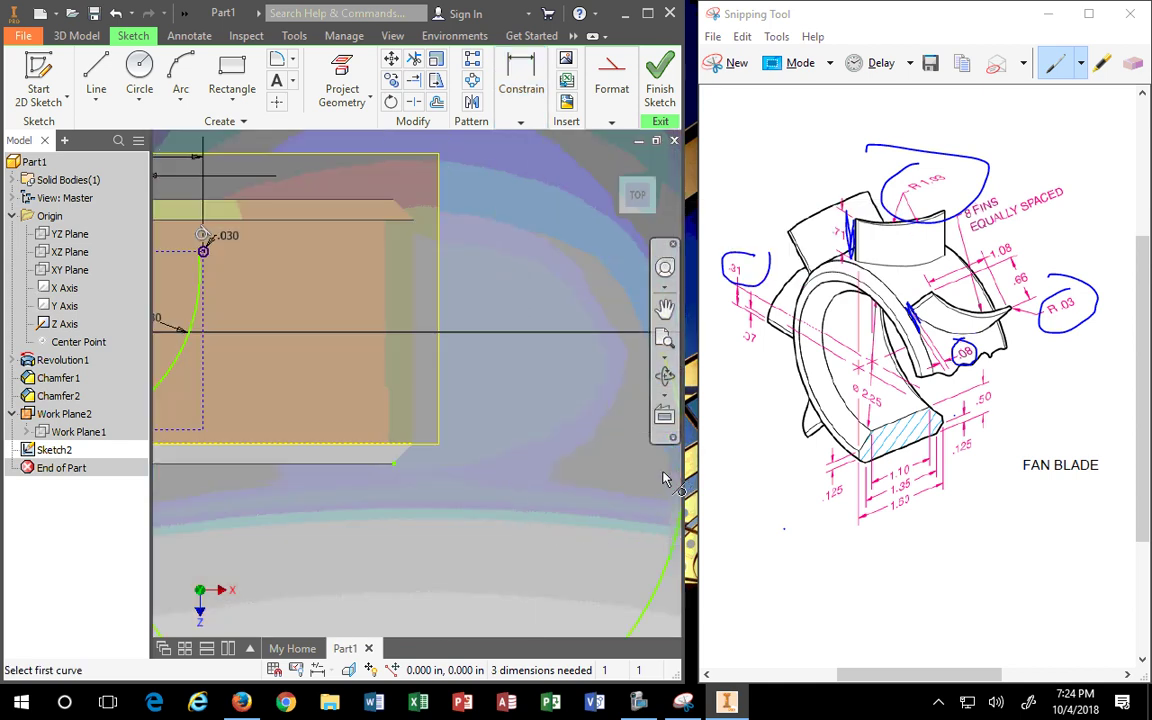
{"action": "scroll", "coordinate": [660, 473], "scroll_direction": "up", "scroll_amount": 4}
{"action": "left_click", "coordinate": [662, 465]}
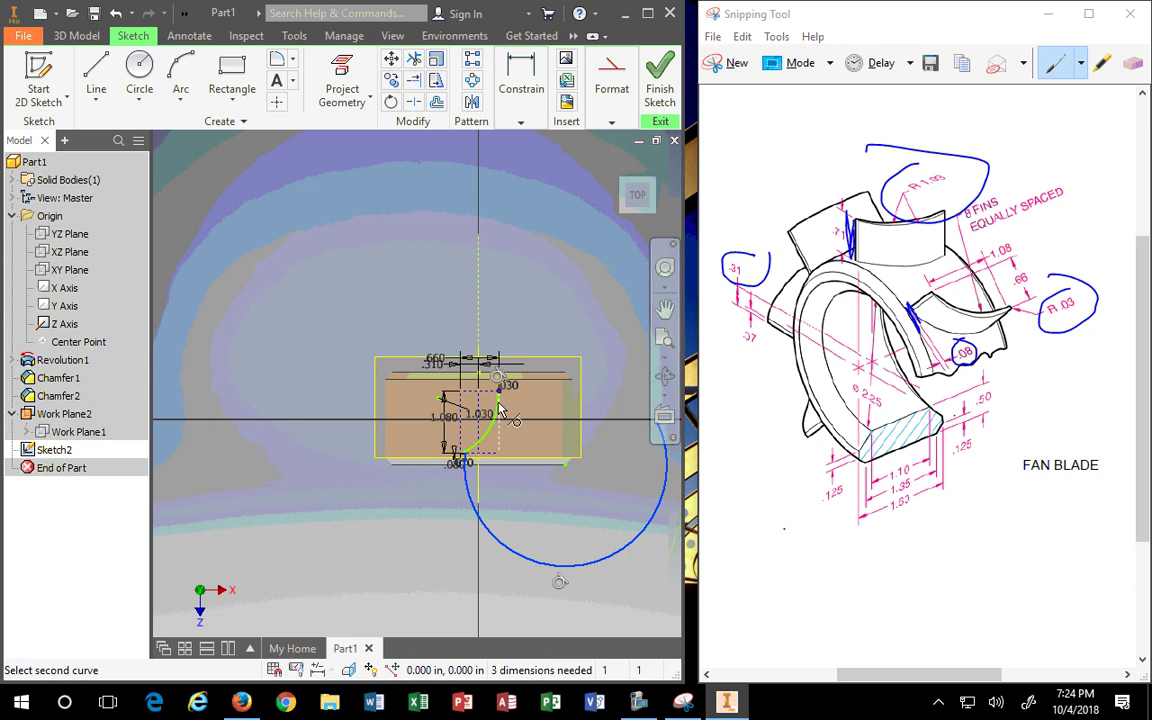
{"action": "scroll", "coordinate": [510, 412], "scroll_direction": "up", "scroll_amount": 3}
{"action": "scroll", "coordinate": [512, 418], "scroll_direction": "down", "scroll_amount": 6}
{"action": "scroll", "coordinate": [458, 336], "scroll_direction": "down", "scroll_amount": 5}
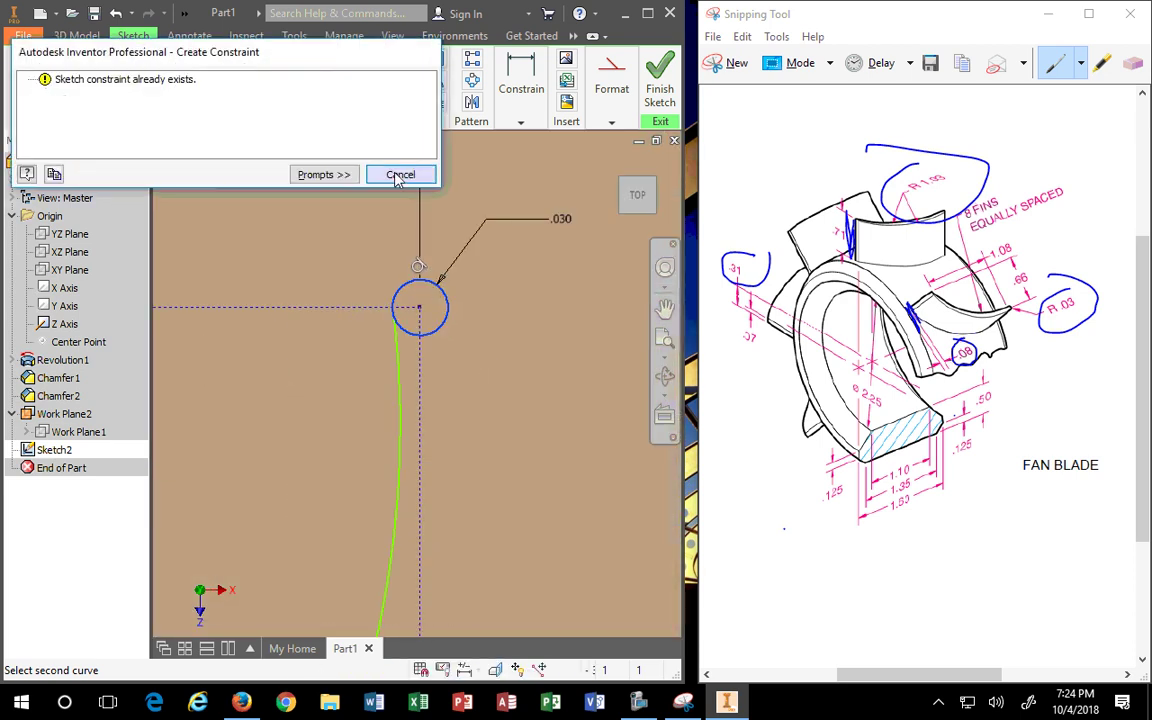
{"action": "left_click", "coordinate": [399, 175]}
Reshape the copied arc by pulling it inward until it curves closely alongside the outer side of the first arc.
{"action": "scroll", "coordinate": [505, 330], "scroll_direction": "down", "scroll_amount": 3}
{"action": "scroll", "coordinate": [585, 450], "scroll_direction": "down", "scroll_amount": 2}
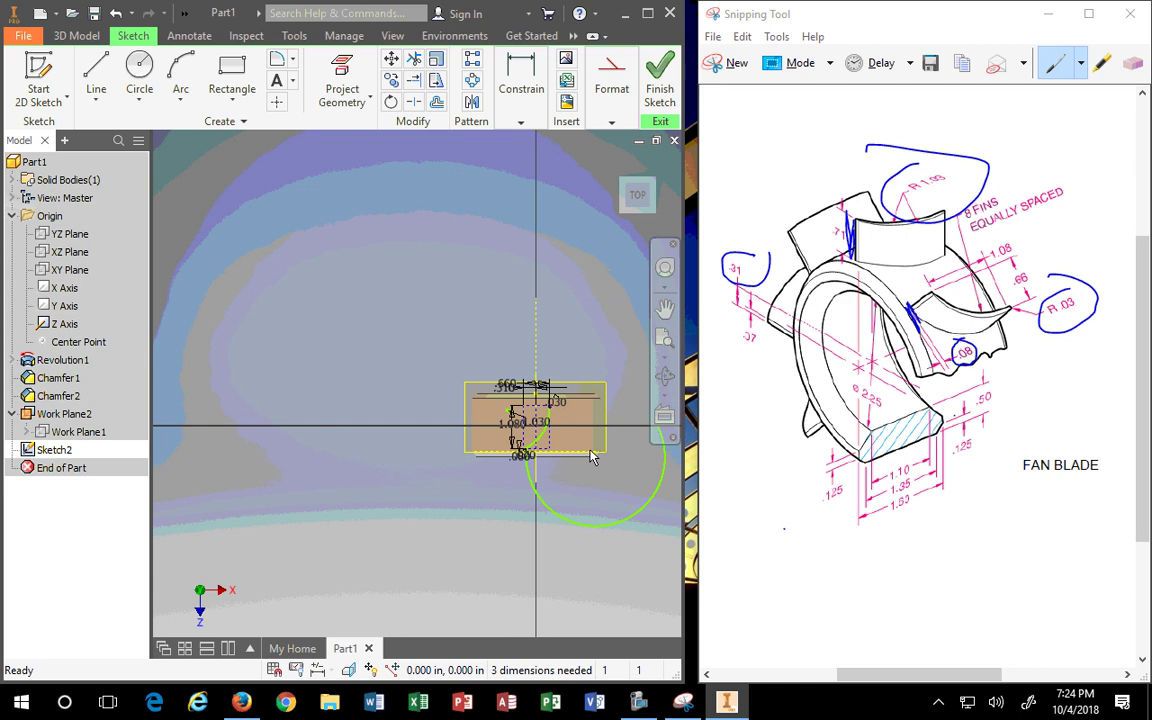
{"action": "middle_click_drag", "start_coordinate": [645, 467], "coordinate": [560, 429]}
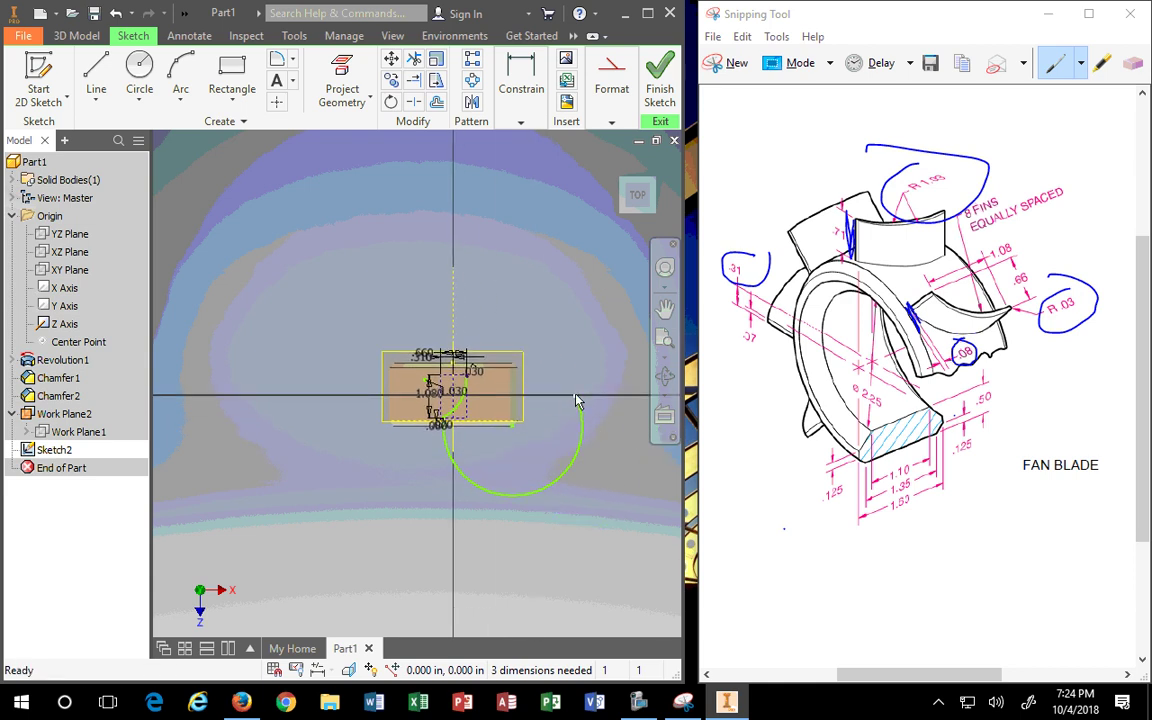
{"action": "left_click_drag", "start_coordinate": [576, 399], "coordinate": [588, 462]}
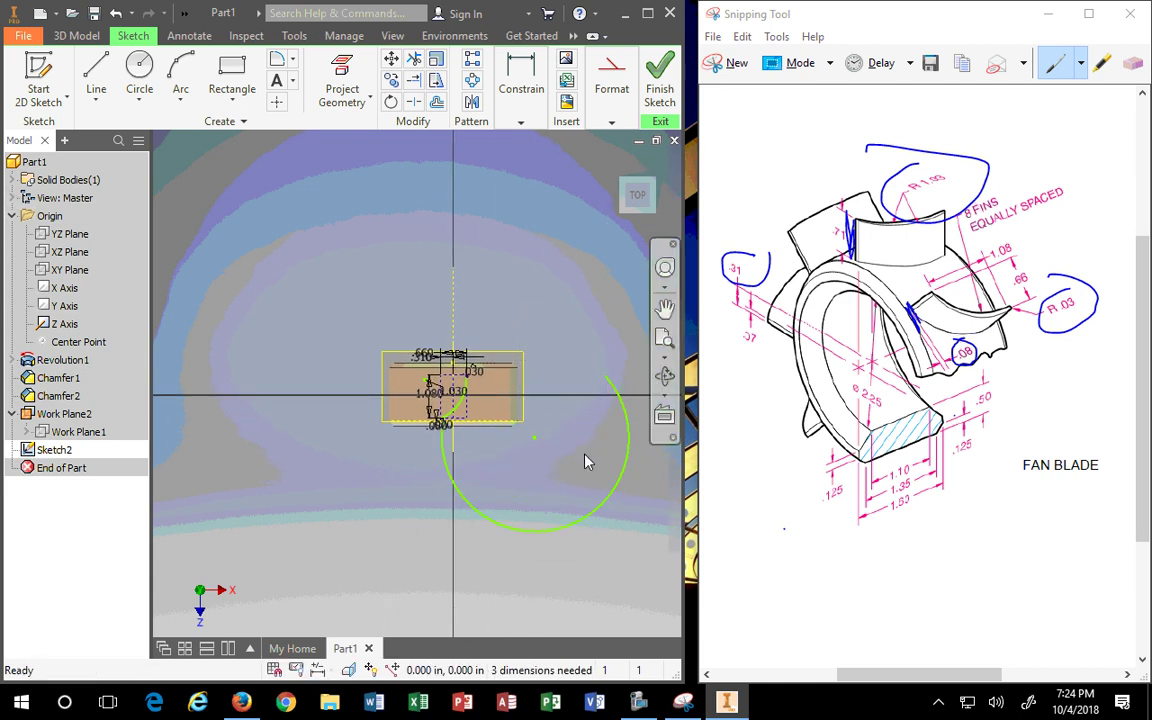
{"action": "left_click_drag", "start_coordinate": [607, 521], "coordinate": [484, 537]}
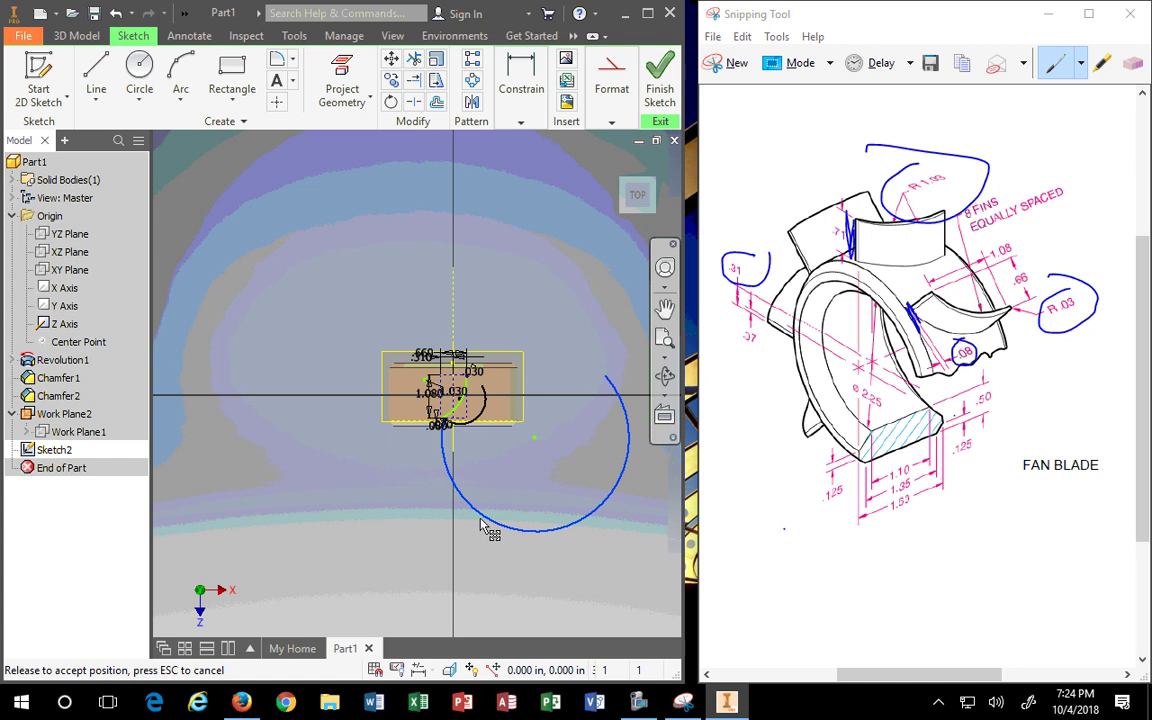
{"action": "left_click_drag", "start_coordinate": [476, 523], "coordinate": [476, 520]}
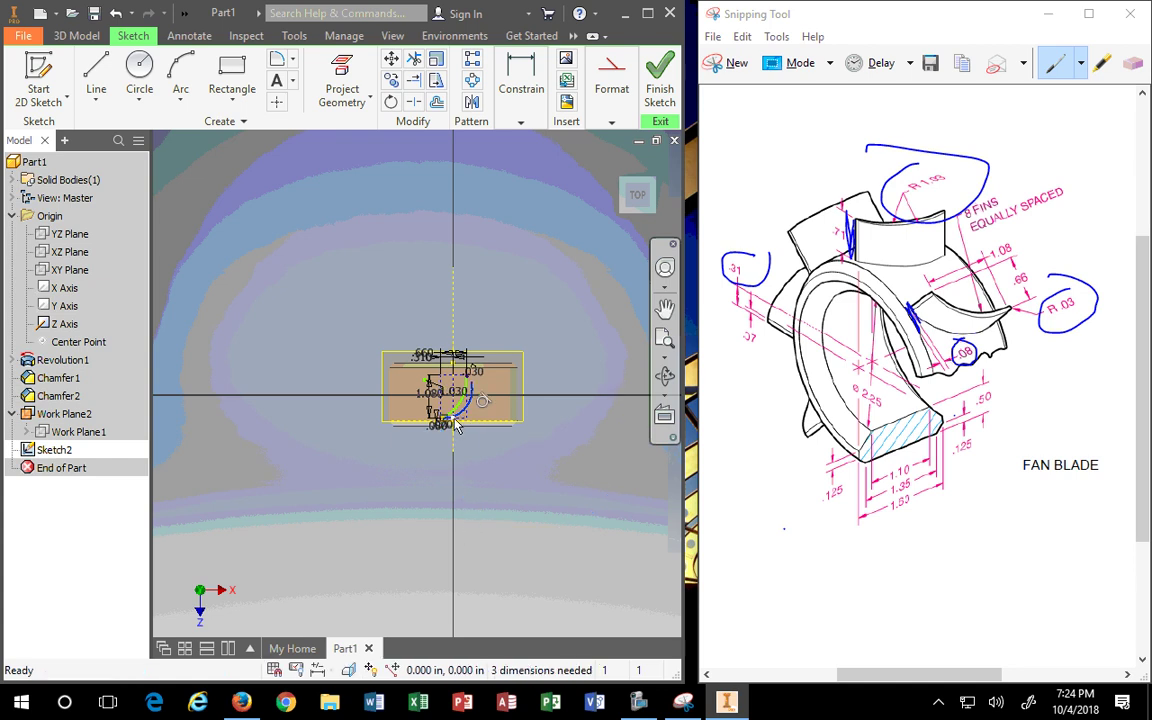
Move the copied arc's upper end up to the outer side of the small 0.03 in radius circle.
{"action": "scroll", "coordinate": [468, 411], "scroll_direction": "up", "scroll_amount": 5}
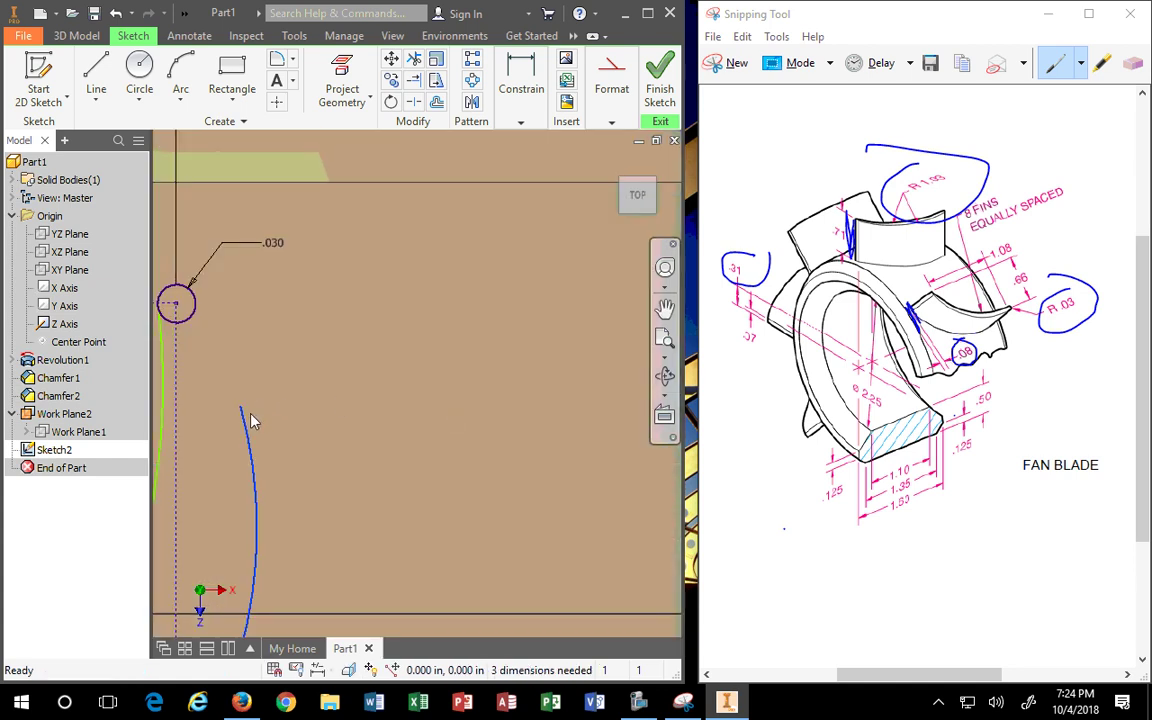
{"action": "left_click_drag", "start_coordinate": [242, 407], "coordinate": [187, 288]}
{"action": "scroll", "coordinate": [228, 340], "scroll_direction": "up", "scroll_amount": 2}
{"action": "scroll", "coordinate": [220, 340], "scroll_direction": "down", "scroll_amount": 2}
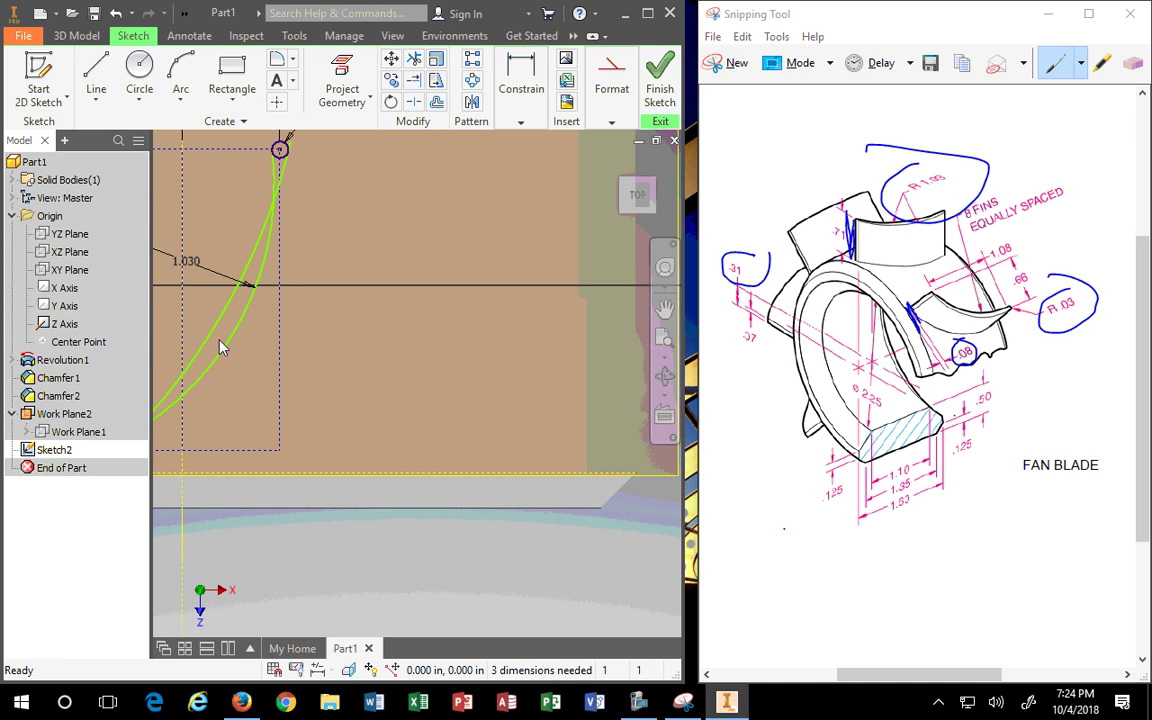
Dimension the copied arc's radius and link it to the first arc's radius parameter d17.
{"action": "left_click", "coordinate": [520, 121]}
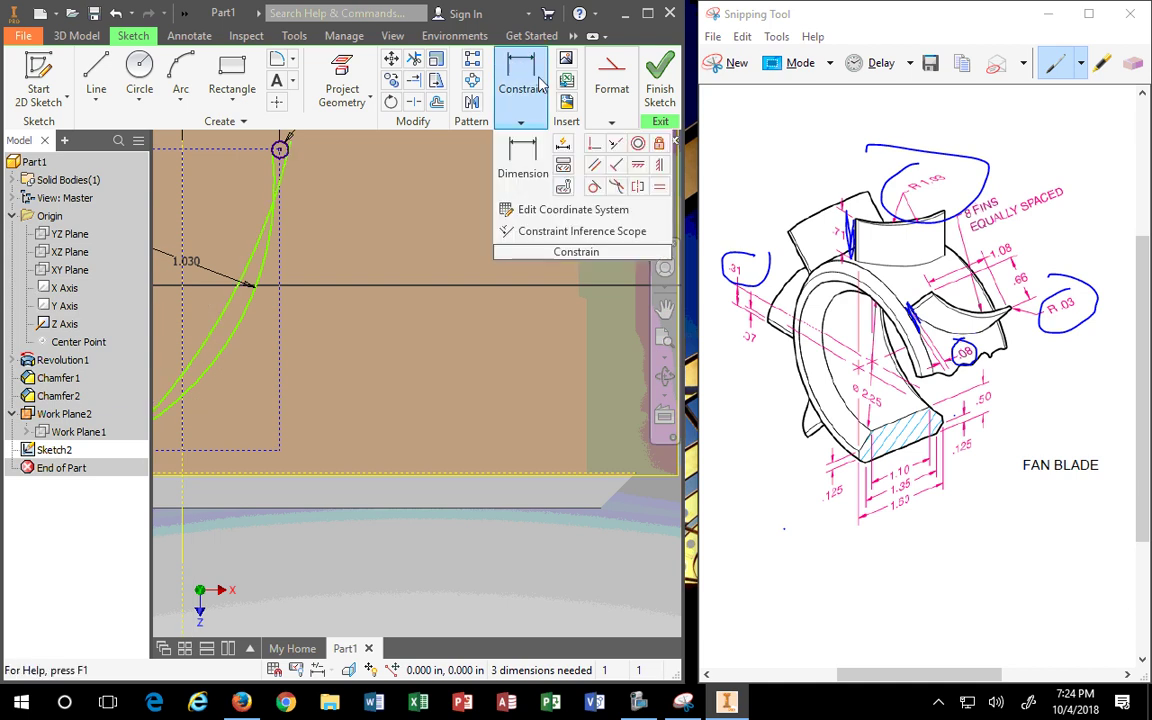
{"action": "left_click", "coordinate": [523, 165]}
{"action": "scroll", "coordinate": [190, 443], "scroll_direction": "up", "scroll_amount": 2}
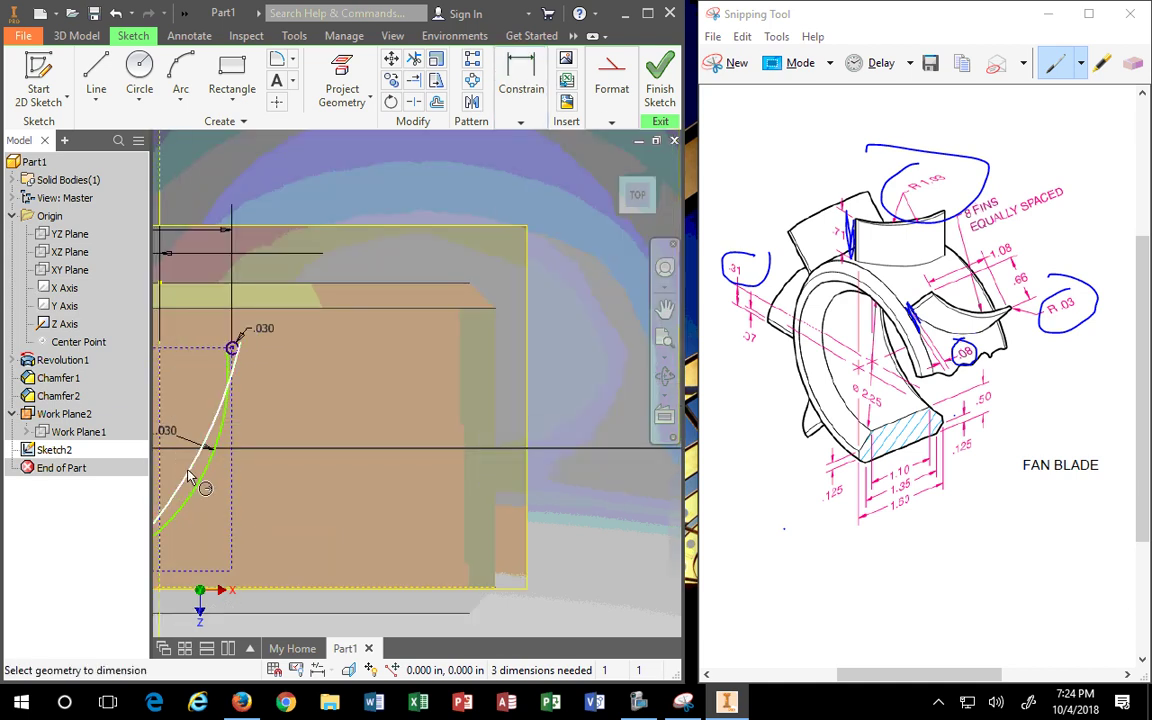
{"action": "left_click", "coordinate": [178, 466]}
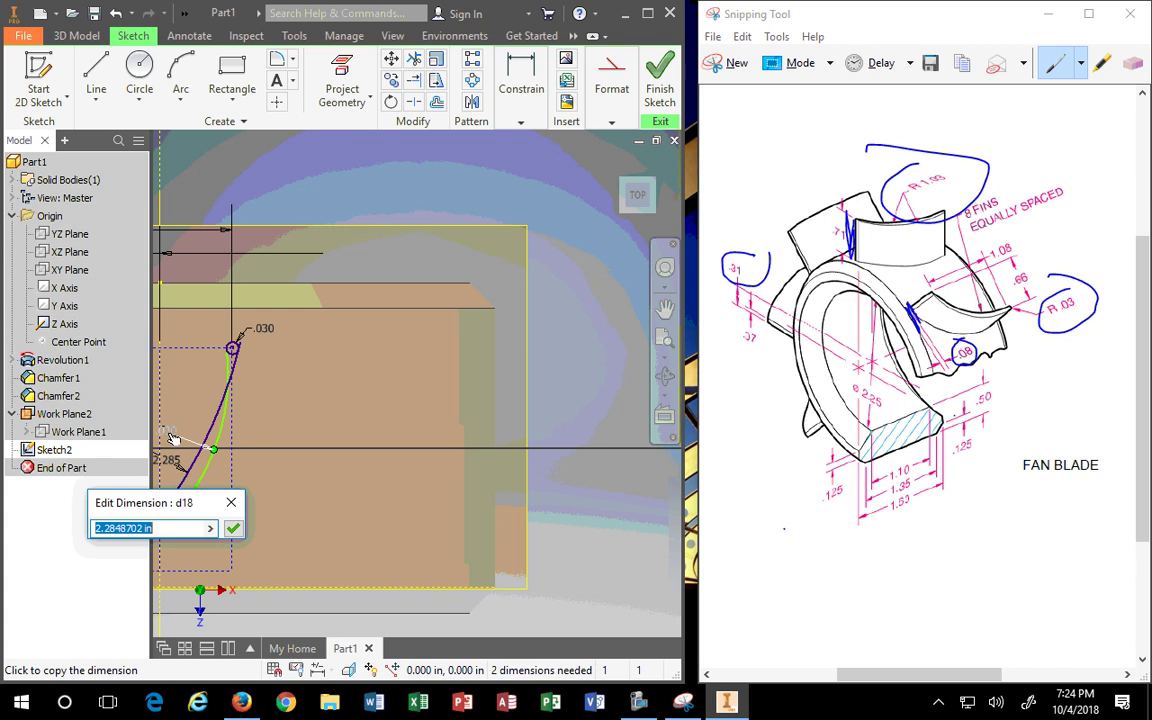
{"action": "type", "text": "d17"}
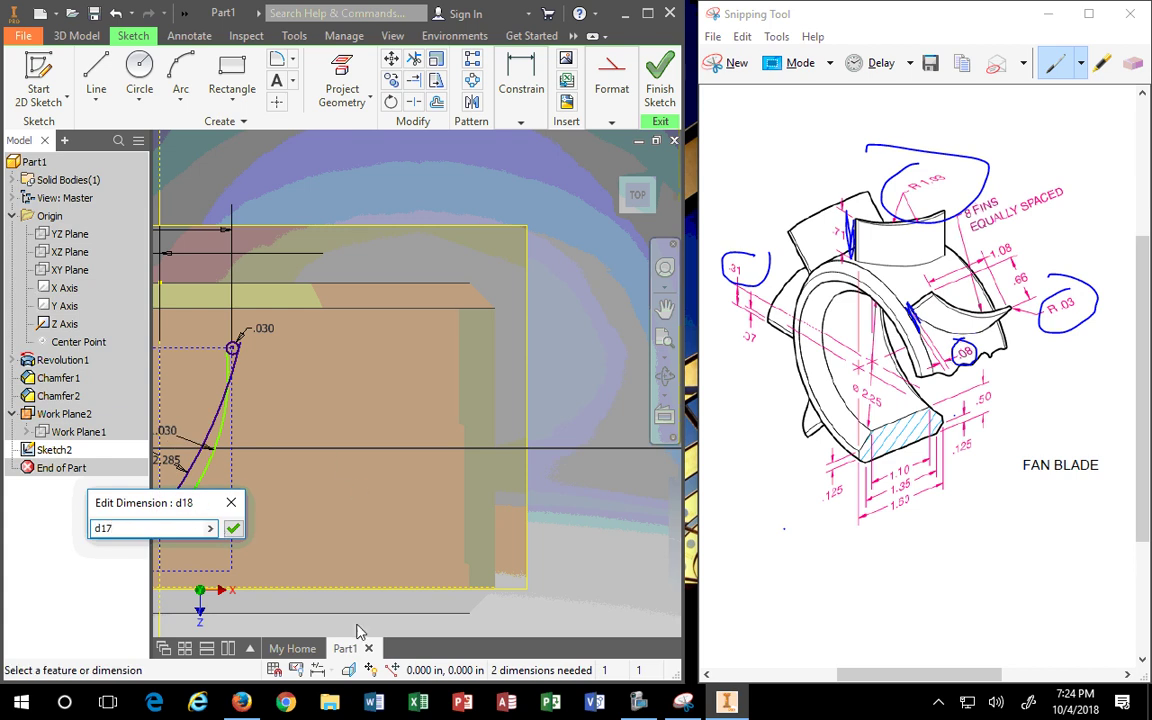
{"action": "scroll", "coordinate": [280, 501], "scroll_direction": "down", "scroll_amount": 3}
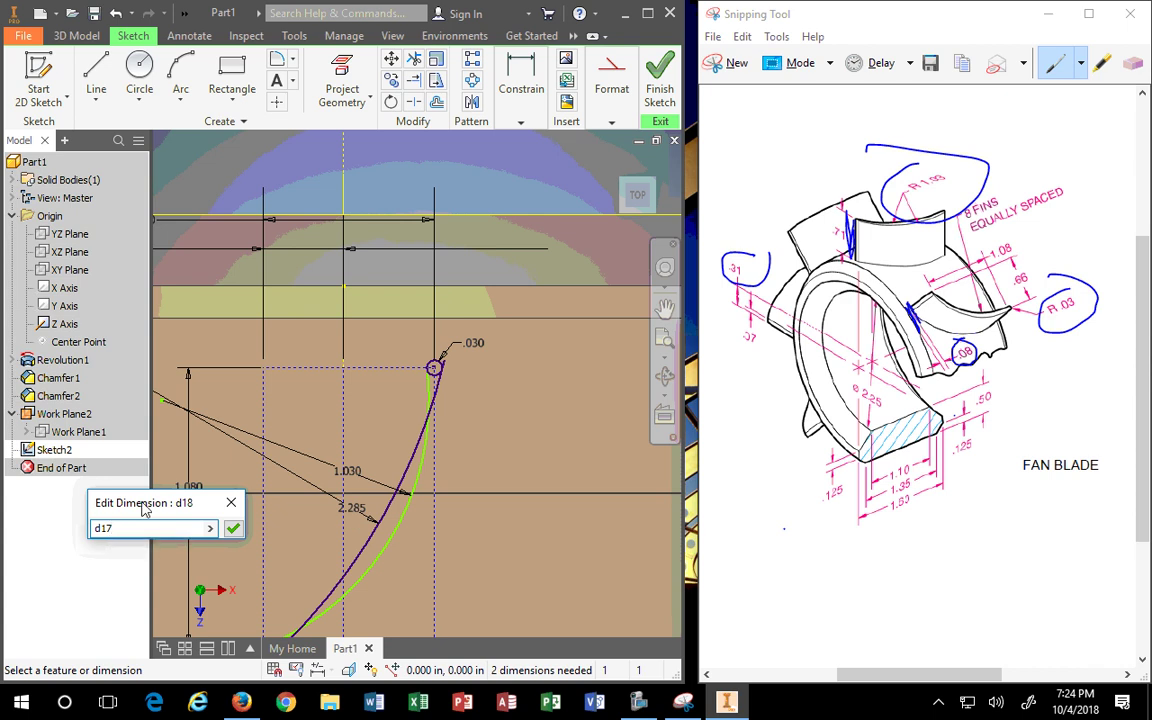
{"action": "left_click", "coordinate": [233, 529]}
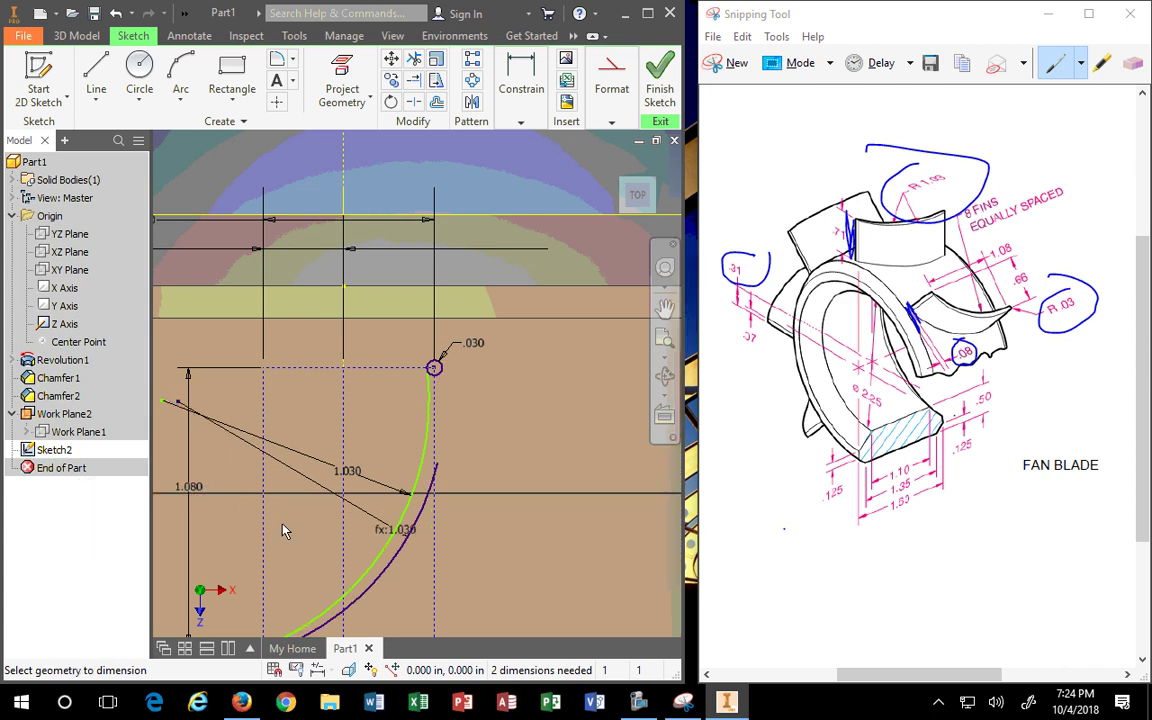
Stretch the copied arc's upper end past the small 0.03 in radius circle and trim off the part beyond the circle.
{"action": "scroll", "coordinate": [424, 432], "scroll_direction": "down", "scroll_amount": 4}
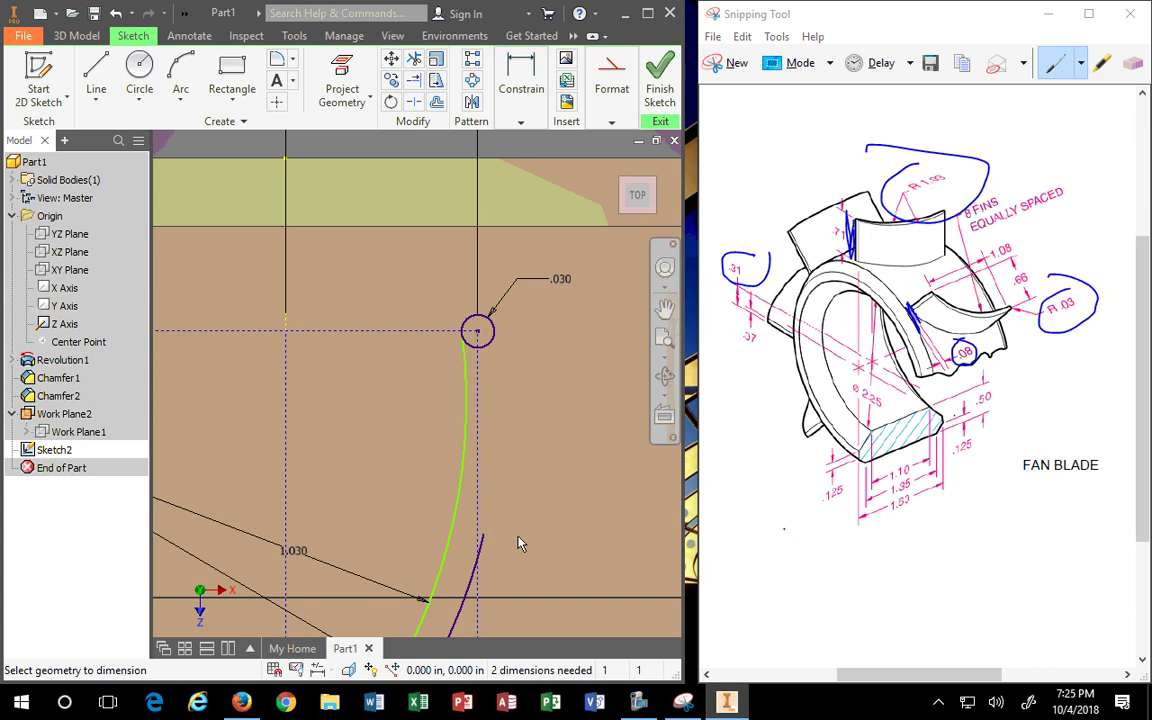
{"action": "left_click_drag", "start_coordinate": [484, 536], "coordinate": [494, 470]}
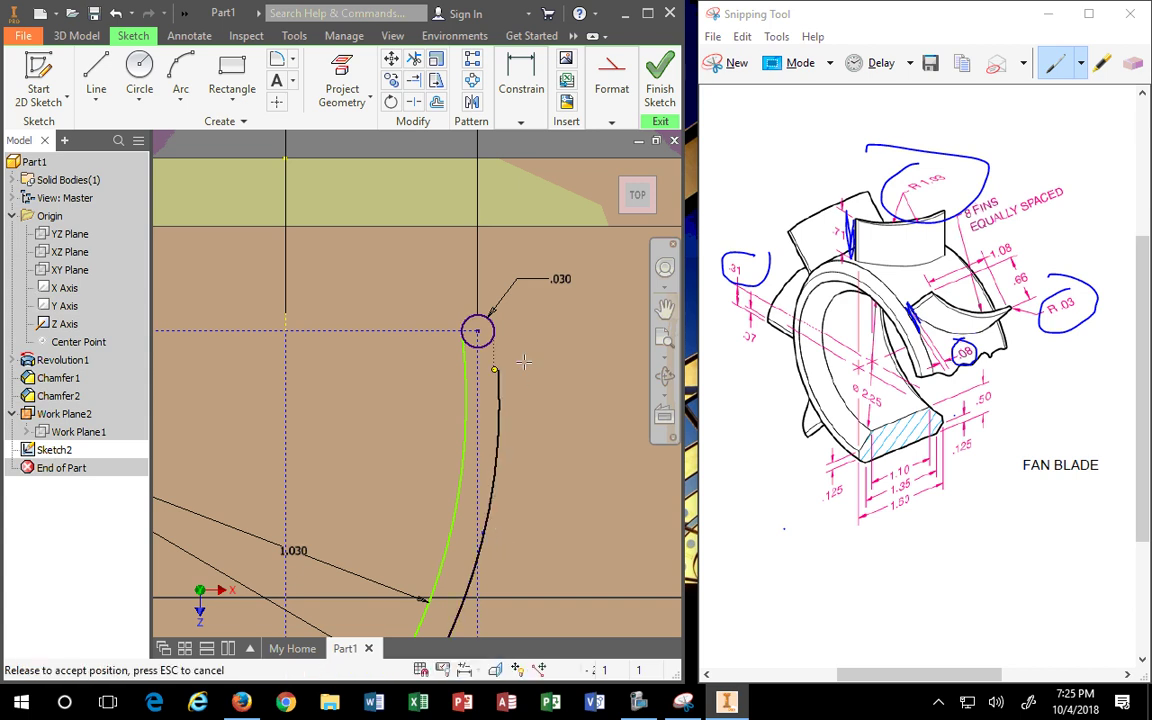
{"action": "left_click_drag", "start_coordinate": [524, 362], "coordinate": [503, 294]}
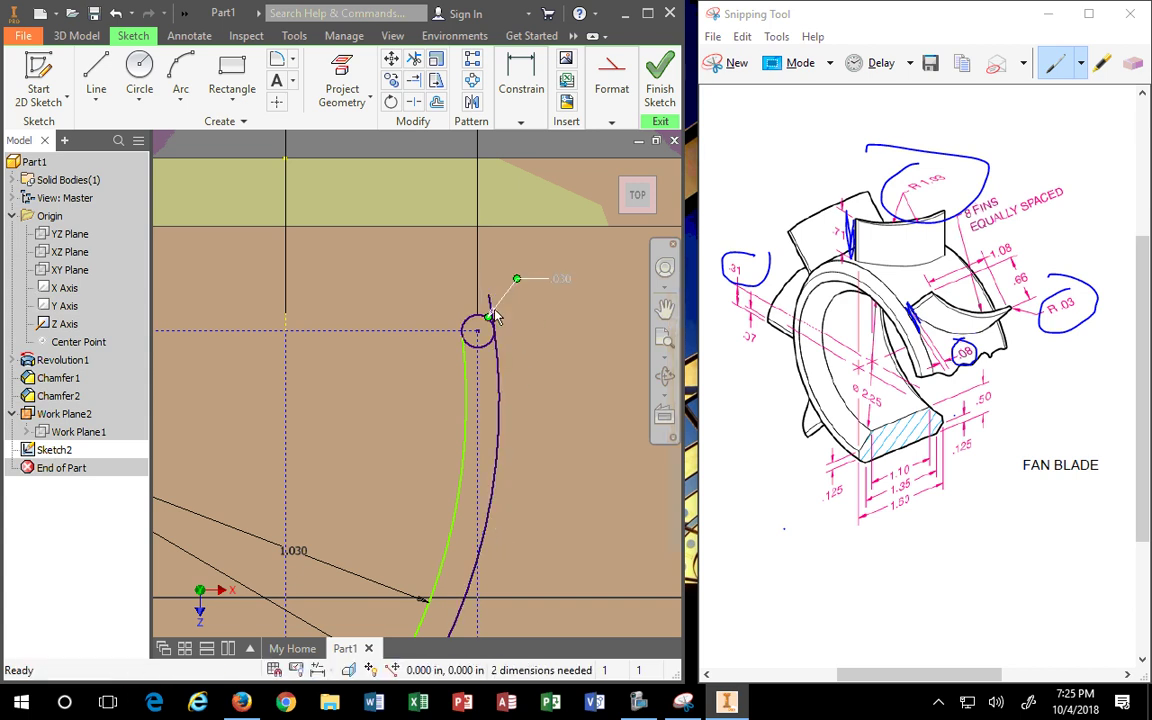
{"action": "scroll", "coordinate": [490, 322], "scroll_direction": "down", "scroll_amount": 5}
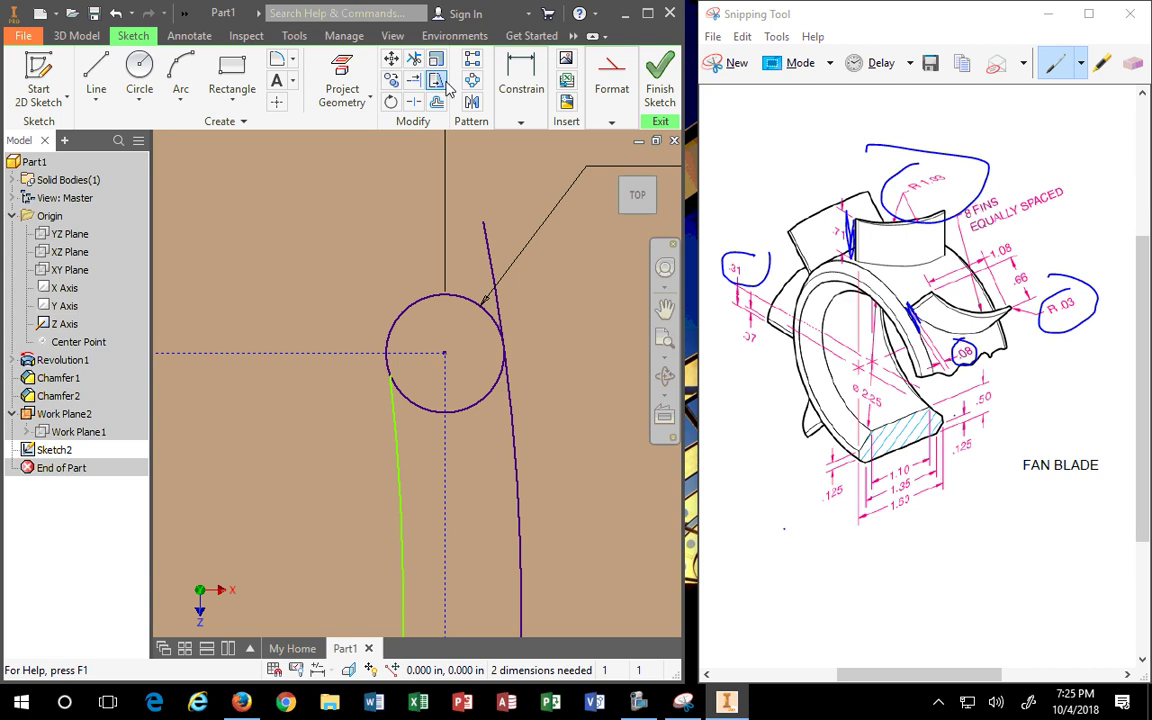
{"action": "left_click", "coordinate": [414, 60]}
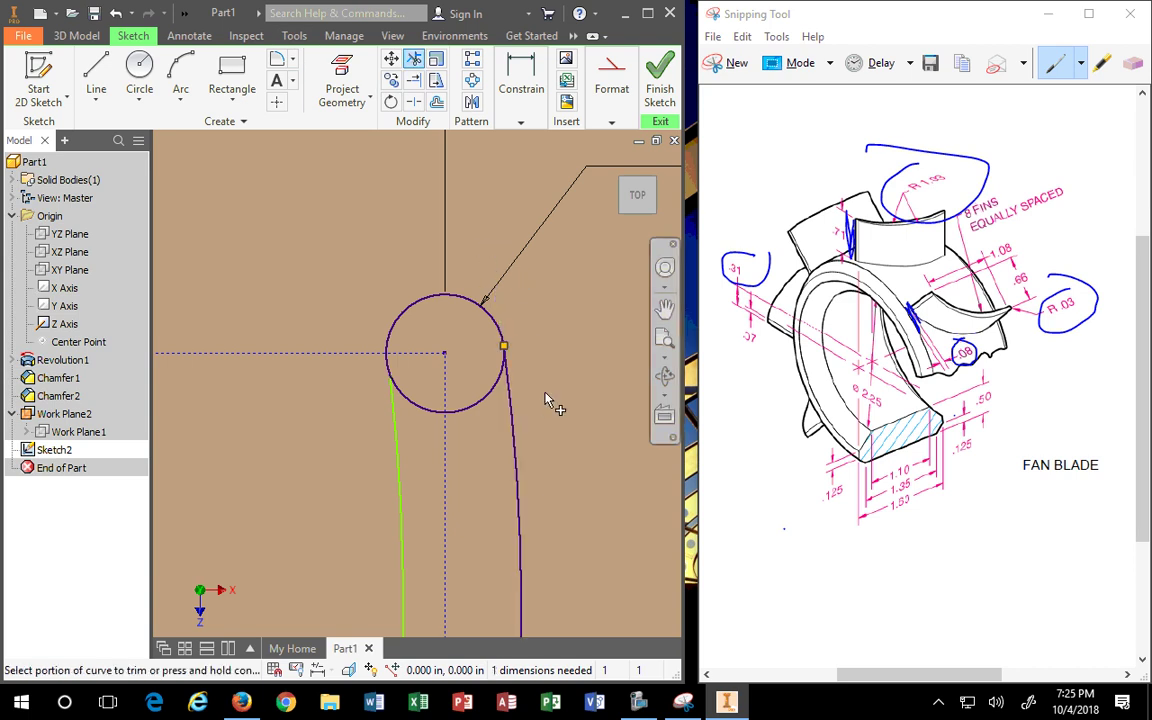
Try to reposition the first arc by pulling its centre, curve and upper end along the small circle.
{"action": "scroll", "coordinate": [516, 467], "scroll_direction": "up", "scroll_amount": 8}
{"action": "scroll", "coordinate": [516, 467], "scroll_direction": "down", "scroll_amount": 4}
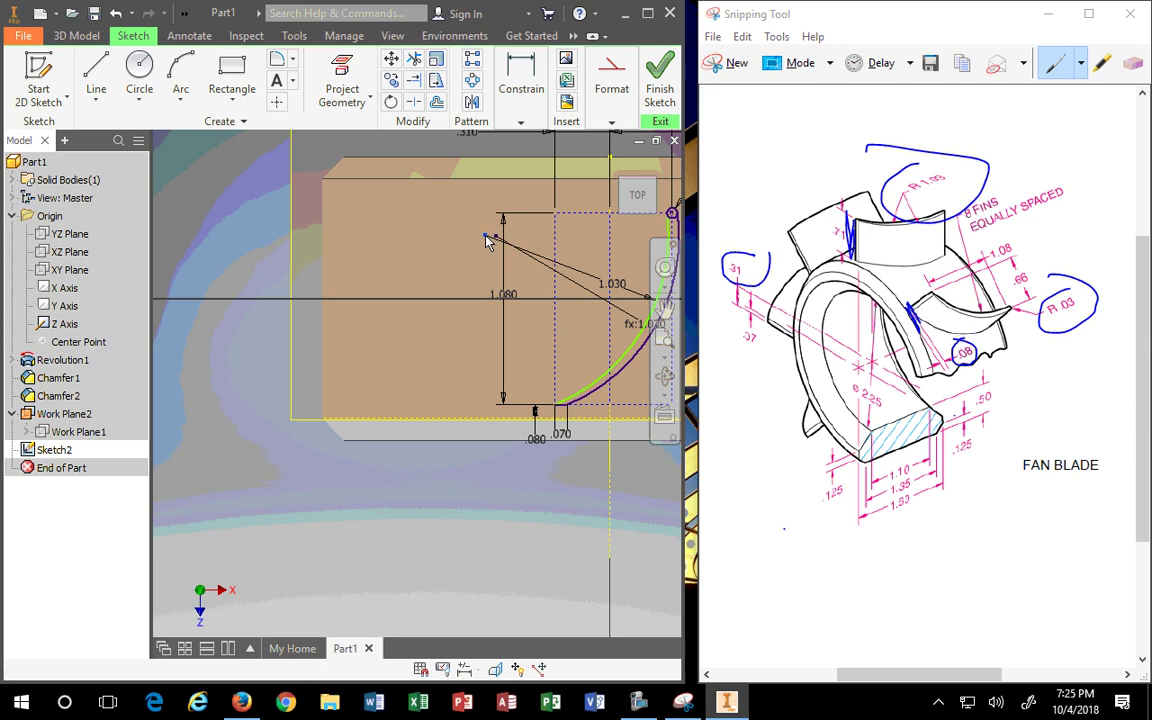
{"action": "left_click_drag", "start_coordinate": [488, 237], "coordinate": [484, 260]}
{"action": "scroll", "coordinate": [634, 370], "scroll_direction": "down", "scroll_amount": 2}
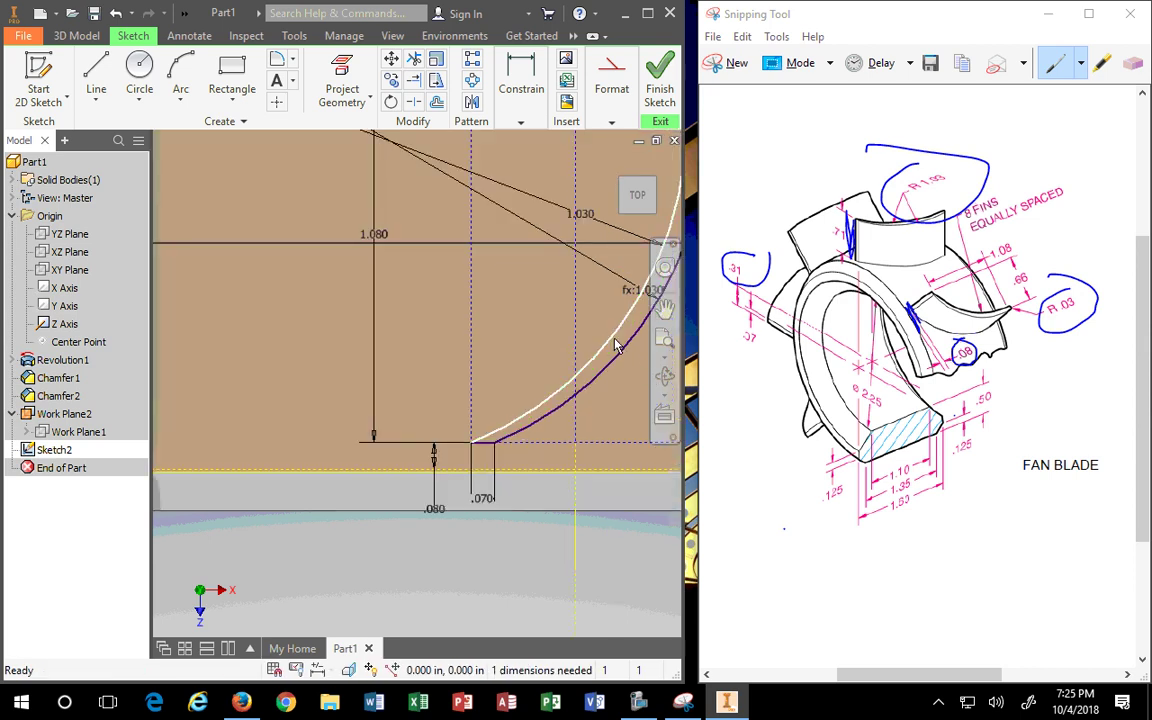
{"action": "left_click_drag", "start_coordinate": [617, 345], "coordinate": [538, 372]}
{"action": "key", "text": "Page_Up"}
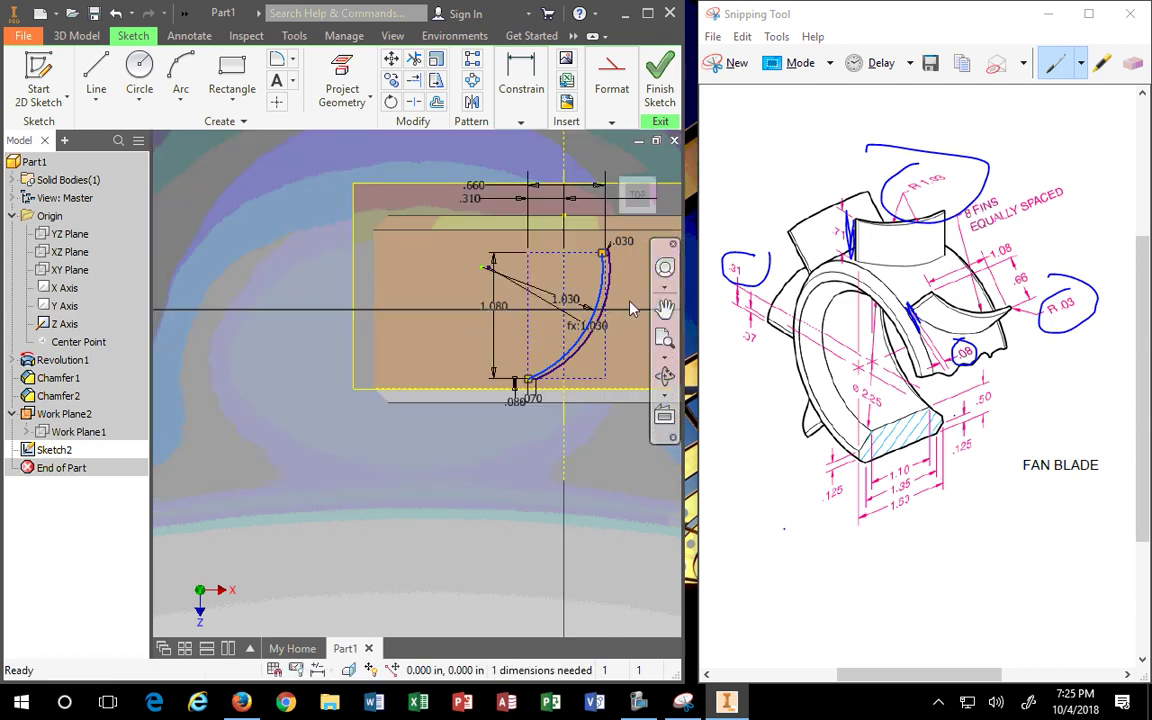
{"action": "left_click_drag", "start_coordinate": [412, 452], "coordinate": [333, 430]}
{"action": "mouse_move", "coordinate": [436, 412]}
{"action": "left_mouse_down"}
{"action": "mouse_move", "coordinate": [380, 378]}
{"action": "mouse_move", "coordinate": [437, 418]}
{"action": "mouse_move", "coordinate": [378, 428]}
{"action": "mouse_move", "coordinate": [362, 400]}
{"action": "mouse_move", "coordinate": [414, 452]}
{"action": "mouse_move", "coordinate": [384, 444]}
{"action": "left_mouse_up"}
{"action": "scroll", "coordinate": [472, 190], "scroll_direction": "up", "scroll_amount": 3}
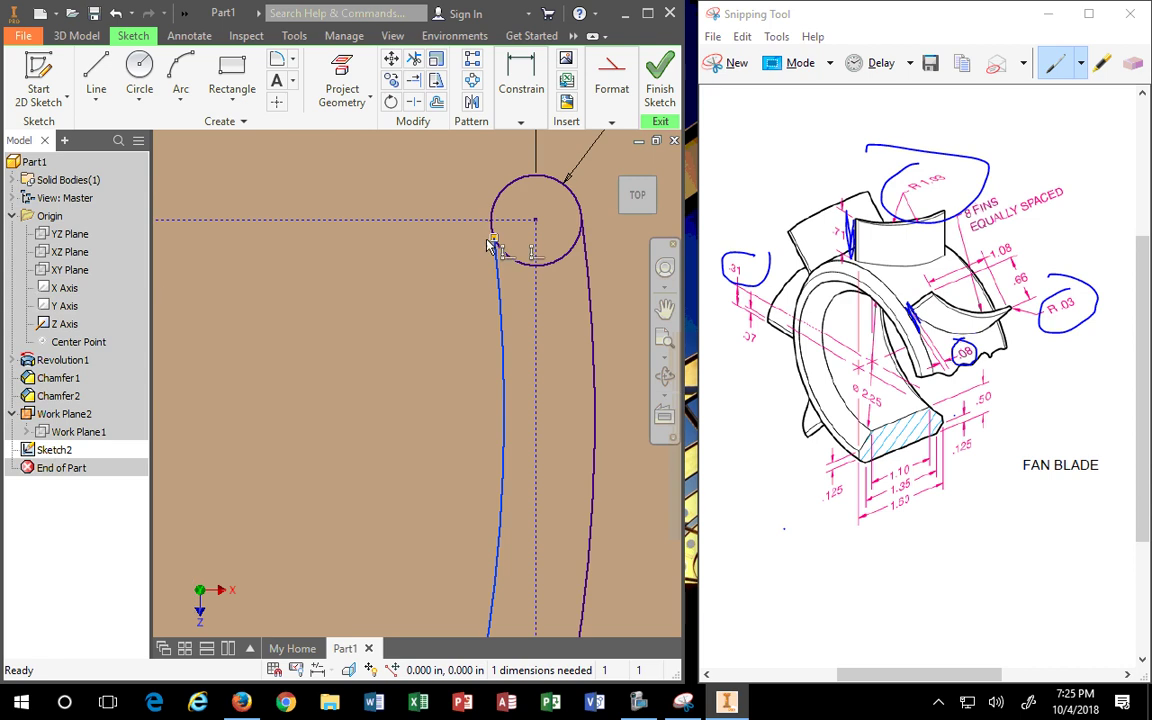
{"action": "left_click_drag", "start_coordinate": [493, 240], "coordinate": [463, 316]}
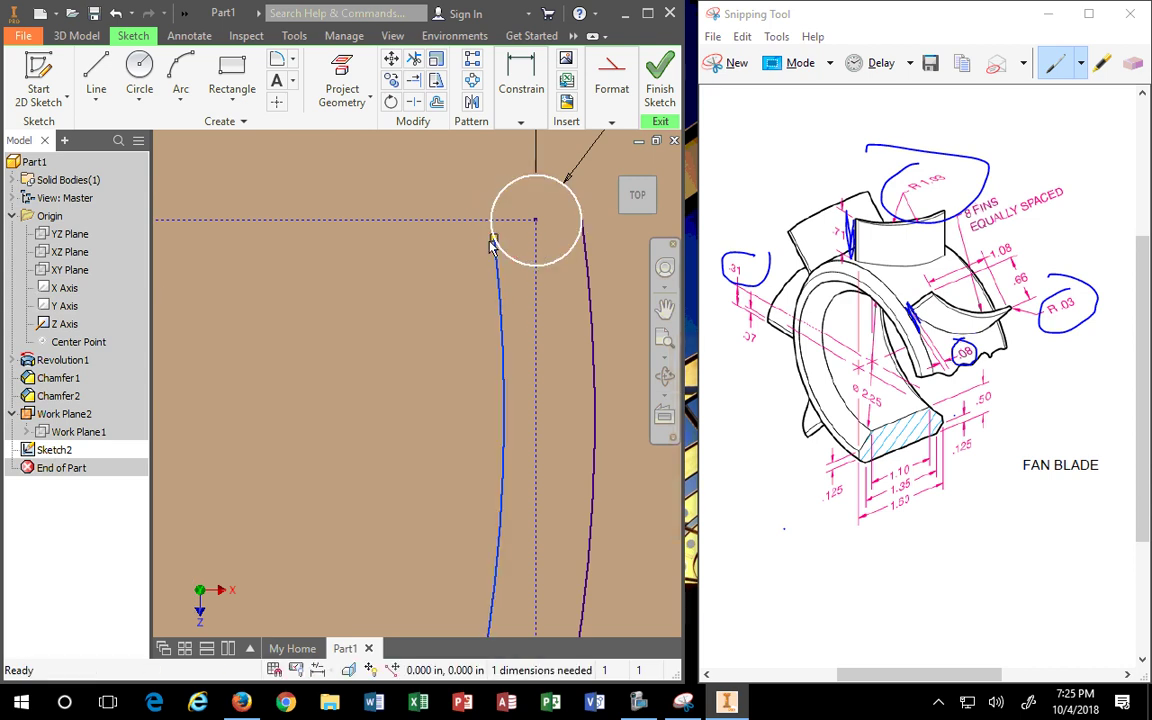
{"action": "mouse_move", "coordinate": [494, 243]}
{"action": "left_mouse_down"}
{"action": "mouse_move", "coordinate": [452, 205]}
{"action": "mouse_move", "coordinate": [563, 187]}
{"action": "mouse_move", "coordinate": [525, 206]}
{"action": "mouse_move", "coordinate": [432, 314]}
{"action": "mouse_move", "coordinate": [485, 358]}
{"action": "mouse_move", "coordinate": [404, 306]}
{"action": "mouse_move", "coordinate": [493, 237]}
{"action": "left_mouse_up"}
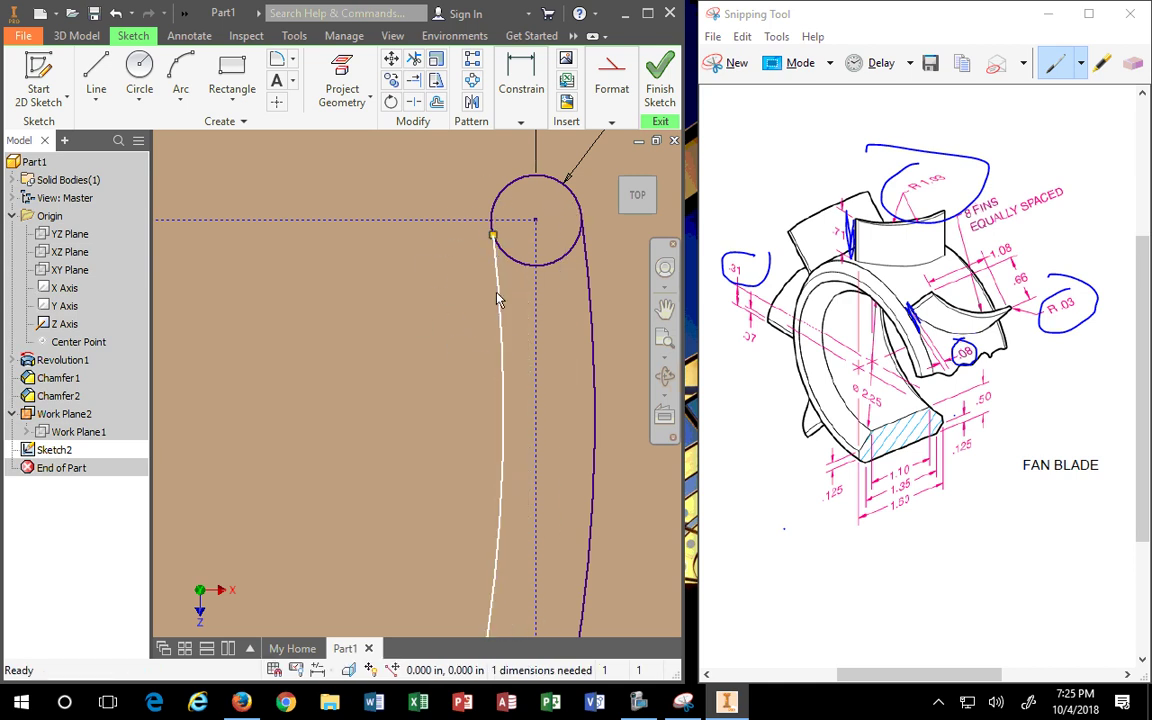
Delete the first arc and redraw it as a three-point arc from the base line's inner end to just above the small circle.
{"action": "mouse_move", "coordinate": [499, 300]}
{"action": "left_mouse_down"}
{"action": "mouse_move", "coordinate": [495, 282]}
{"action": "mouse_move", "coordinate": [468, 275]}
{"action": "mouse_move", "coordinate": [470, 244]}
{"action": "mouse_move", "coordinate": [552, 206]}
{"action": "mouse_move", "coordinate": [458, 257]}
{"action": "mouse_move", "coordinate": [458, 298]}
{"action": "mouse_move", "coordinate": [450, 293]}
{"action": "left_mouse_up"}
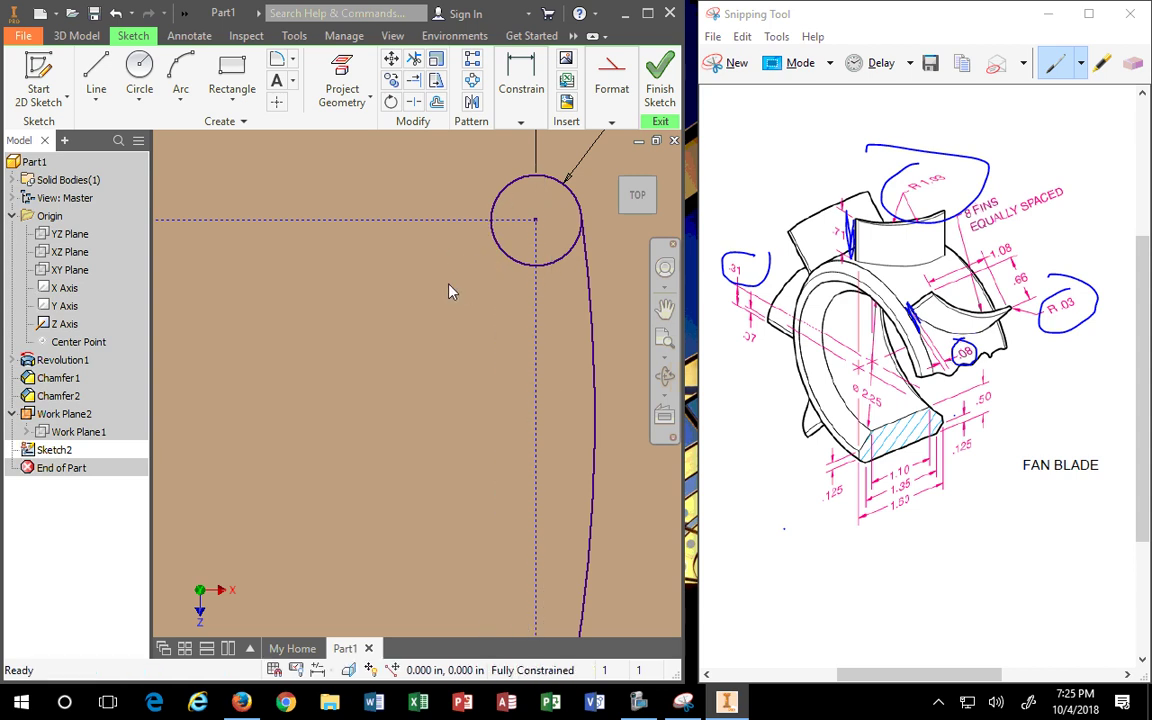
{"action": "key", "text": "F5"}
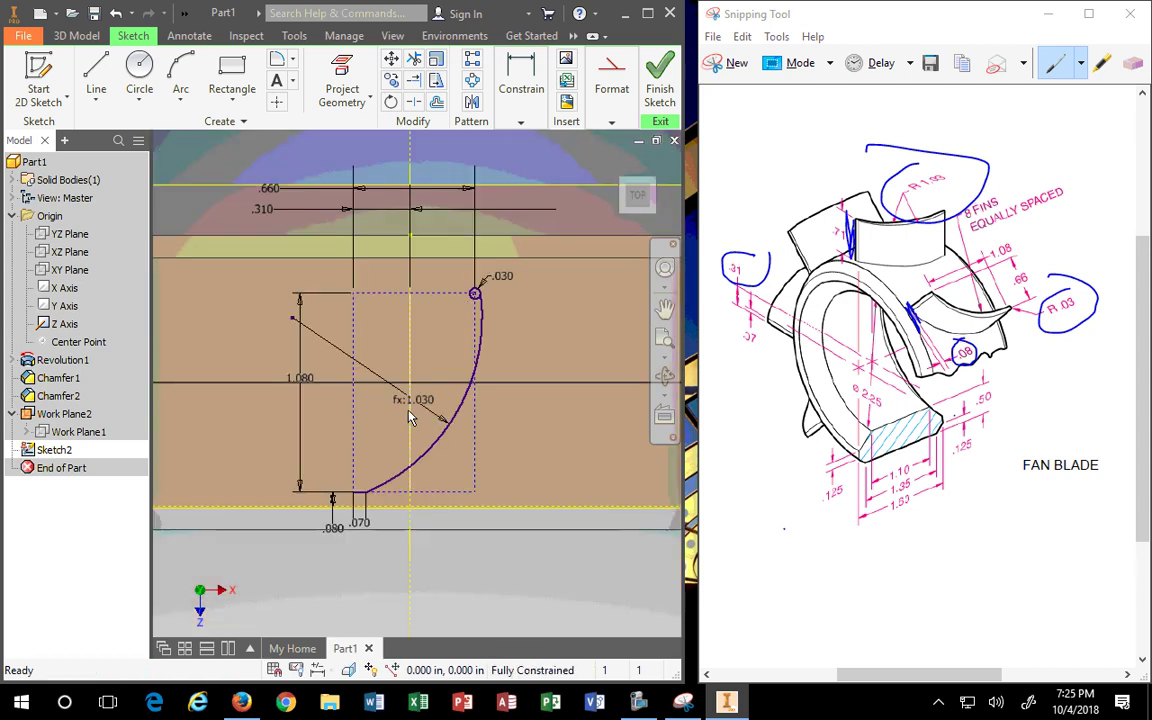
{"action": "left_click", "coordinate": [180, 82]}
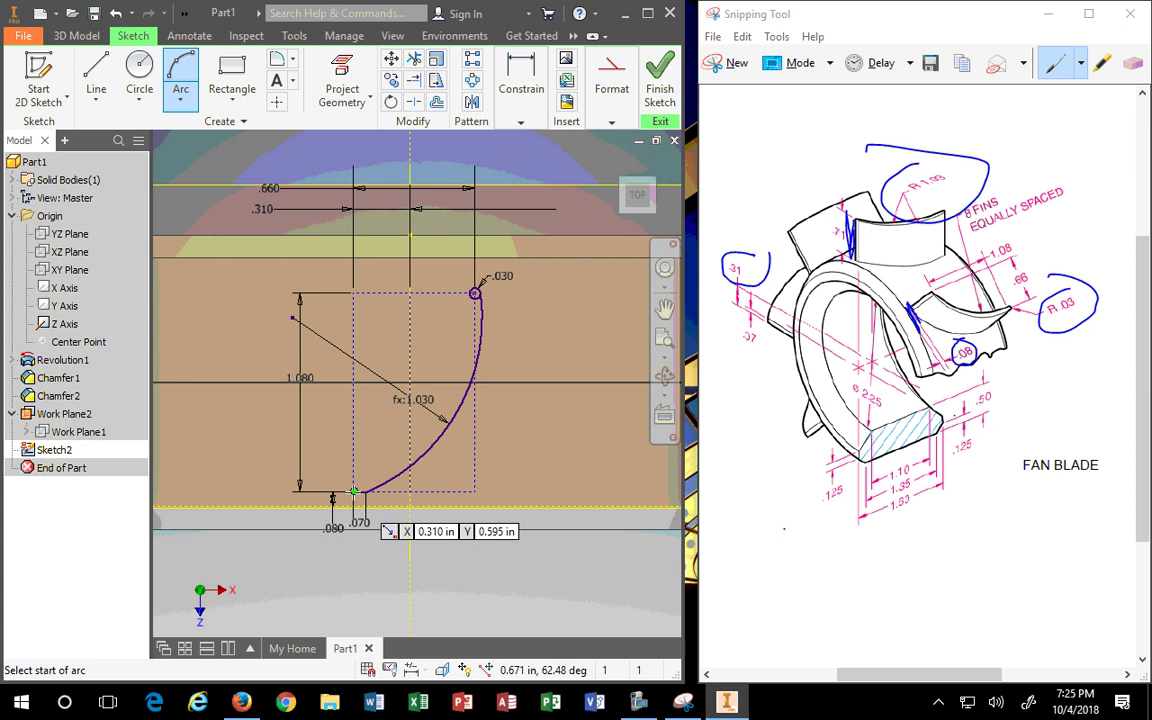
{"action": "left_click", "coordinate": [366, 491]}
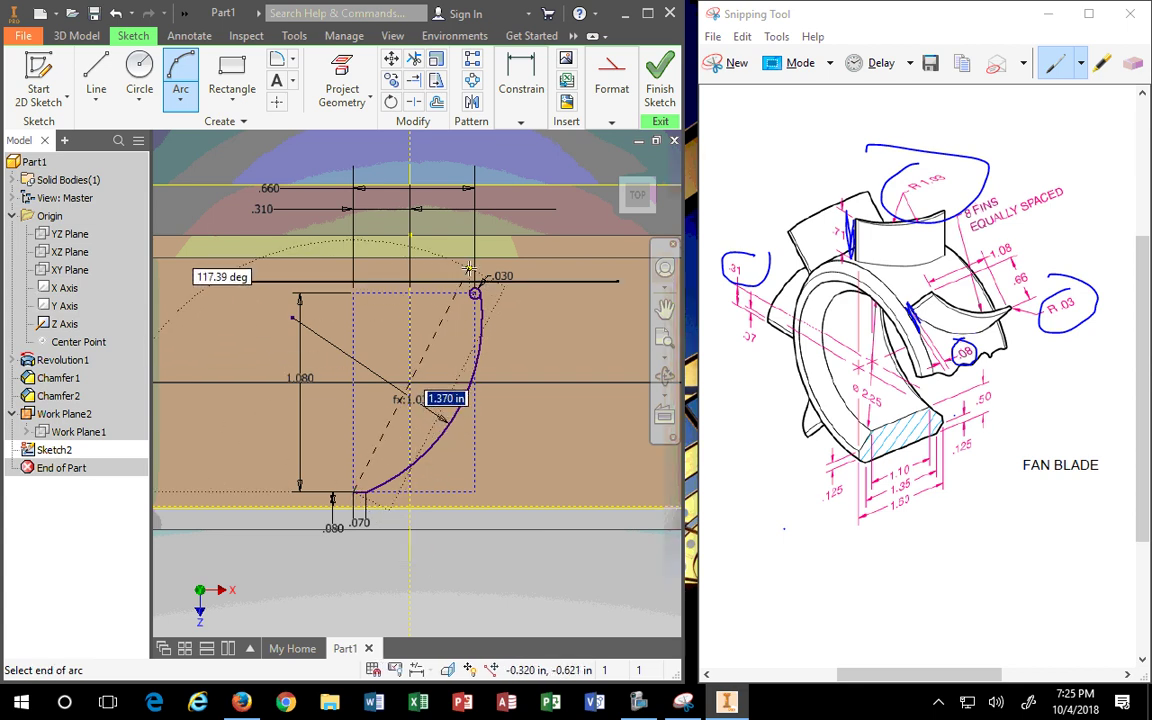
{"action": "scroll", "coordinate": [477, 294], "scroll_direction": "down", "scroll_amount": 3}
{"action": "scroll", "coordinate": [474, 260], "scroll_direction": "up", "scroll_amount": 2}
{"action": "scroll", "coordinate": [477, 258], "scroll_direction": "up", "scroll_amount": 5}
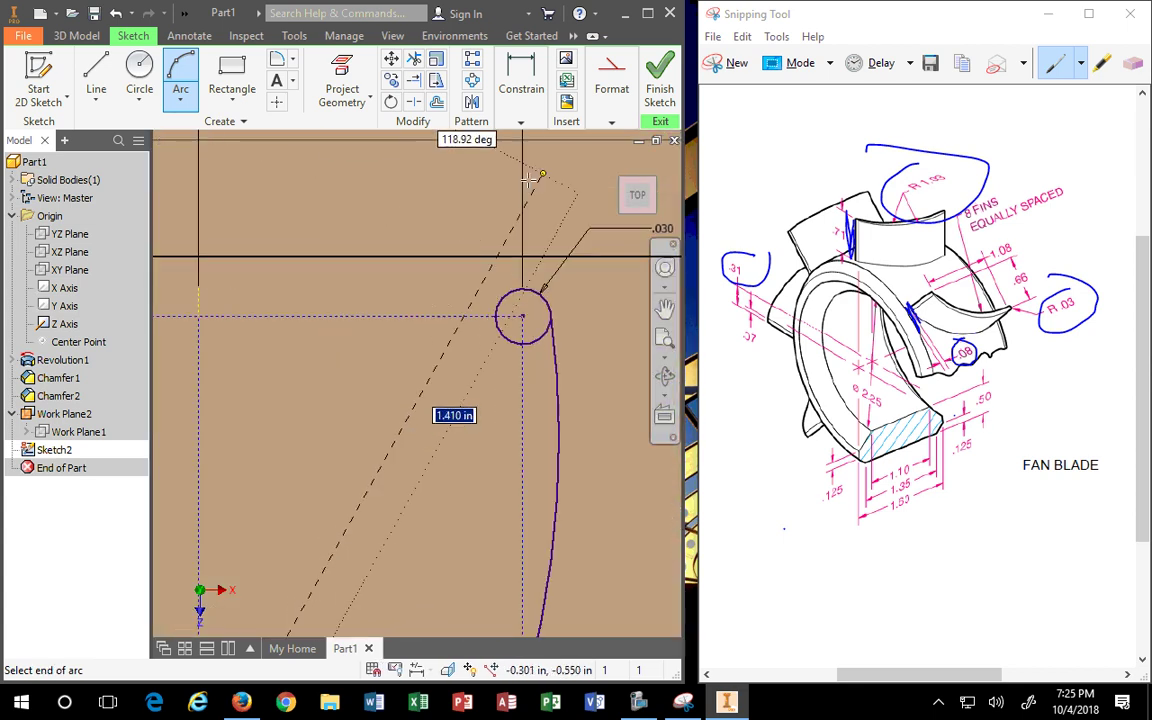
{"action": "left_click", "coordinate": [522, 316]}
{"action": "left_click", "coordinate": [450, 425]}
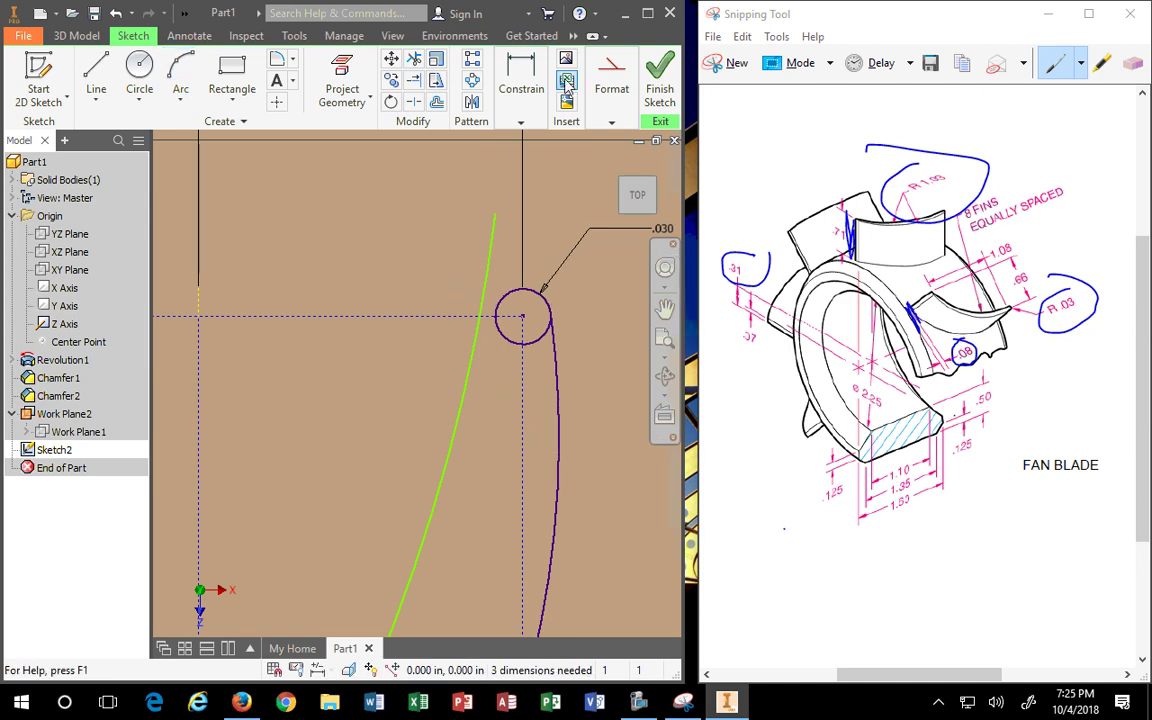
Make the redrawn inner arc tangent to the small circle and trim off its end beyond the circle.
{"action": "left_click", "coordinate": [521, 122]}
{"action": "left_click", "coordinate": [503, 316]}
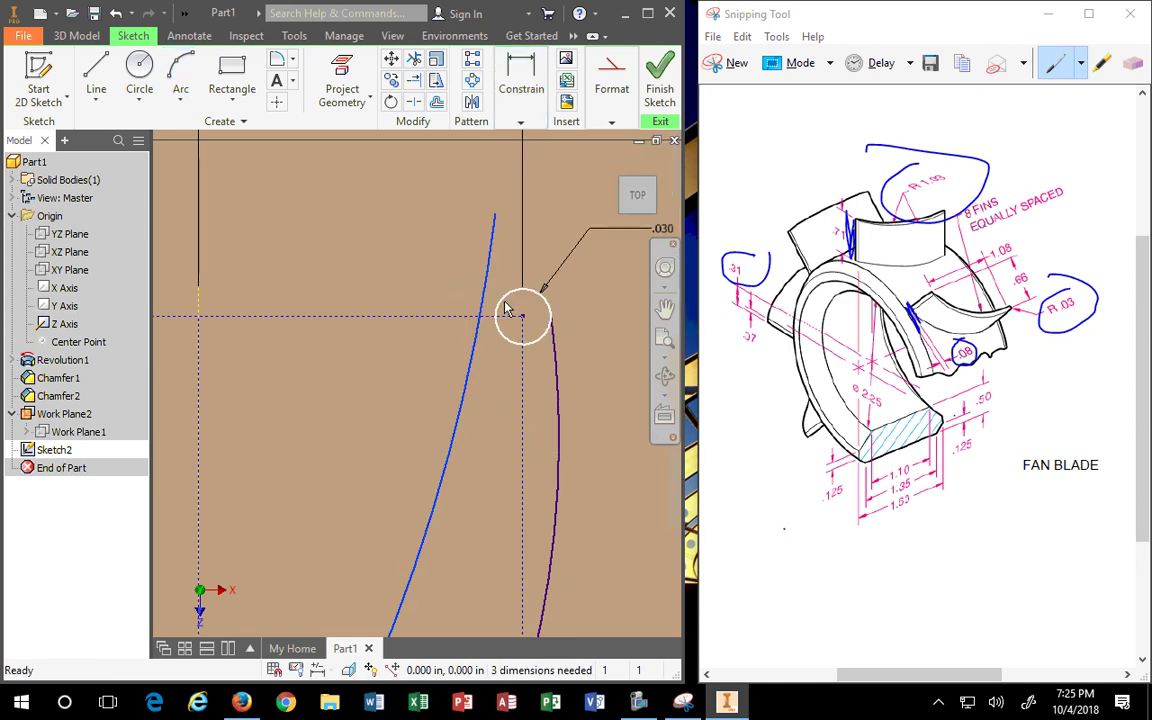
{"action": "left_click", "coordinate": [521, 122]}
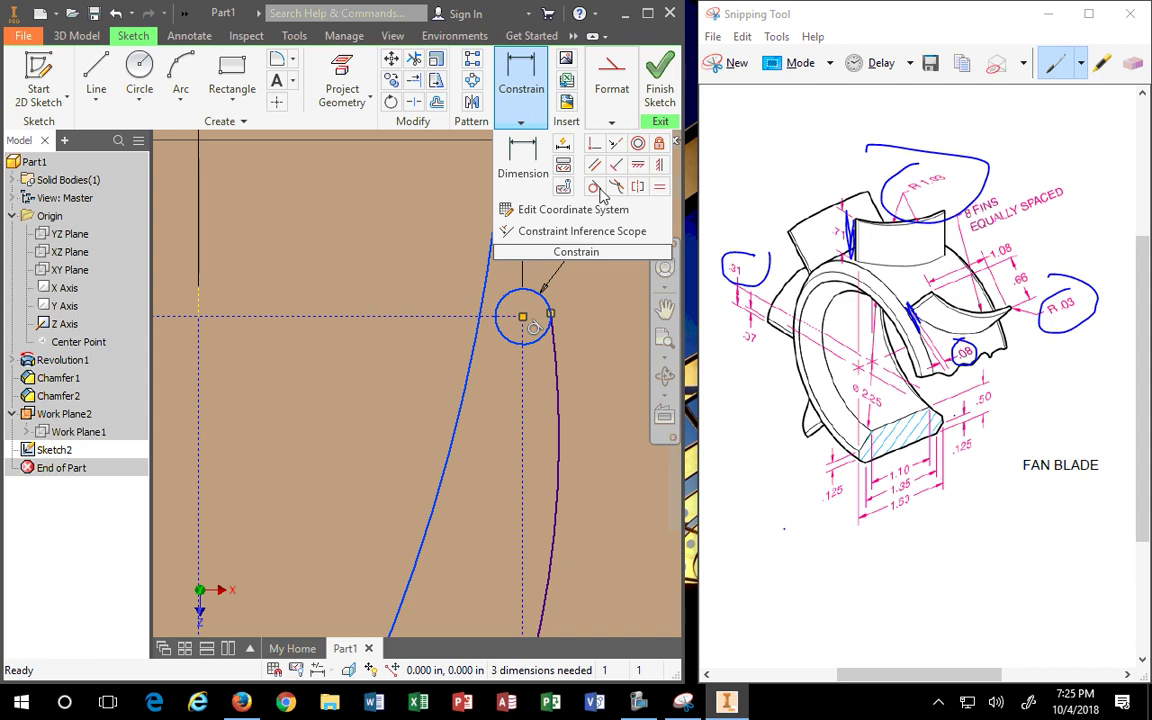
{"action": "left_click", "coordinate": [595, 187]}
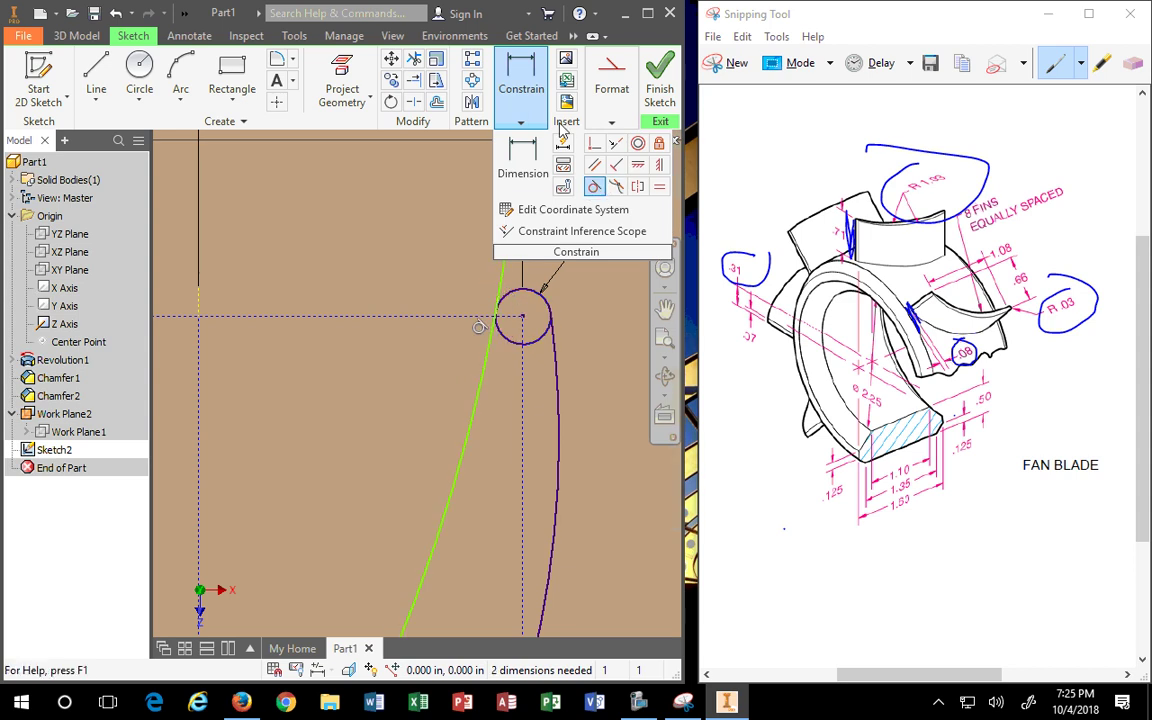
{"action": "left_click", "coordinate": [413, 58]}
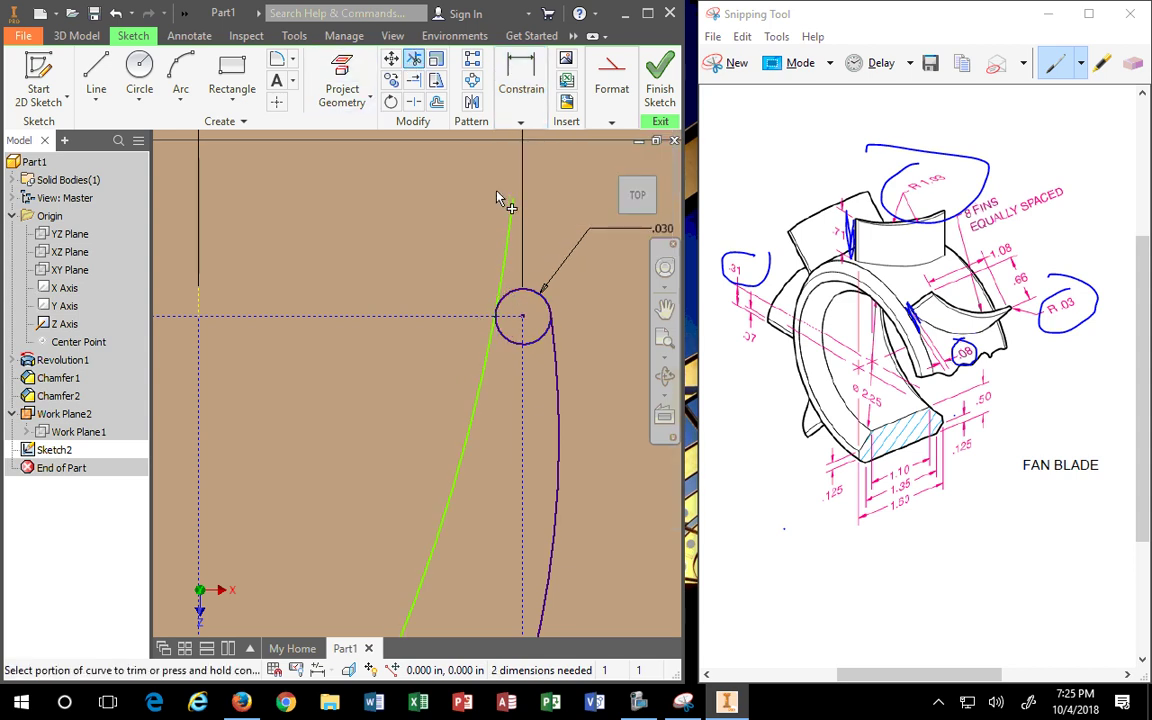
{"action": "left_click", "coordinate": [511, 210]}
{"action": "scroll", "coordinate": [497, 385], "scroll_direction": "up", "scroll_amount": 5}
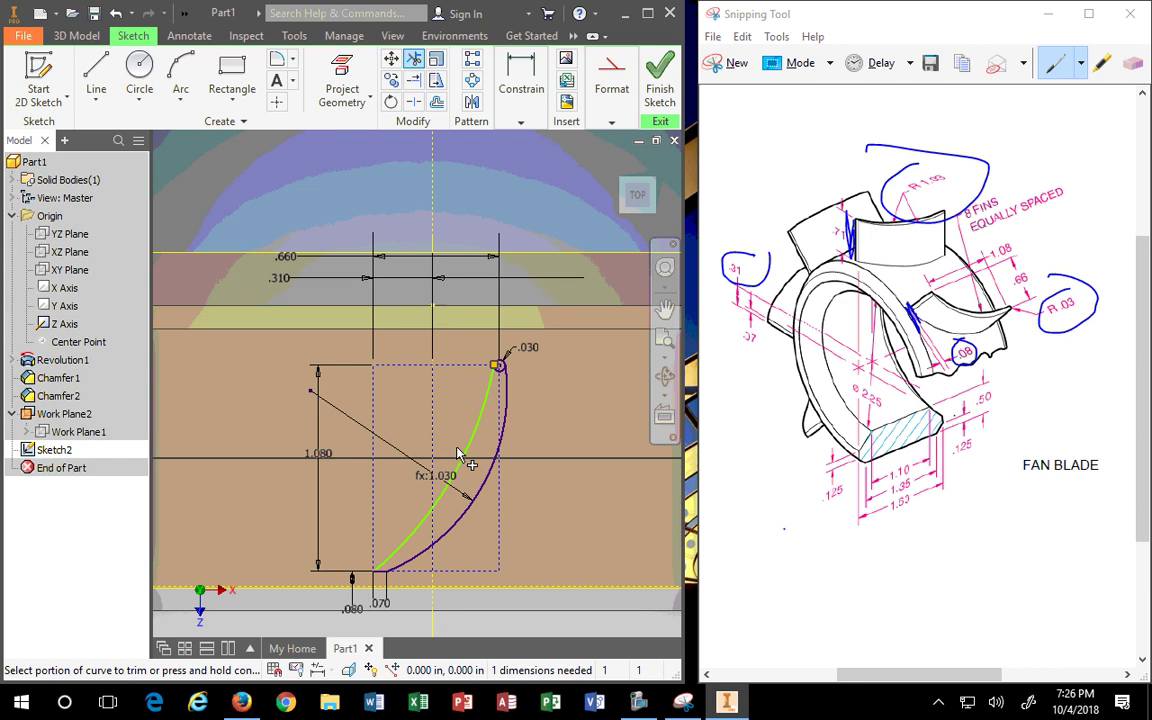
Dimension the inner arc's radius and link it to the outer arc's radius parameter d18.
{"action": "left_click", "coordinate": [514, 75]}
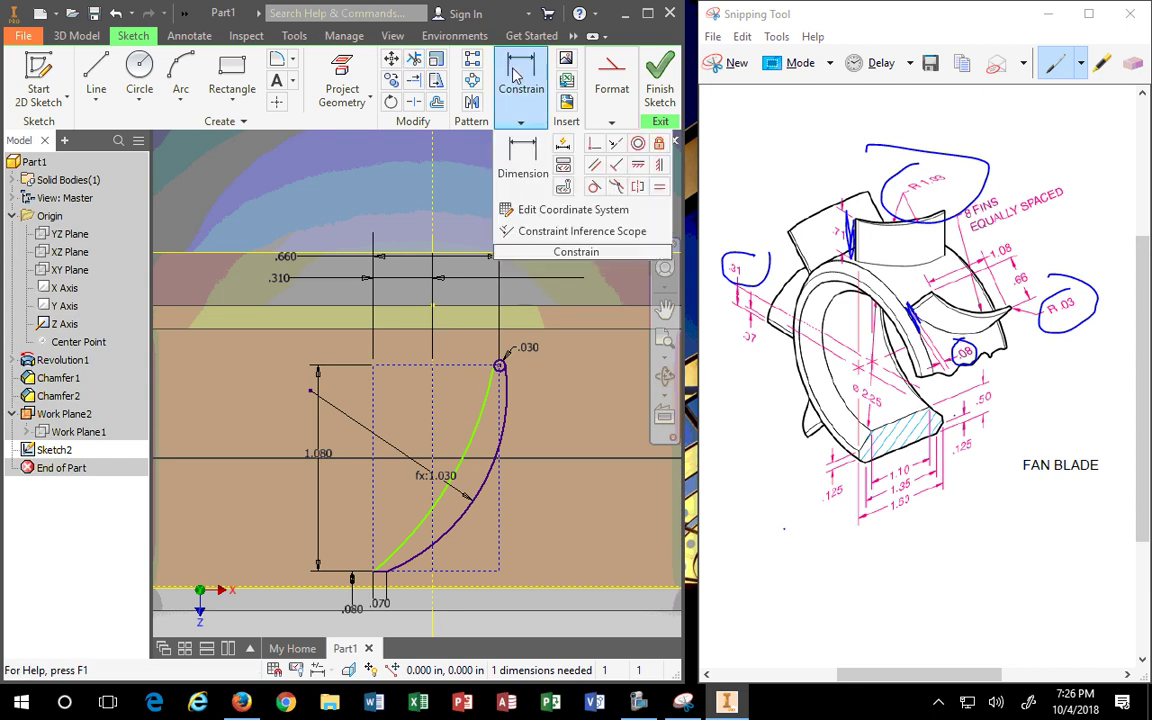
{"action": "left_click", "coordinate": [523, 160]}
{"action": "left_click", "coordinate": [451, 472]}
{"action": "left_click", "coordinate": [350, 355]}
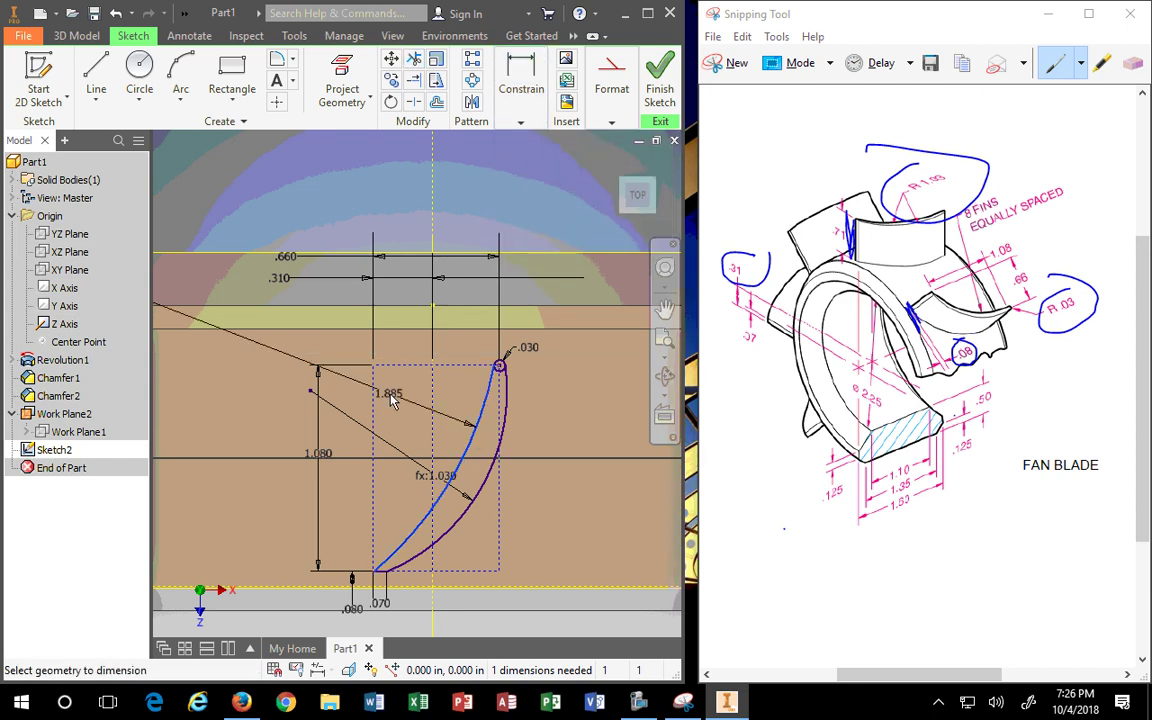
{"action": "left_click", "coordinate": [392, 402]}
{"action": "left_click_drag", "start_coordinate": [391, 443], "coordinate": [342, 369]}
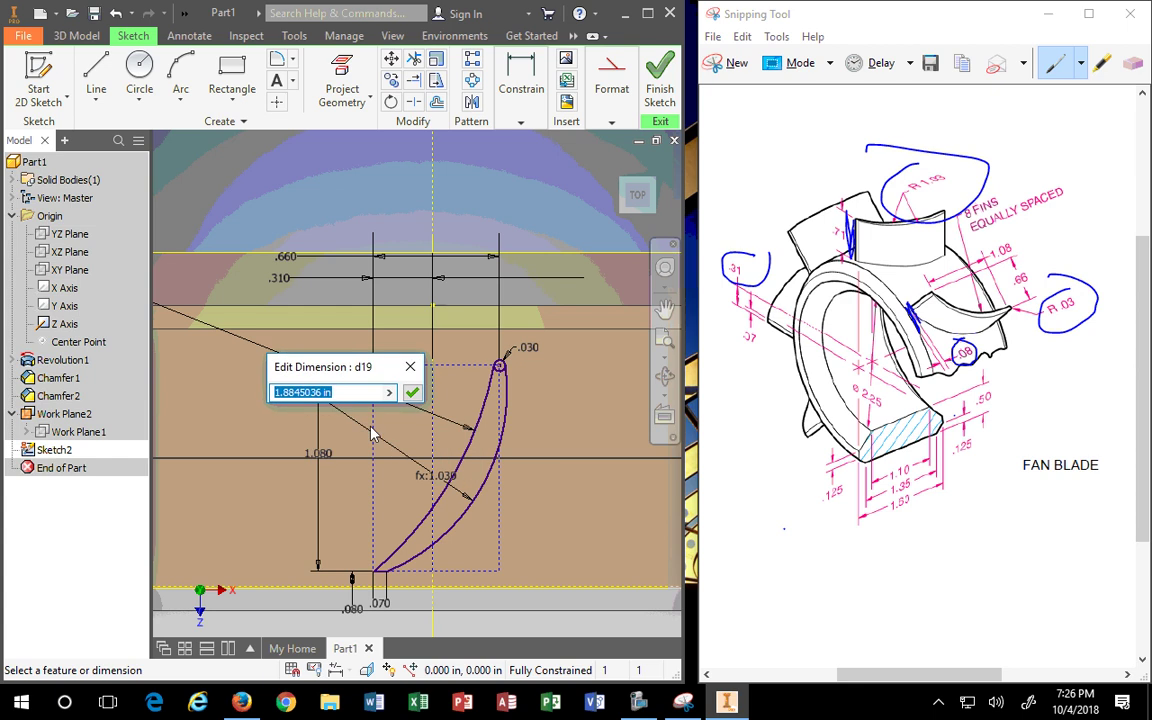
{"action": "left_click", "coordinate": [442, 483]}
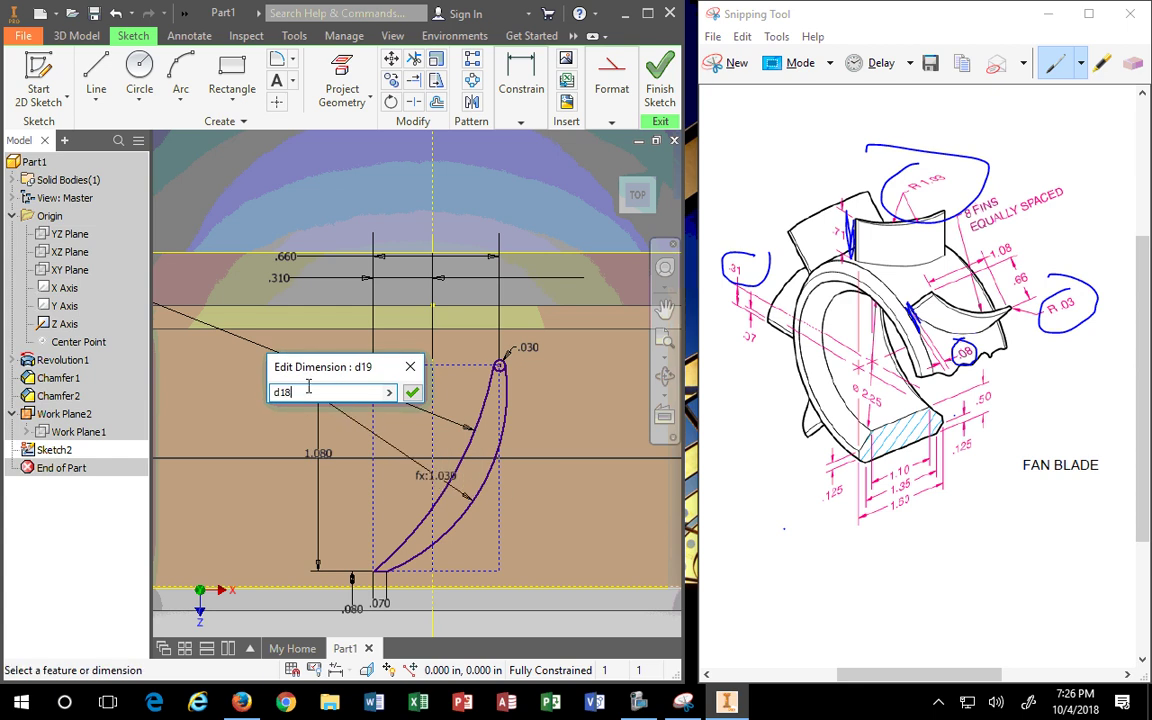
{"action": "left_click", "coordinate": [413, 393]}
{"action": "scroll", "coordinate": [427, 478], "scroll_direction": "up", "scroll_amount": 5}
{"action": "scroll", "coordinate": [462, 510], "scroll_direction": "down", "scroll_amount": 5}
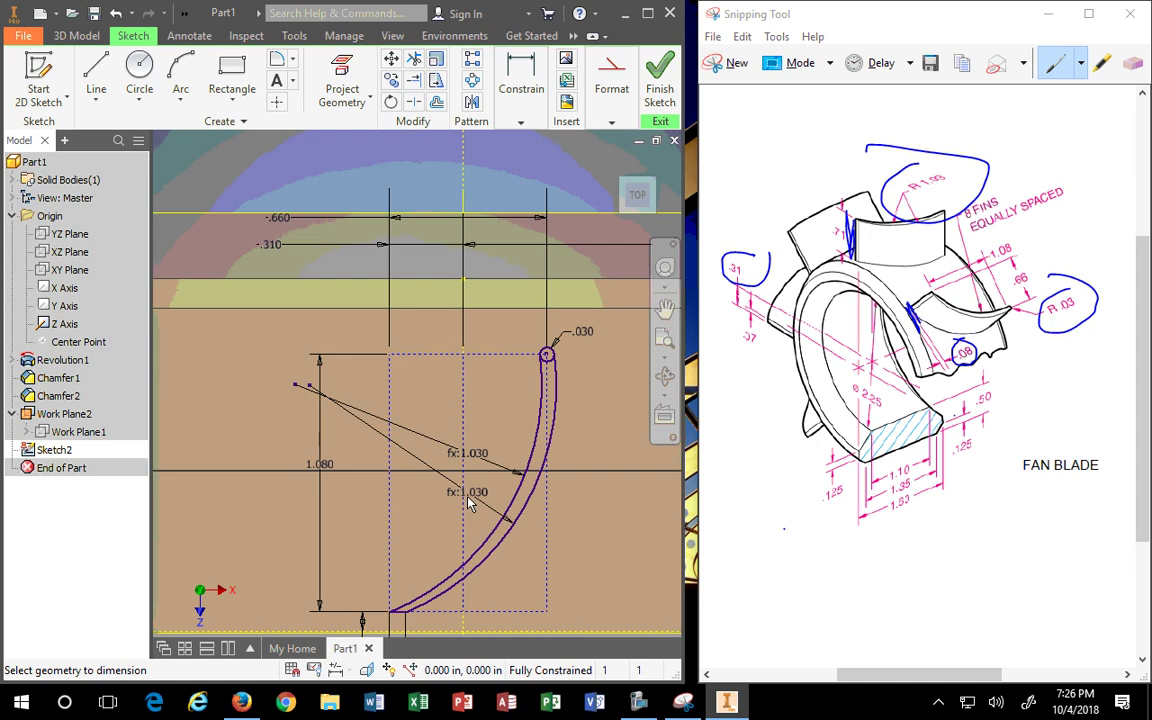
Shift the outer arc's radius dimension text slightly and check which parameter the dimension refers to.
{"action": "scroll", "coordinate": [470, 496], "scroll_direction": "up", "scroll_amount": 5}
{"action": "mouse_move", "coordinate": [481, 489]}
{"action": "left_mouse_down"}
{"action": "mouse_move", "coordinate": [455, 513]}
{"action": "mouse_move", "coordinate": [397, 521]}
{"action": "left_mouse_up"}
{"action": "scroll", "coordinate": [397, 521], "scroll_direction": "down", "scroll_amount": 3}
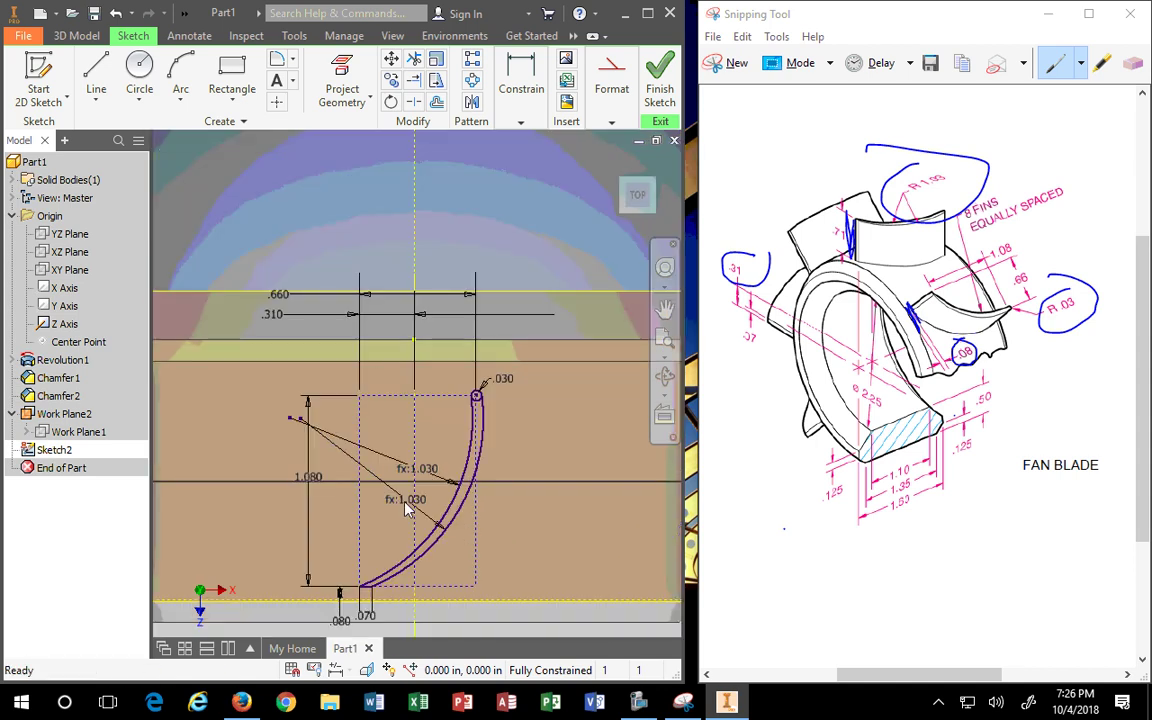
{"action": "scroll", "coordinate": [406, 510], "scroll_direction": "up", "scroll_amount": 5}
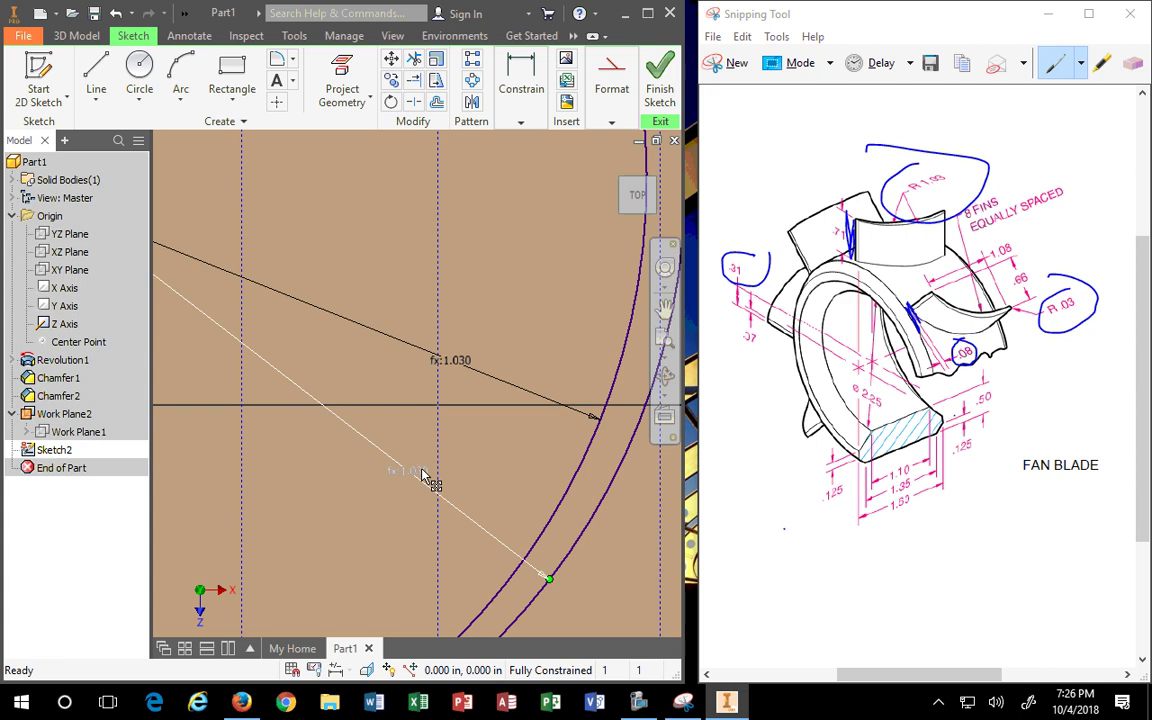
{"action": "double_click", "coordinate": [420, 477]}
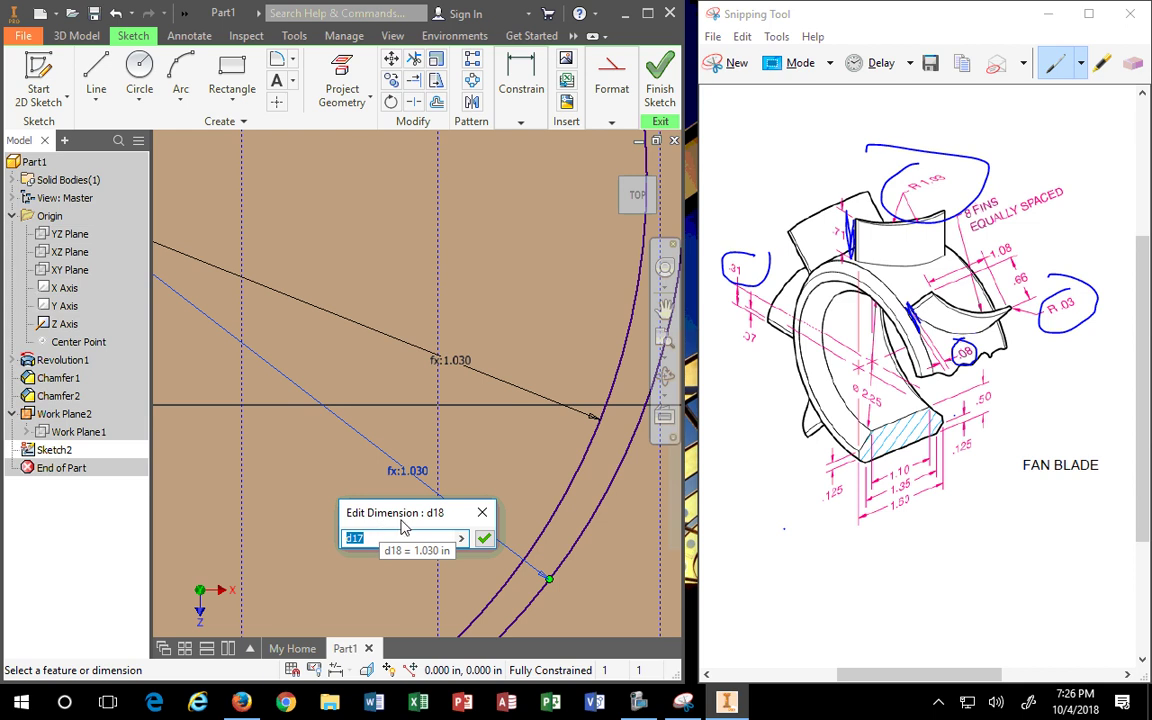
{"action": "key", "text": "Return"}
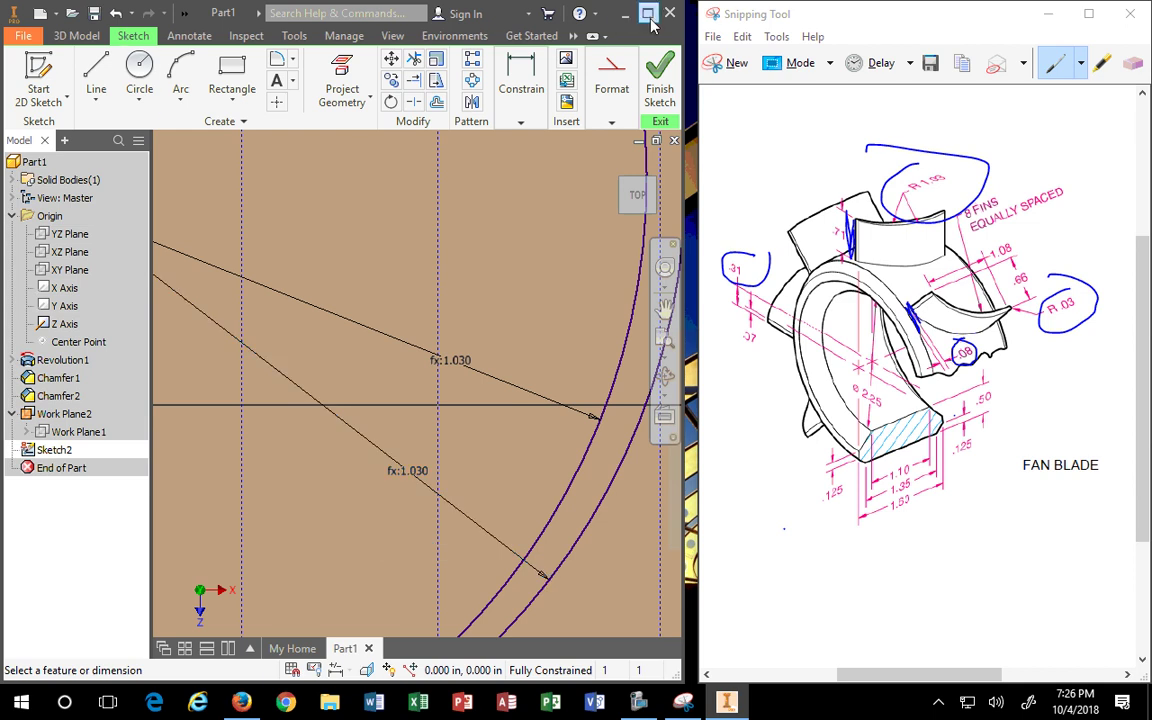
Maximize the modeling window and recheck the formula of the outer arc's radius dimension.
{"action": "double_click", "coordinate": [585, 15]}
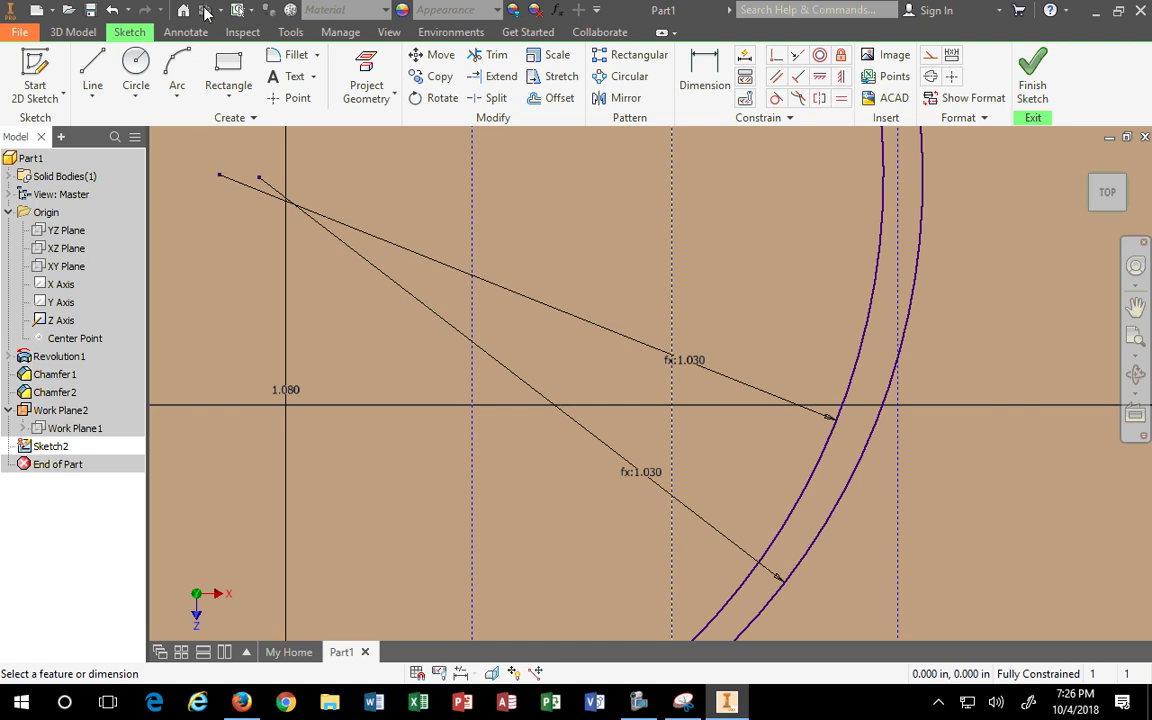
{"action": "key", "text": "F5"}
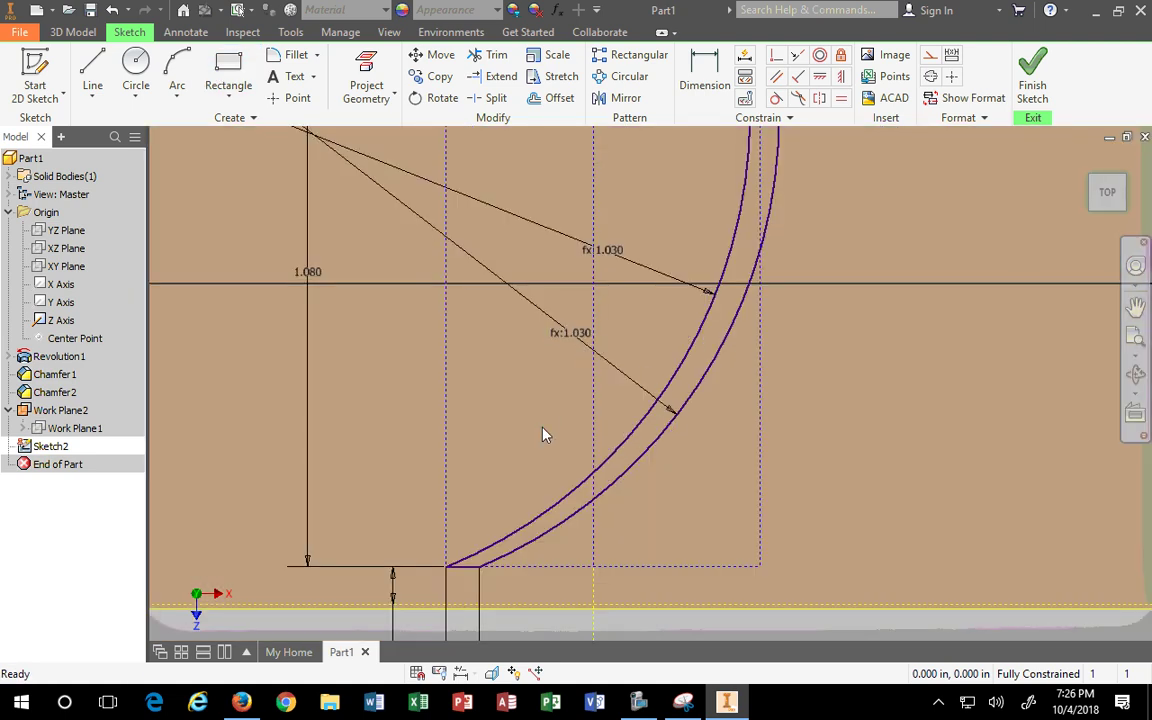
{"action": "double_click", "coordinate": [576, 346]}
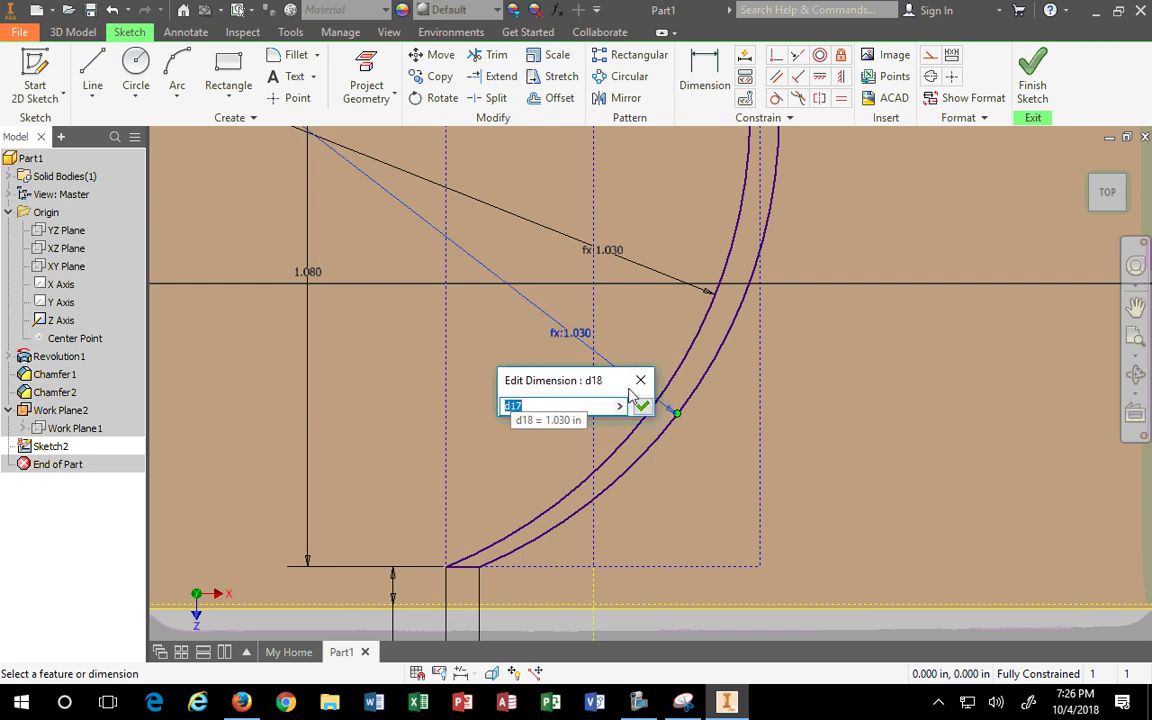
{"action": "left_click", "coordinate": [641, 405]}
{"action": "scroll", "coordinate": [594, 464], "scroll_direction": "down", "scroll_amount": 5}
{"action": "scroll", "coordinate": [612, 484], "scroll_direction": "up", "scroll_amount": 5}
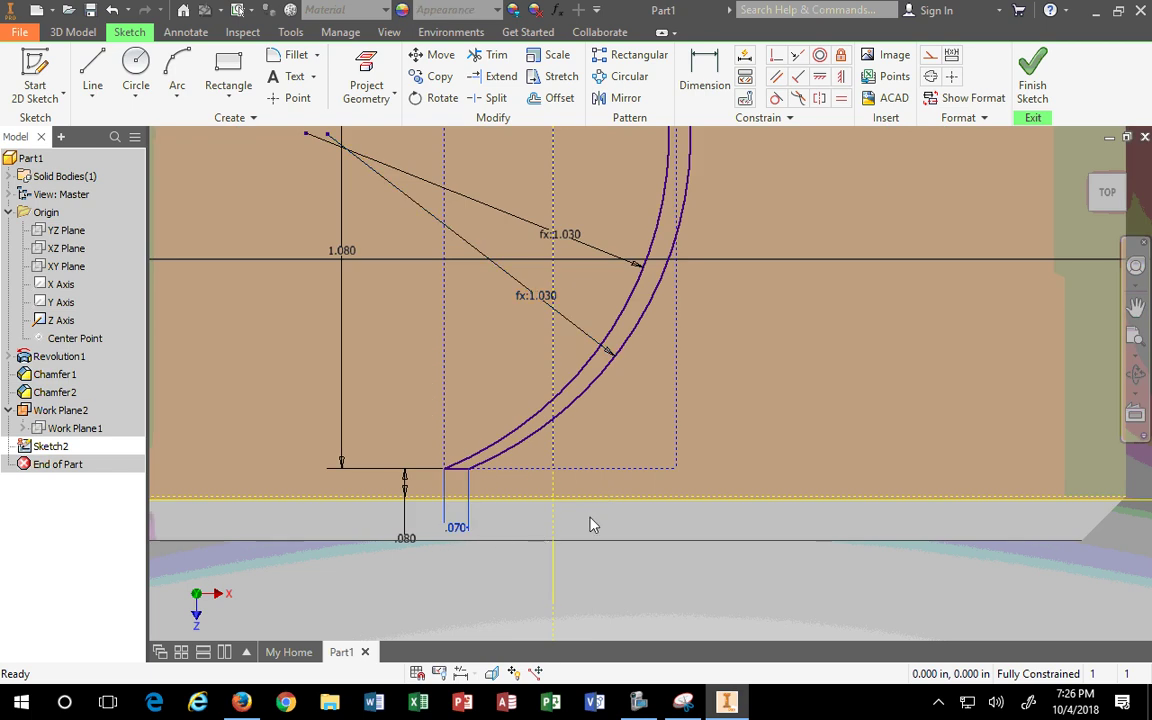
Trim the lower portion of the small circle between the two arcs, leaving a rounded cap on the fin profile.
{"action": "scroll", "coordinate": [600, 528], "scroll_direction": "down", "scroll_amount": 5}
{"action": "scroll", "coordinate": [604, 529], "scroll_direction": "up", "scroll_amount": 2}
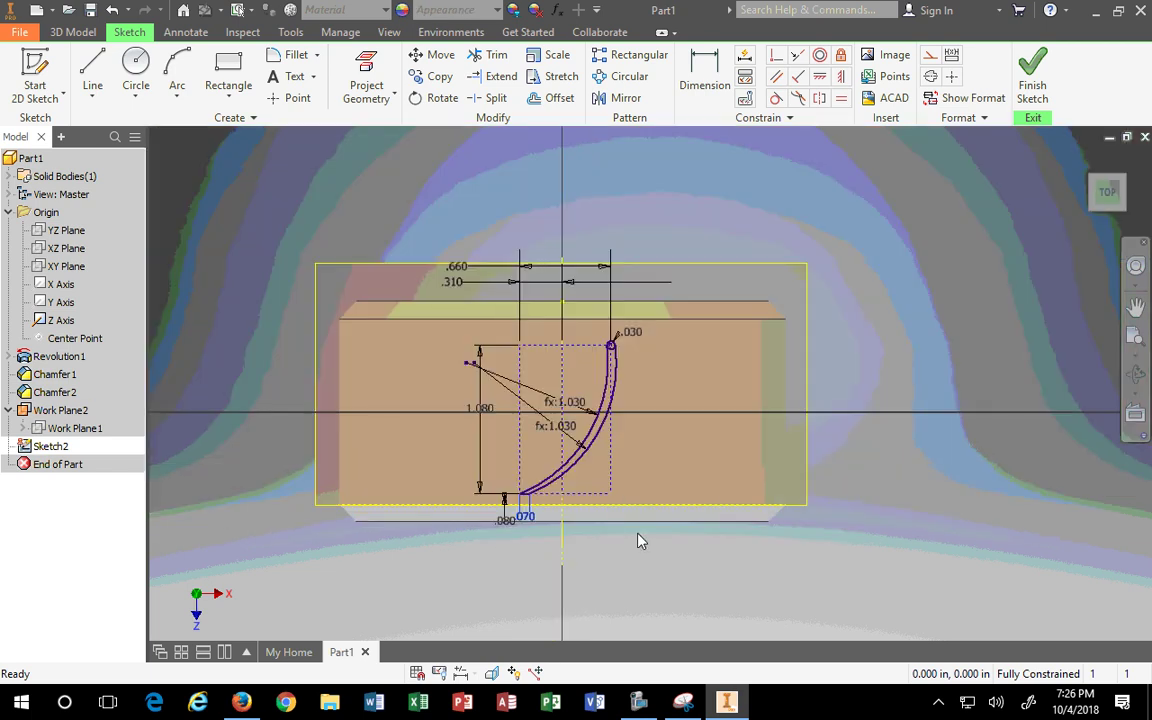
{"action": "scroll", "coordinate": [640, 397], "scroll_direction": "down", "scroll_amount": 2}
{"action": "scroll", "coordinate": [627, 378], "scroll_direction": "up", "scroll_amount": 7}
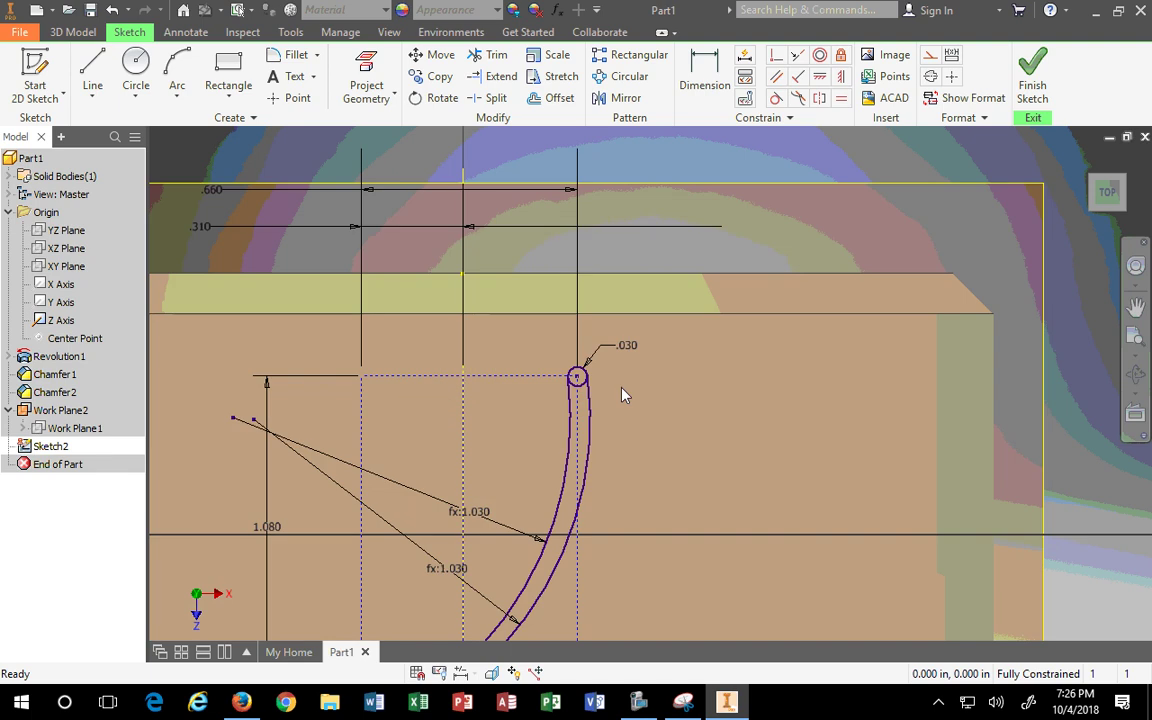
{"action": "scroll", "coordinate": [490, 379], "scroll_direction": "up", "scroll_amount": 2}
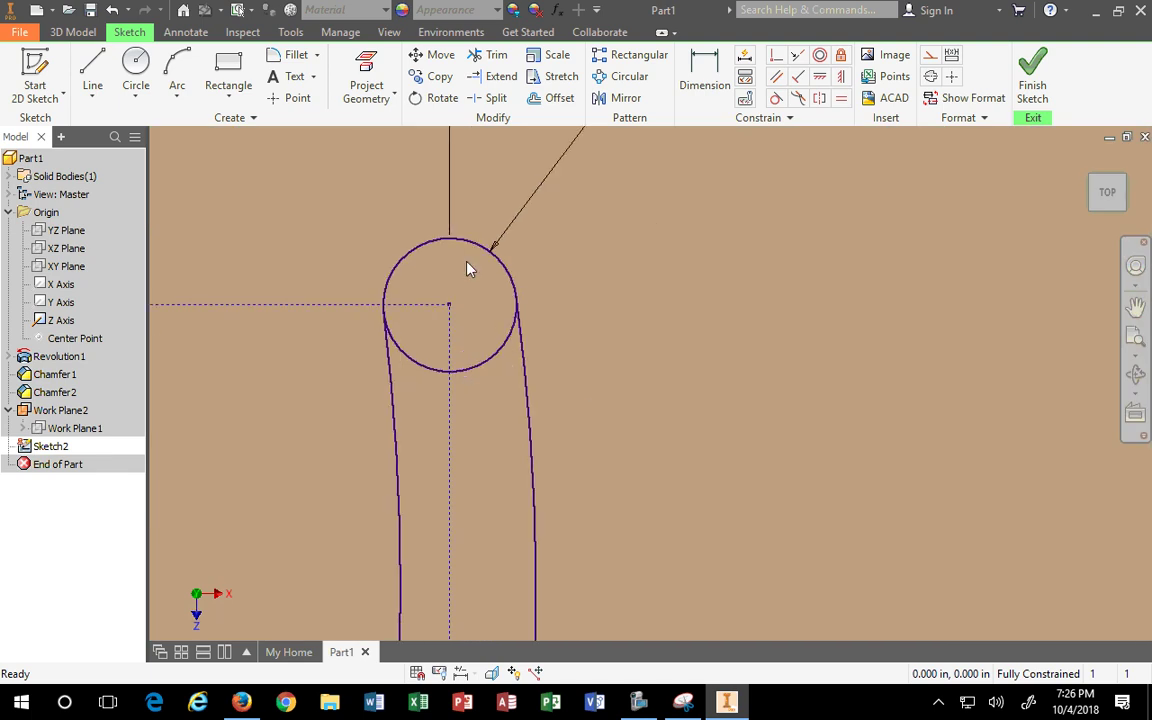
{"action": "left_click", "coordinate": [492, 55]}
{"action": "left_click", "coordinate": [505, 358]}
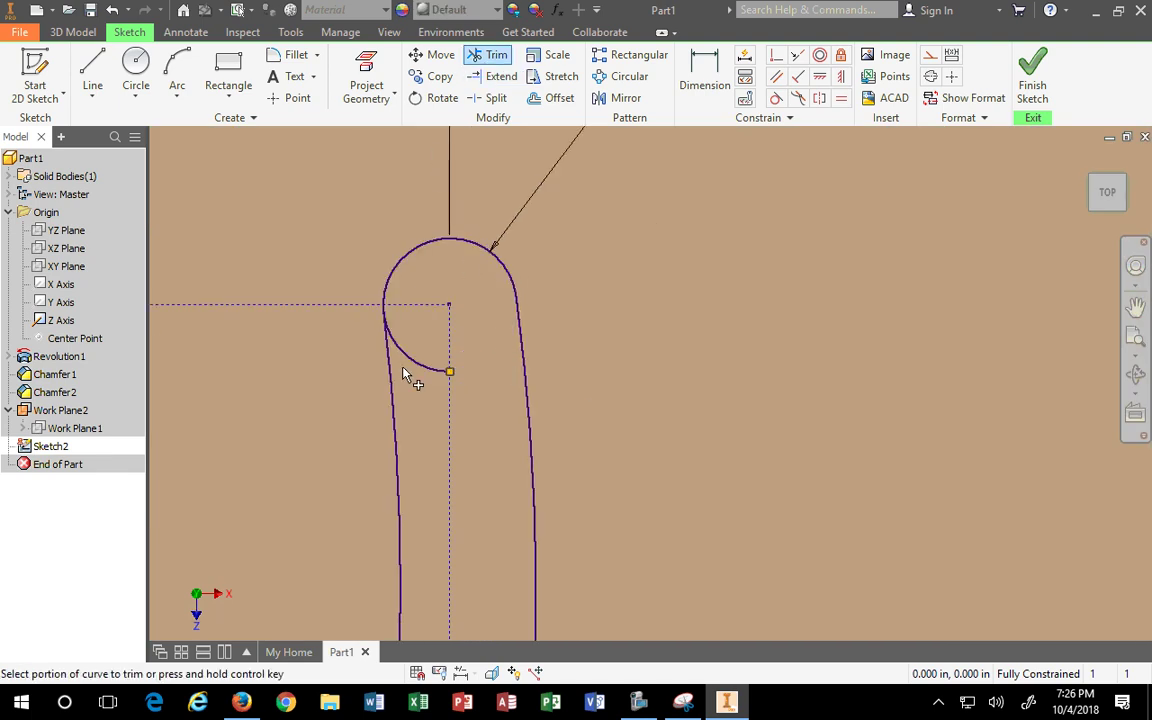
{"action": "left_click", "coordinate": [419, 366]}
{"action": "scroll", "coordinate": [398, 323], "scroll_direction": "down", "scroll_amount": 2}
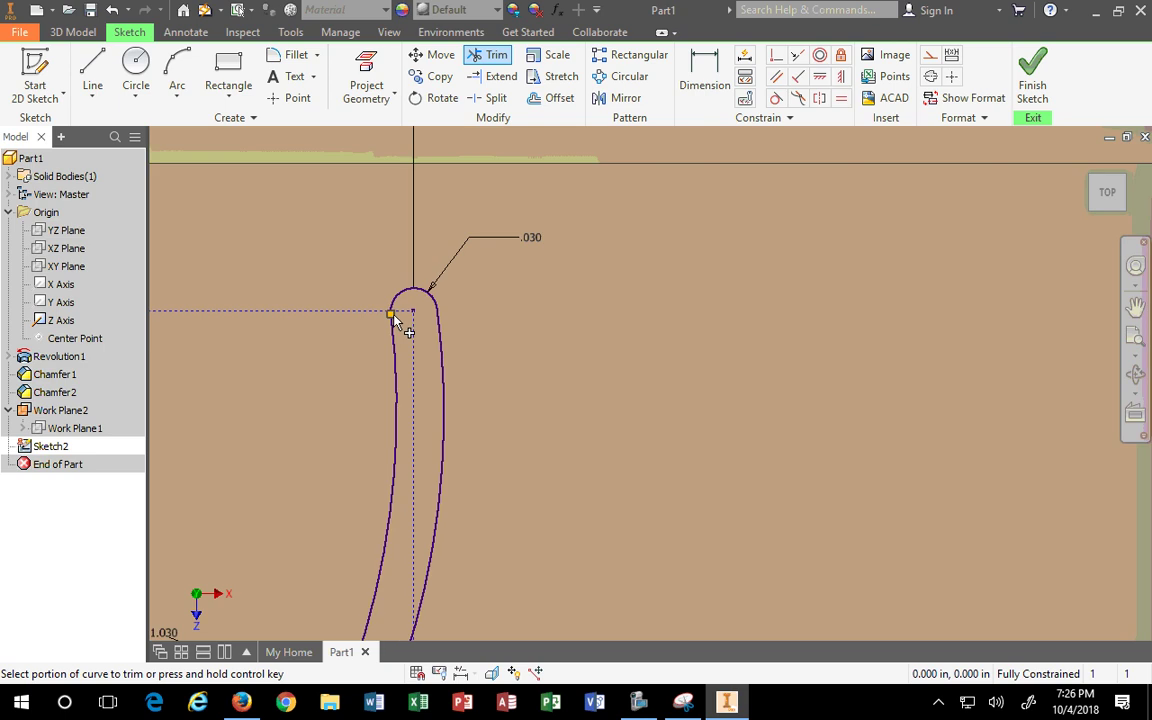
{"action": "scroll", "coordinate": [388, 320], "scroll_direction": "up", "scroll_amount": 4}
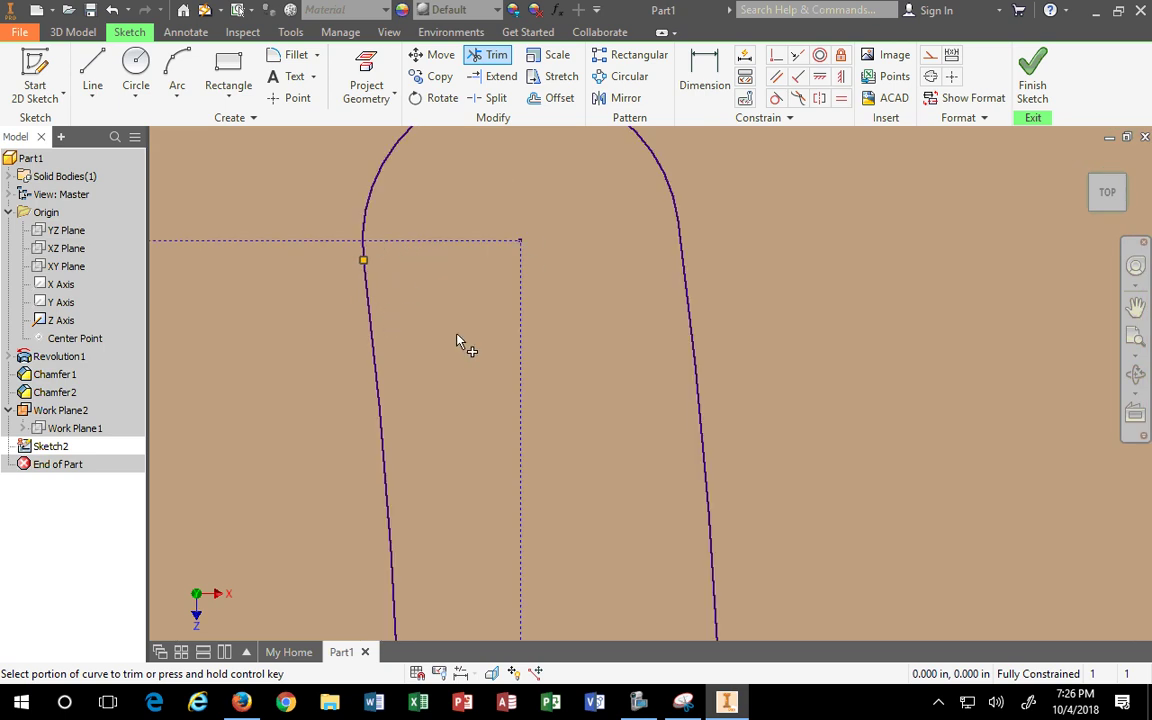
{"action": "scroll", "coordinate": [458, 338], "scroll_direction": "down", "scroll_amount": 2}
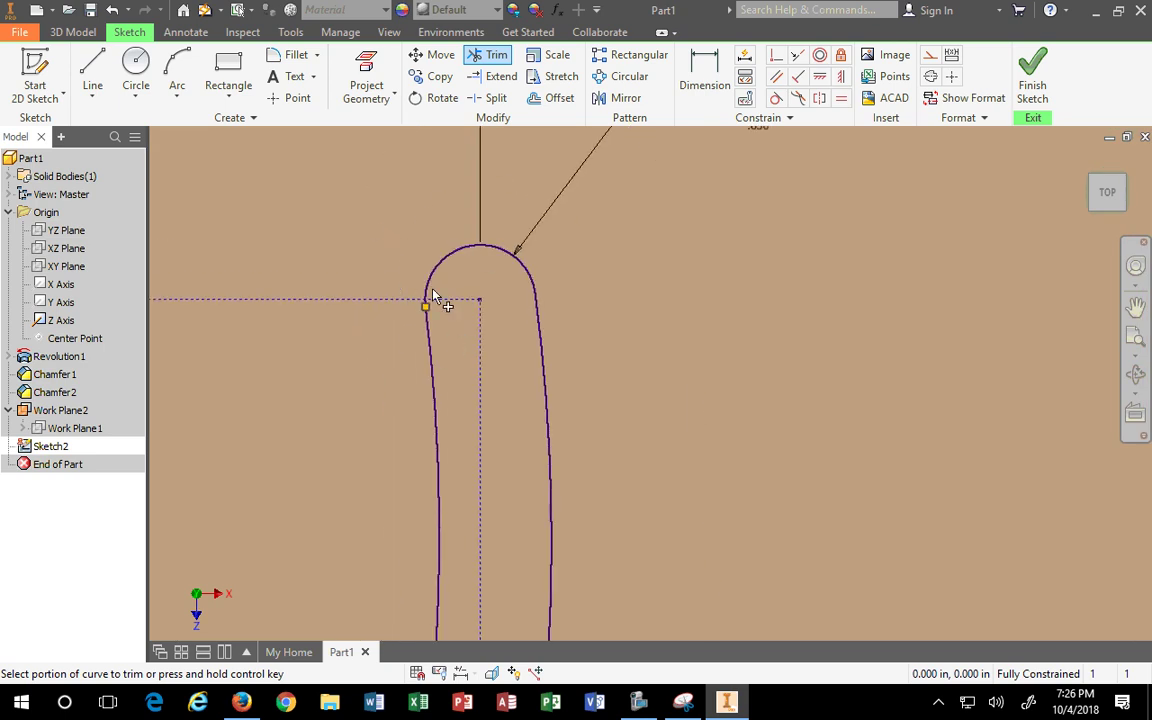
{"action": "scroll", "coordinate": [433, 297], "scroll_direction": "down", "scroll_amount": 5}
{"action": "scroll", "coordinate": [481, 419], "scroll_direction": "up", "scroll_amount": 4}
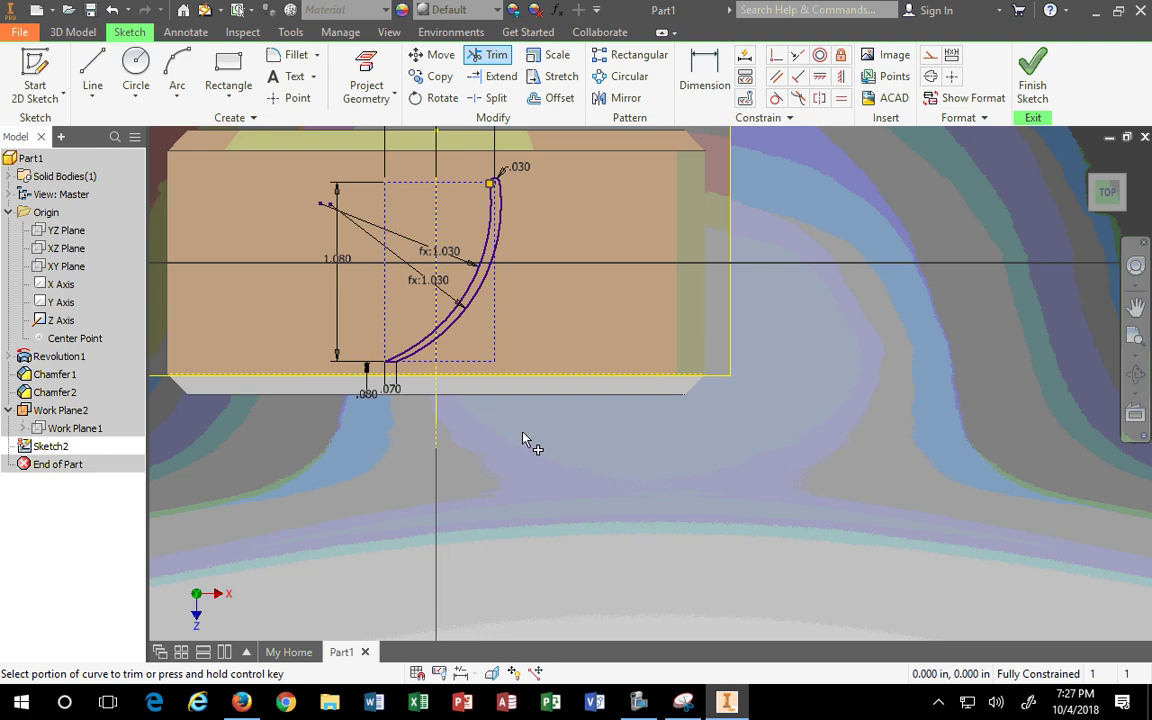
{"action": "key", "text": "F6"}
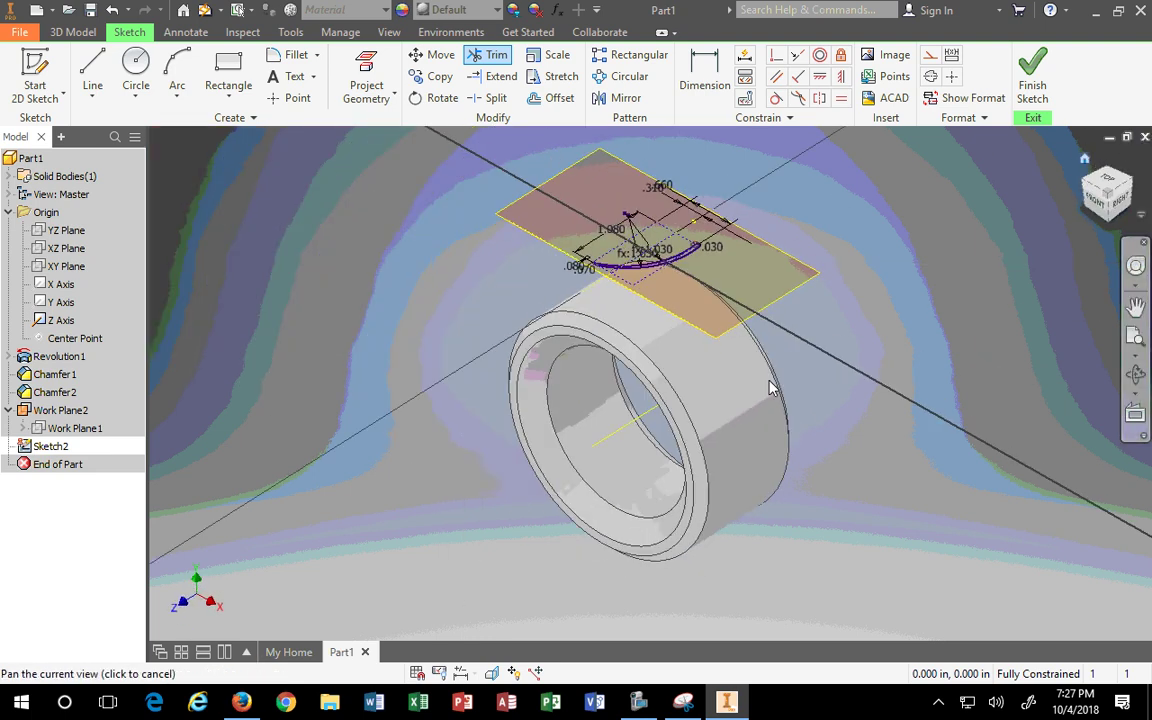
{"action": "scroll", "coordinate": [638, 291], "scroll_direction": "up", "scroll_amount": 2}
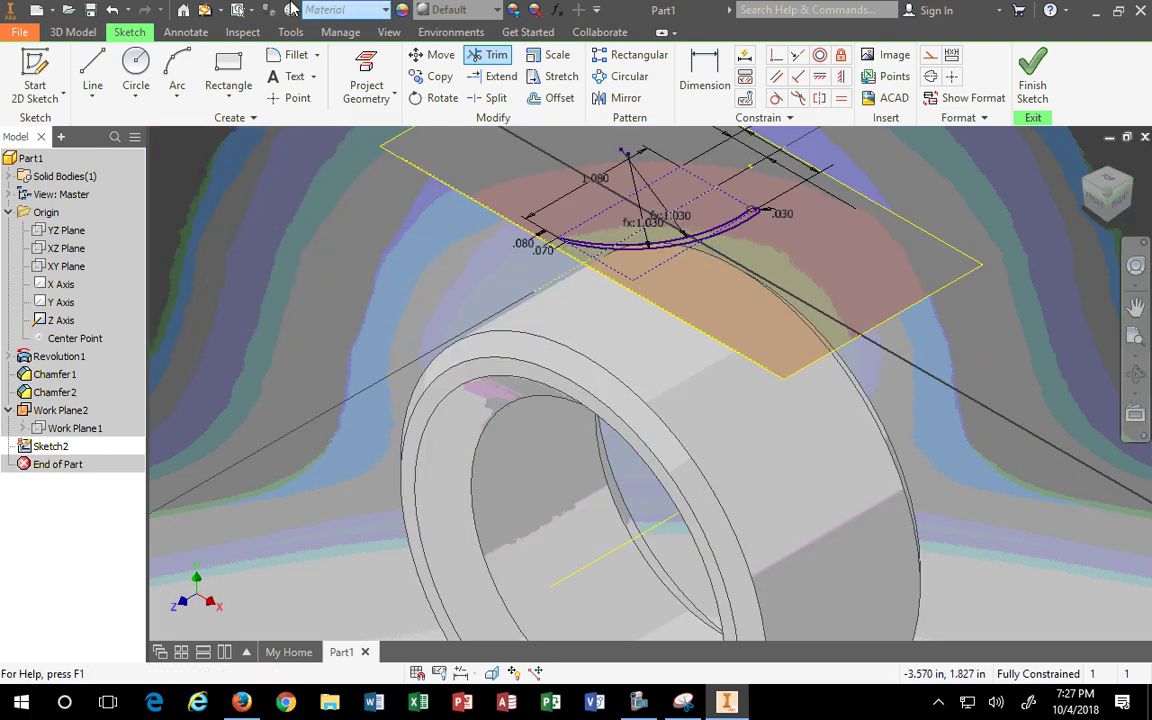
{"action": "left_click", "coordinate": [73, 32]}
{"action": "left_click", "coordinate": [92, 72]}
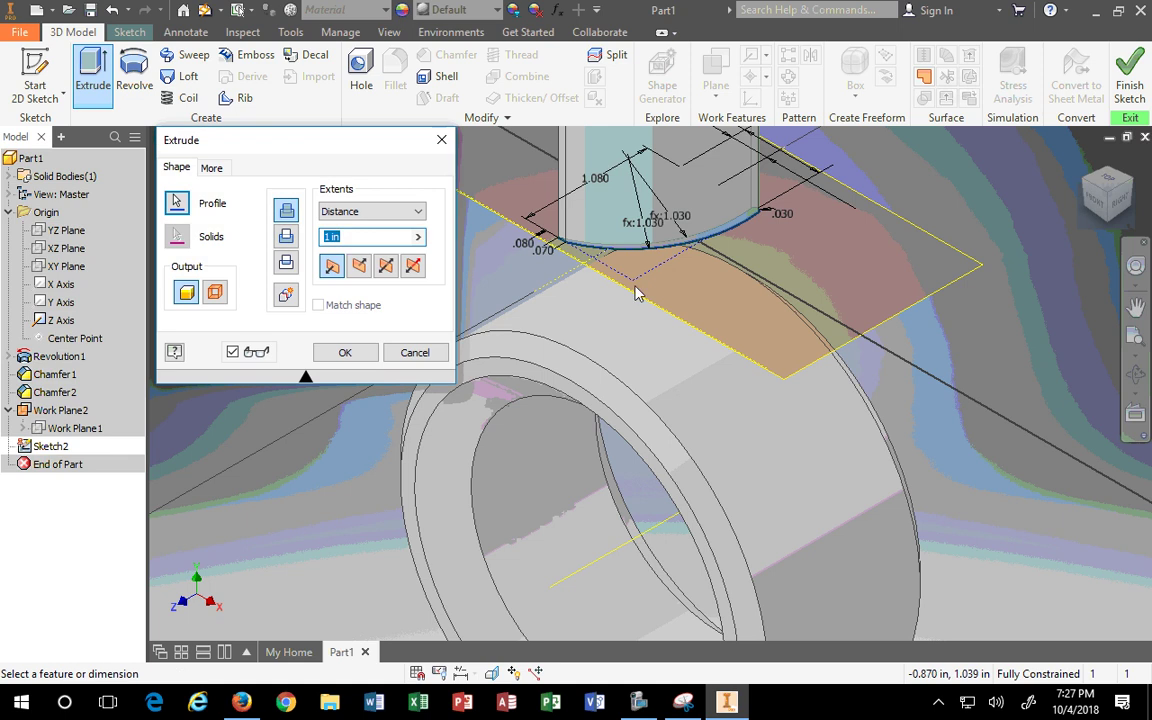
{"action": "left_click", "coordinate": [372, 213]}
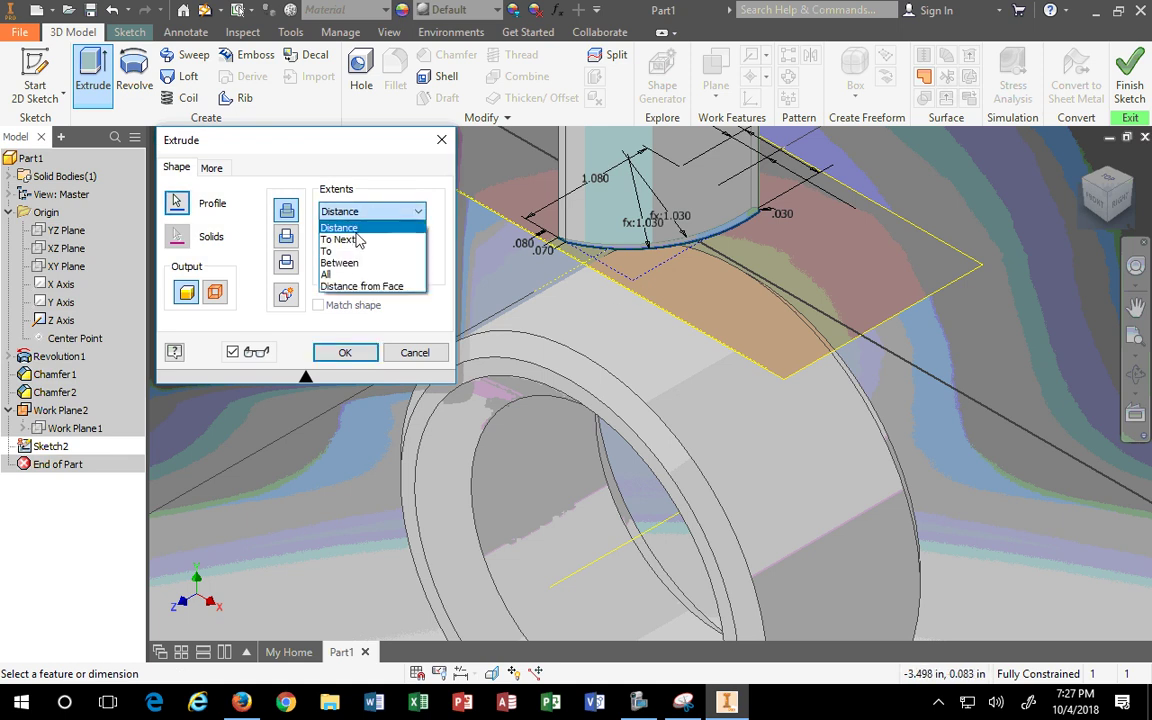
{"action": "left_click", "coordinate": [340, 240]}
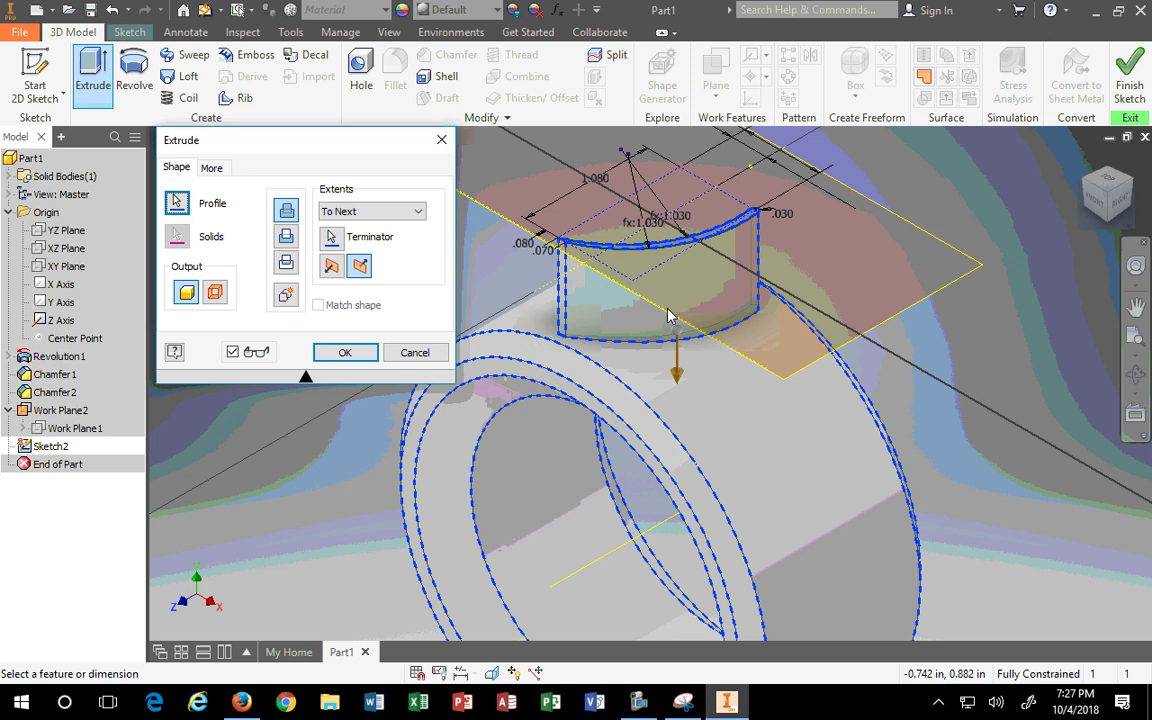
{"action": "left_click", "coordinate": [1092, 205]}
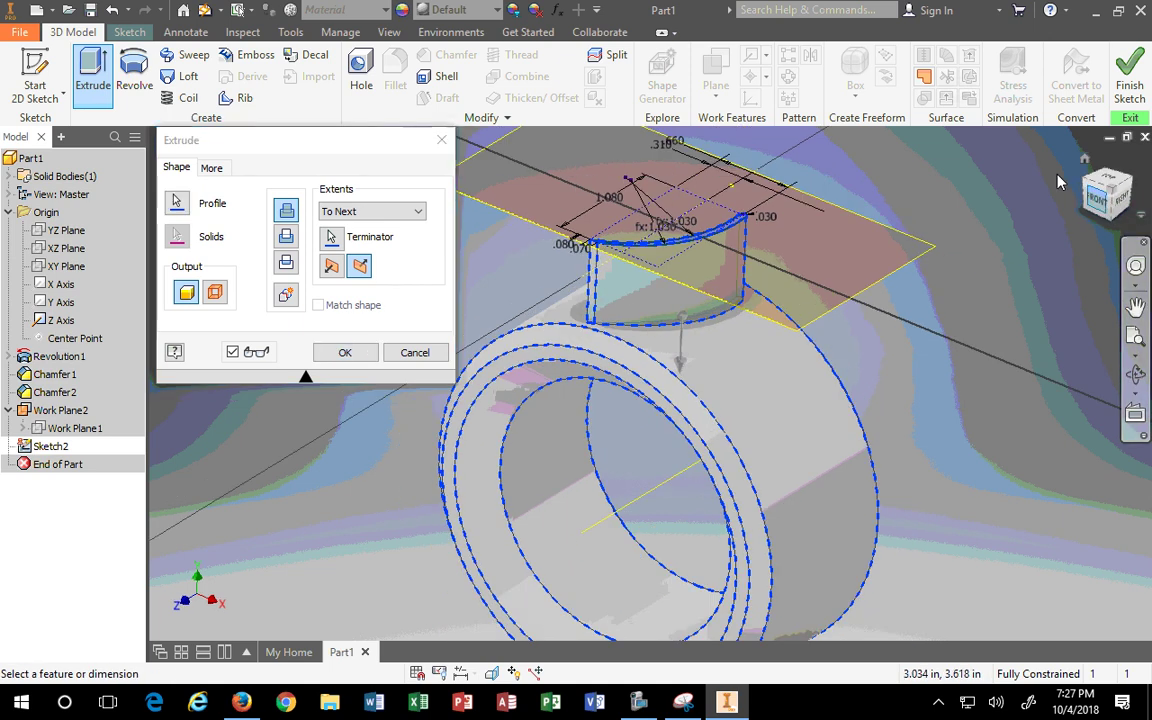
{"action": "scroll", "coordinate": [664, 320], "scroll_direction": "up", "scroll_amount": 3}
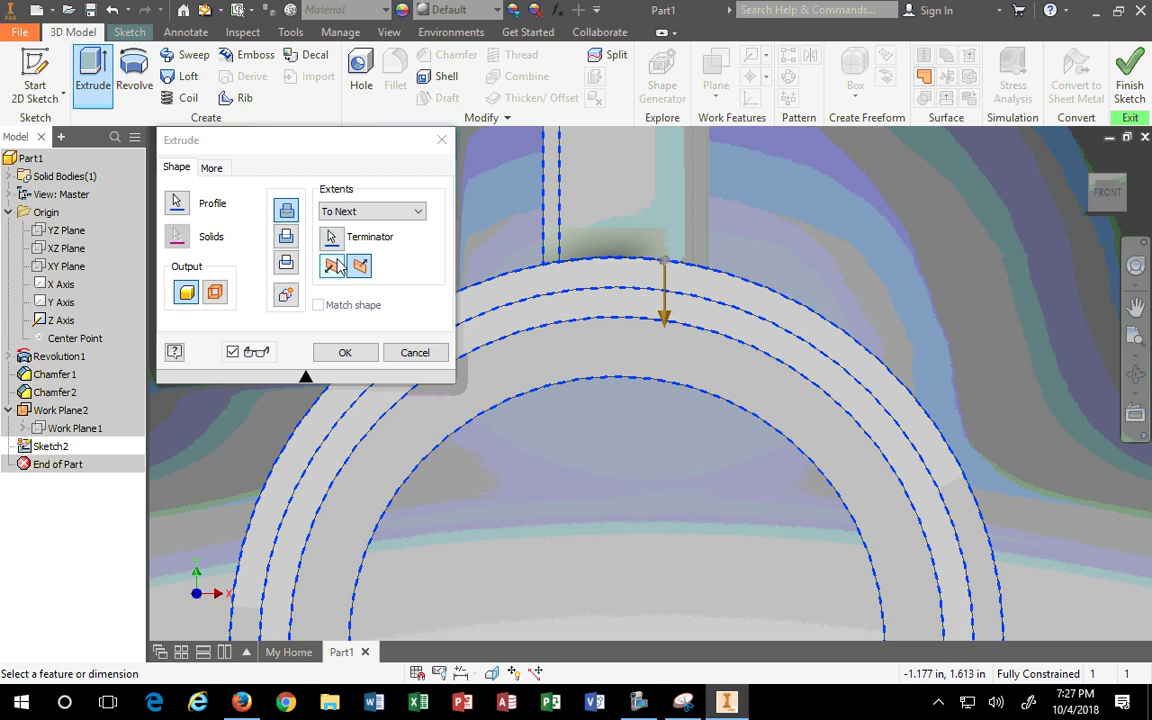
{"action": "left_click", "coordinate": [338, 211]}
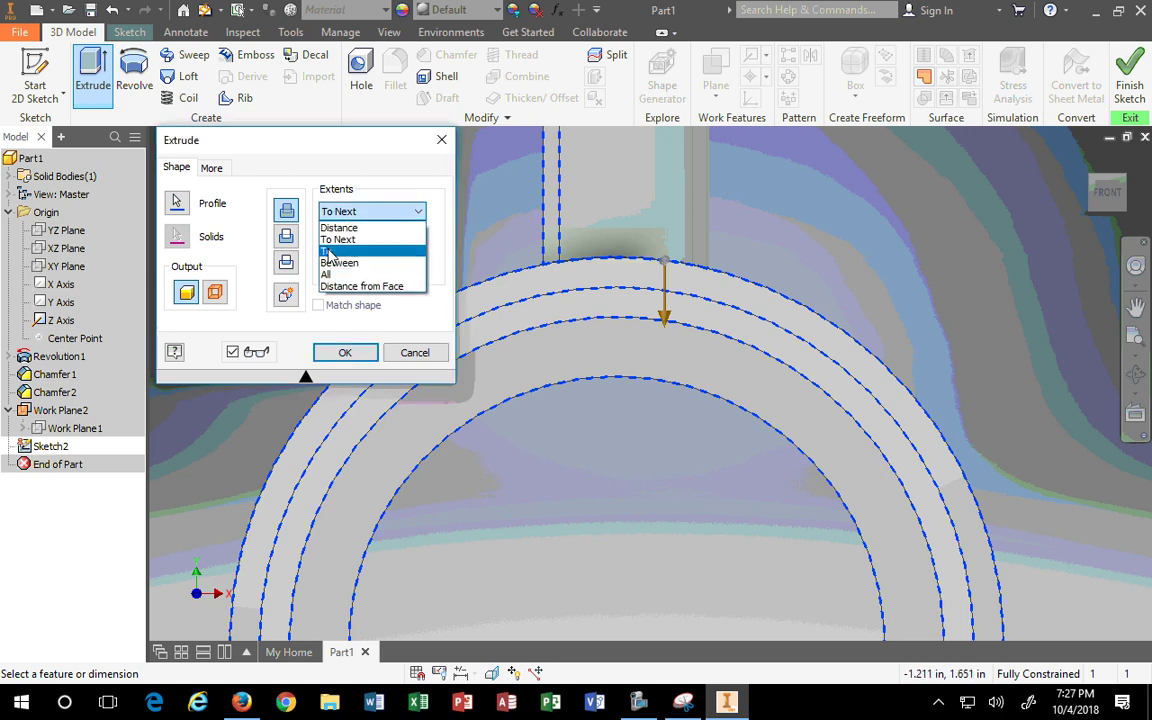
{"action": "left_click", "coordinate": [328, 251]}
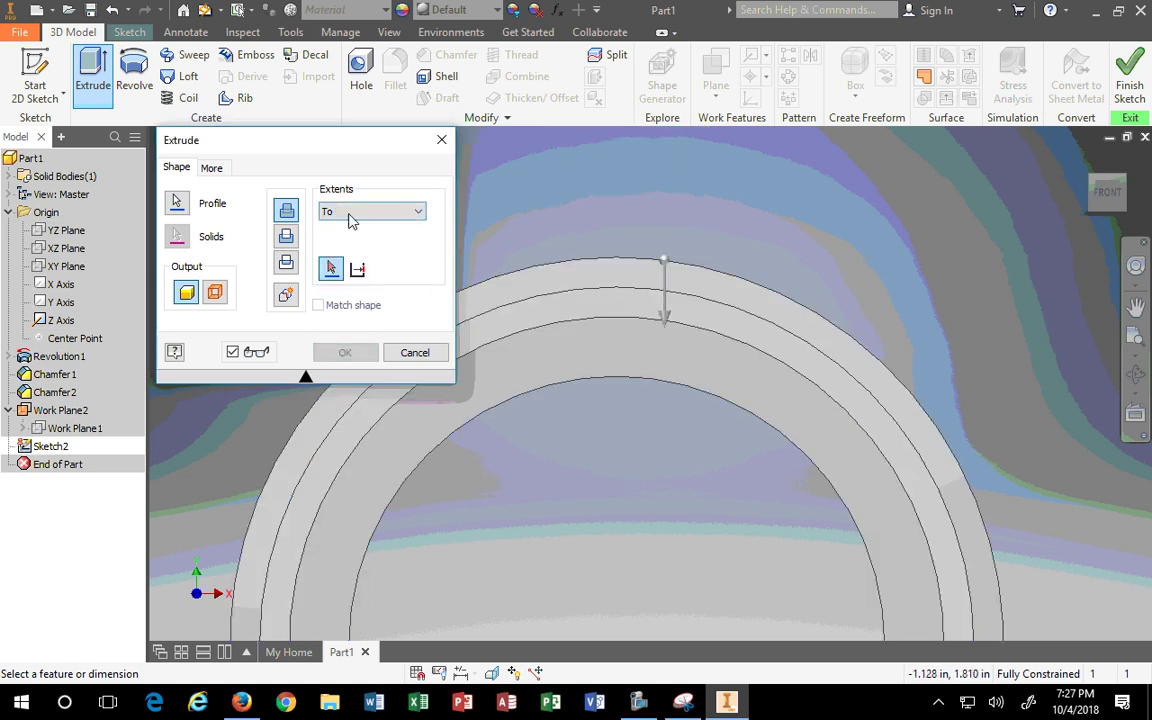
{"action": "left_click", "coordinate": [349, 218]}
{"action": "left_click", "coordinate": [340, 228]}
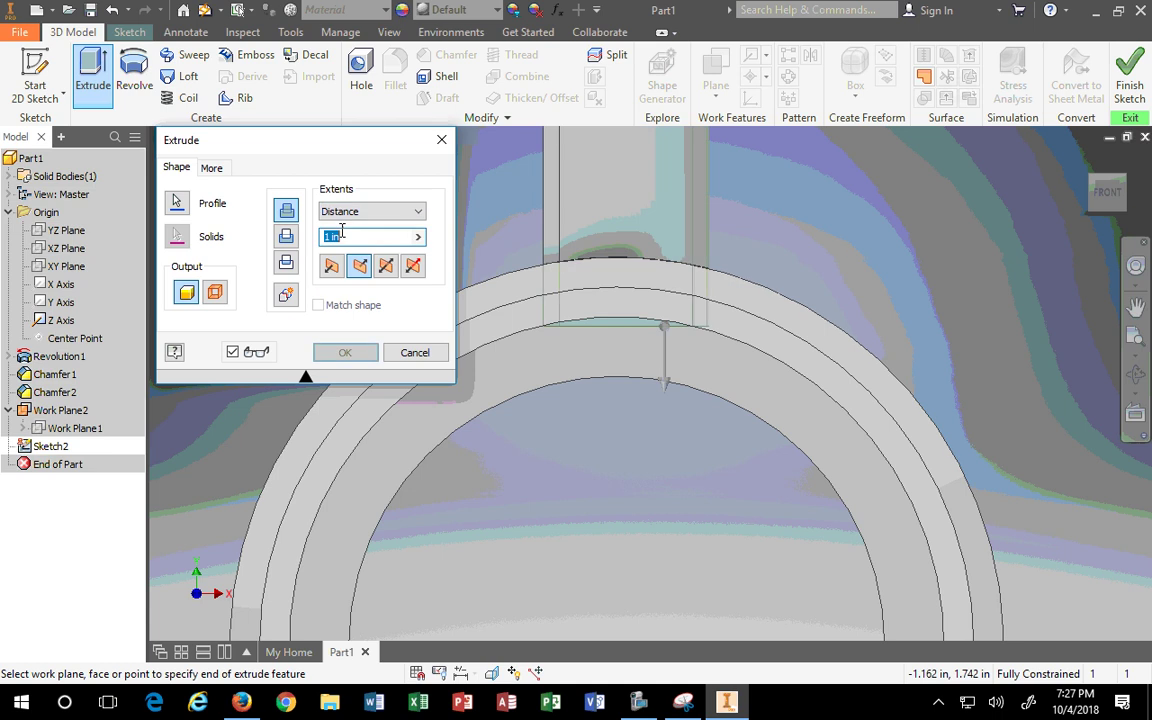
{"action": "left_click_drag", "start_coordinate": [665, 328], "coordinate": [670, 390]}
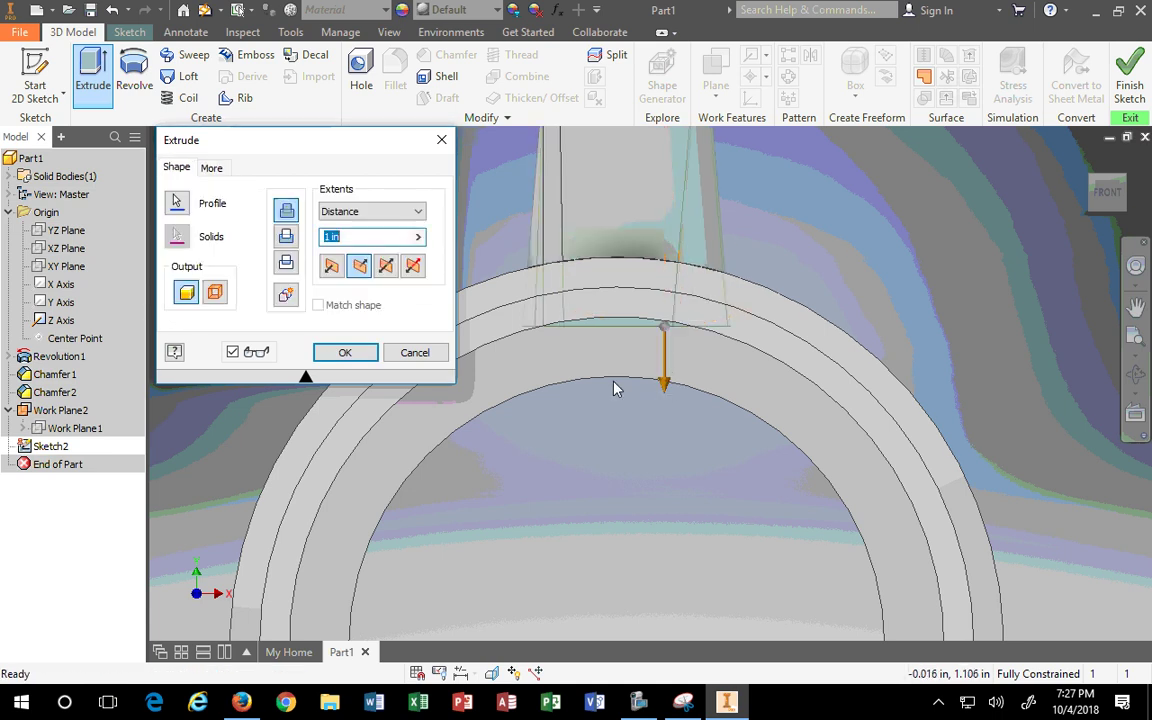
{"action": "key", "text": "Escape"}
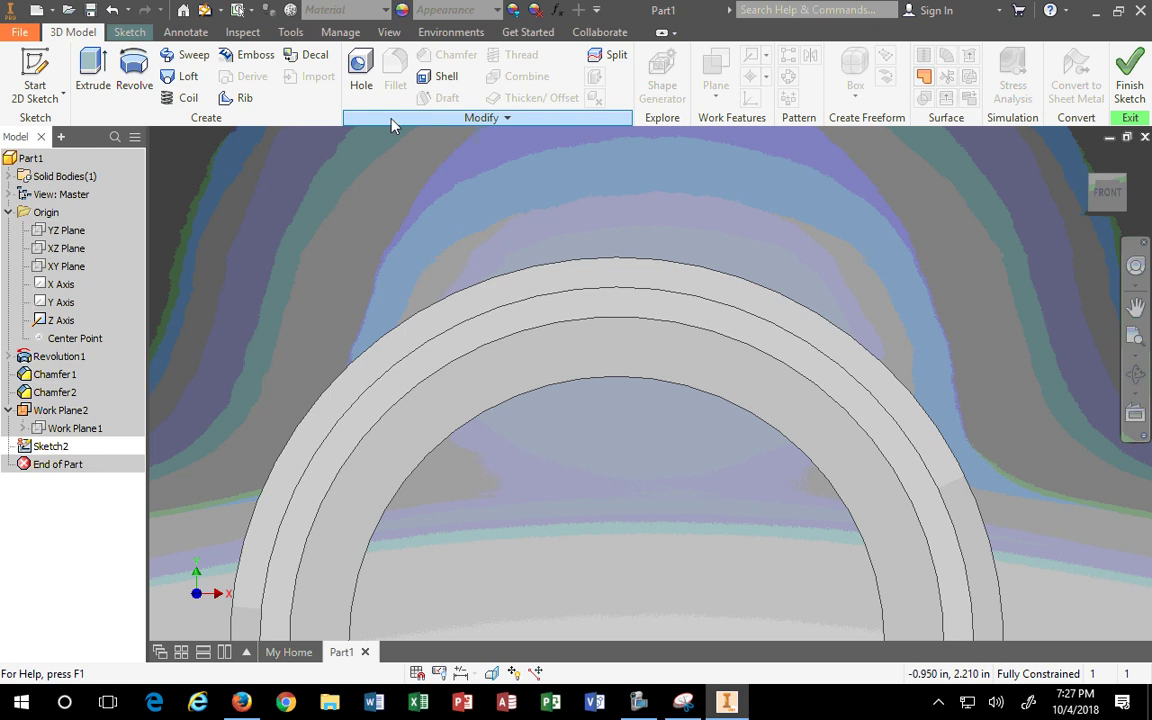
Extrude the closed fin profile downward to the ring's outer surface using the To Next extent.
{"action": "left_click", "coordinate": [92, 75]}
{"action": "scroll", "coordinate": [549, 257], "scroll_direction": "down", "scroll_amount": 3}
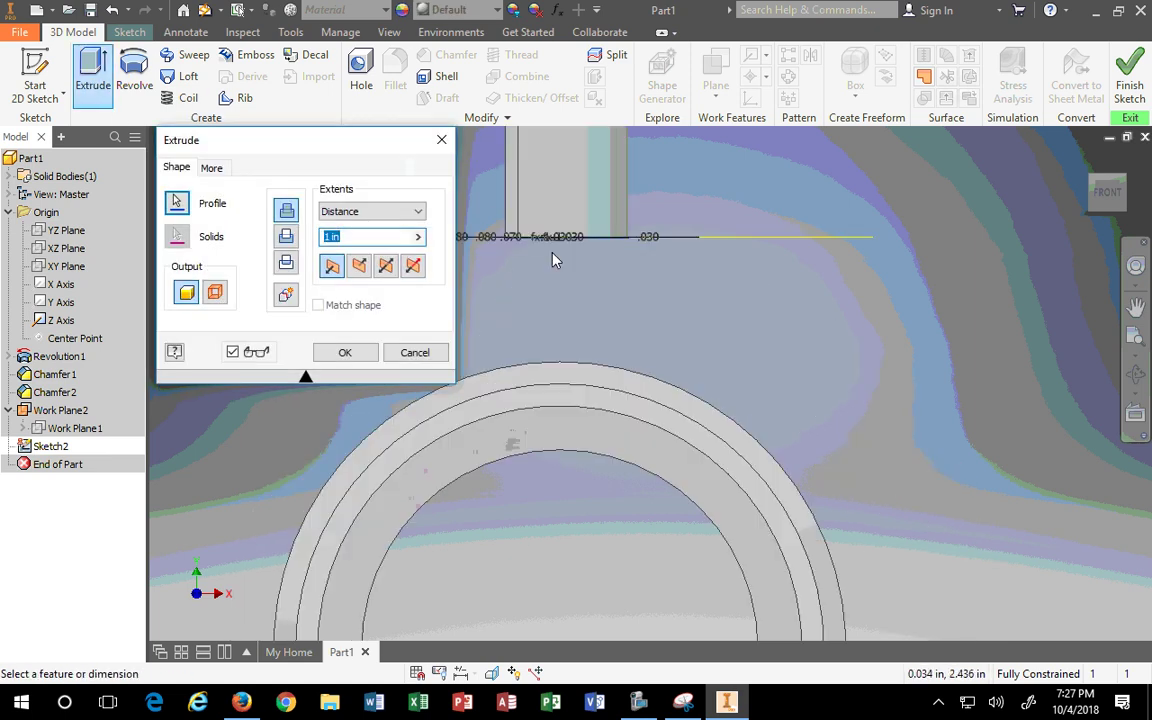
{"action": "scroll", "coordinate": [549, 257], "scroll_direction": "up", "scroll_amount": 4}
{"action": "left_click_drag", "start_coordinate": [565, 145], "coordinate": [560, 205]}
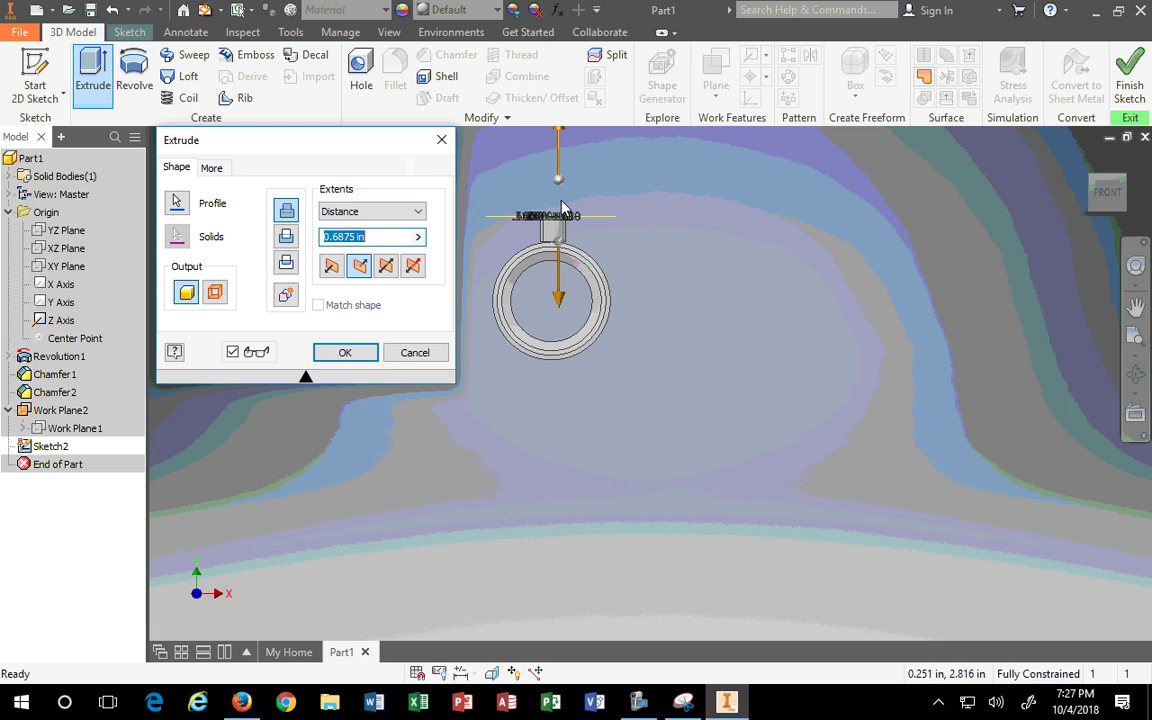
{"action": "scroll", "coordinate": [558, 212], "scroll_direction": "up", "scroll_amount": 1}
{"action": "scroll", "coordinate": [555, 218], "scroll_direction": "down", "scroll_amount": 5}
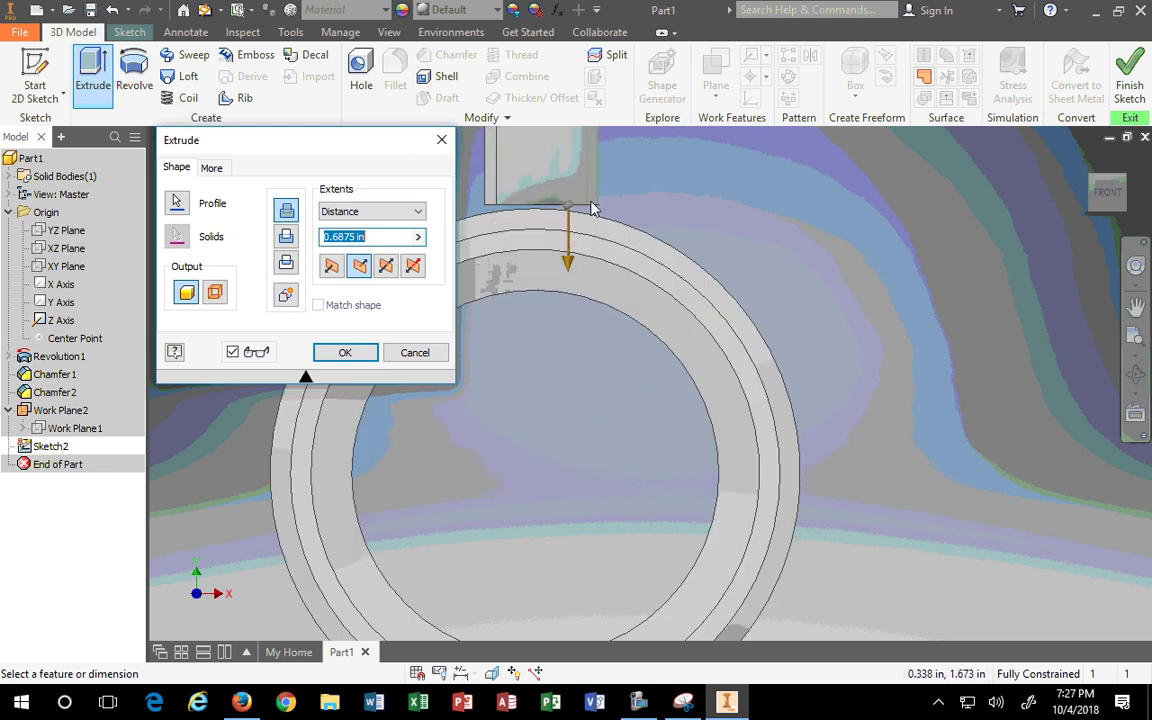
{"action": "scroll", "coordinate": [575, 220], "scroll_direction": "down", "scroll_amount": 2}
{"action": "scroll", "coordinate": [576, 225], "scroll_direction": "up", "scroll_amount": 1}
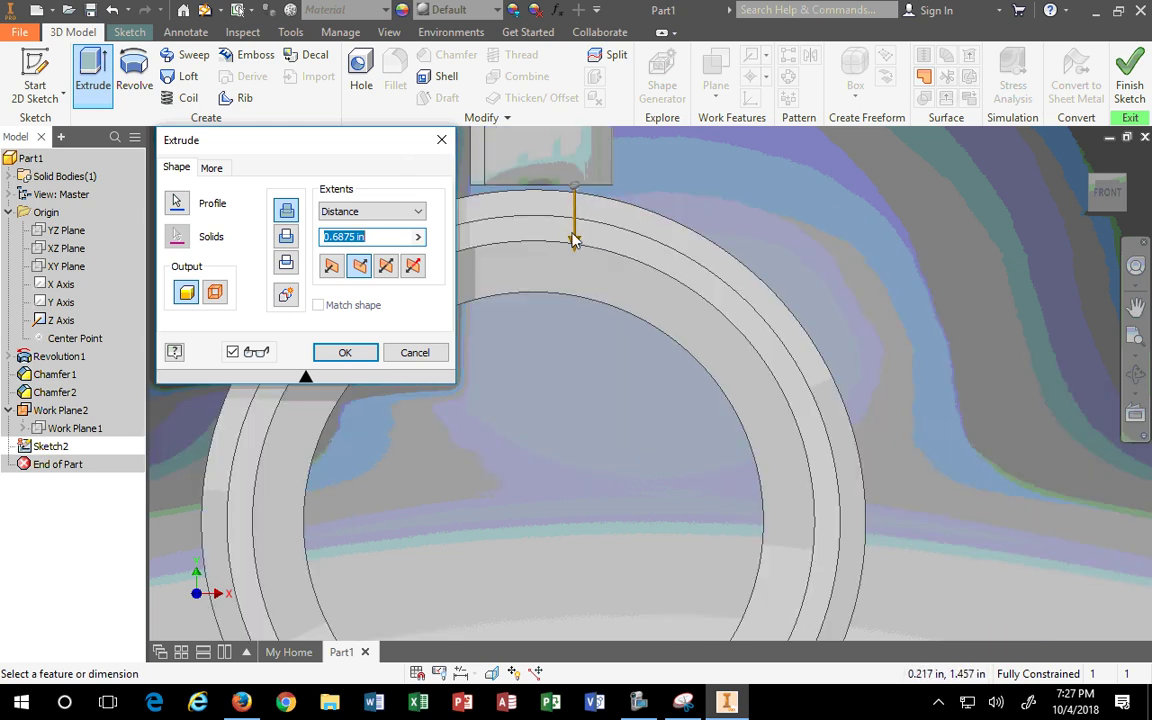
{"action": "mouse_move", "coordinate": [575, 250]}
{"action": "left_mouse_down"}
{"action": "mouse_move", "coordinate": [577, 272]}
{"action": "mouse_move", "coordinate": [576, 245]}
{"action": "left_mouse_up"}
{"action": "left_click", "coordinate": [375, 216]}
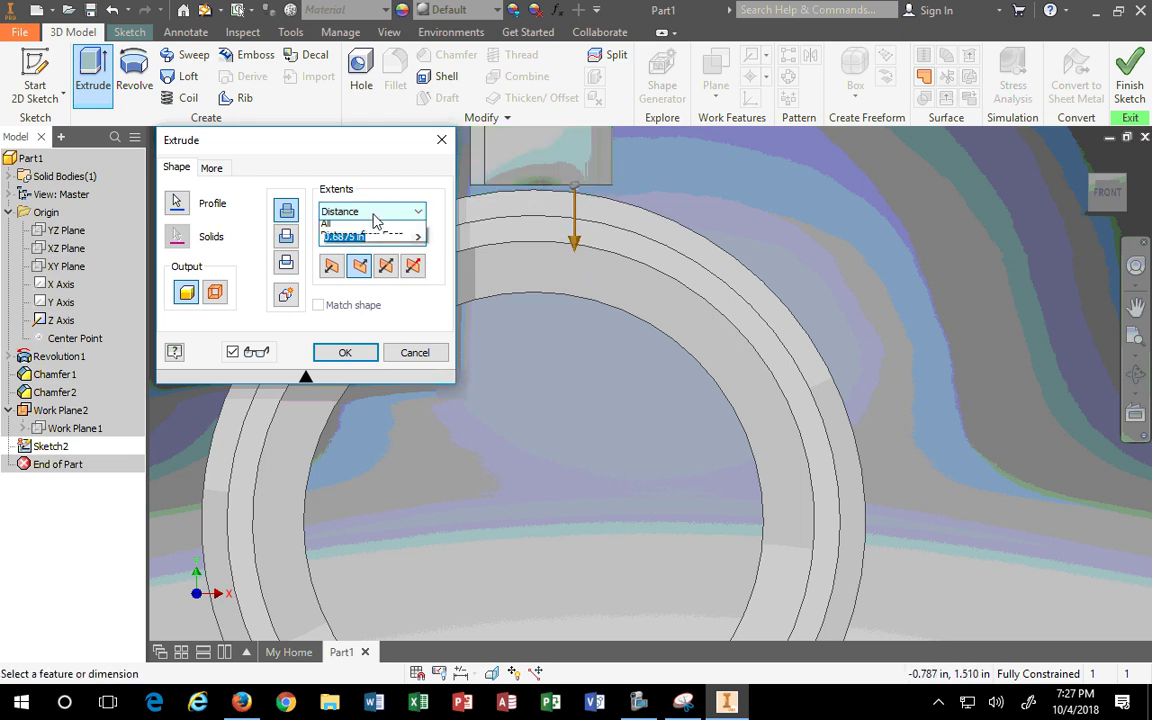
{"action": "left_click", "coordinate": [368, 238]}
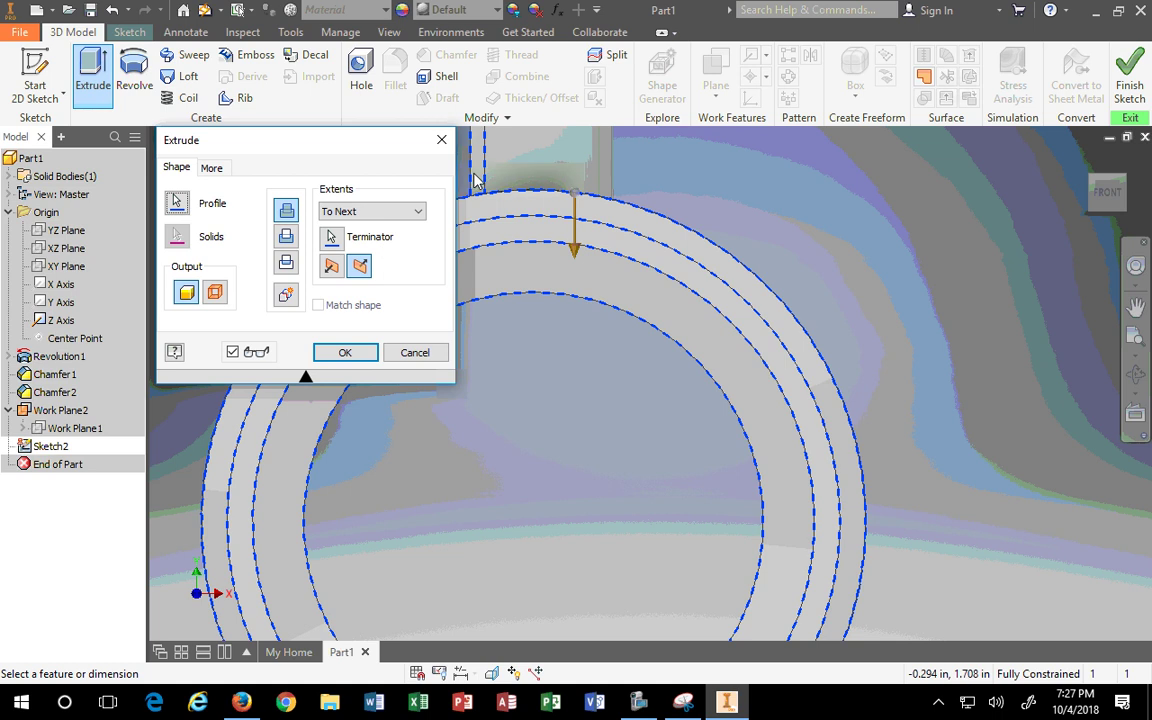
{"action": "left_click", "coordinate": [340, 354]}
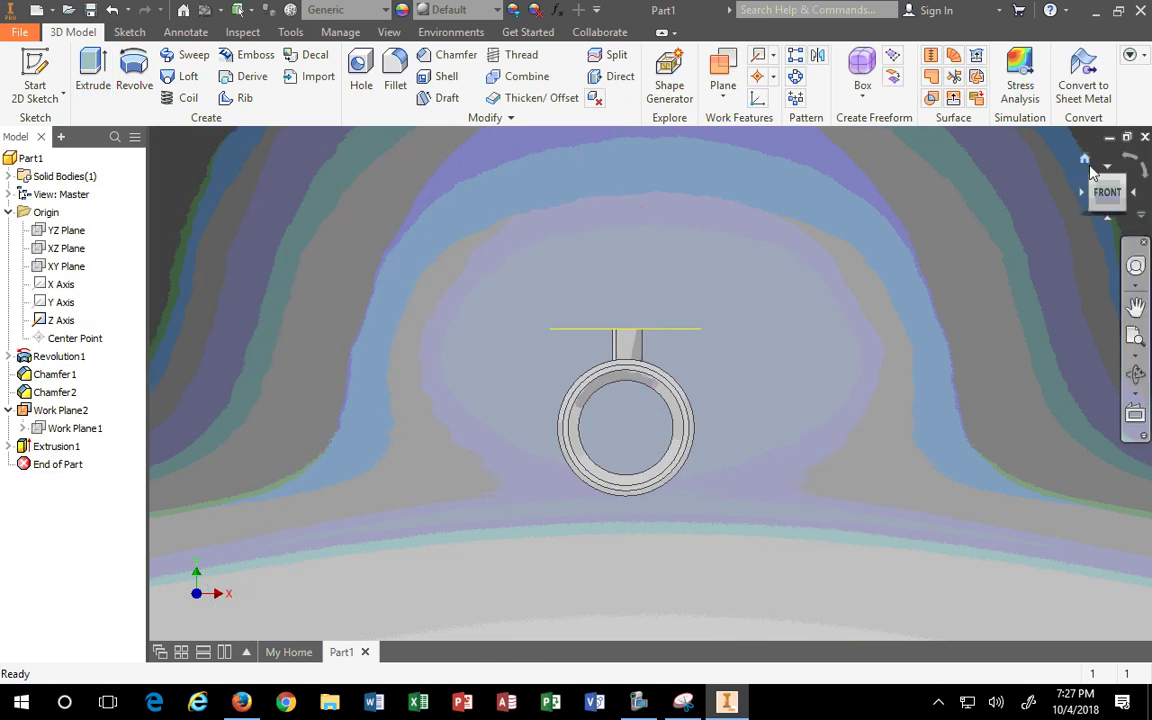
Create a circular pattern of the extruded fin around the ring's axis with 8 occurrences over 360 deg, checking the reference drawing.
{"action": "left_click", "coordinate": [1070, 170]}
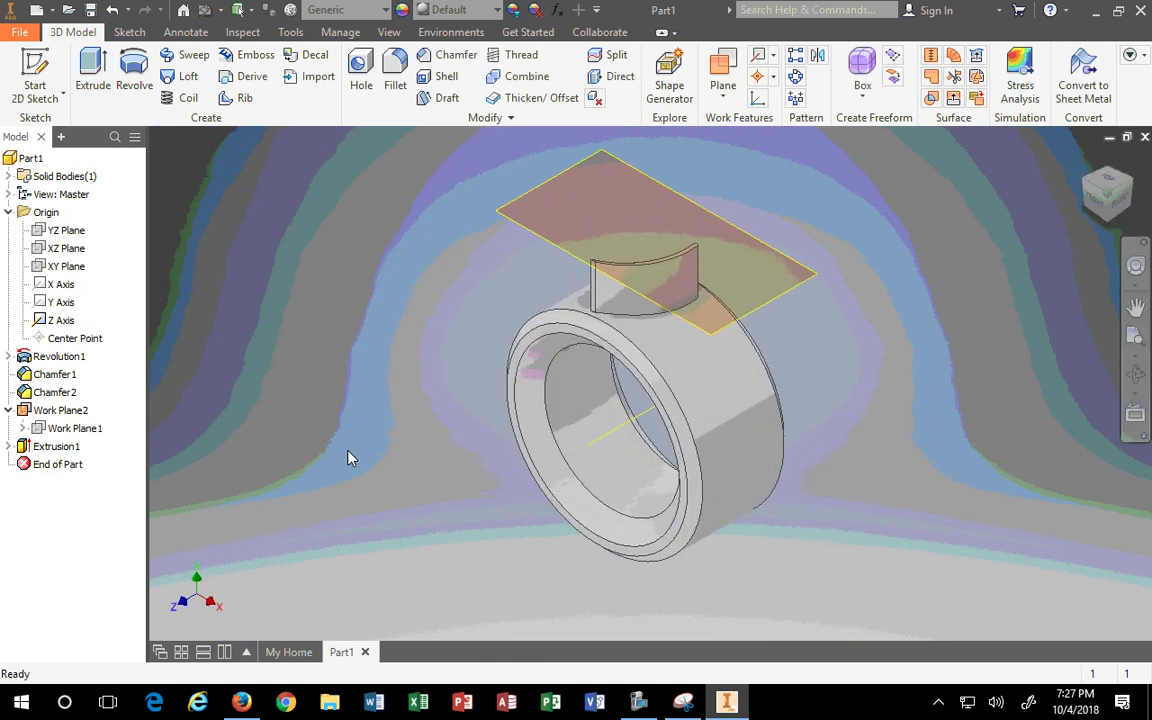
{"action": "left_click", "coordinate": [797, 78]}
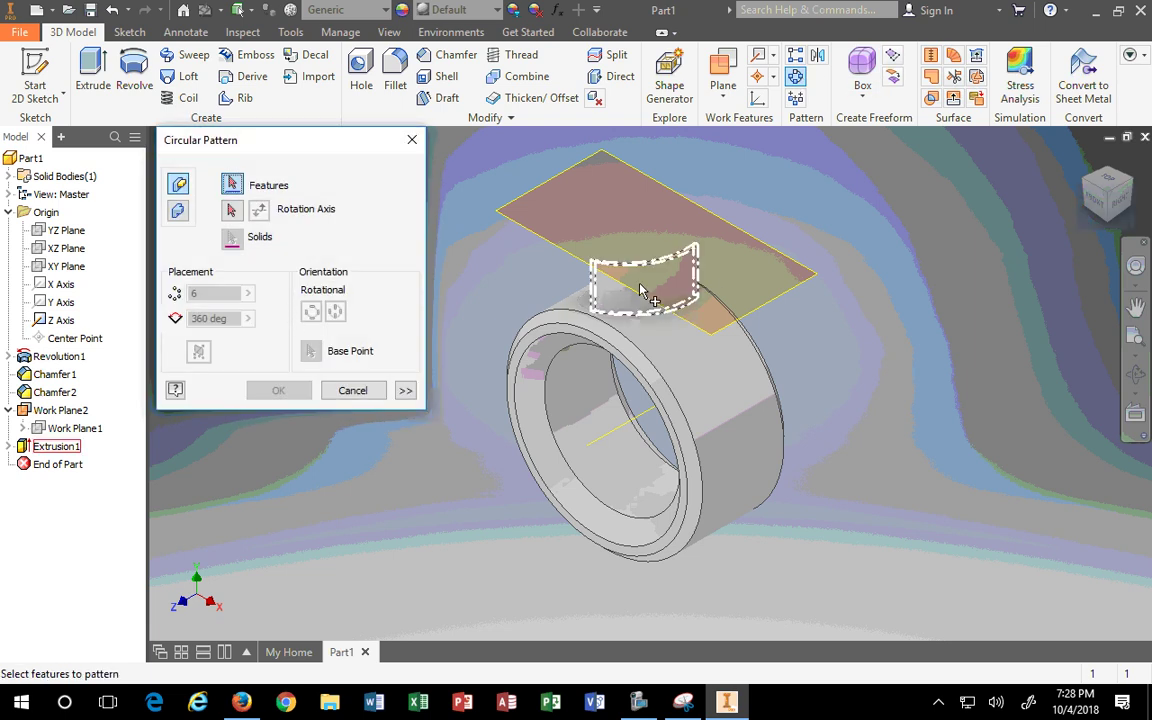
{"action": "left_click", "coordinate": [619, 310]}
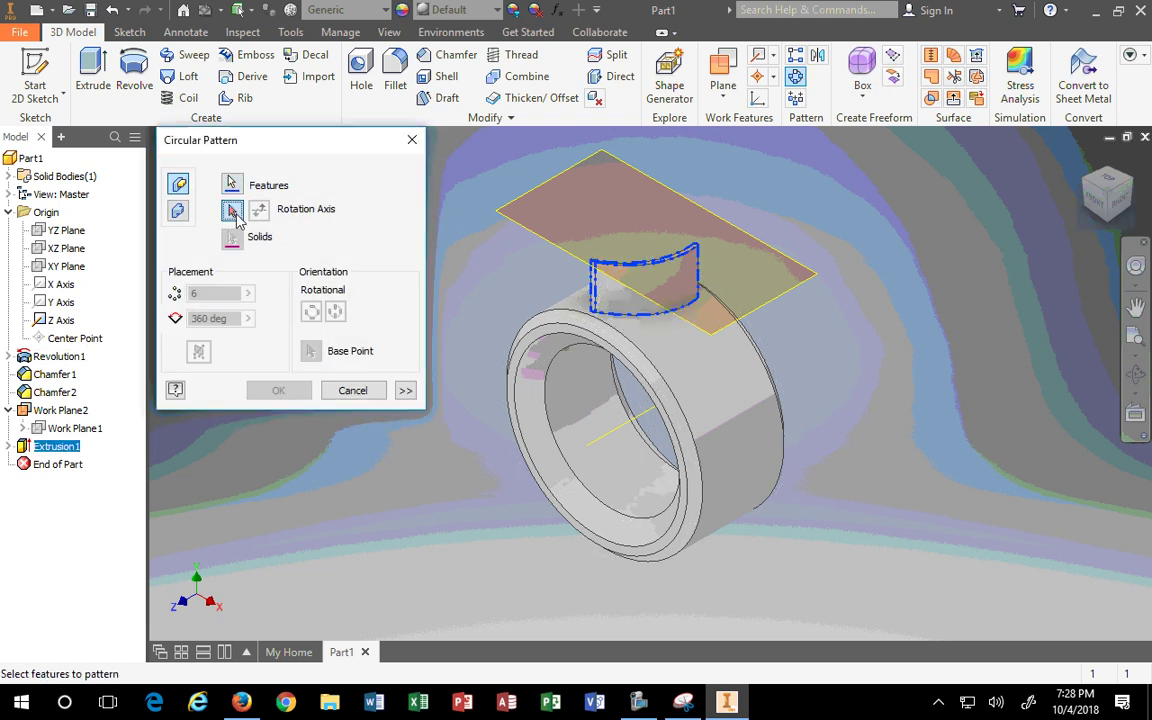
{"action": "left_click", "coordinate": [653, 400]}
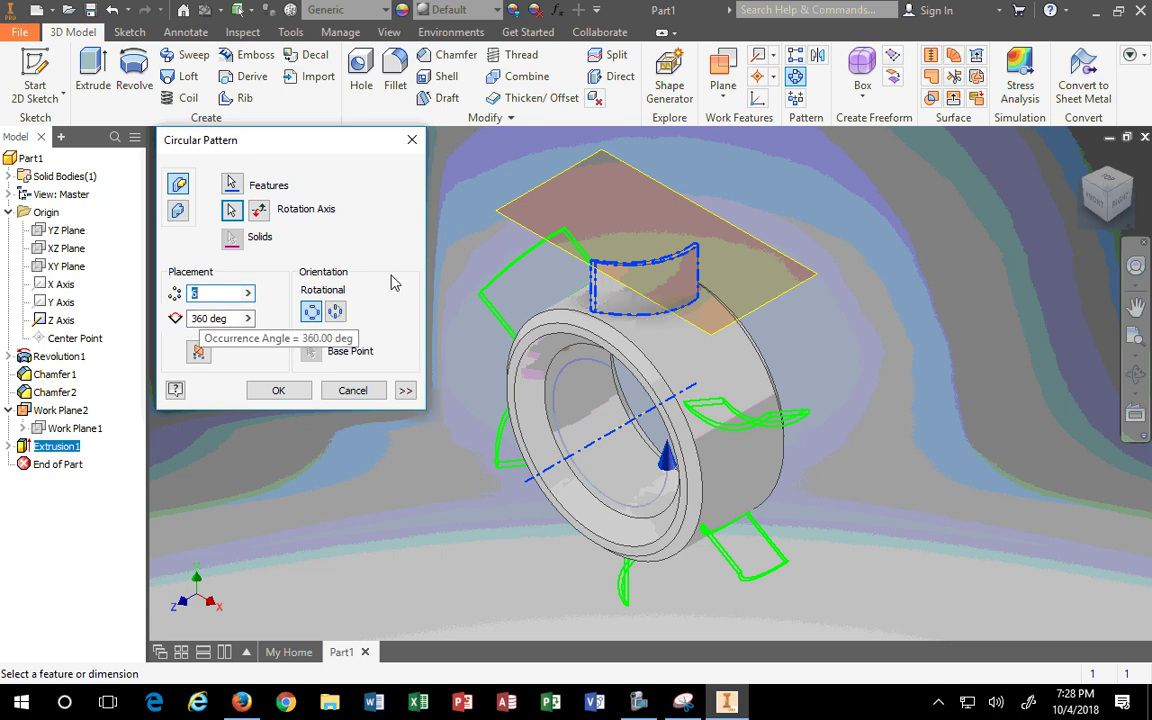
{"action": "type", "text": "8"}
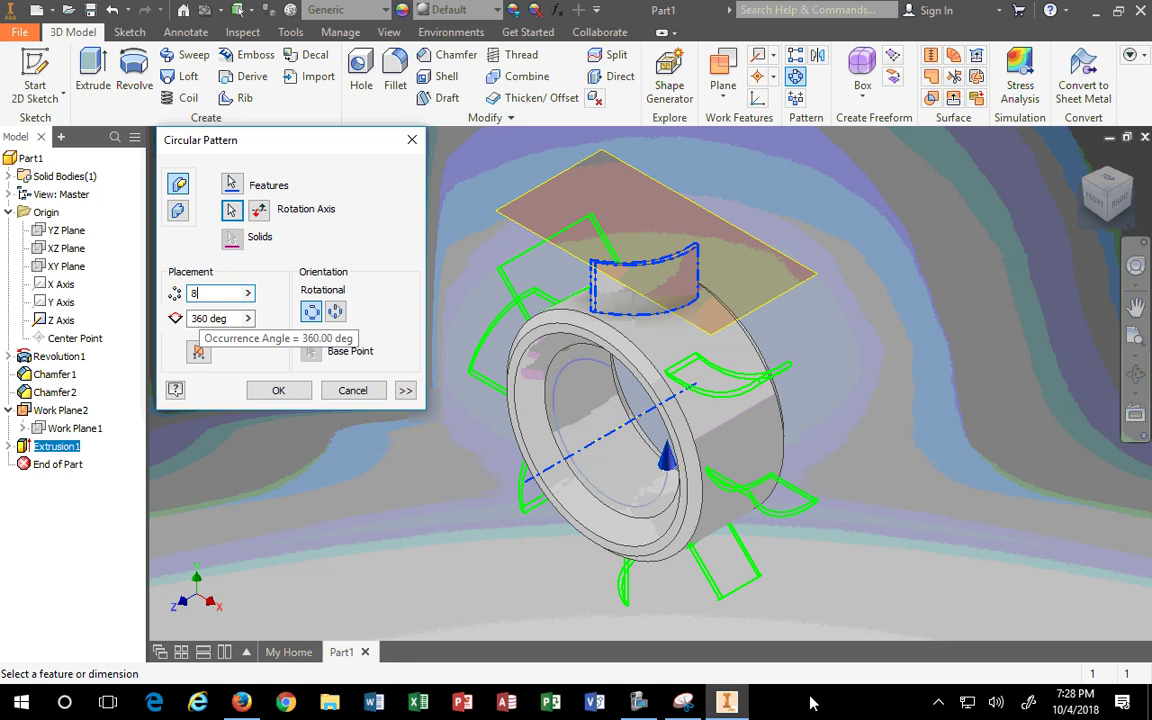
{"action": "left_click", "coordinate": [683, 703]}
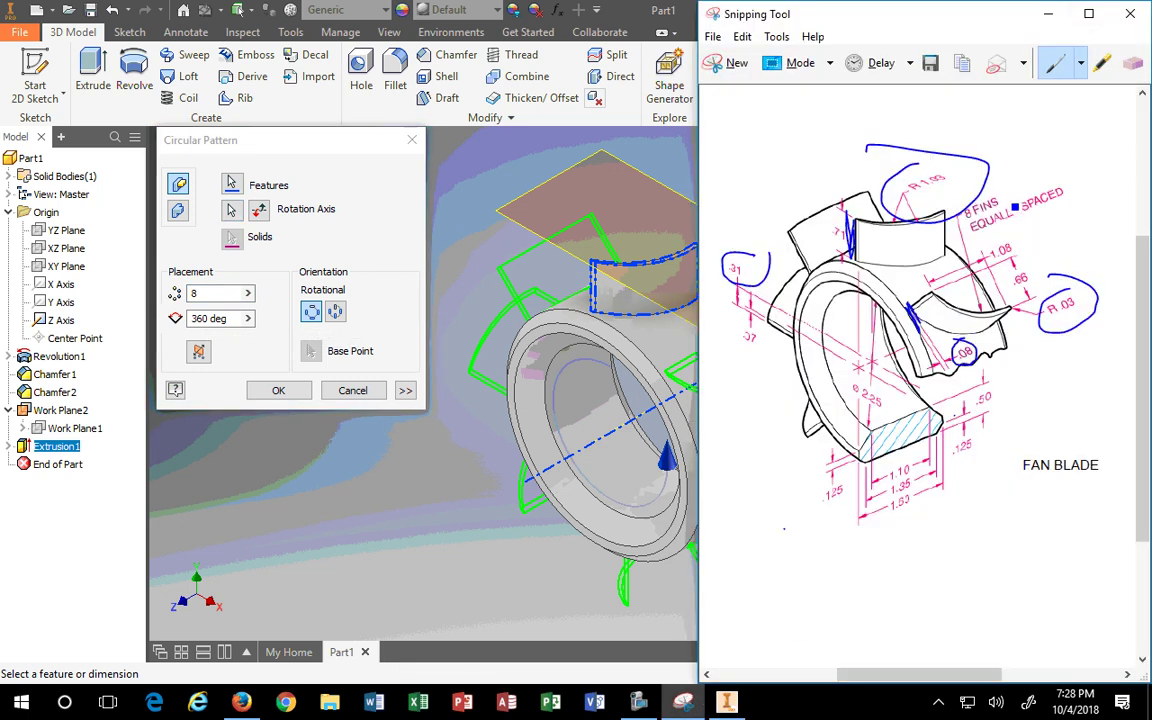
{"action": "left_click", "coordinate": [278, 390]}
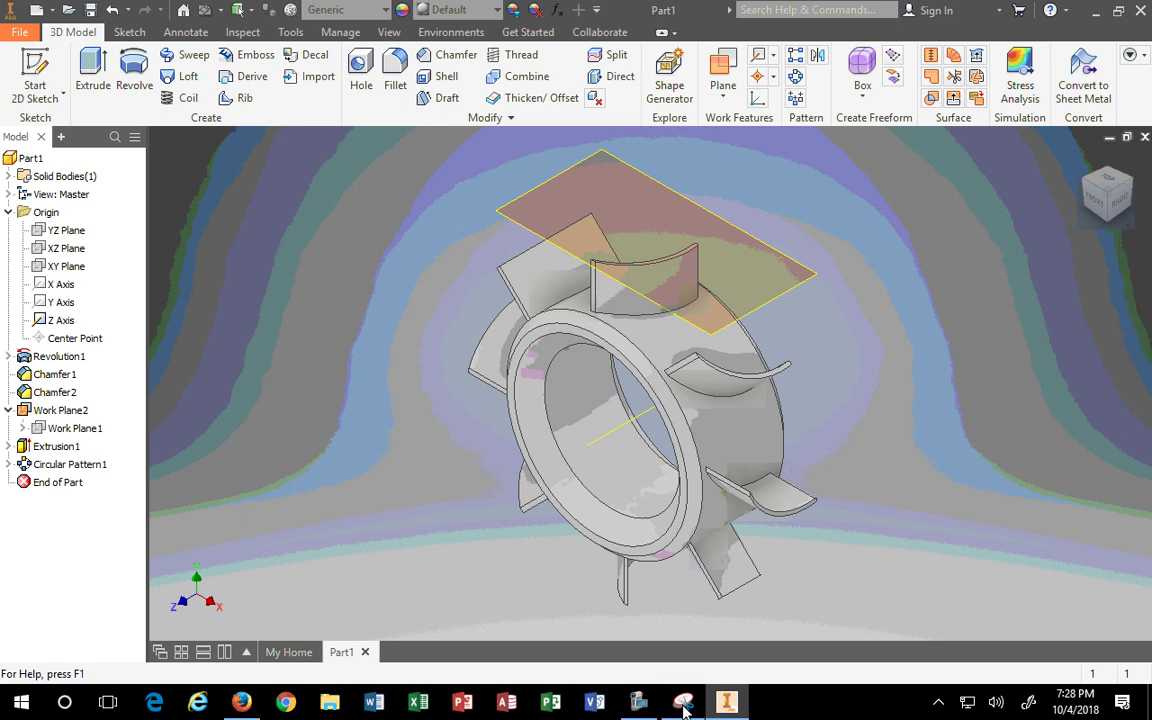
Switch to Snipping Tool, erase the blue ink circles and strokes from the fan blade drawing, and return to Inventor.
{"action": "left_click", "coordinate": [683, 702]}
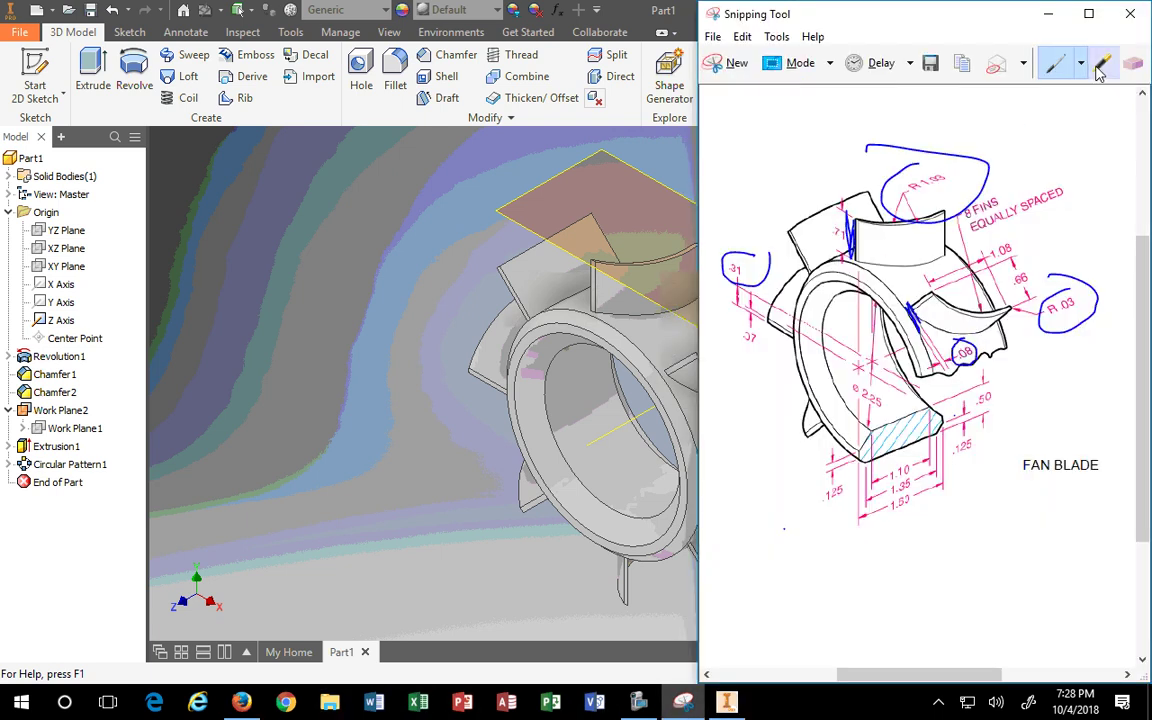
{"action": "left_click", "coordinate": [1133, 63]}
{"action": "left_click", "coordinate": [1097, 282]}
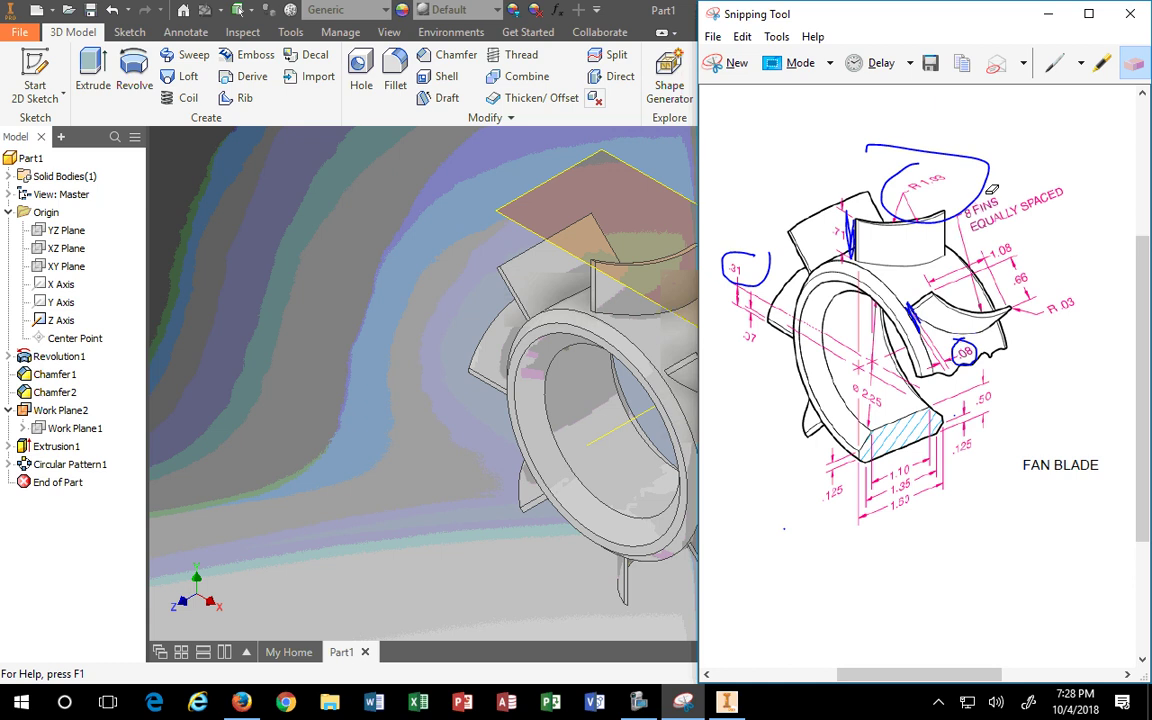
{"action": "left_click_drag", "start_coordinate": [992, 189], "coordinate": [981, 196]}
{"action": "left_click", "coordinate": [853, 232]}
{"action": "left_click", "coordinate": [914, 316]}
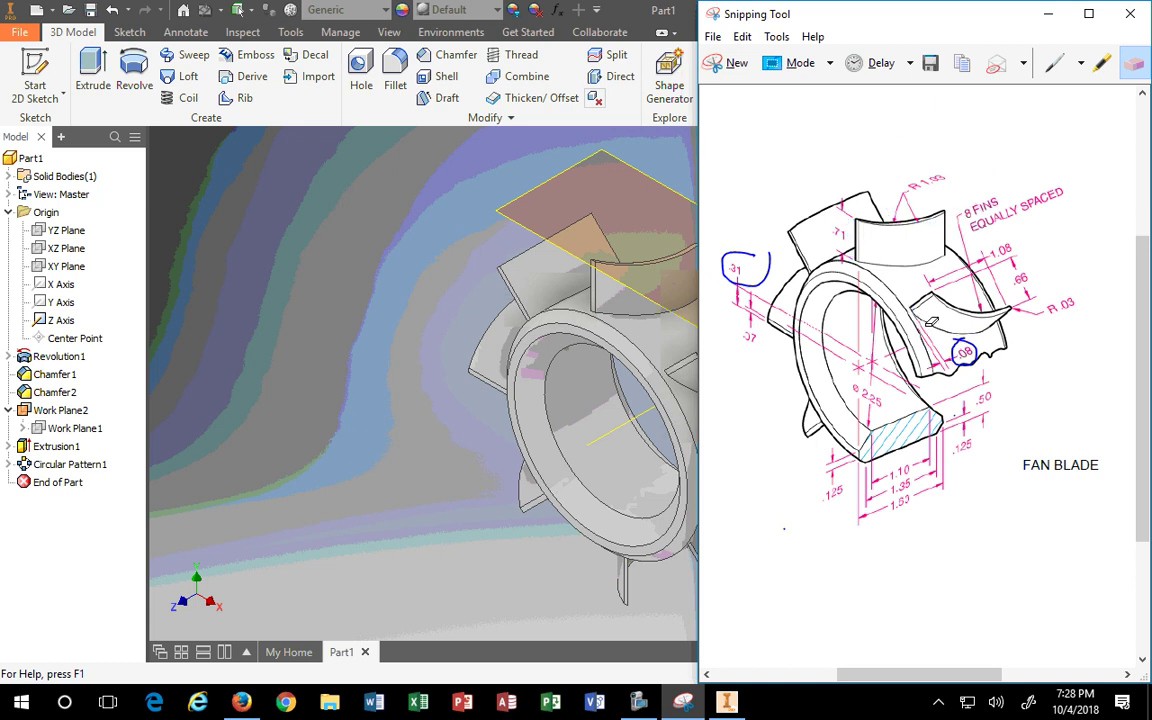
{"action": "left_click", "coordinate": [972, 345]}
{"action": "left_click", "coordinate": [760, 280]}
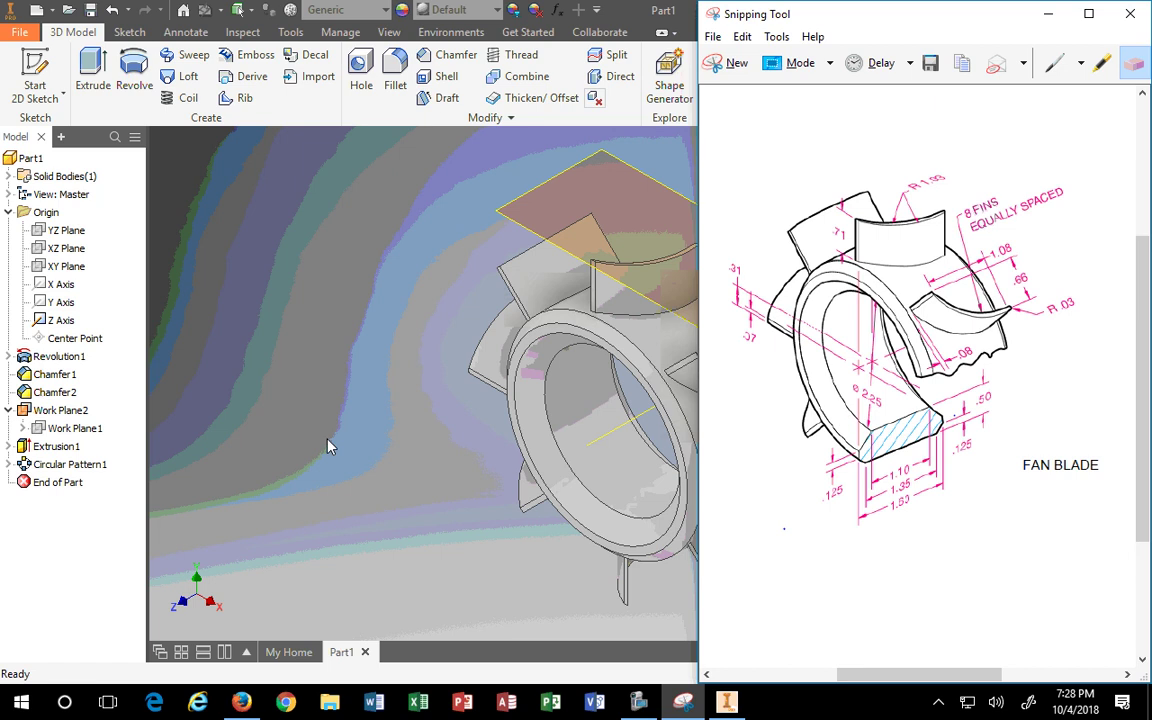
{"action": "left_click", "coordinate": [300, 385]}
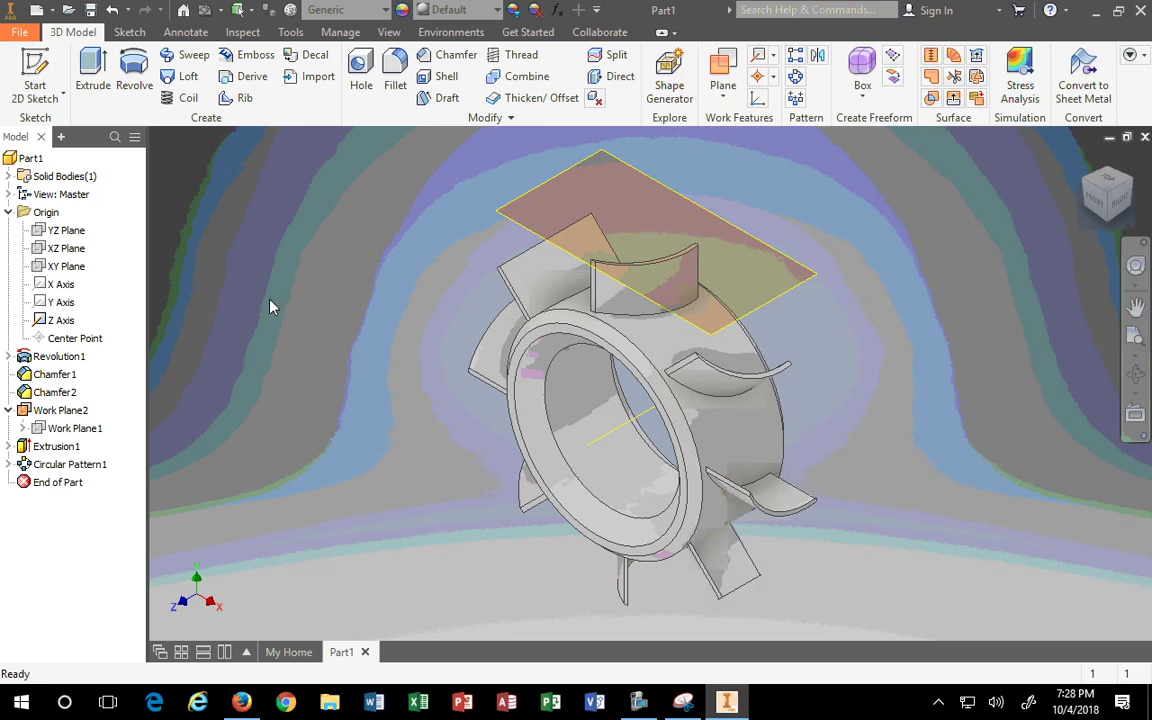
{"action": "left_click", "coordinate": [638, 702]}
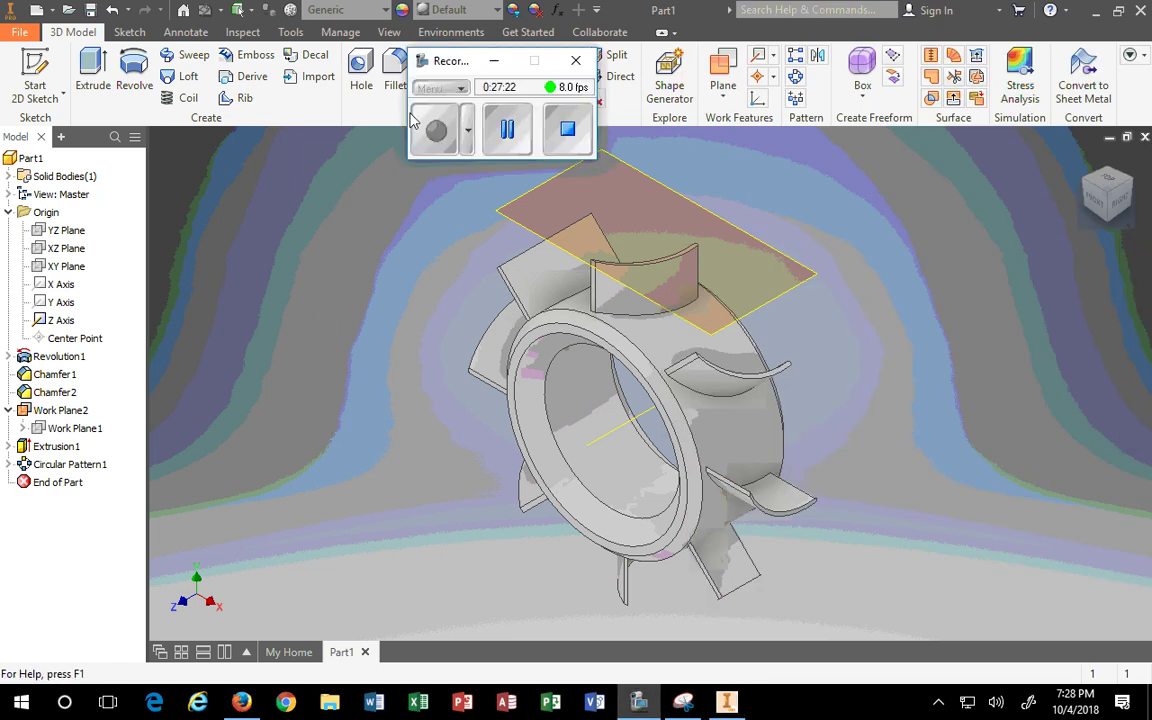